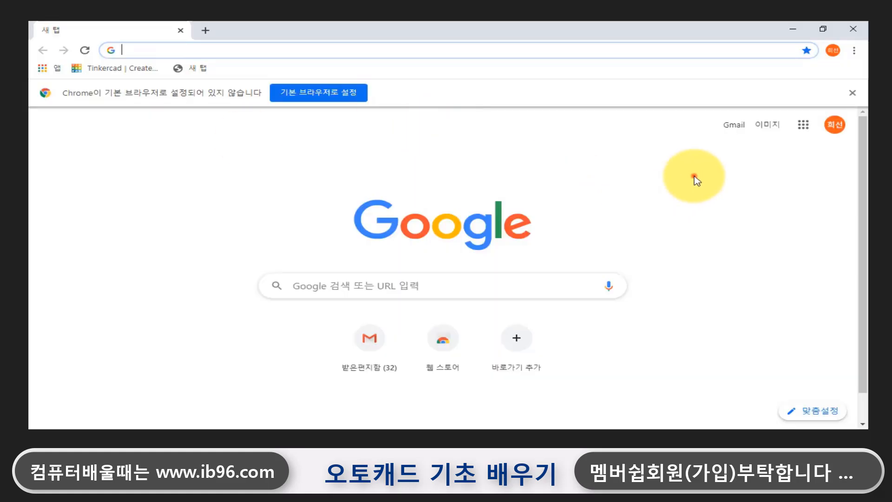
- Search Google for 오토데스크코리아
{"action": "left_click", "coordinate": [694, 176]}
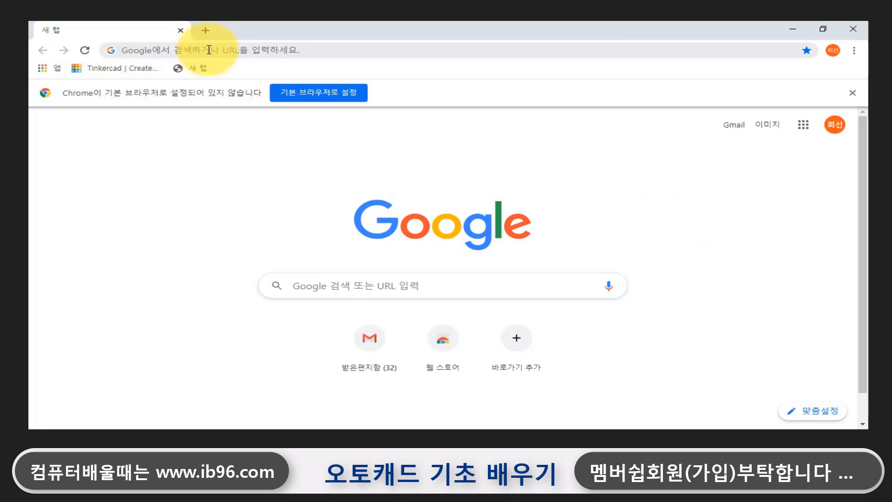
{"action": "left_click", "coordinate": [187, 51]}
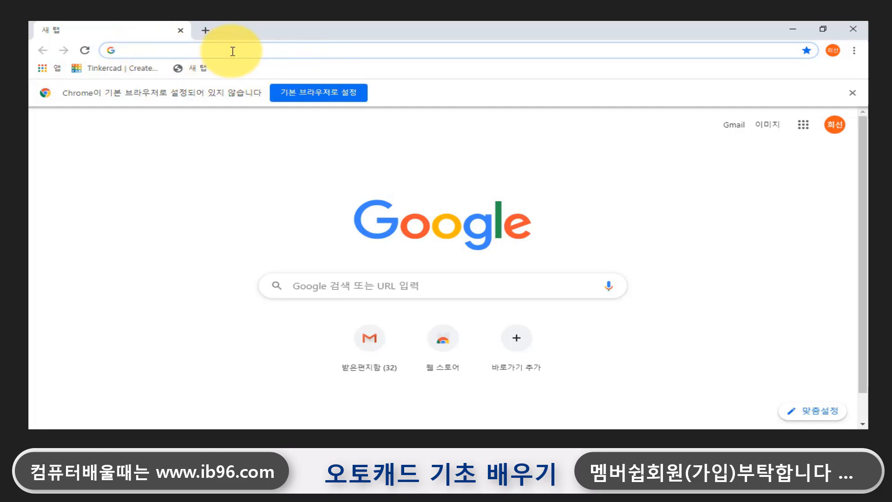
{"action": "left_click", "coordinate": [382, 285]}
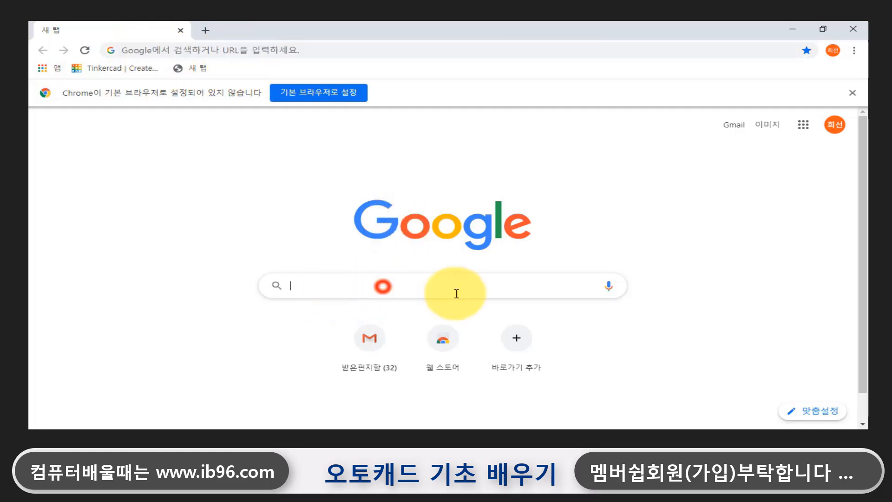
{"action": "type", "text": "d"}
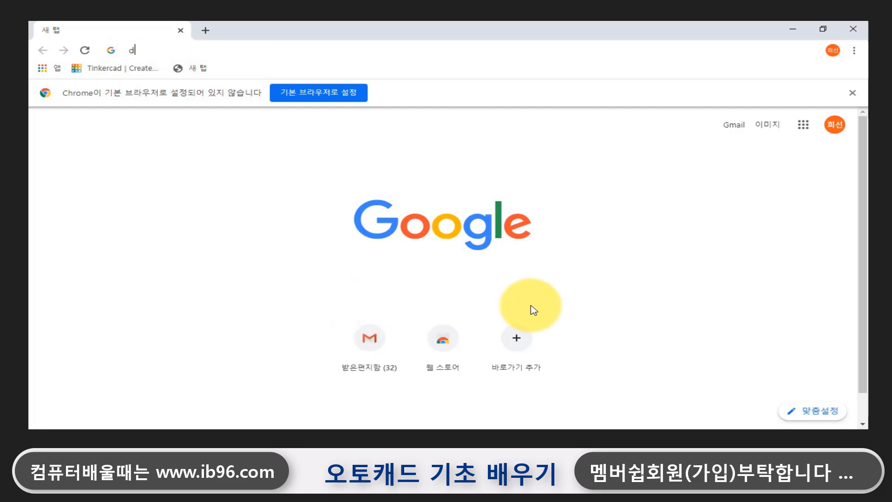
{"action": "key", "text": "BackSpace"}
{"action": "type", "text": "오"}
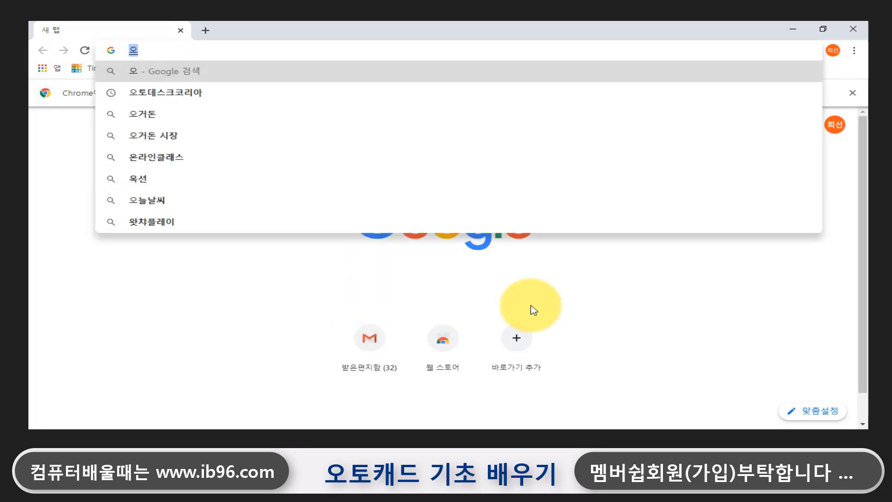
{"action": "type", "text": "톧데스크"}
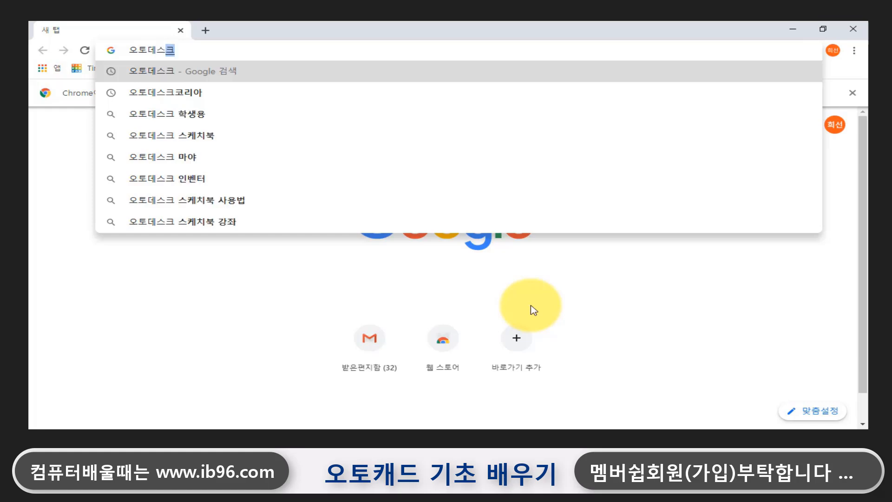
{"action": "key", "text": "Down"}
{"action": "key", "text": "Return"}
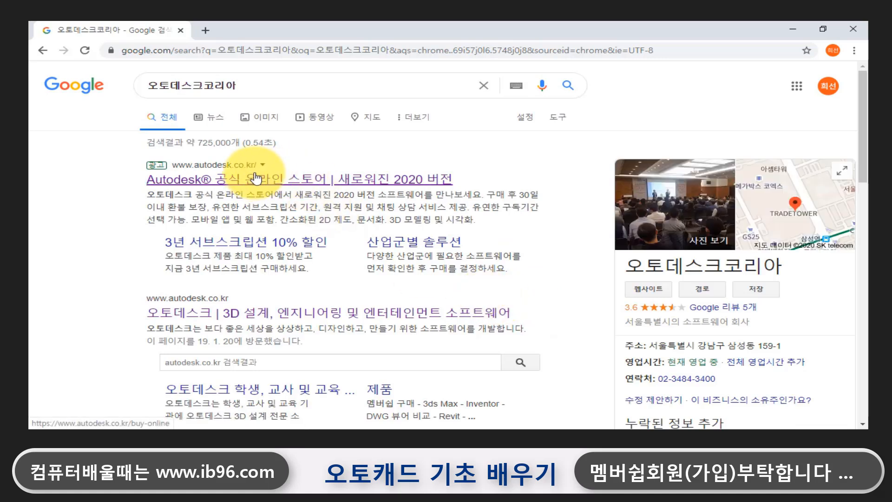
- Open the official Autodesk online store from the search results and go to its page of all products (모든 제품)
{"action": "left_click", "coordinate": [288, 178]}
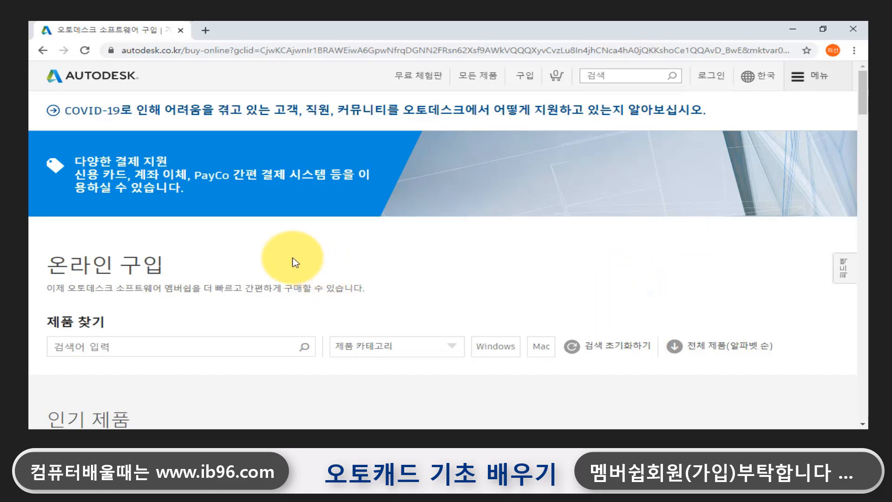
{"action": "left_click", "coordinate": [475, 79]}
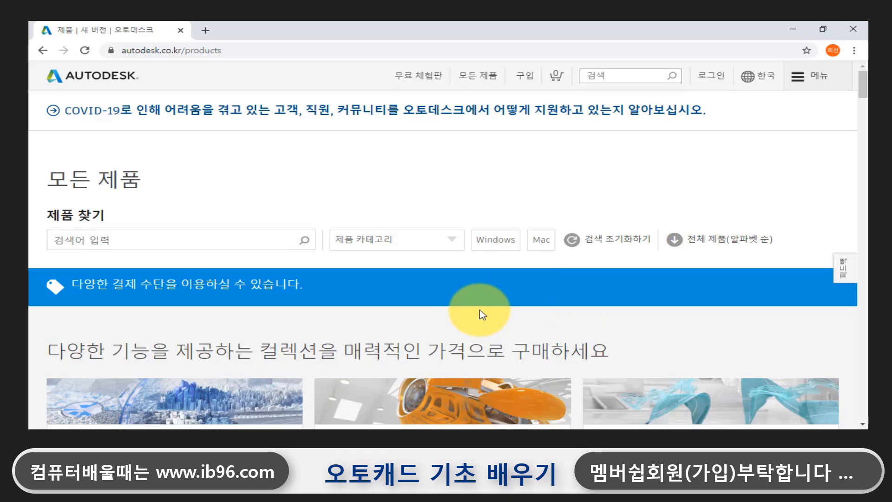
- Look through the main and additional products, and expand the AutoCAD card's details to review the products it includes
{"action": "scroll", "coordinate": [568, 329], "scroll_direction": "down", "scroll_amount": 3}
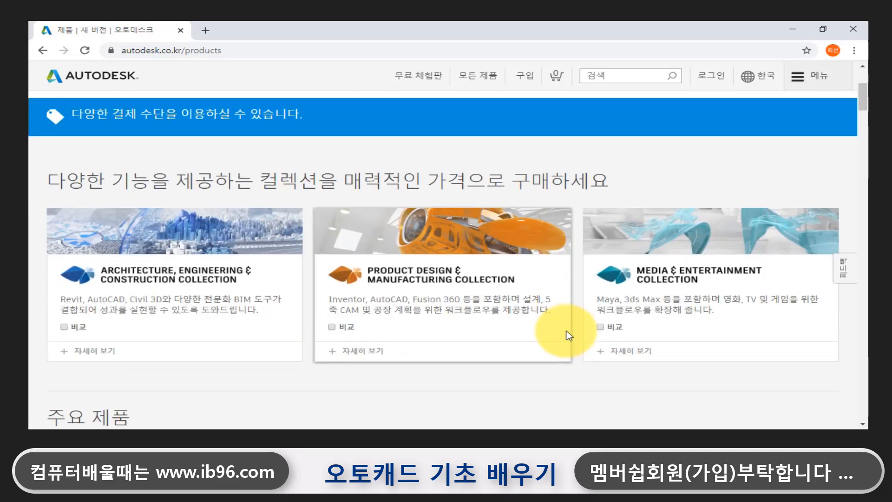
{"action": "scroll", "coordinate": [568, 333], "scroll_direction": "down", "scroll_amount": 5}
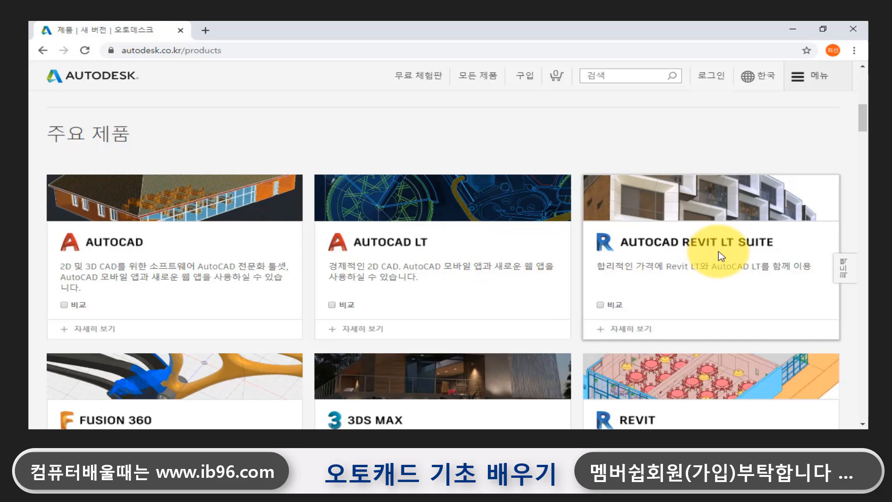
{"action": "scroll", "coordinate": [720, 255], "scroll_direction": "down", "scroll_amount": 3}
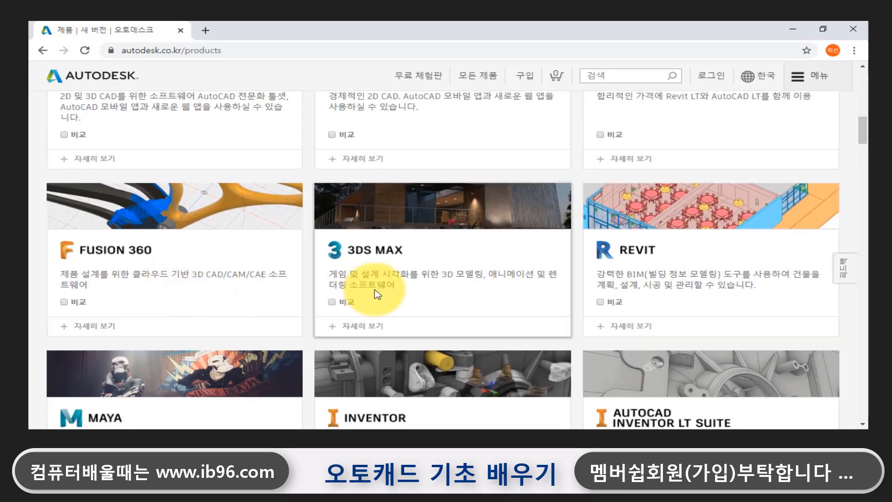
{"action": "scroll", "coordinate": [453, 279], "scroll_direction": "down", "scroll_amount": 5}
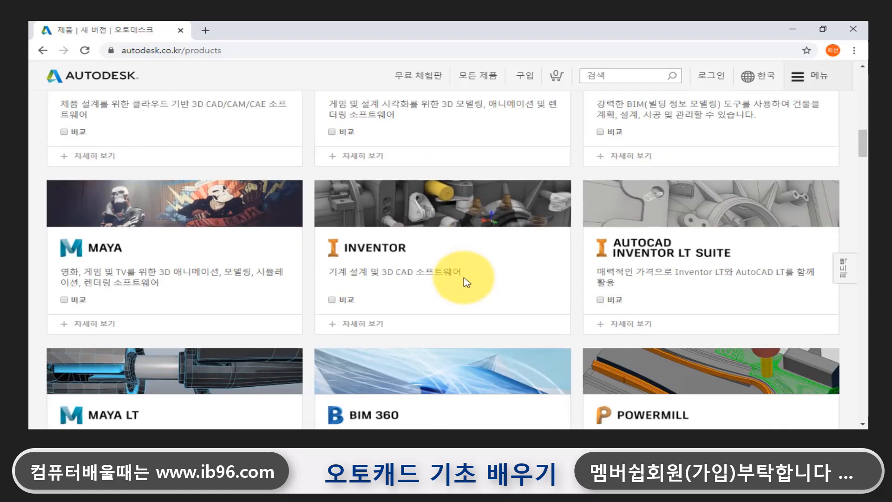
{"action": "scroll", "coordinate": [466, 283], "scroll_direction": "down", "scroll_amount": 4}
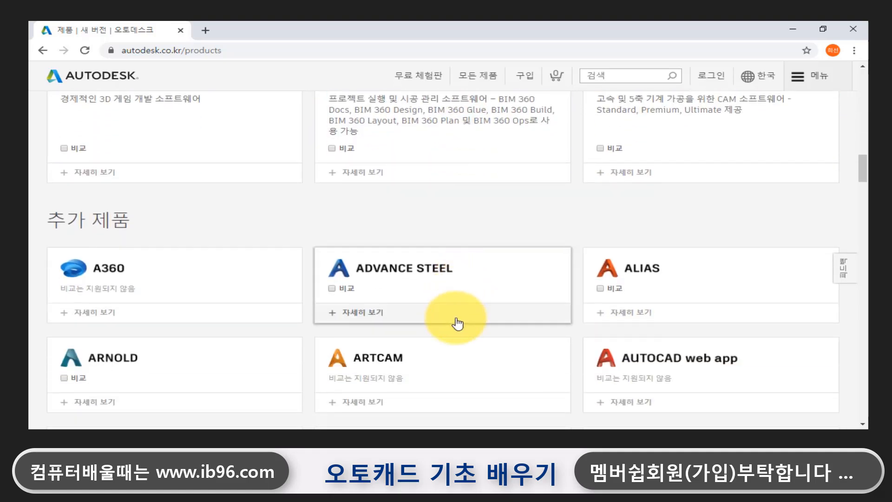
{"action": "scroll", "coordinate": [478, 255], "scroll_direction": "up", "scroll_amount": 10}
{"action": "scroll", "coordinate": [473, 260], "scroll_direction": "up", "scroll_amount": 5}
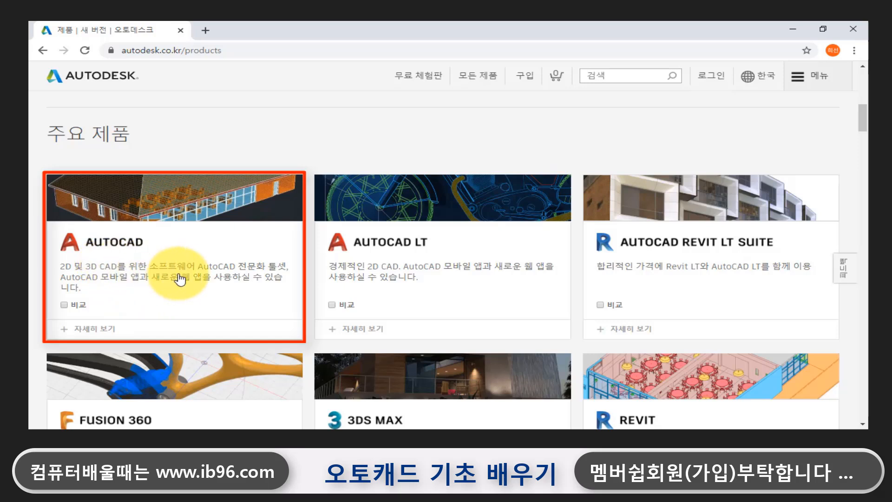
{"action": "left_click", "coordinate": [91, 329]}
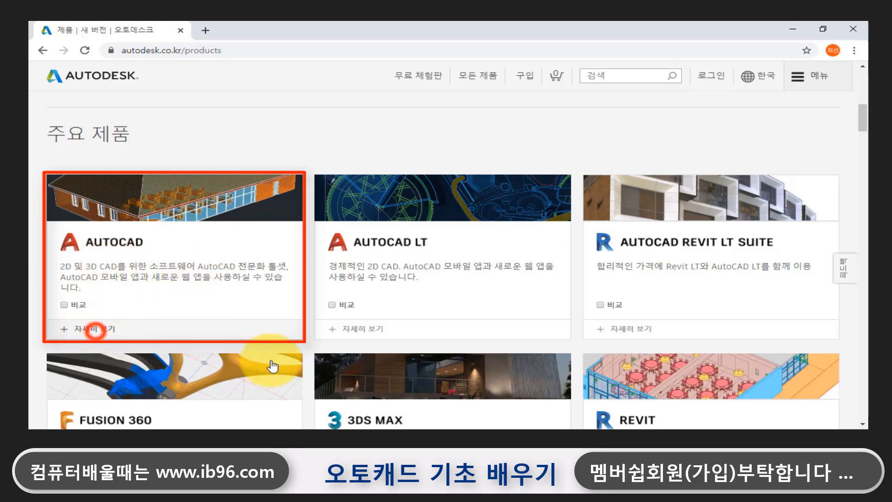
{"action": "scroll", "coordinate": [204, 325], "scroll_direction": "down", "scroll_amount": 2}
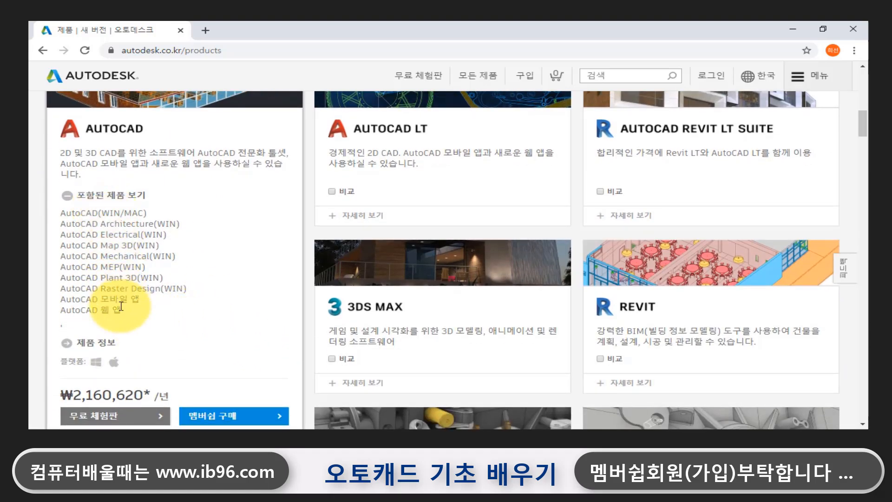
{"action": "scroll", "coordinate": [124, 339], "scroll_direction": "up", "scroll_amount": 2}
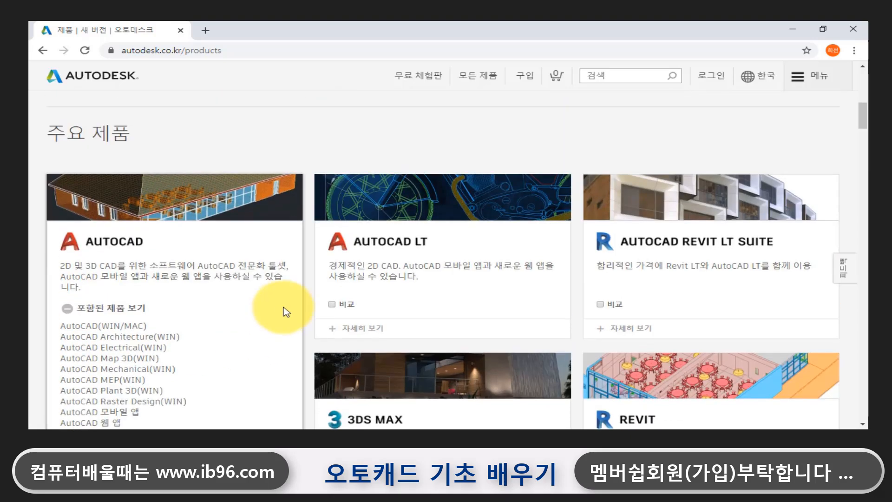
- Open the AutoCAD product page and review its overview down to the membership purchase options
{"action": "left_click", "coordinate": [173, 219]}
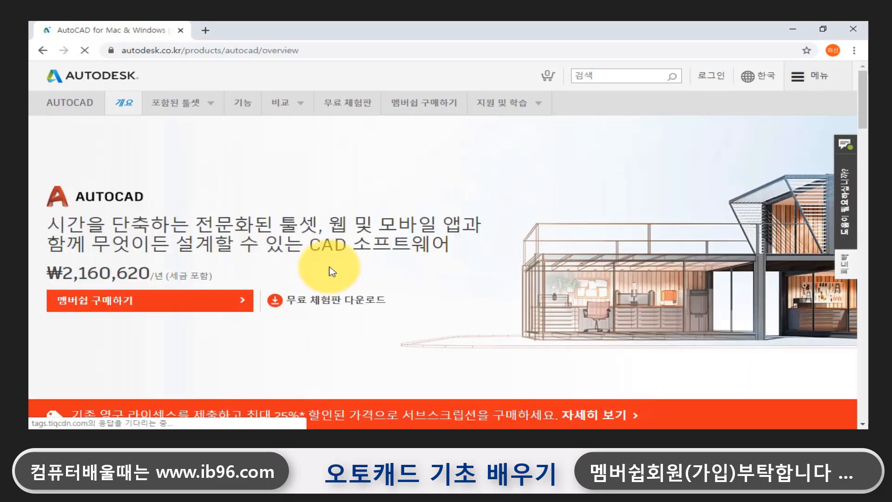
{"action": "scroll", "coordinate": [454, 294], "scroll_direction": "down", "scroll_amount": 6}
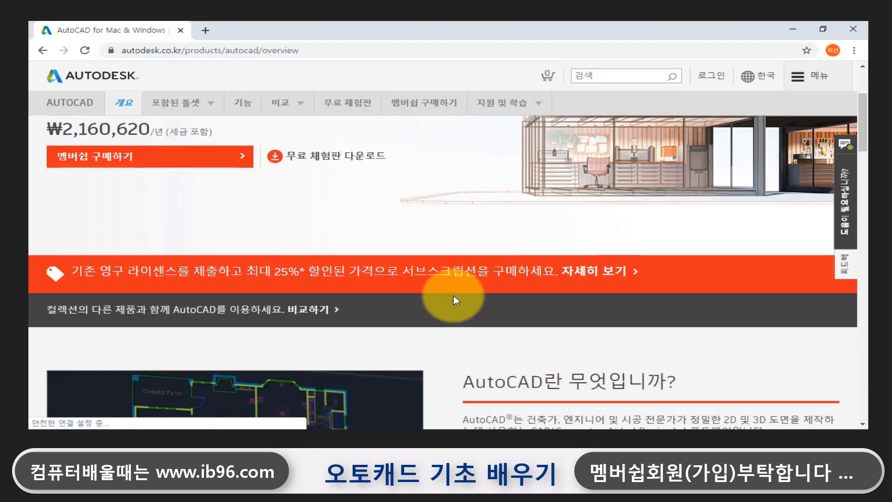
{"action": "scroll", "coordinate": [460, 305], "scroll_direction": "down", "scroll_amount": 1}
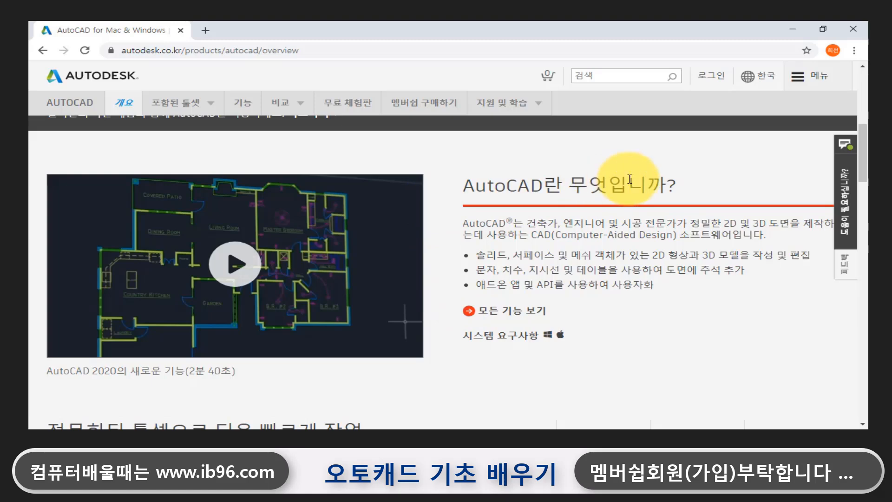
{"action": "scroll", "coordinate": [625, 186], "scroll_direction": "down", "scroll_amount": 2}
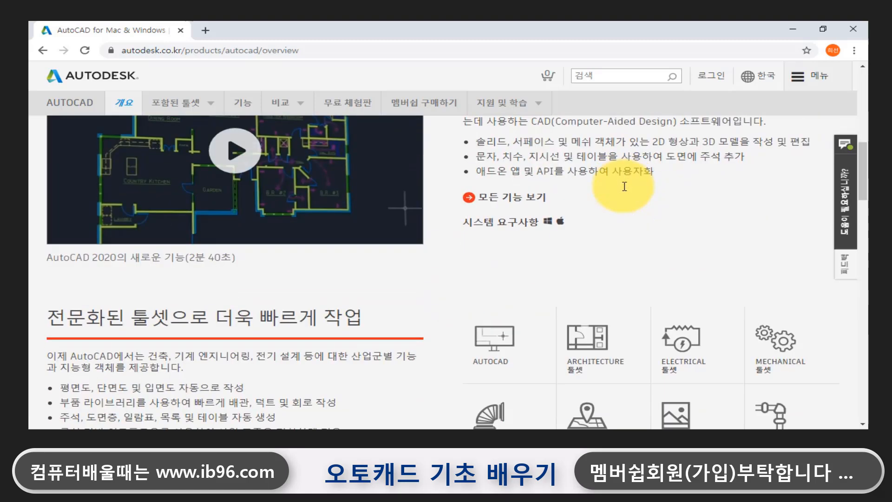
{"action": "scroll", "coordinate": [625, 186], "scroll_direction": "down", "scroll_amount": 10}
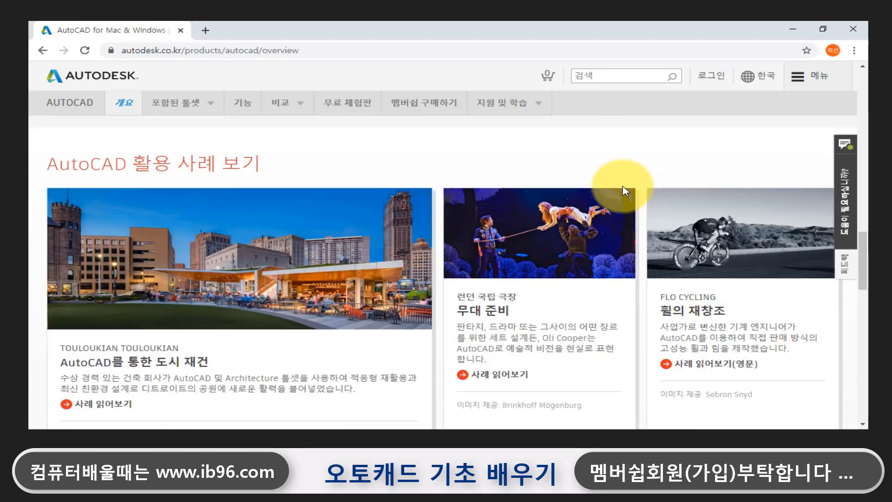
{"action": "scroll", "coordinate": [625, 190], "scroll_direction": "down", "scroll_amount": 10}
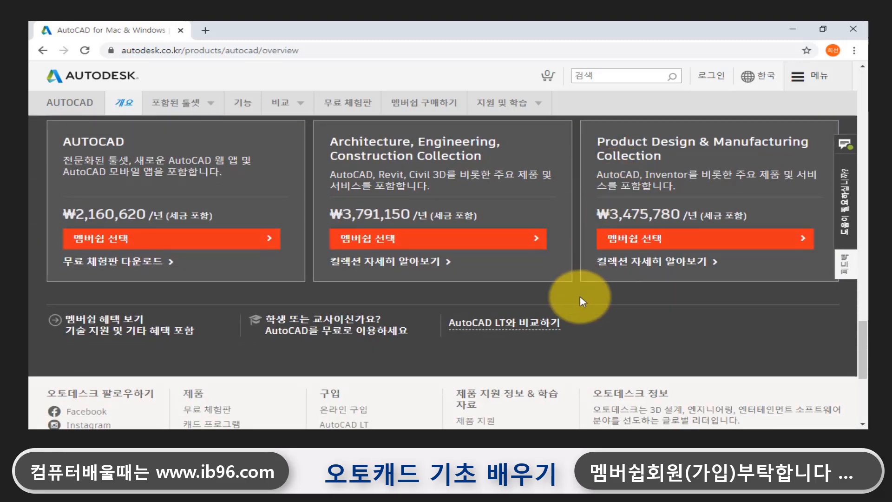
{"action": "scroll", "coordinate": [580, 302], "scroll_direction": "up", "scroll_amount": 2}
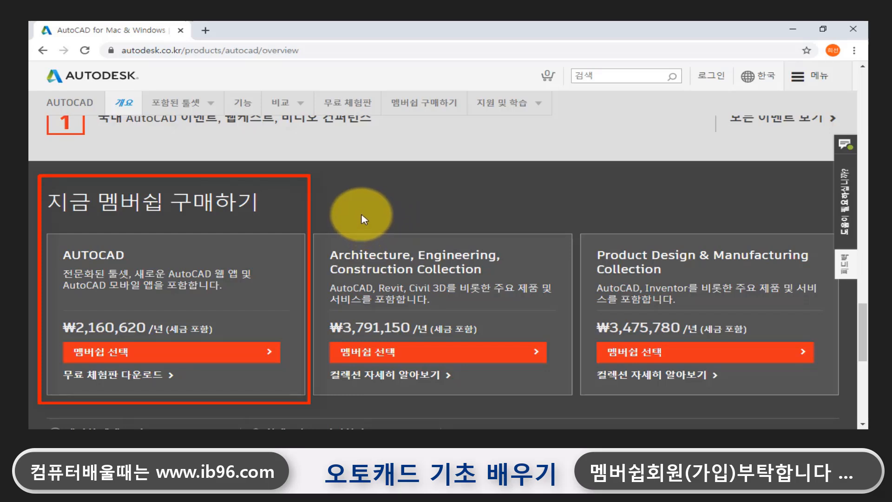
{"action": "scroll", "coordinate": [360, 207], "scroll_direction": "down", "scroll_amount": 1}
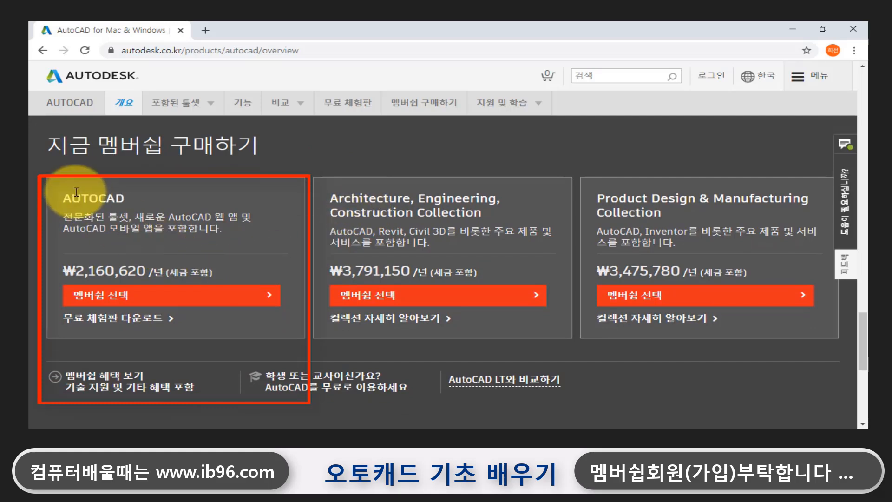
- Check the subscription terms and payment options on the AutoCAD membership purchase page, and return to the product overview
{"action": "left_click", "coordinate": [215, 294]}
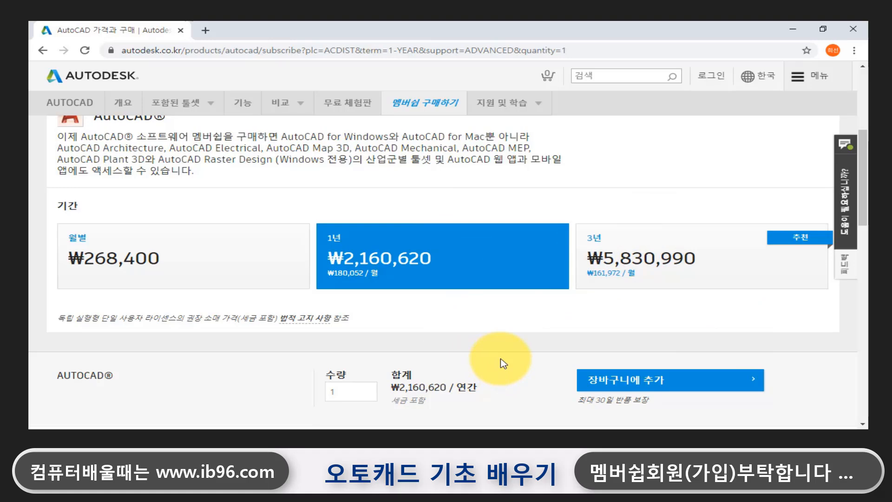
{"action": "scroll", "coordinate": [502, 363], "scroll_direction": "down", "scroll_amount": 2}
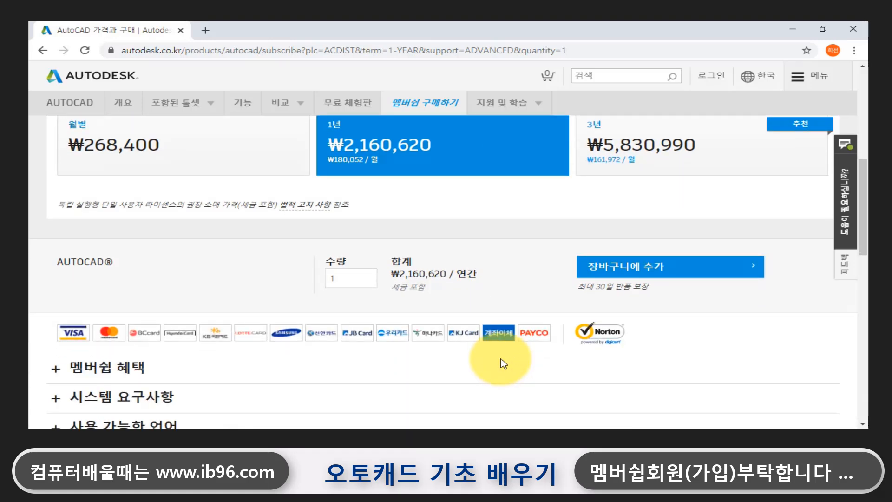
{"action": "scroll", "coordinate": [488, 347], "scroll_direction": "up", "scroll_amount": 3}
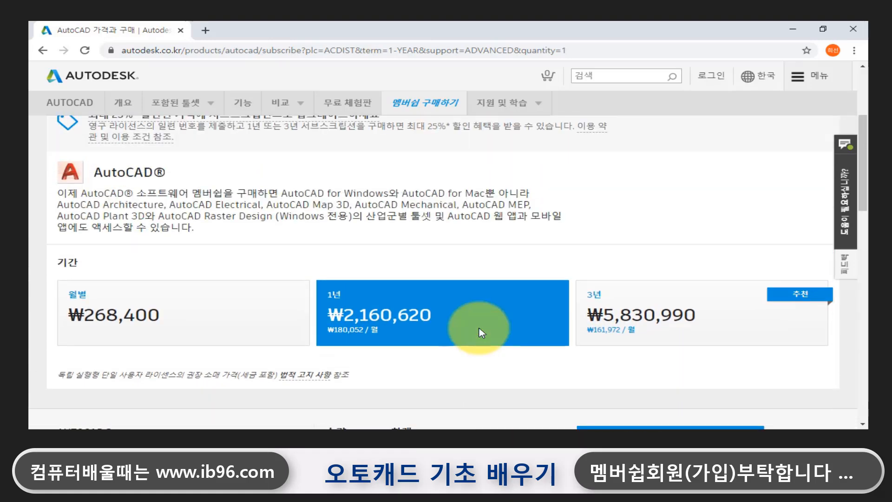
{"action": "left_click", "coordinate": [42, 51]}
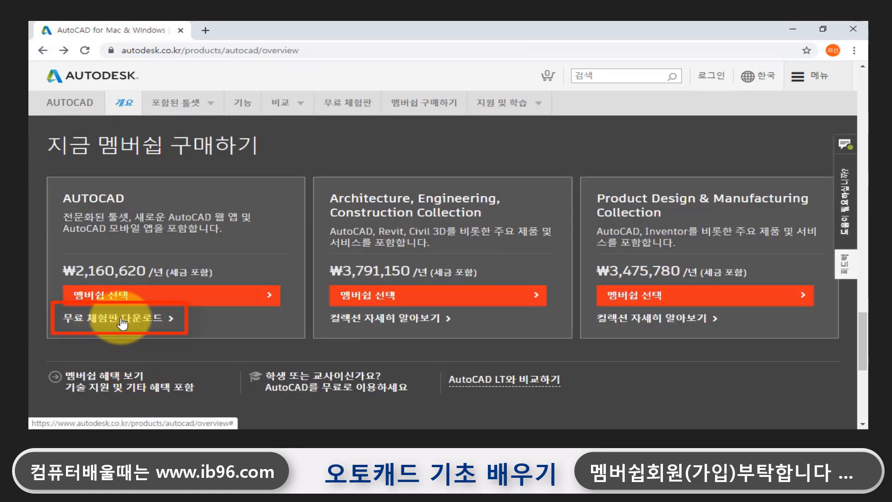
- Start the AutoCAD free trial download with AutoCAD as the product, and continue past the pre-download information
{"action": "left_click", "coordinate": [123, 321]}
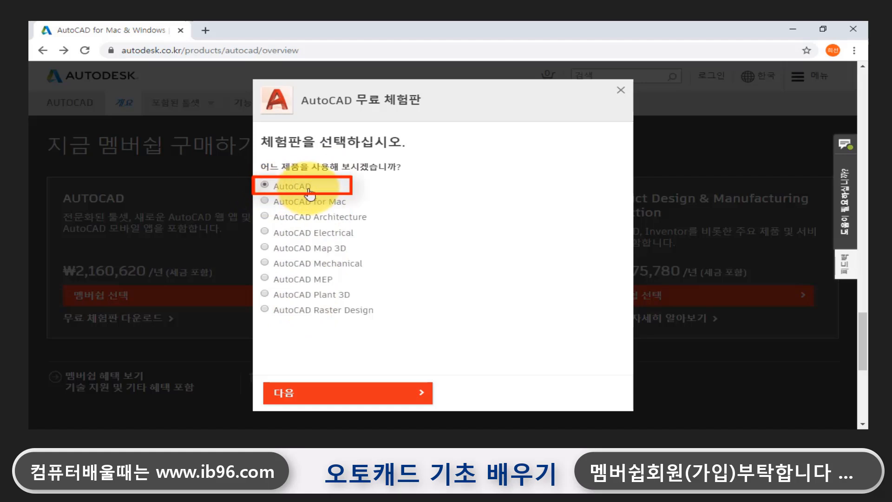
{"action": "left_click", "coordinate": [369, 391]}
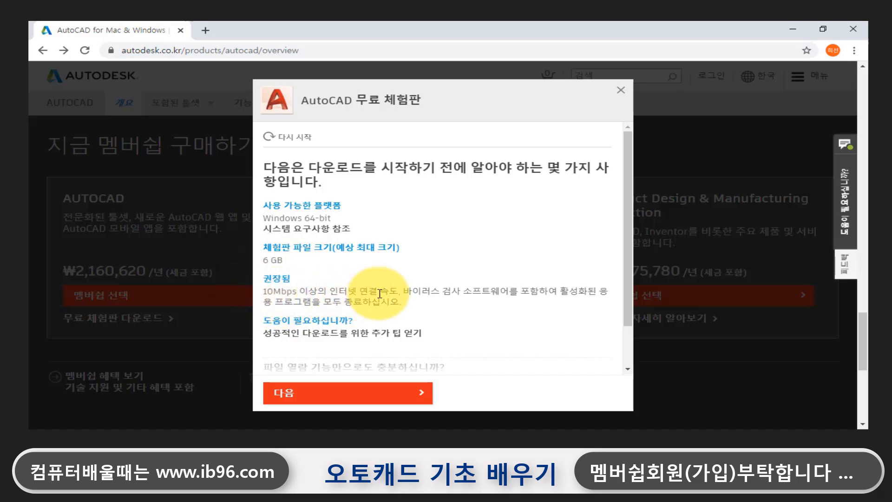
{"action": "left_click_drag", "start_coordinate": [628, 280], "coordinate": [631, 324]}
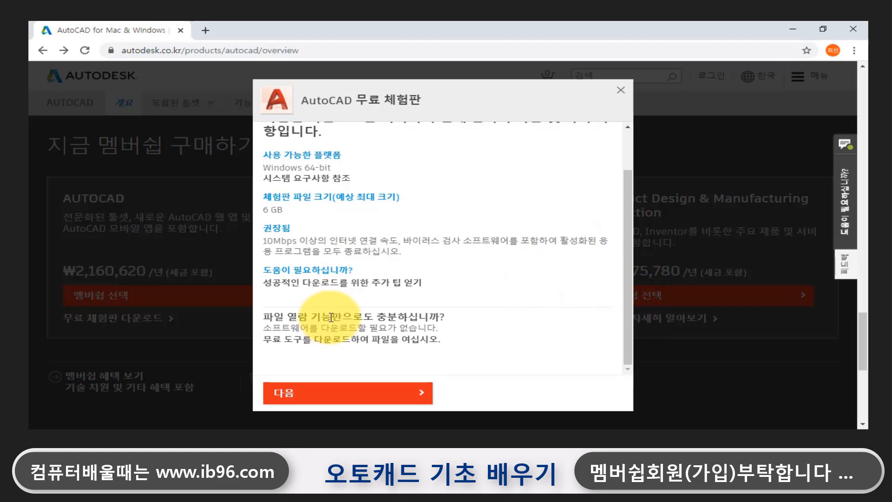
{"action": "scroll", "coordinate": [408, 285], "scroll_direction": "up", "scroll_amount": 1}
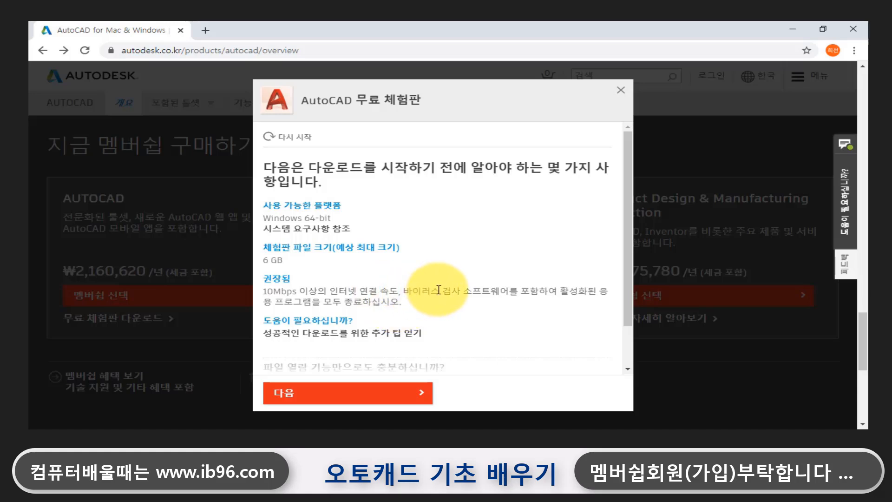
{"action": "scroll", "coordinate": [444, 289], "scroll_direction": "down", "scroll_amount": 1}
{"action": "left_click", "coordinate": [338, 393]}
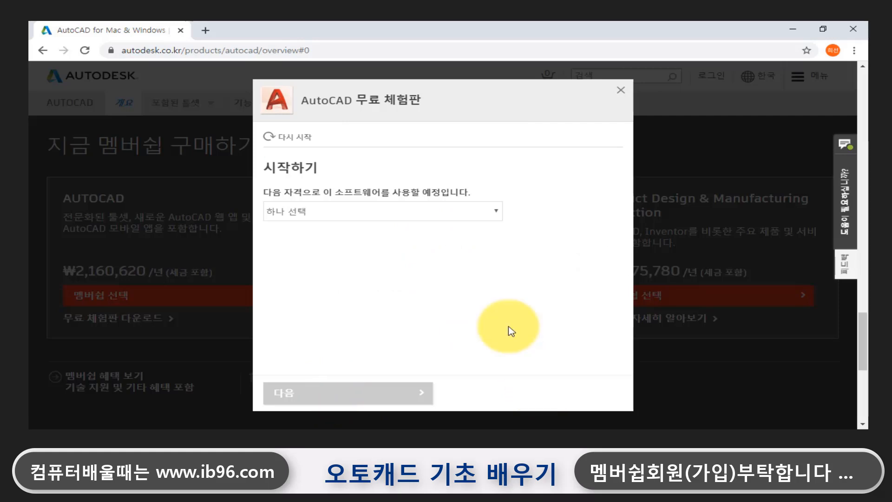
- Set the trial user type to 비즈니스 사용자 and the language to 한국어, and continue to the account login
{"action": "left_click", "coordinate": [493, 215]}
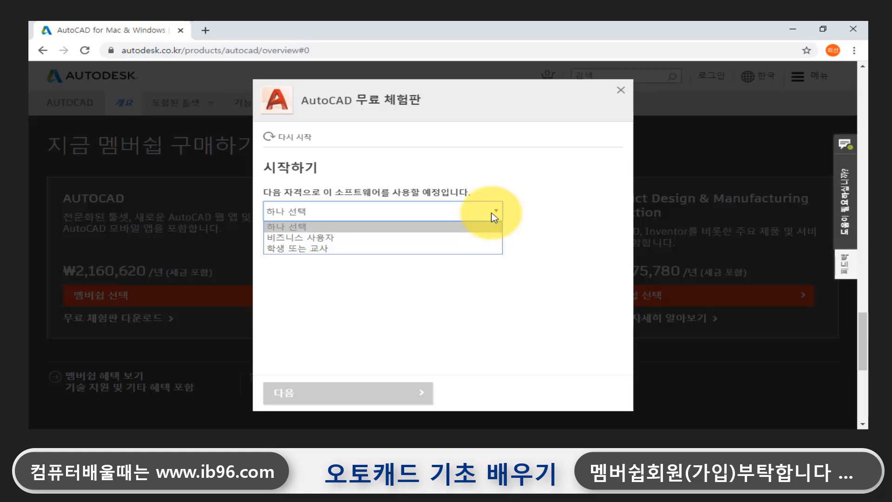
{"action": "left_click", "coordinate": [465, 237]}
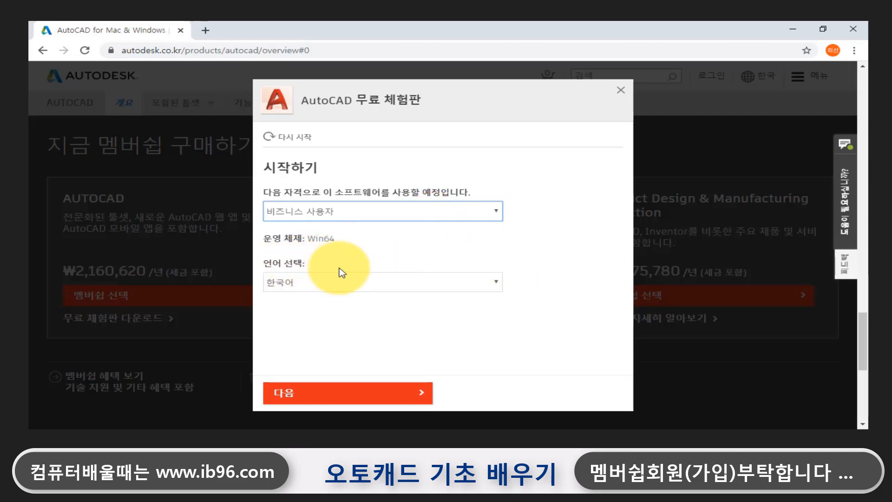
{"action": "left_click", "coordinate": [492, 284]}
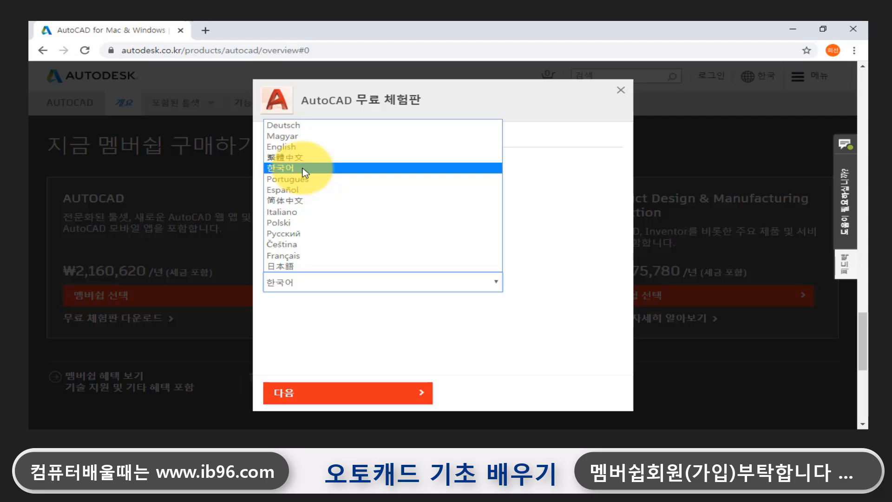
{"action": "left_click", "coordinate": [302, 170]}
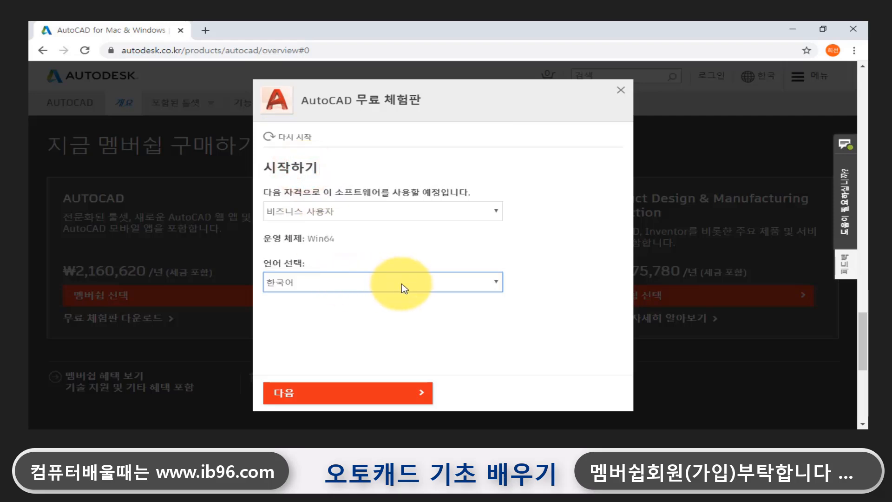
{"action": "left_click", "coordinate": [350, 391]}
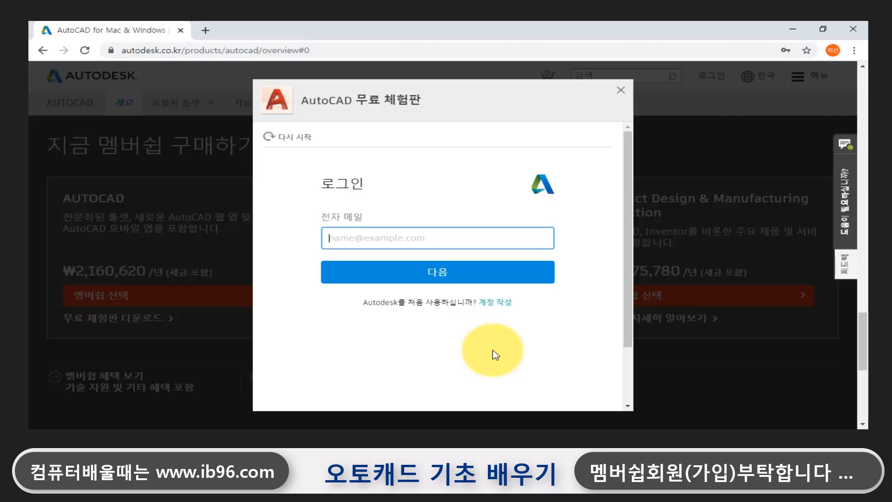
- Log in to the Autodesk account with the saved e-mail and password
{"action": "left_click", "coordinate": [415, 239]}
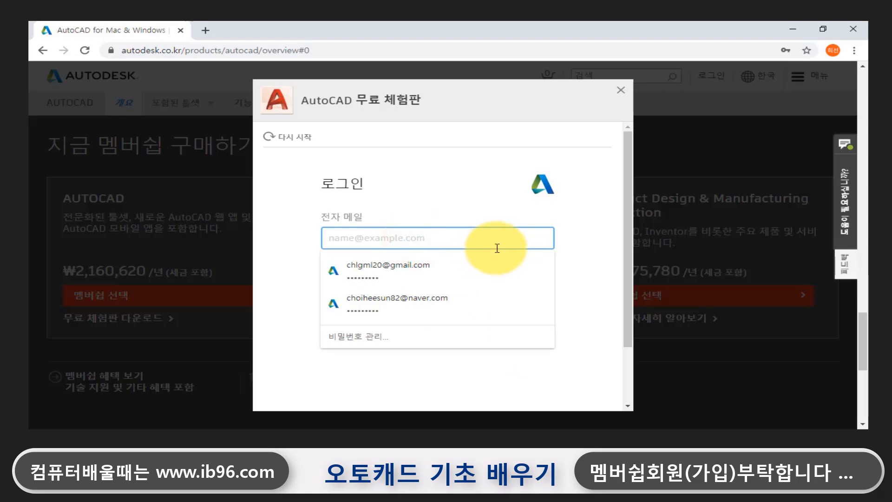
{"action": "left_click", "coordinate": [599, 261]}
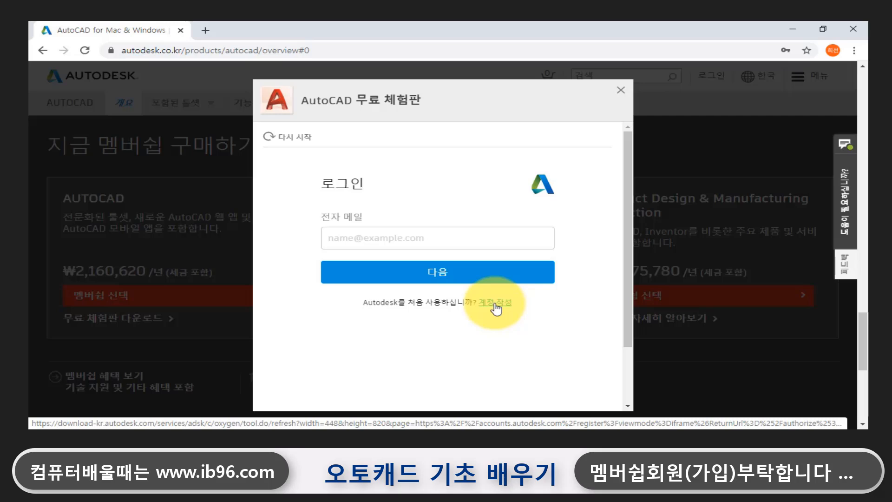
{"action": "left_click", "coordinate": [392, 239]}
{"action": "left_click", "coordinate": [374, 267]}
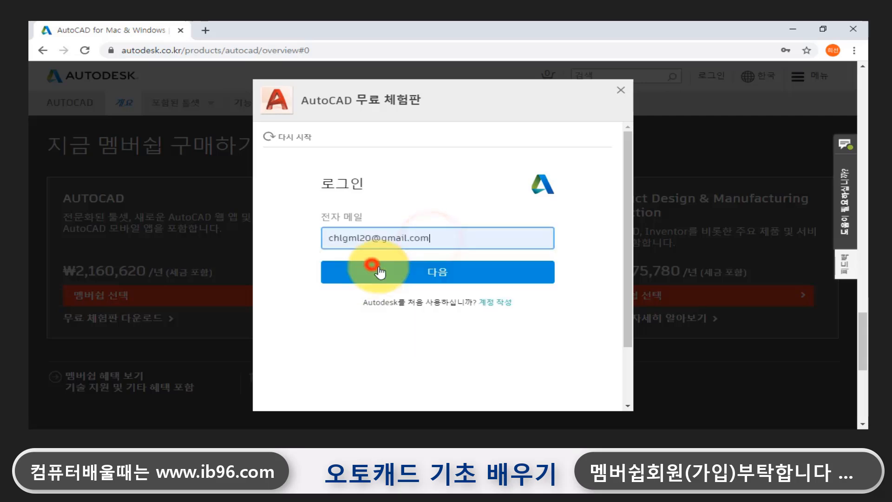
{"action": "left_click", "coordinate": [482, 271]}
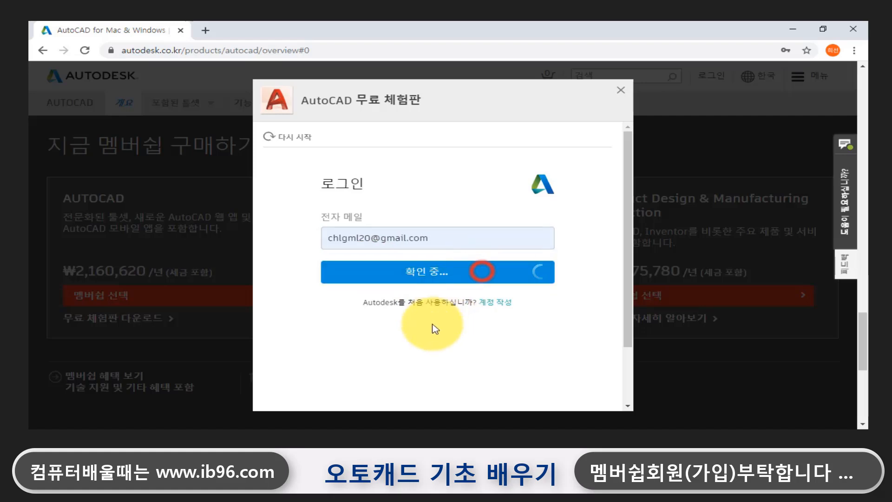
{"action": "left_click", "coordinate": [449, 317]}
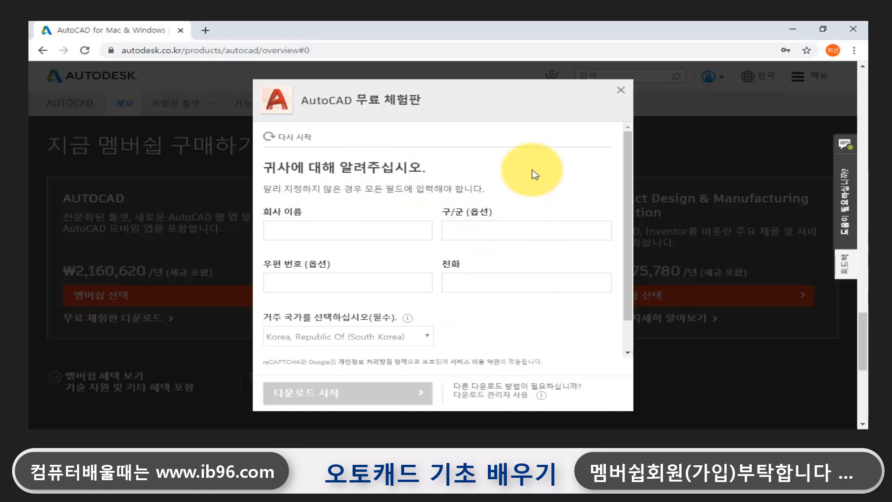
- Enter h for the company name, district, postal code and phone, and start the AutoCAD trial download
{"action": "scroll", "coordinate": [513, 313], "scroll_direction": "down", "scroll_amount": 3}
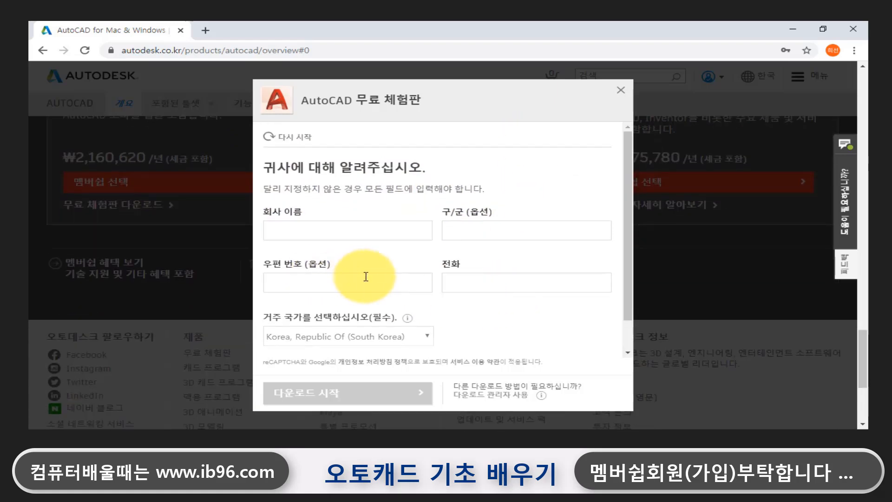
{"action": "left_click", "coordinate": [329, 236]}
{"action": "type", "text": "h"}
{"action": "left_click", "coordinate": [469, 231]}
{"action": "type", "text": "h"}
{"action": "left_click", "coordinate": [331, 277]}
{"action": "type", "text": "h"}
{"action": "left_click", "coordinate": [472, 280]}
{"action": "left_click", "coordinate": [484, 280]}
{"action": "type", "text": "h"}
{"action": "left_click", "coordinate": [325, 393]}
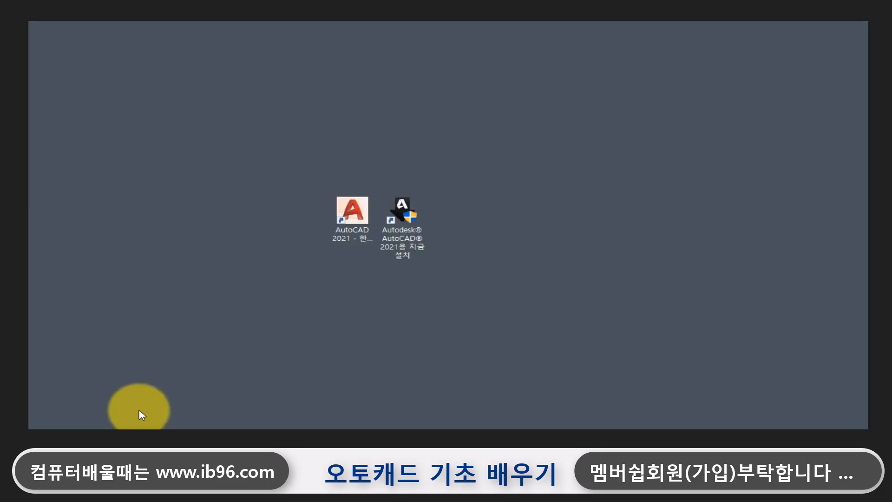
- Launch the AutoCAD 2021 installer from the desktop and start the installation on this computer
{"action": "left_click", "coordinate": [404, 234]}
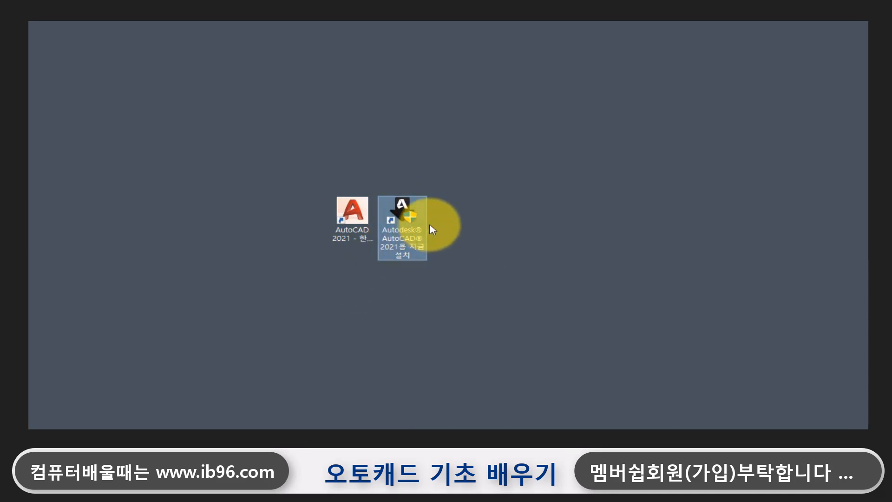
{"action": "left_click", "coordinate": [478, 266]}
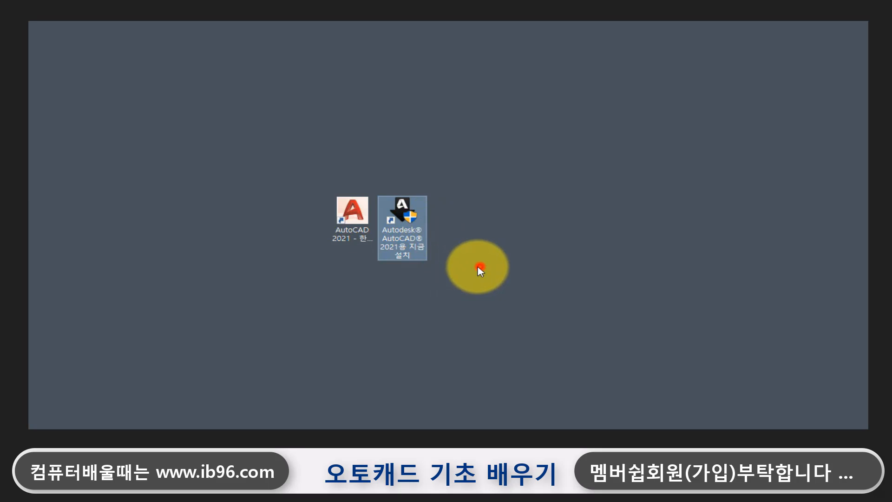
{"action": "left_click", "coordinate": [415, 251]}
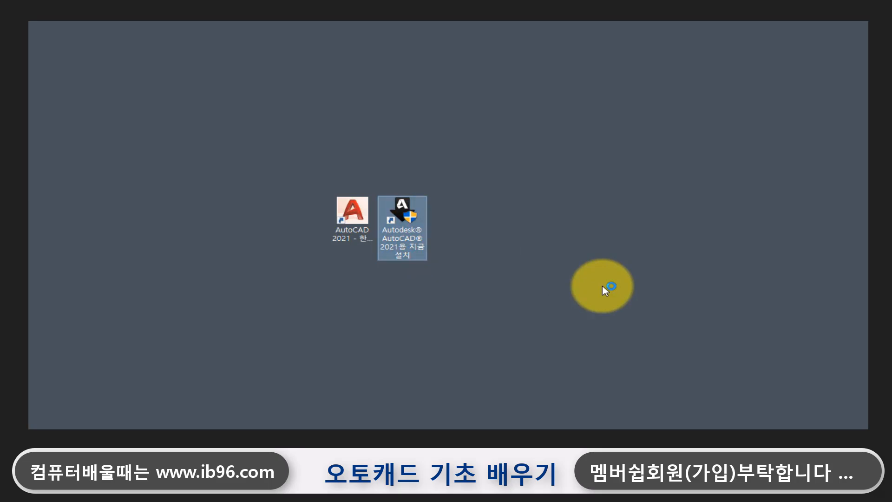
{"action": "left_click", "coordinate": [371, 288]}
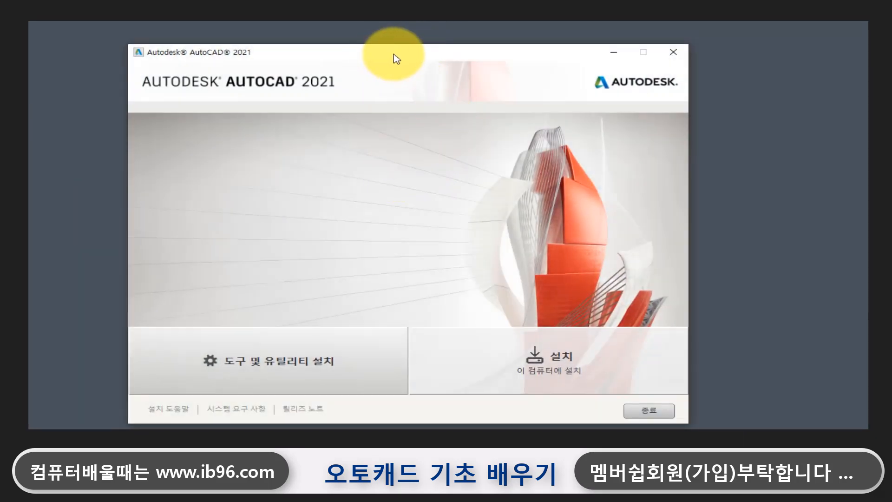
{"action": "left_click_drag", "start_coordinate": [392, 54], "coordinate": [394, 45]}
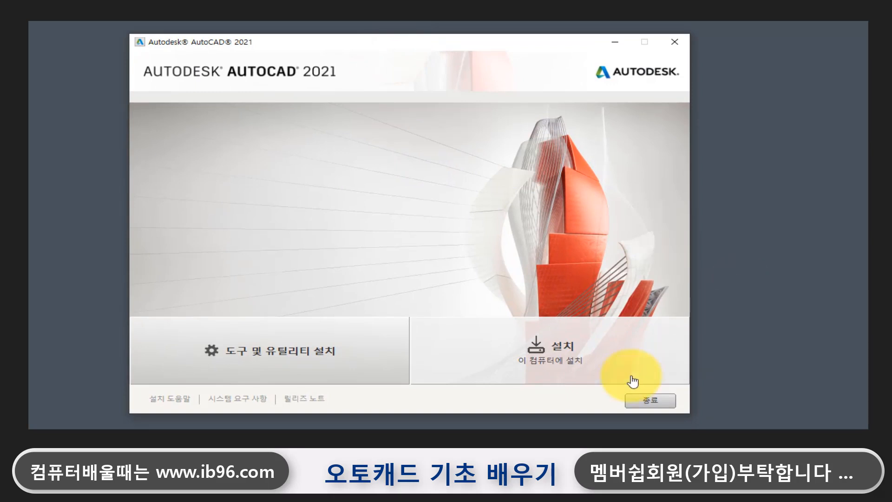
{"action": "left_click", "coordinate": [554, 365]}
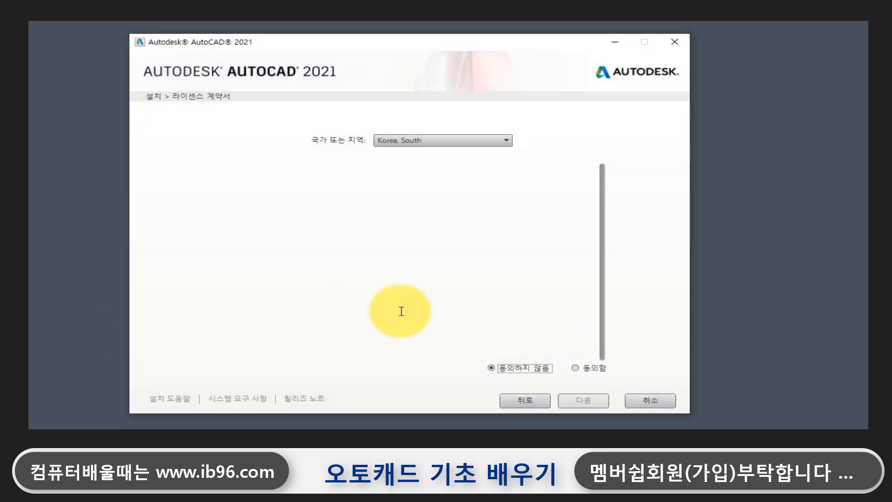
- Agree to the license agreement and continue to the installation configuration, and cancel the installation from there
{"action": "left_click", "coordinate": [577, 368]}
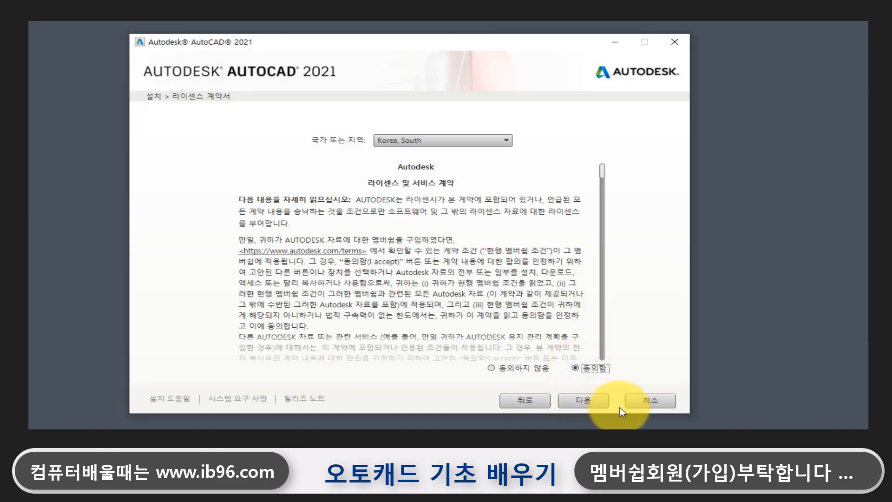
{"action": "left_click", "coordinate": [588, 400]}
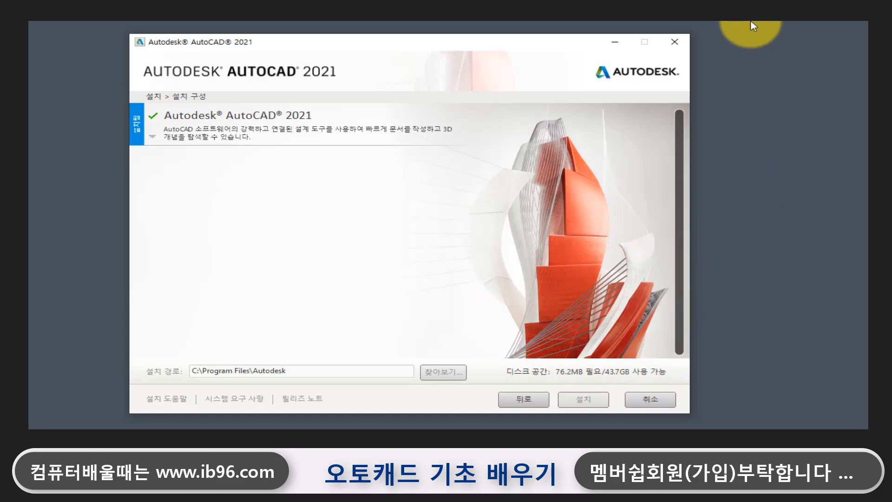
{"action": "left_click", "coordinate": [675, 42]}
{"action": "left_click", "coordinate": [380, 250]}
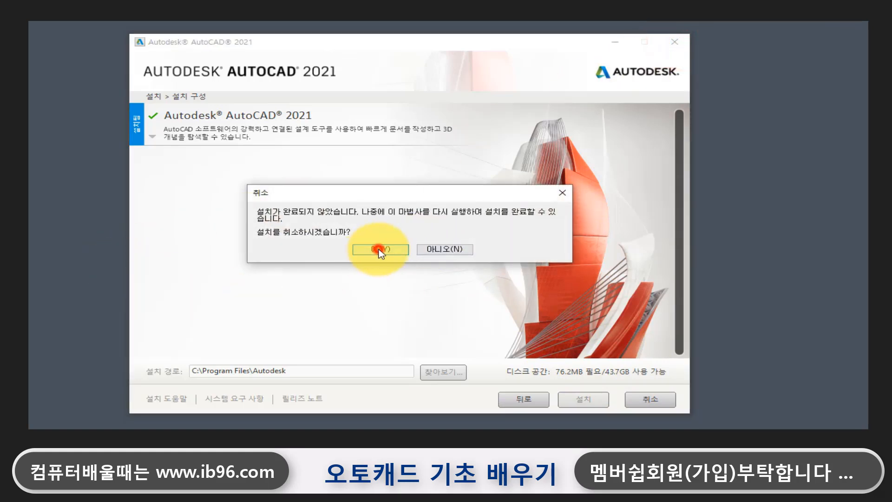
- Launch AutoCAD 2021 - 한국어(Korean) from the desktop to check its remaining trial period, and return to the desktop
{"action": "left_click", "coordinate": [355, 236]}
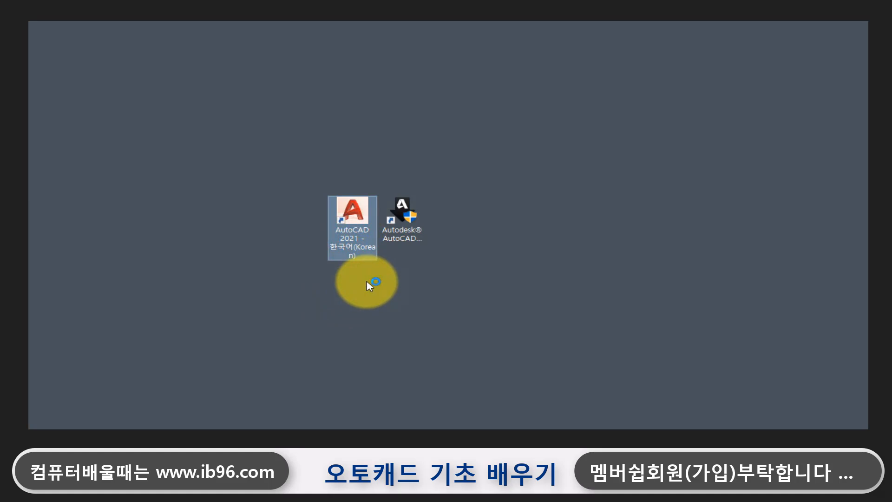
{"action": "left_click", "coordinate": [366, 287]}
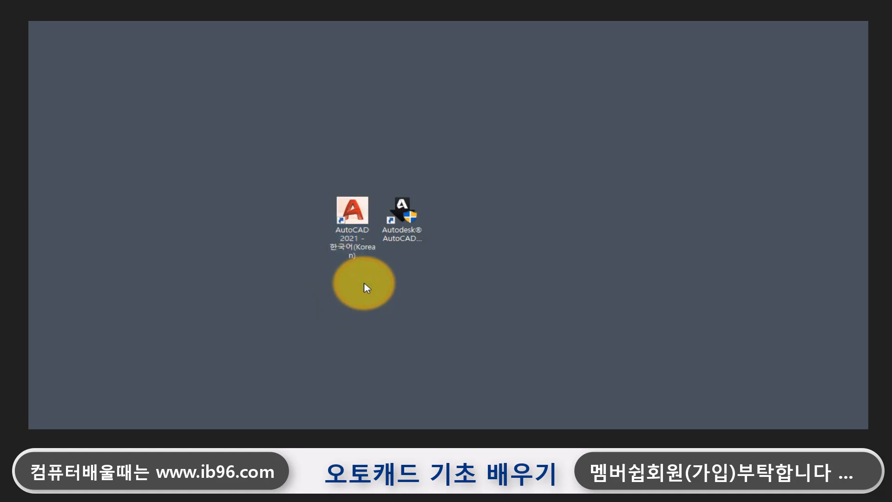
{"action": "left_click", "coordinate": [352, 239]}
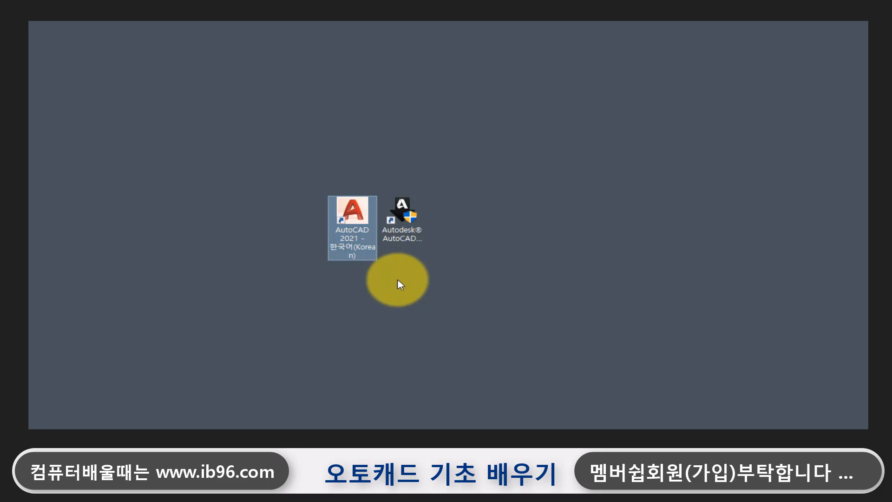
{"action": "left_click", "coordinate": [315, 290]}
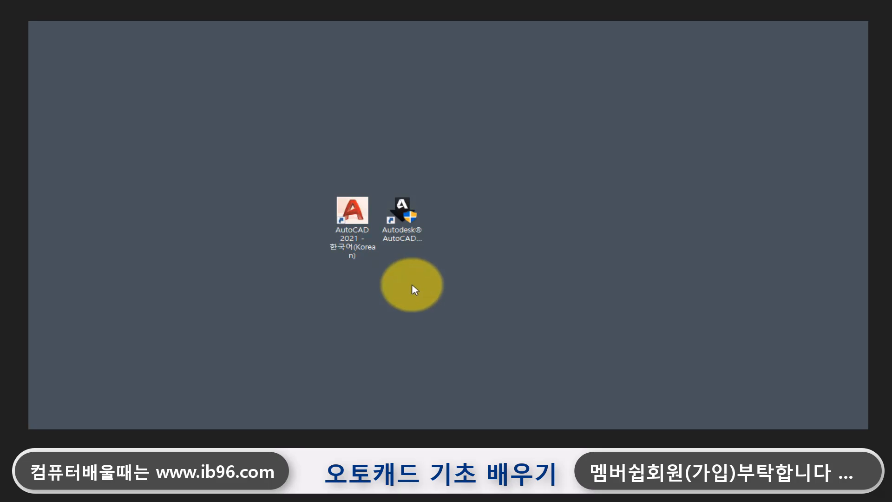
{"action": "left_click", "coordinate": [358, 243]}
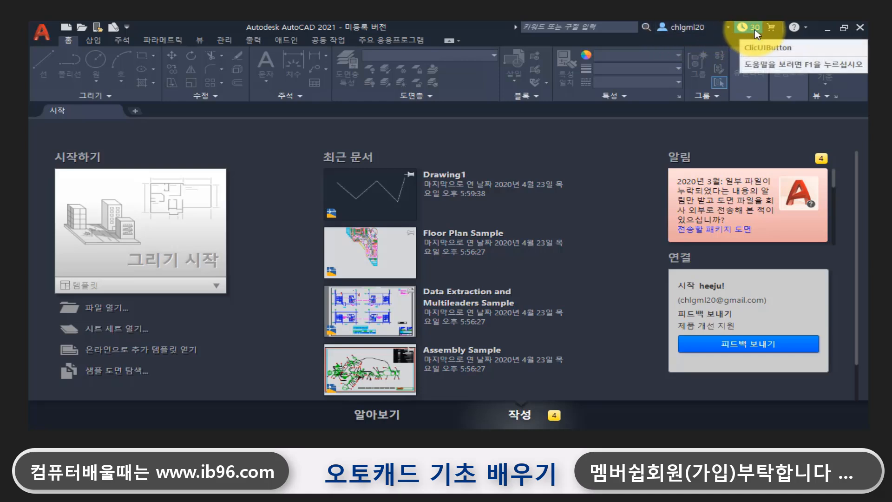
{"action": "left_click", "coordinate": [830, 29]}
{"action": "double_click", "coordinate": [353, 211]}
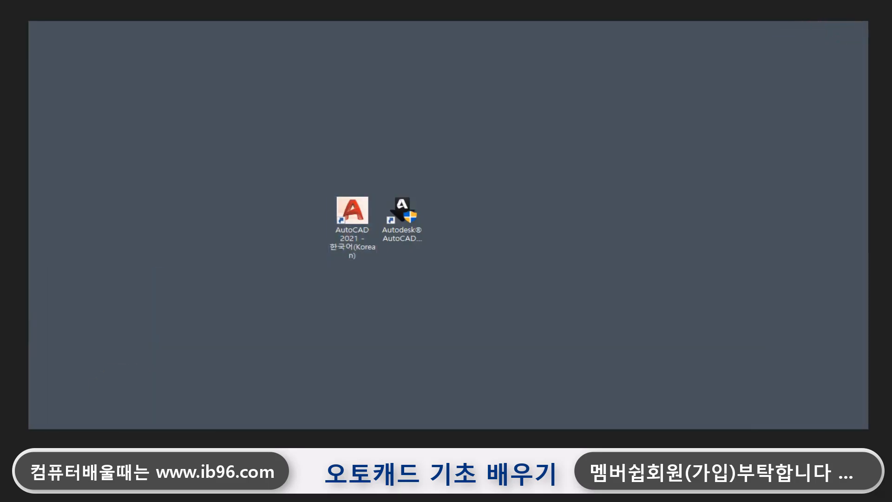
- Place the Autodesk 데스크탑 앱 shortcut on the desktop beside the AutoCAD 2021 and installer shortcuts
{"action": "left_click_drag", "start_coordinate": [45, 423], "coordinate": [502, 265]}
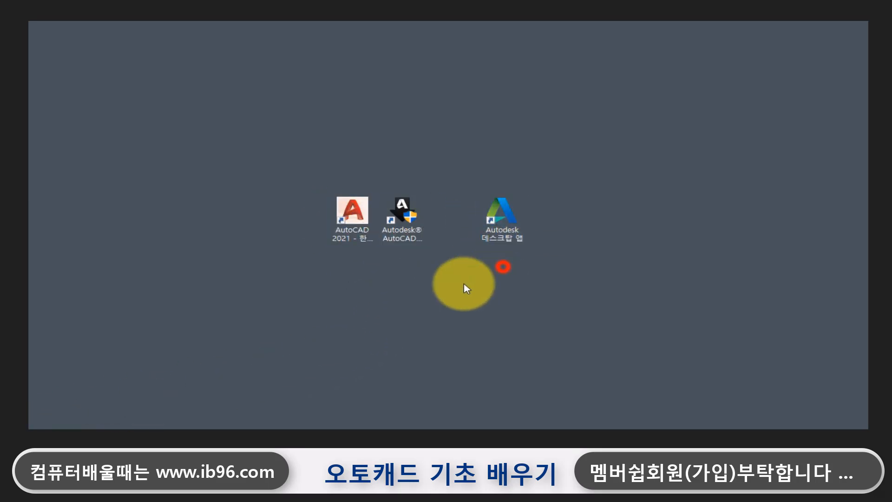
{"action": "left_click", "coordinate": [512, 234]}
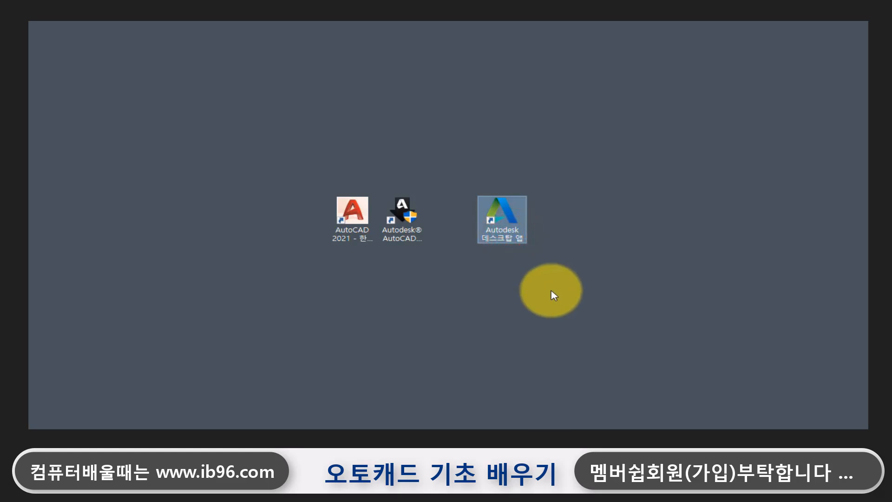
{"action": "left_click", "coordinate": [351, 235]}
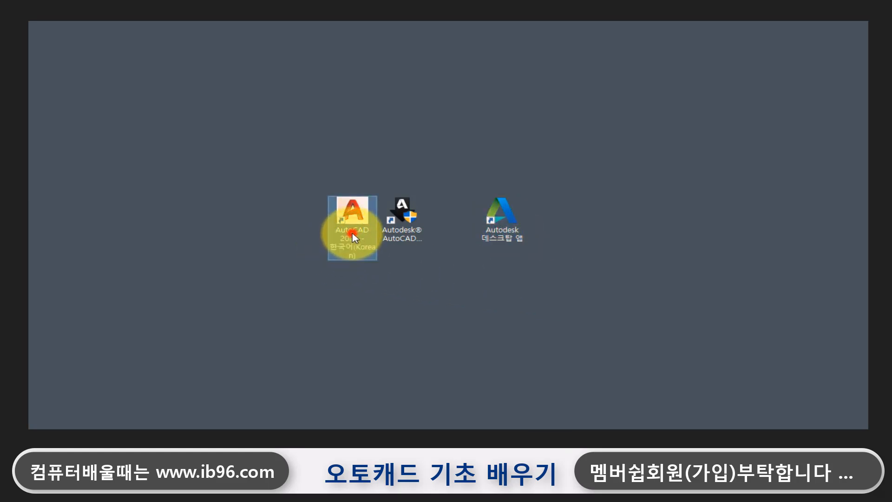
{"action": "left_click", "coordinate": [504, 227]}
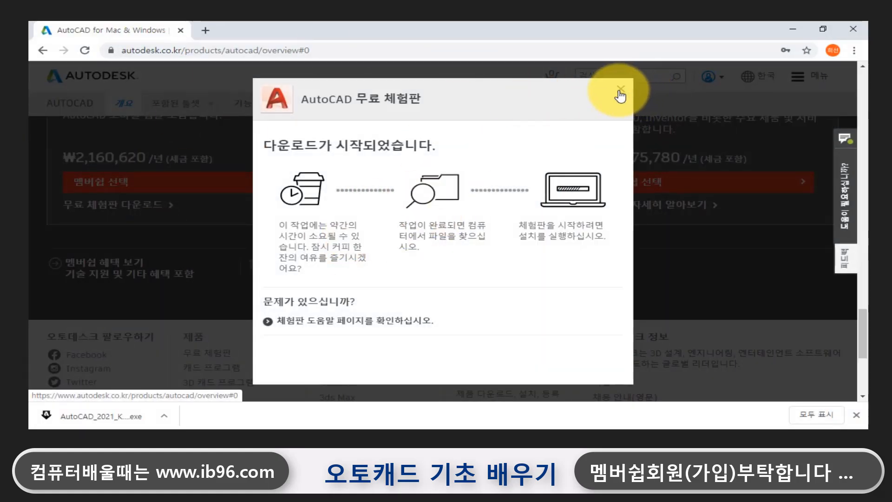
- Close the trial download dialog and minimize the browser, and open the Autodesk 데스크탑 앱 from the desktop
{"action": "left_click", "coordinate": [620, 89]}
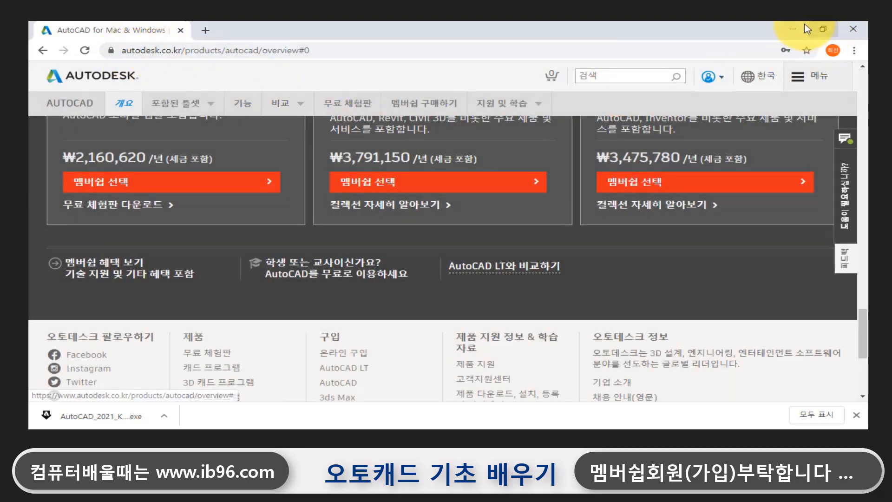
{"action": "left_click", "coordinate": [792, 35]}
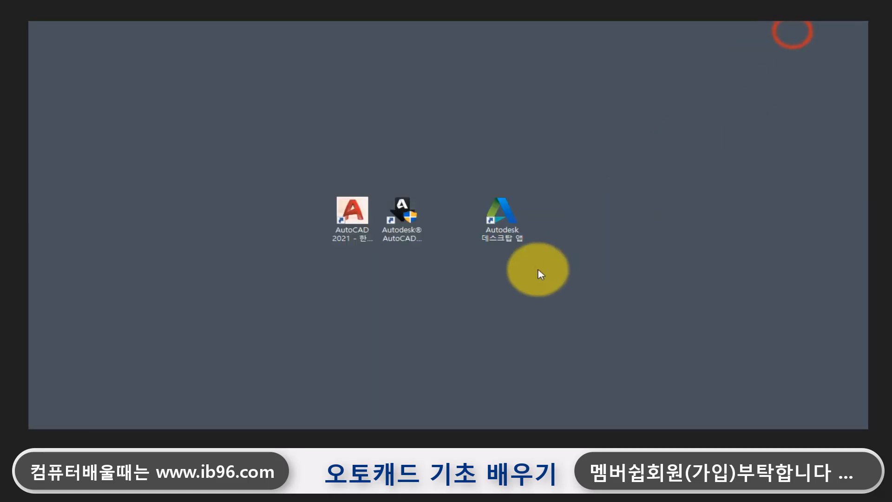
{"action": "left_click", "coordinate": [505, 232]}
{"action": "double_click", "coordinate": [499, 219]}
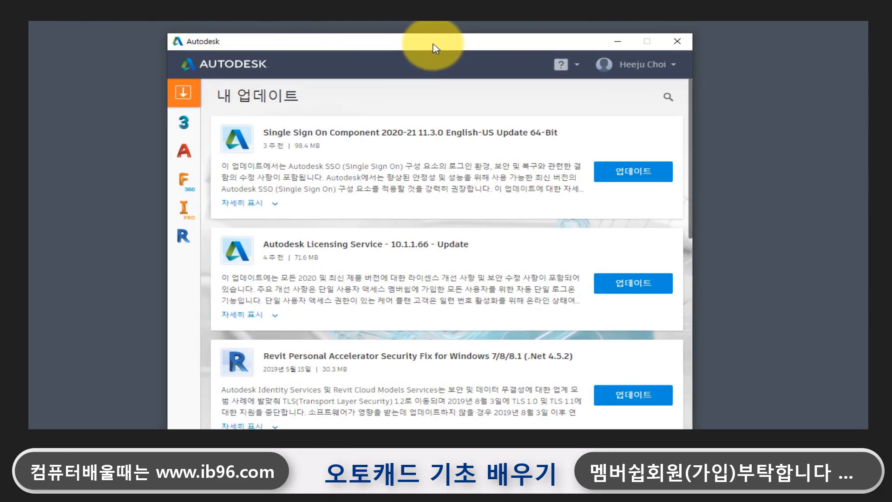
{"action": "left_click_drag", "start_coordinate": [574, 44], "coordinate": [579, 35]}
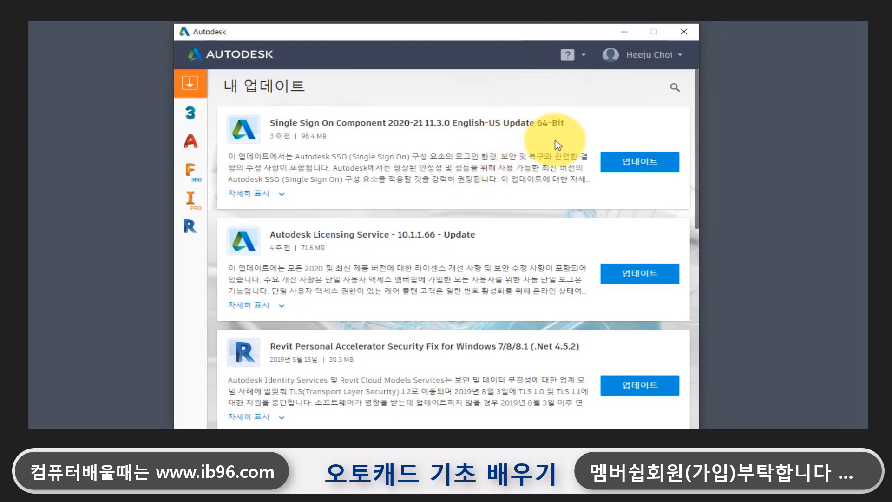
- Look through the available updates and the individual product pages down to the Revit updates, and close the Autodesk desktop app
{"action": "scroll", "coordinate": [454, 404], "scroll_direction": "down", "scroll_amount": 3}
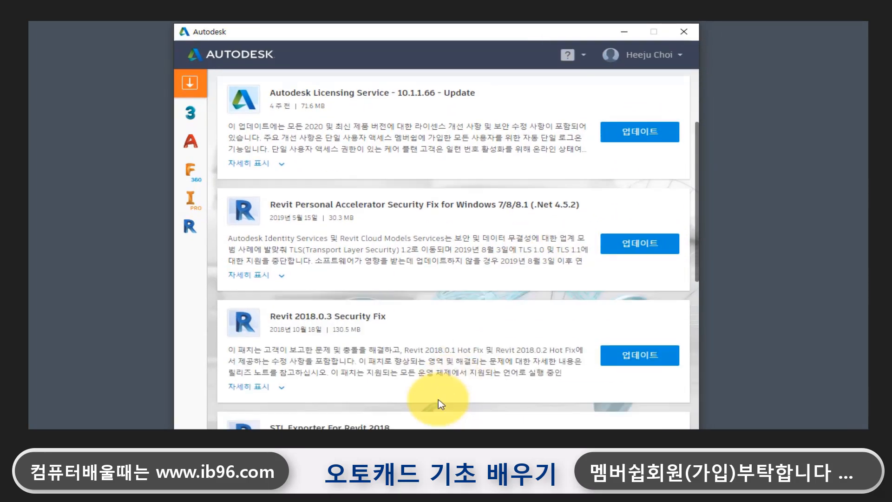
{"action": "scroll", "coordinate": [438, 140], "scroll_direction": "up", "scroll_amount": 3}
{"action": "scroll", "coordinate": [365, 203], "scroll_direction": "down", "scroll_amount": 1}
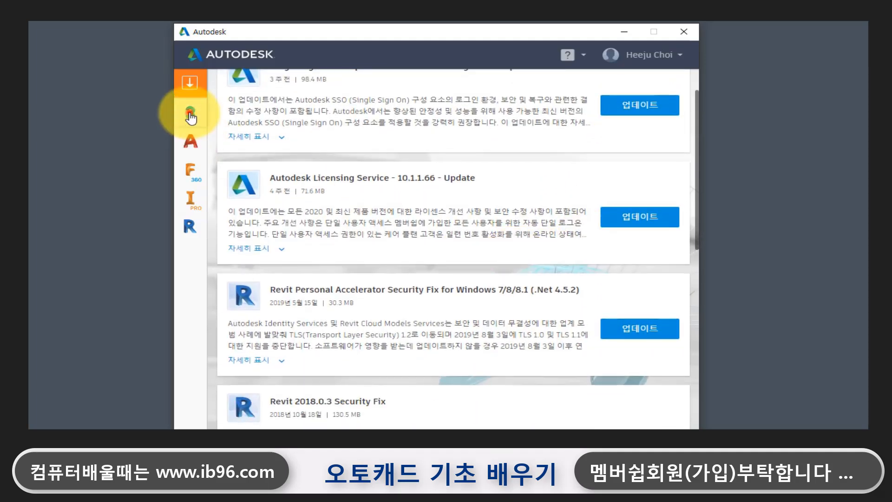
{"action": "left_click", "coordinate": [190, 112]}
{"action": "left_click", "coordinate": [190, 141]}
{"action": "left_click", "coordinate": [190, 169]}
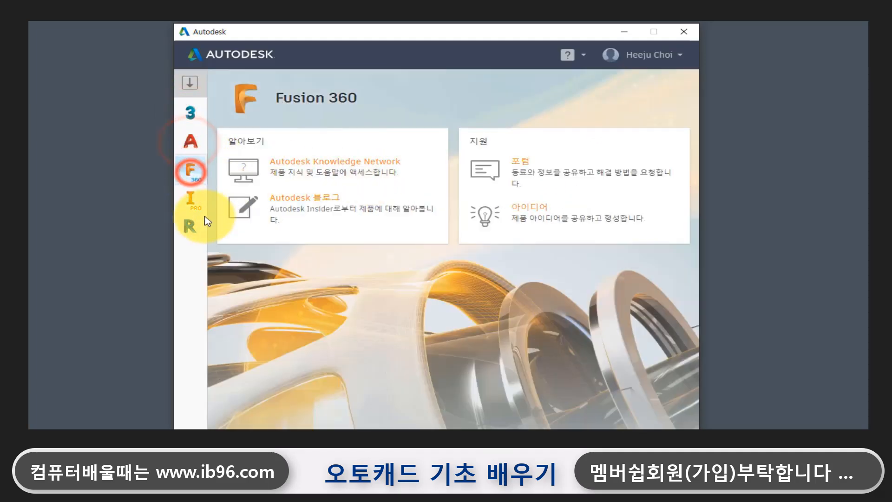
{"action": "left_click", "coordinate": [190, 199]}
{"action": "left_click", "coordinate": [190, 227]}
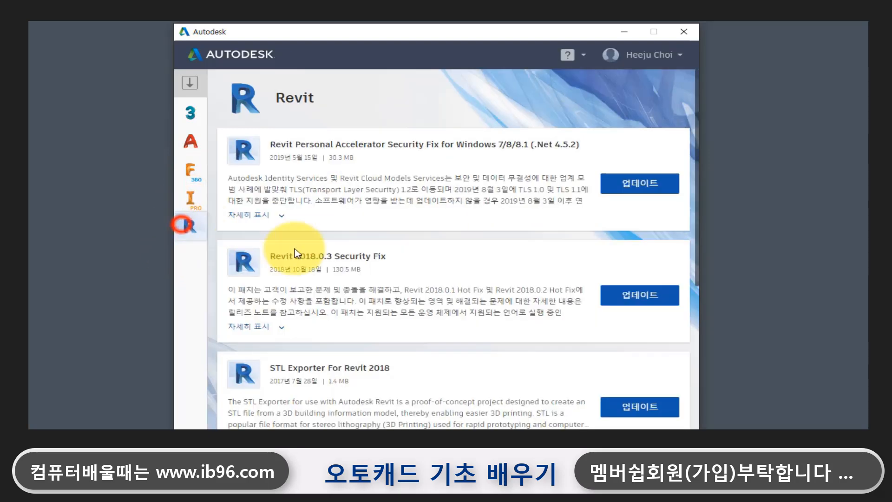
{"action": "scroll", "coordinate": [368, 226], "scroll_direction": "down", "scroll_amount": 1}
{"action": "scroll", "coordinate": [369, 226], "scroll_direction": "down", "scroll_amount": 5}
{"action": "scroll", "coordinate": [378, 408], "scroll_direction": "up", "scroll_amount": 6}
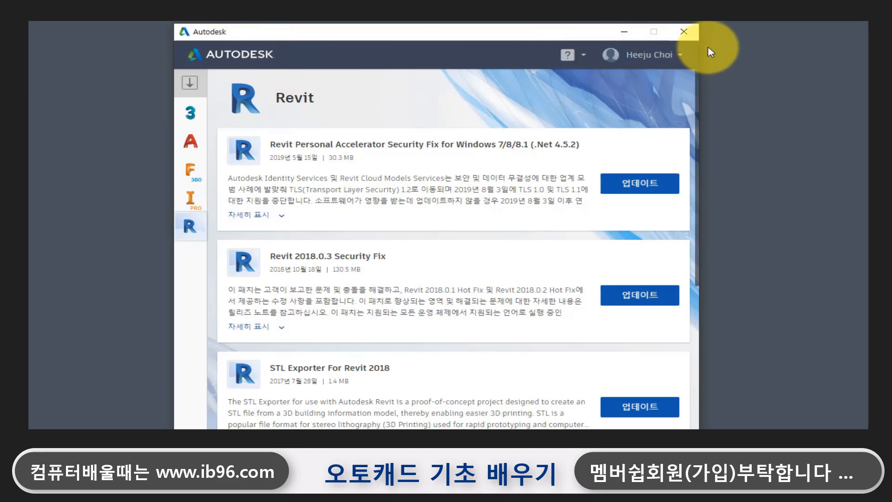
{"action": "left_click", "coordinate": [684, 31]}
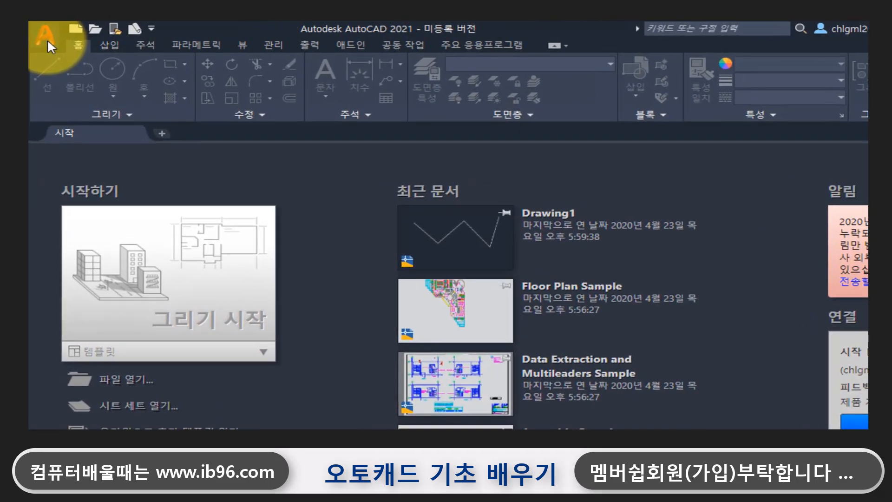
- Create a new drawing from the template selection dialog using the metric option without a template (미터법 없이 열기)
{"action": "left_click", "coordinate": [47, 39]}
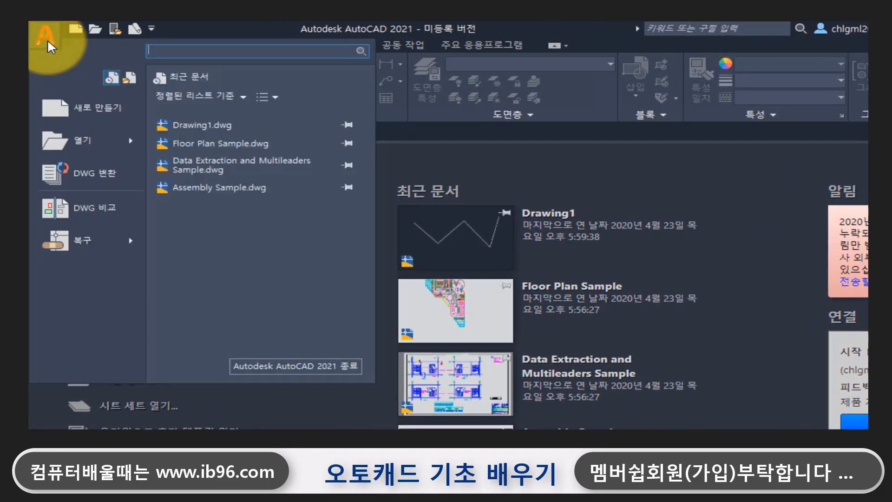
{"action": "left_click", "coordinate": [116, 111]}
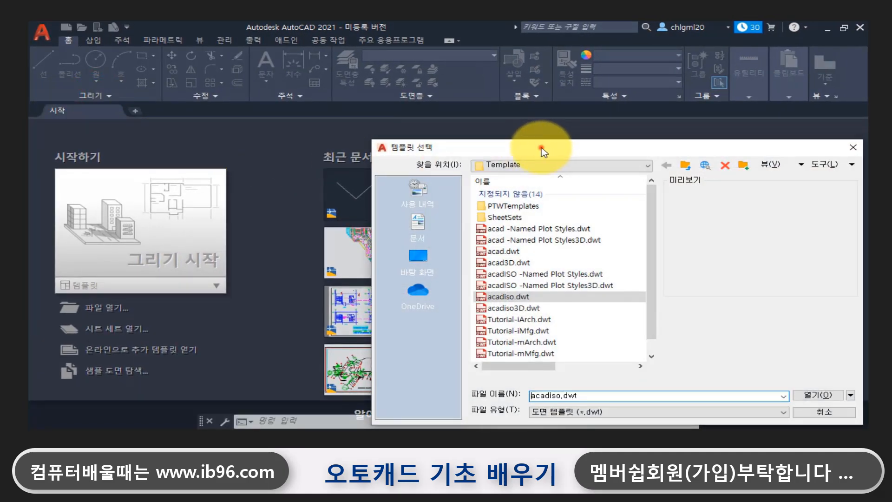
{"action": "left_click_drag", "start_coordinate": [541, 166], "coordinate": [343, 73]}
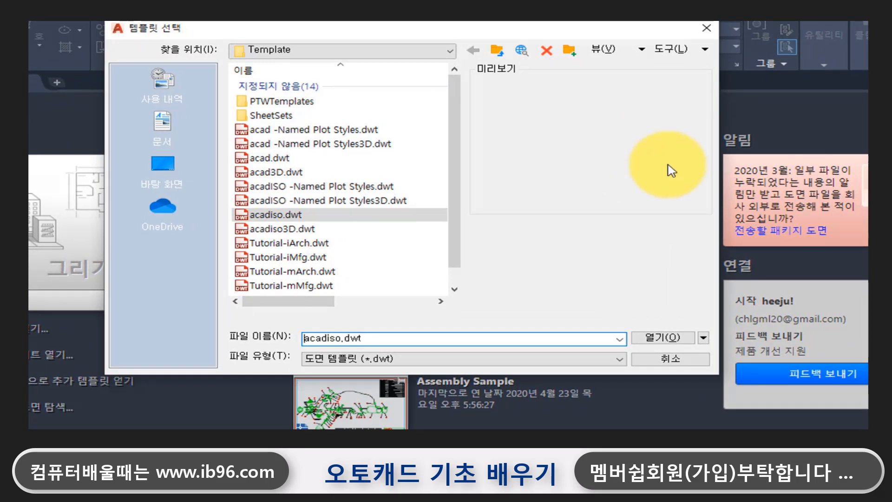
{"action": "left_click", "coordinate": [704, 339]}
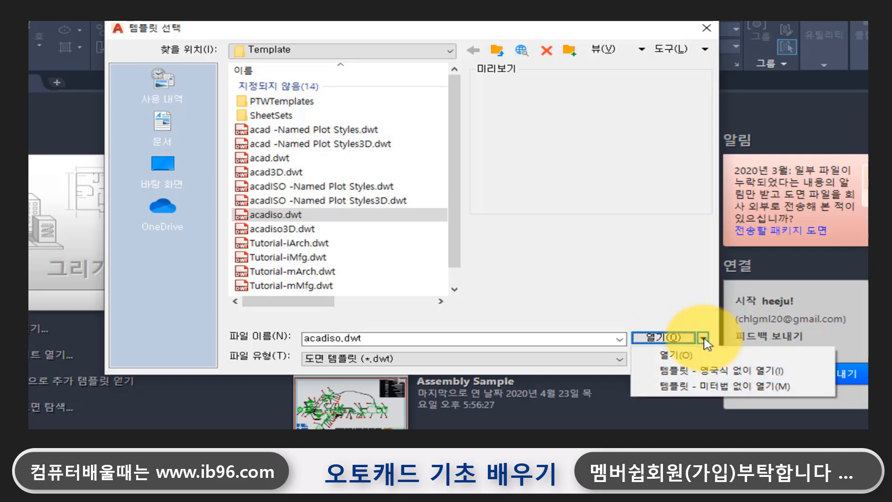
{"action": "left_click", "coordinate": [735, 394]}
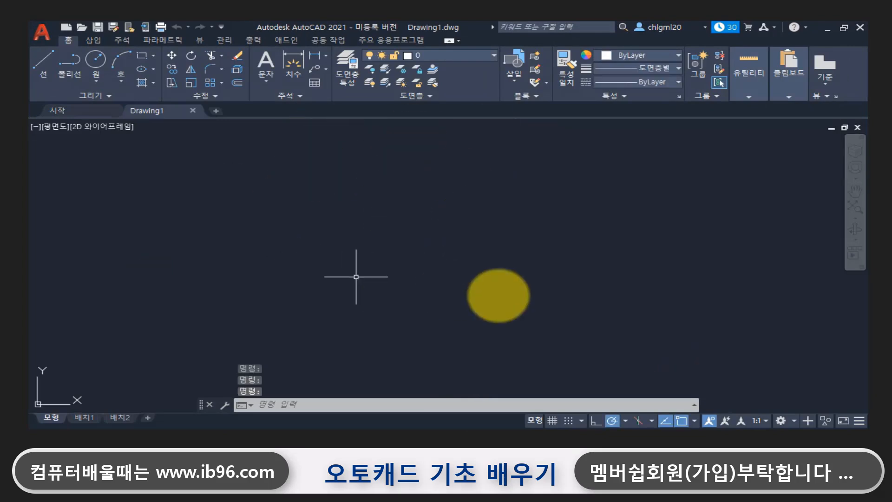
- Draw a single diagonal line sloping down to the right in the left half of the drawing area
{"action": "type", "text": "l"}
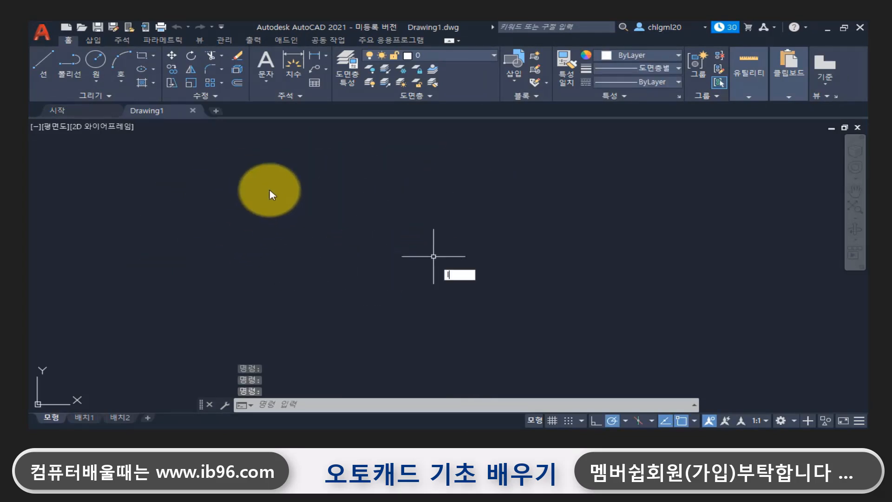
{"action": "key", "text": "Return"}
{"action": "left_click", "coordinate": [232, 198]}
{"action": "left_click", "coordinate": [399, 310]}
{"action": "key", "text": "Return"}
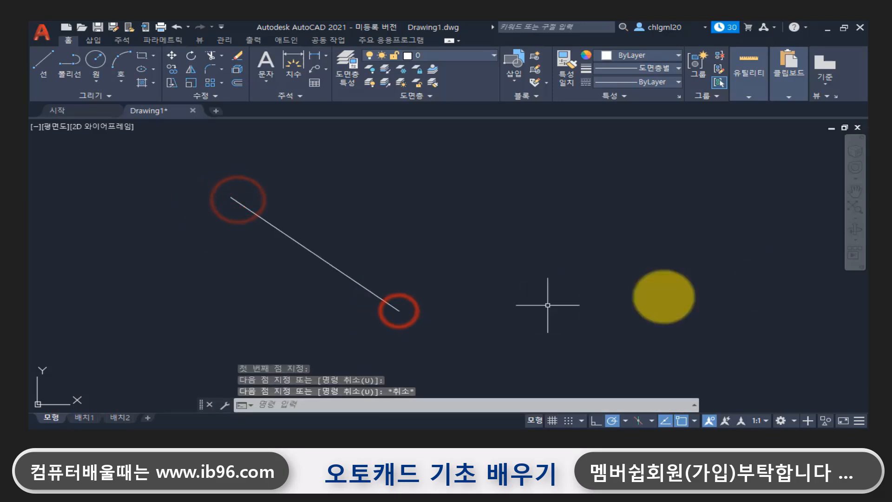
- Draw a large circle in the empty space to the right of the diagonal line
{"action": "type", "text": "c"}
{"action": "key", "text": "Return"}
{"action": "left_click", "coordinate": [591, 231]}
{"action": "left_click", "coordinate": [664, 312]}
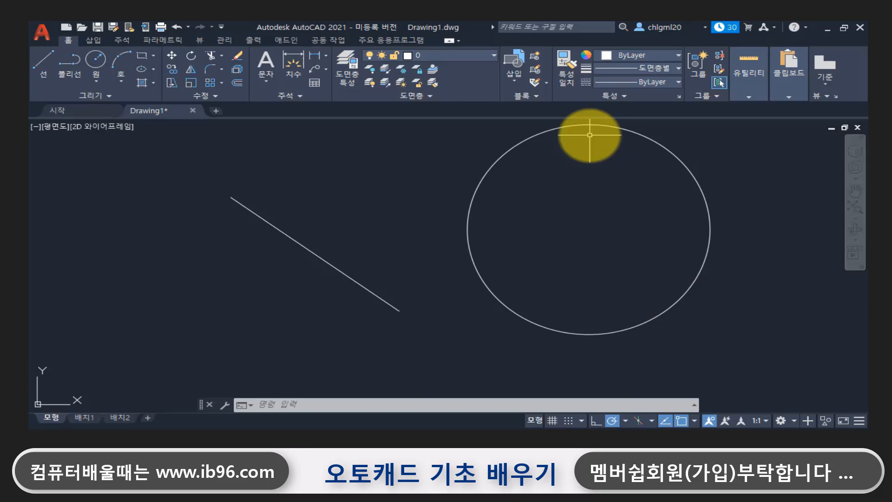
{"action": "left_click", "coordinate": [721, 303]}
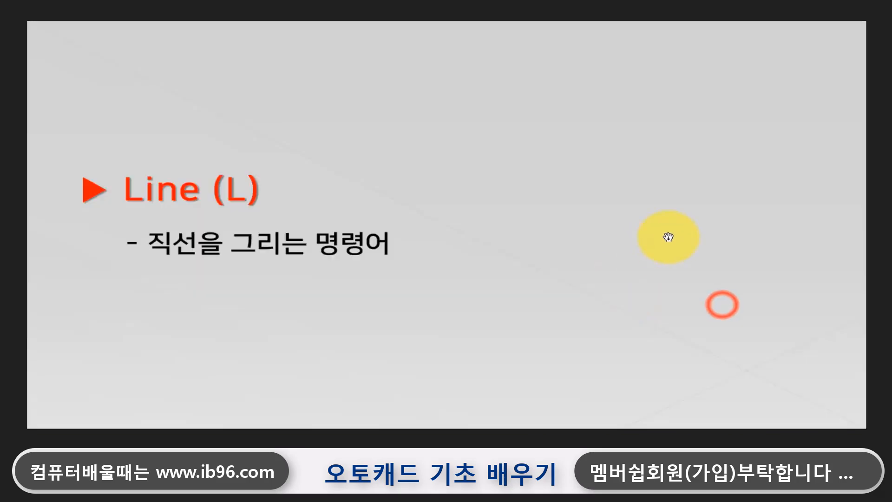
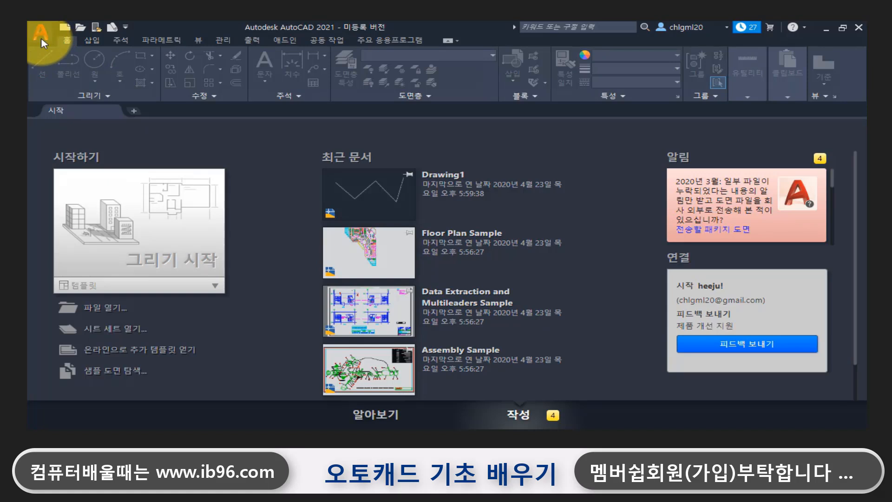
- Start another new drawing, opening it in metric units with no template (미터법 없이 열기)
{"action": "left_click", "coordinate": [42, 37]}
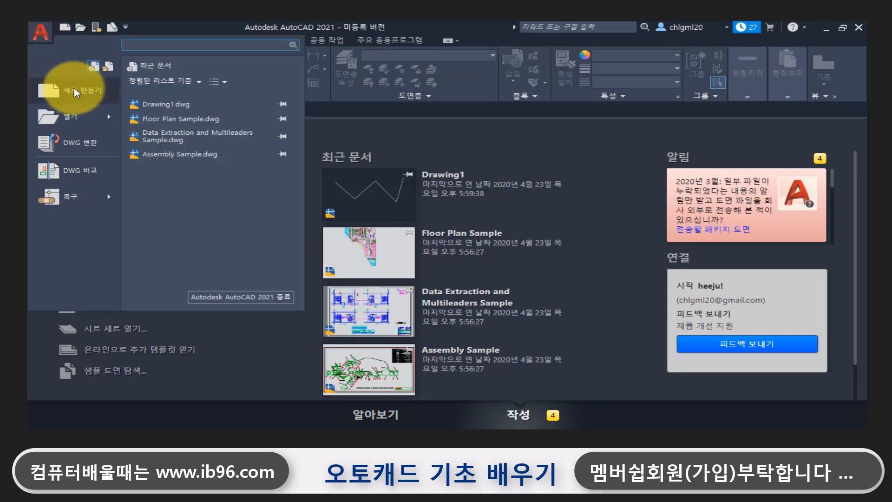
{"action": "left_click", "coordinate": [109, 96]}
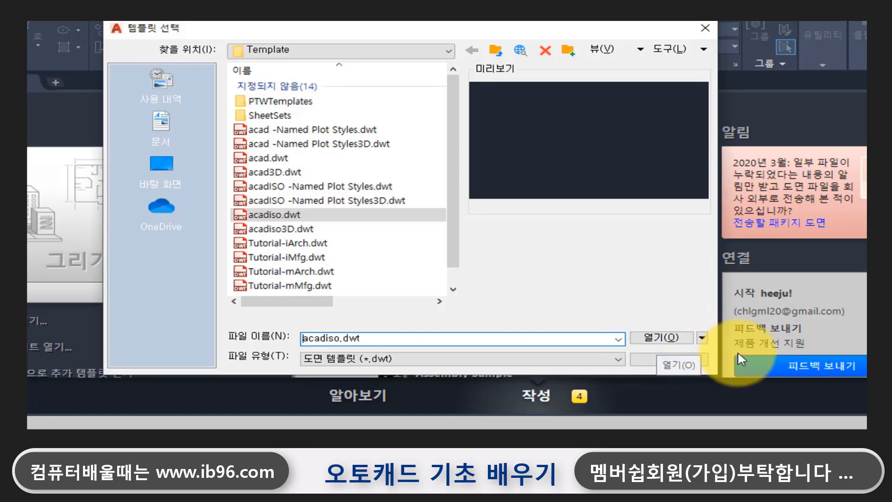
{"action": "left_click", "coordinate": [706, 341]}
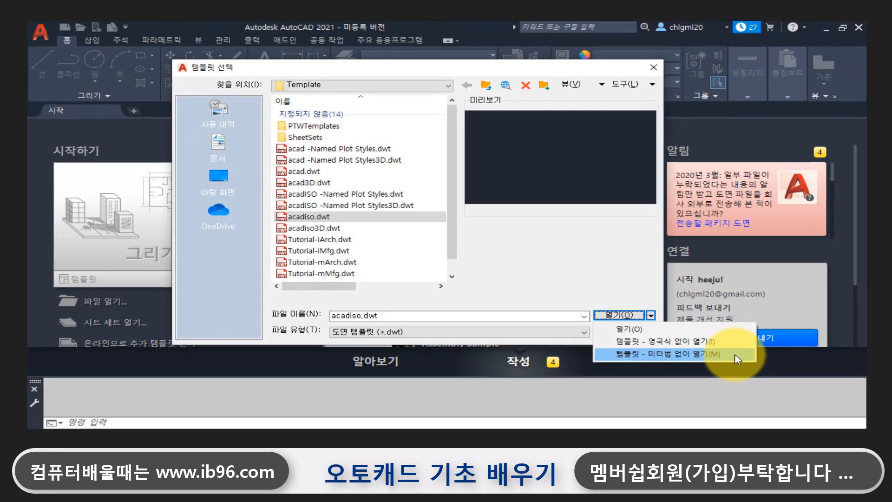
{"action": "left_click", "coordinate": [769, 370]}
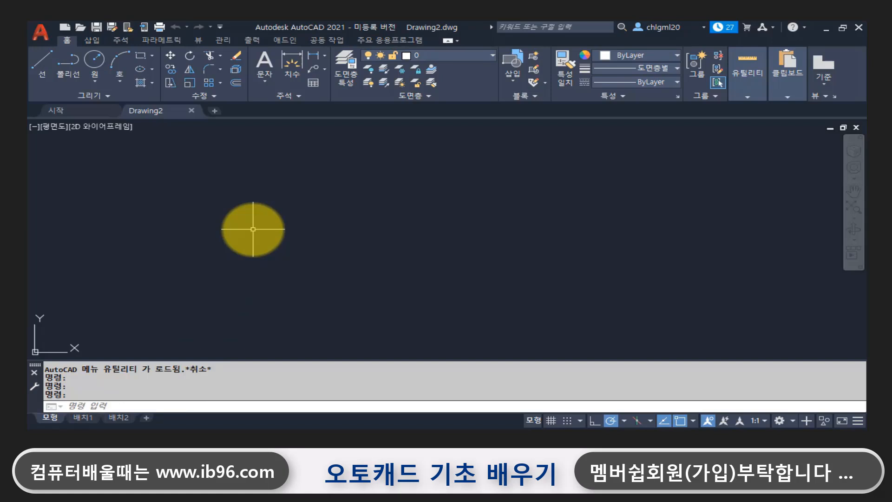
{"action": "left_click", "coordinate": [72, 407]}
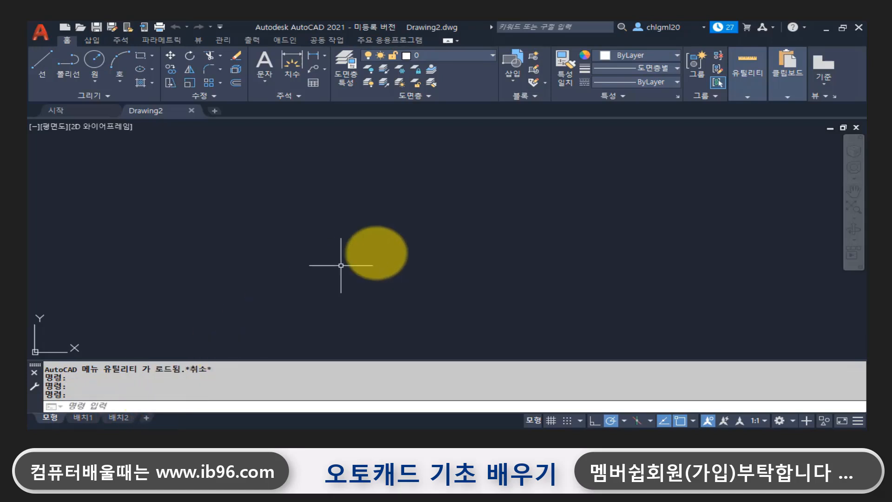
{"action": "left_click", "coordinate": [413, 241]}
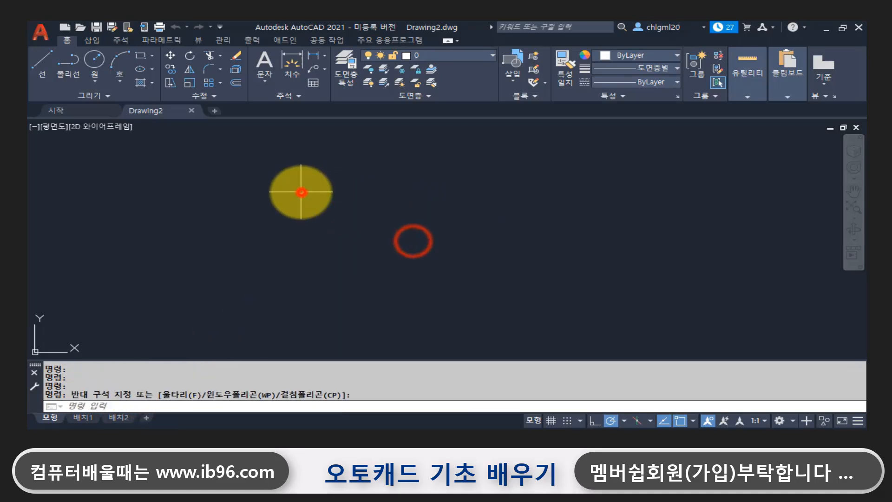
{"action": "left_click", "coordinate": [300, 193]}
{"action": "left_click", "coordinate": [235, 159]}
{"action": "left_click", "coordinate": [381, 232]}
{"action": "left_click", "coordinate": [555, 270]}
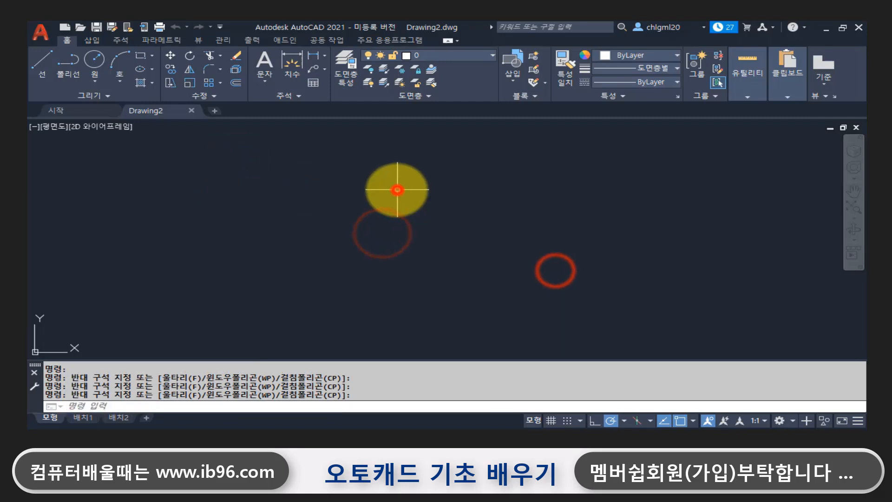
{"action": "left_click", "coordinate": [241, 187]}
{"action": "left_click", "coordinate": [390, 277]}
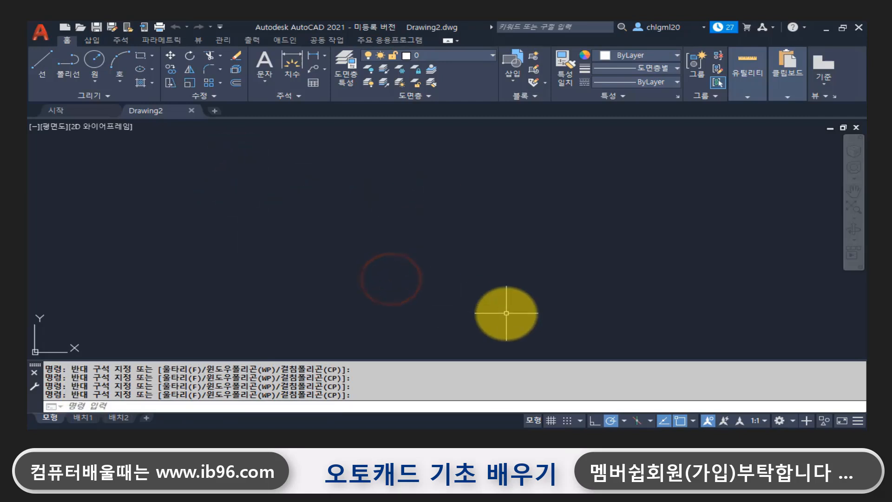
{"action": "left_click", "coordinate": [504, 284]}
{"action": "left_click", "coordinate": [370, 192]}
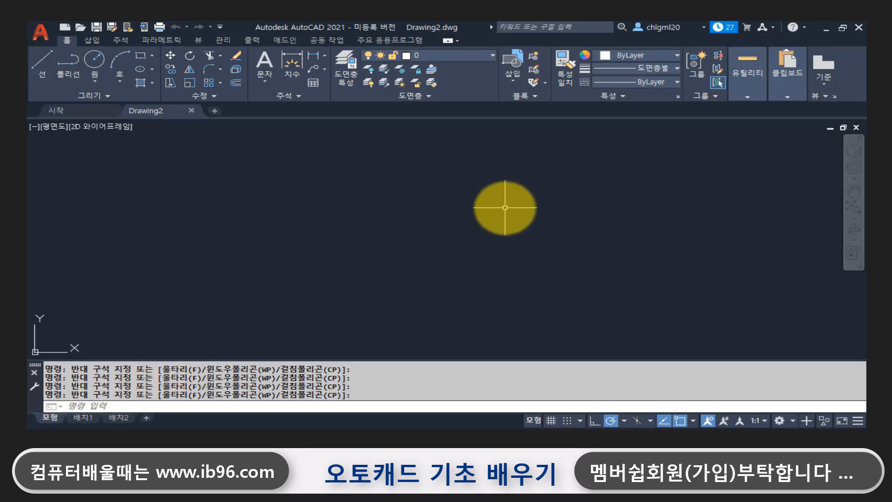
- Run the nonsense command jtfutyutyutyuteu, and enter rthrthrtyhrthhfhdfhfgh as a second command and cancel it
{"action": "type", "text": "jtfutyutyutyuteu"}
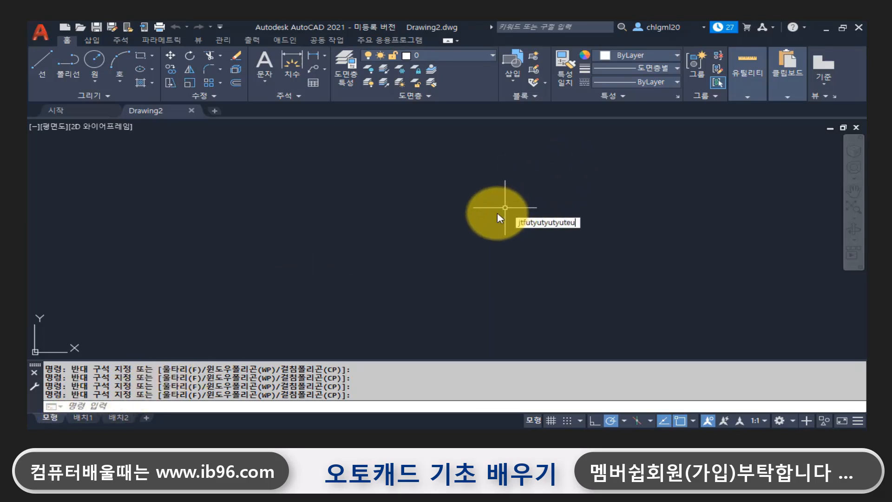
{"action": "key", "text": "Return"}
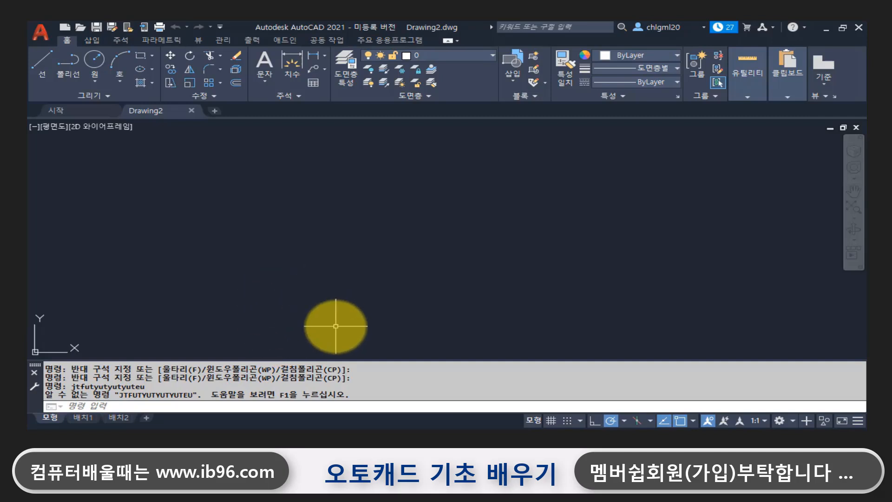
{"action": "type", "text": "rthrthrtyhrth"}
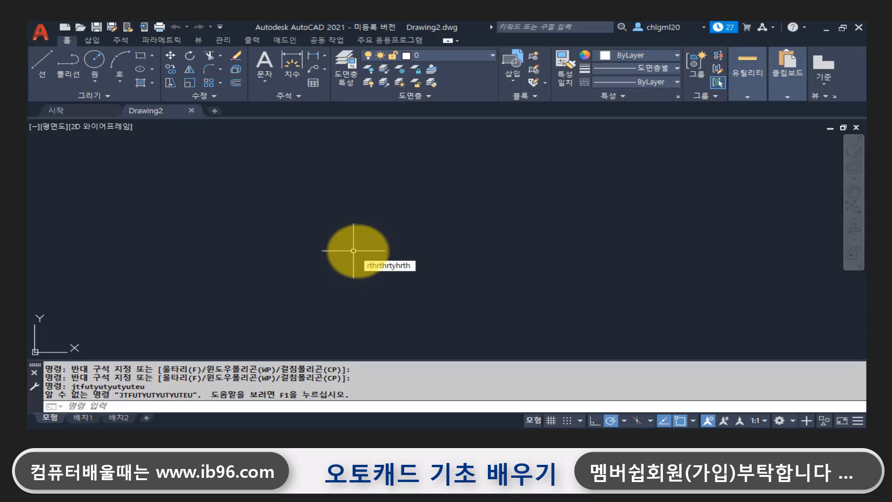
{"action": "type", "text": "hfhdfhfgh"}
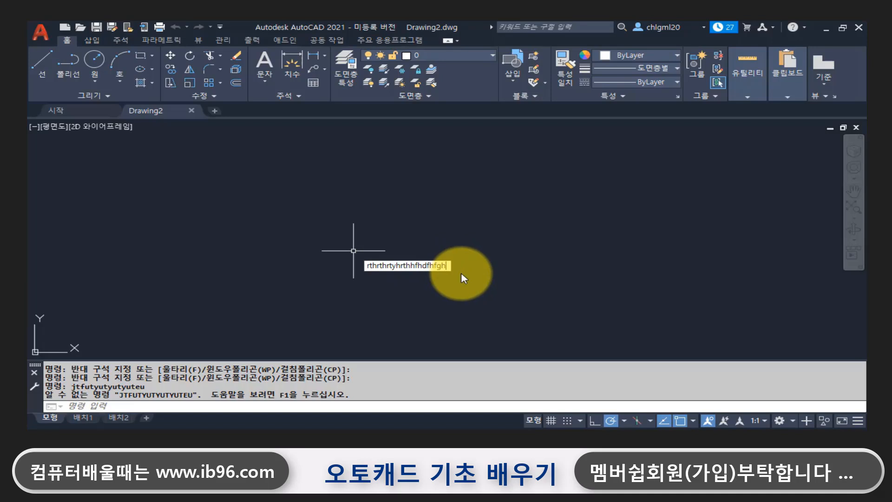
{"action": "key", "text": "Escape"}
{"action": "key", "text": "Escape"}
{"action": "key", "text": "Escape"}
{"action": "key", "text": "Escape"}
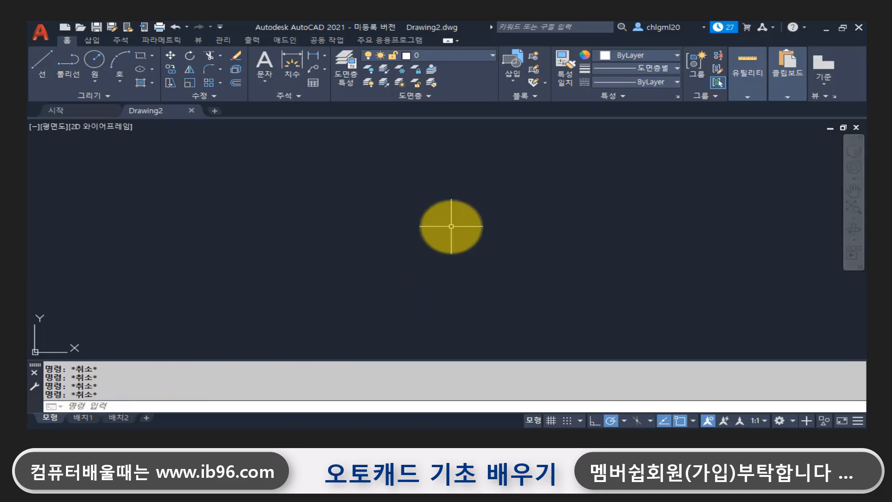
- Enter the random texts drgdfgdfg and dfsgjdsologjdslkgjdkslfg as commands, cancelling each one to return to an empty command prompt
{"action": "left_click", "coordinate": [367, 221]}
{"action": "type", "text": "drgdfgdfg"}
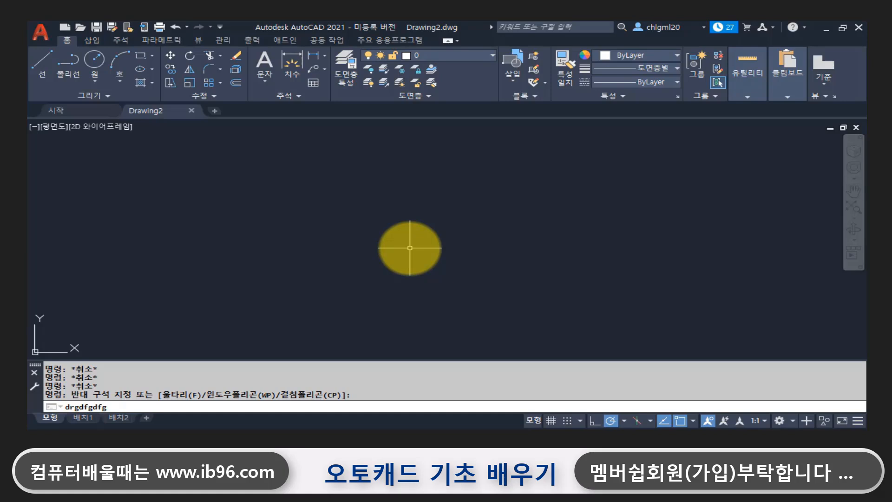
{"action": "key", "text": "Escape"}
{"action": "key", "text": "Escape"}
{"action": "key", "text": "Escape"}
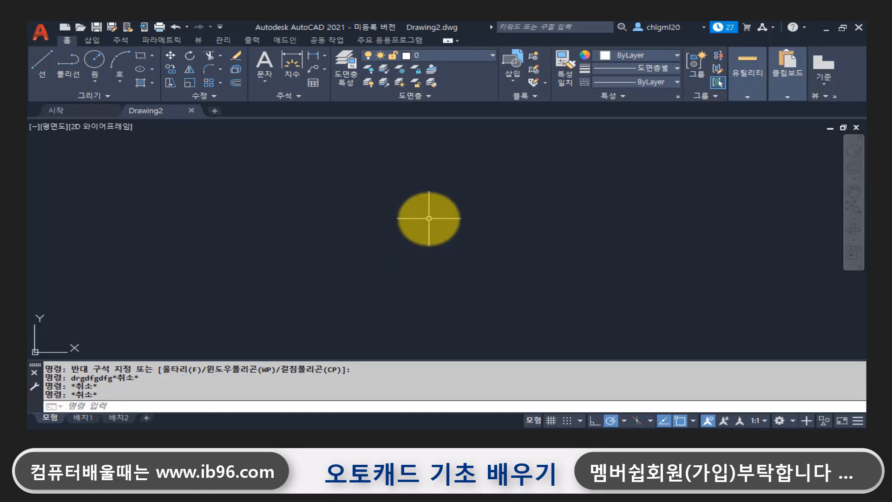
{"action": "type", "text": "dfsgjdsologjdslkgjdkslfg"}
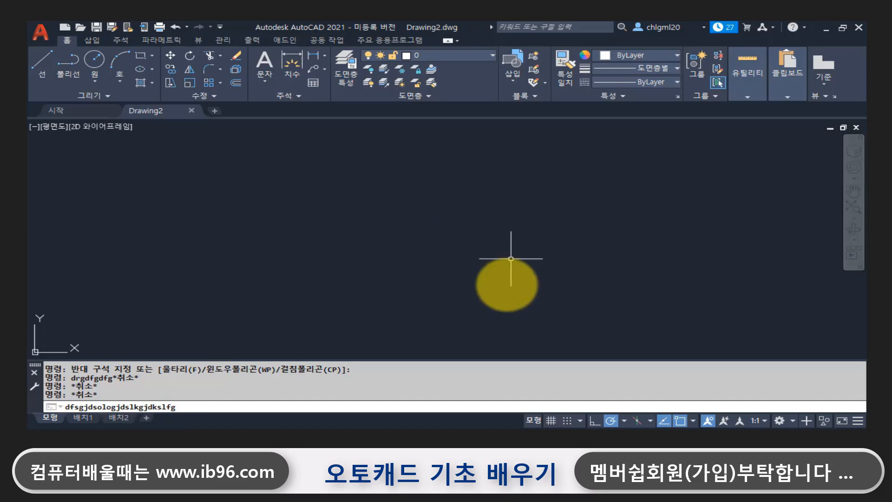
{"action": "key", "text": "Escape"}
{"action": "key", "text": "Escape"}
{"action": "key", "text": "Escape"}
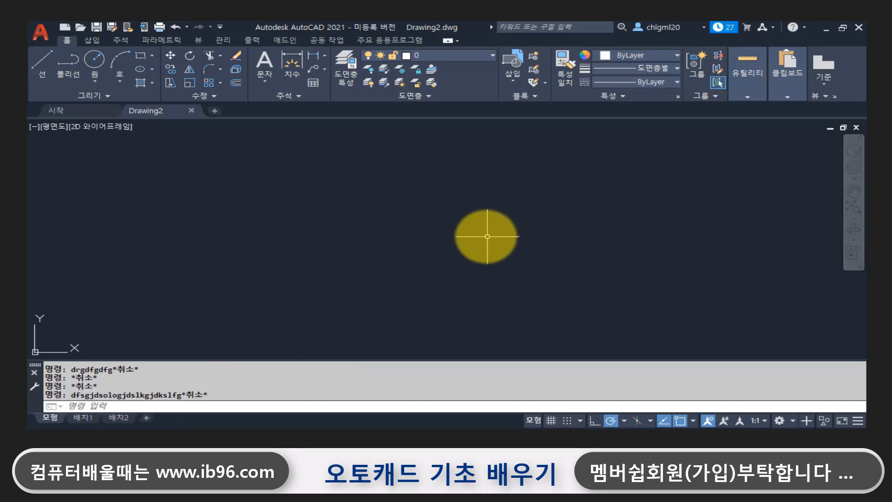
{"action": "left_click", "coordinate": [75, 405]}
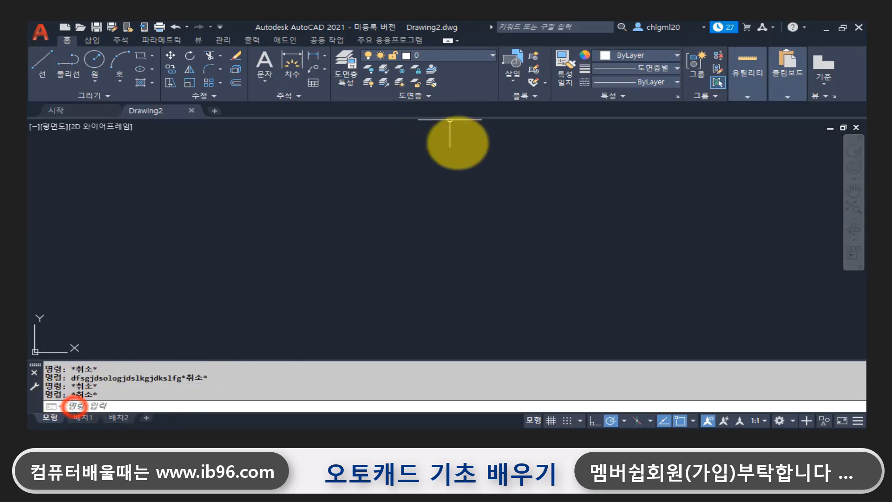
- Draw a single diagonal line with the LINE command, rising from the middle of the empty drawing, and end the command
{"action": "key", "text": "Escape"}
{"action": "key", "text": "Escape"}
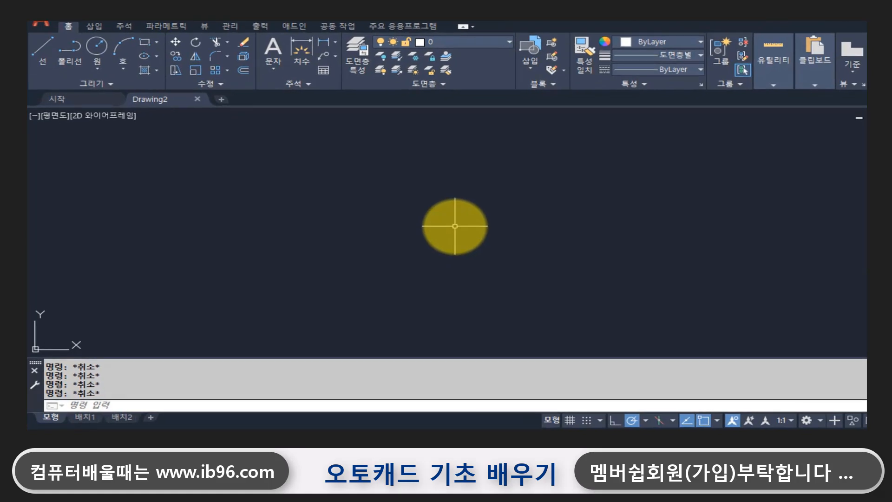
{"action": "type", "text": "1"}
{"action": "type", "text": "INE"}
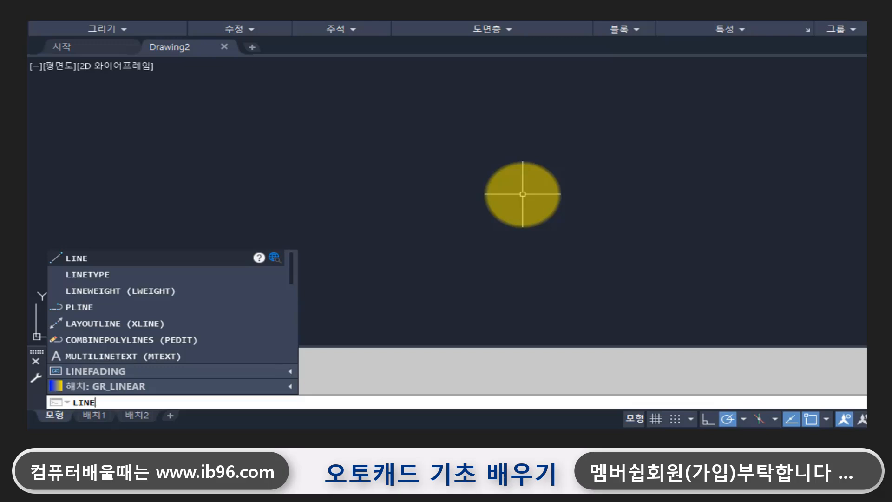
{"action": "key", "text": "Return"}
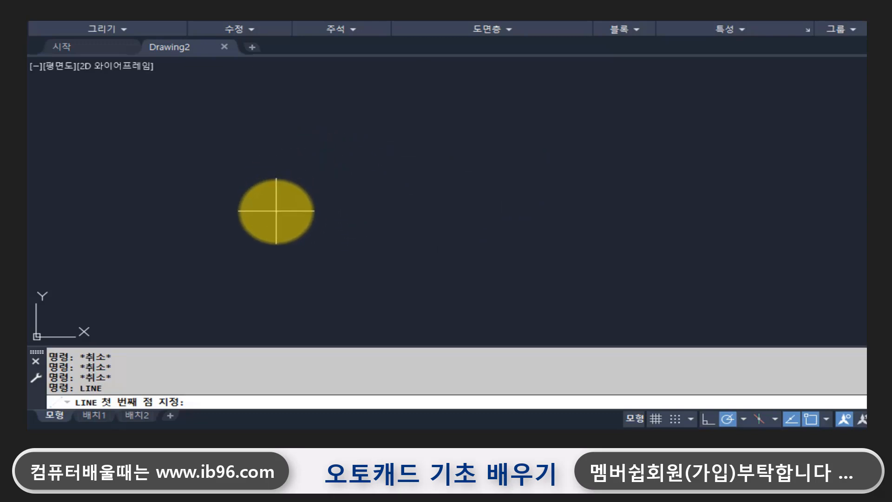
{"action": "left_click", "coordinate": [276, 211]}
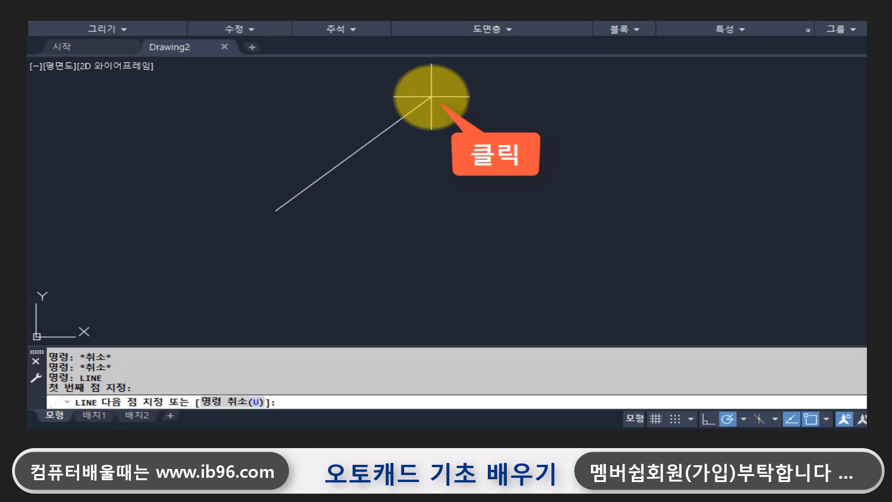
{"action": "left_click", "coordinate": [431, 96]}
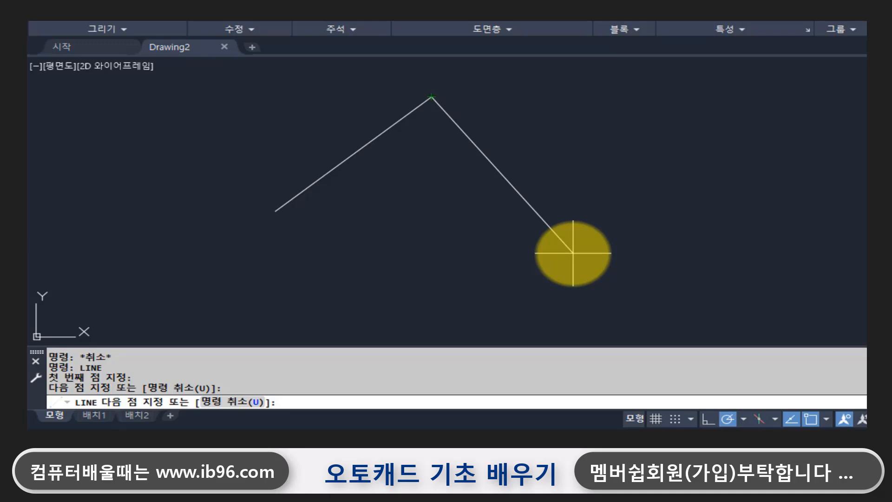
{"action": "key", "text": "Return"}
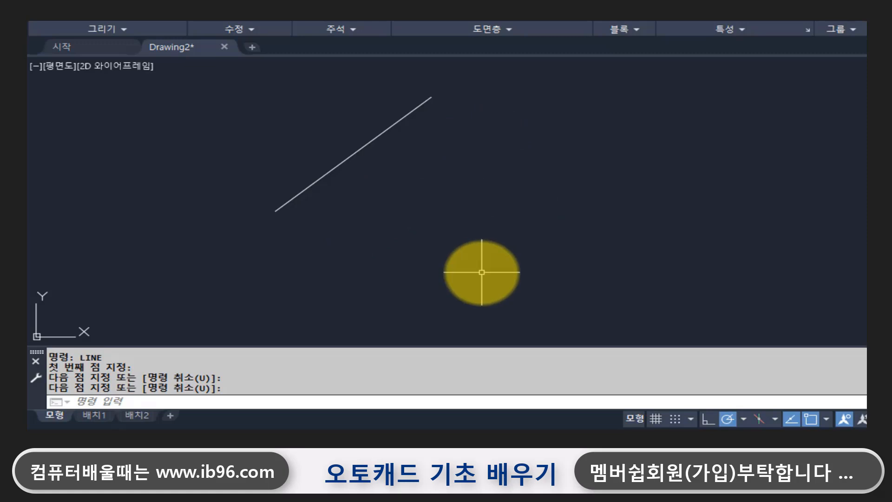
- Draw a chain of seven connected line segments with LINE, zigzagging to the right of the diagonal line and returning beneath it
{"action": "type", "text": "LINE"}
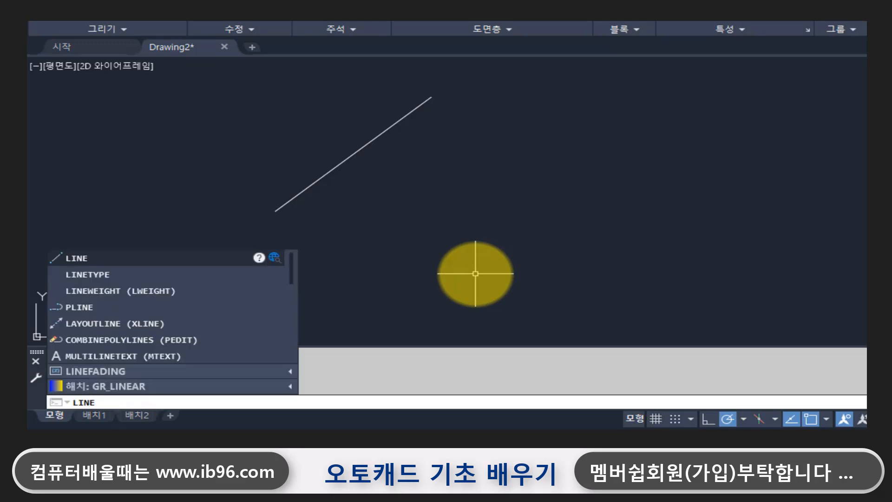
{"action": "key", "text": "Return"}
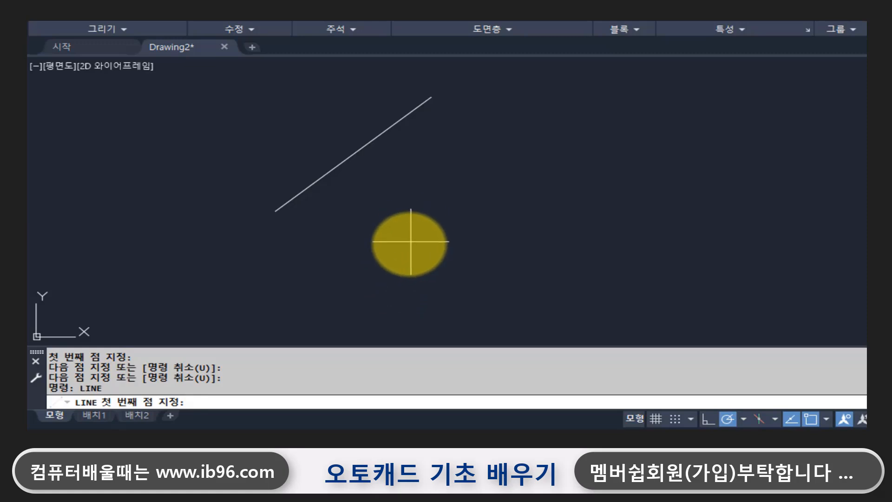
{"action": "left_click", "coordinate": [408, 245]}
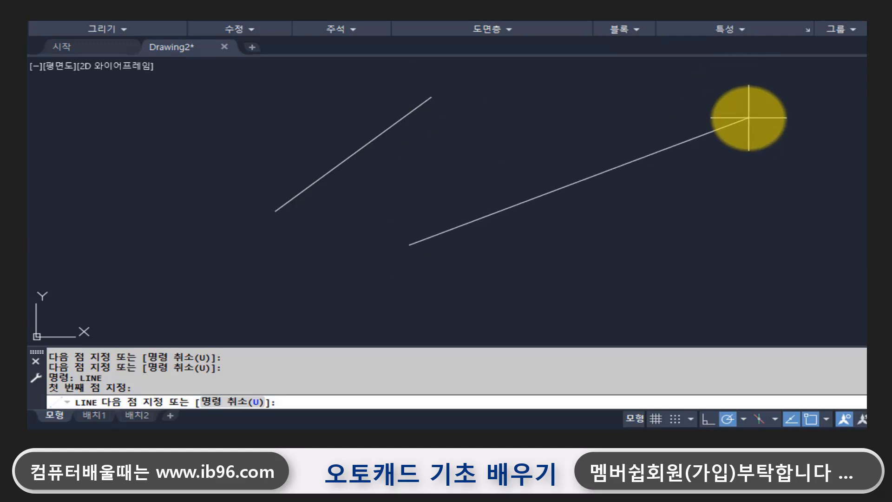
{"action": "left_click", "coordinate": [752, 113]}
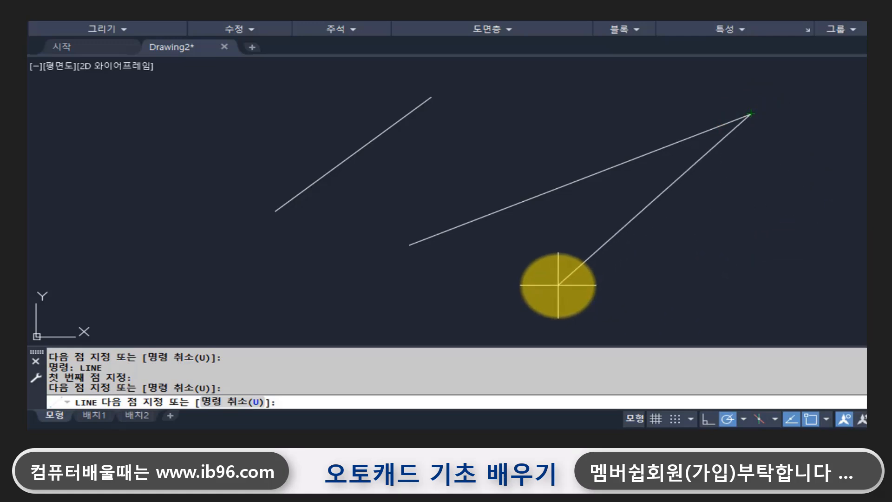
{"action": "left_click", "coordinate": [558, 285]}
{"action": "left_click", "coordinate": [810, 241]}
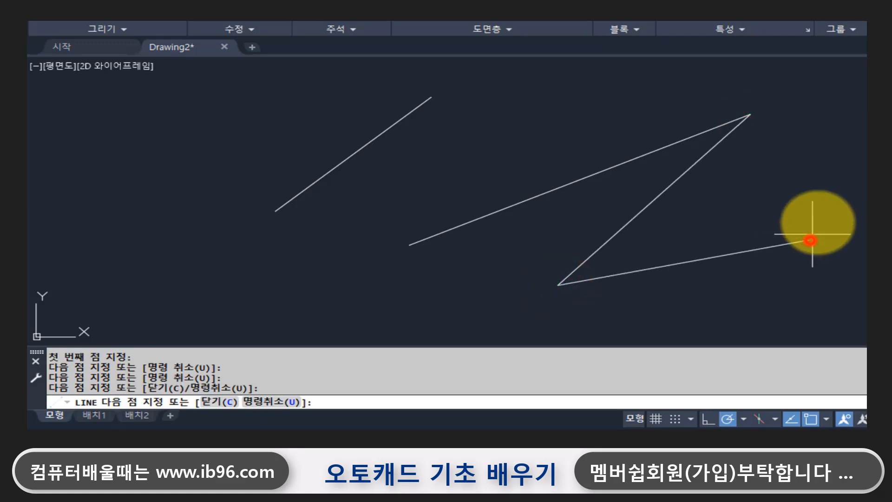
{"action": "left_click", "coordinate": [866, 164]}
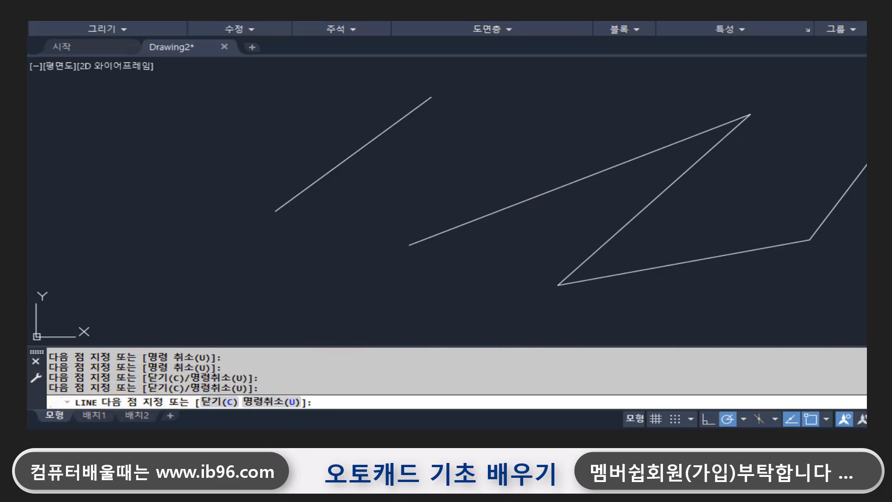
{"action": "left_click", "coordinate": [883, 289]}
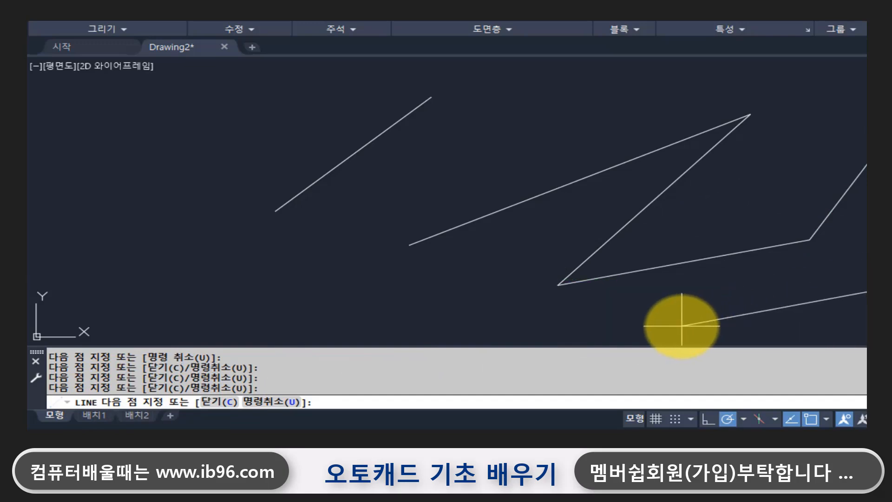
{"action": "left_click", "coordinate": [682, 326]}
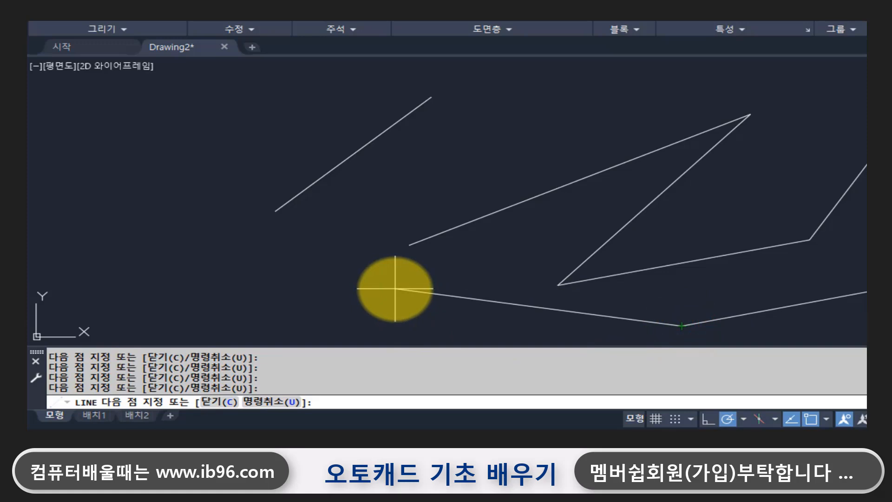
{"action": "left_click", "coordinate": [395, 289]}
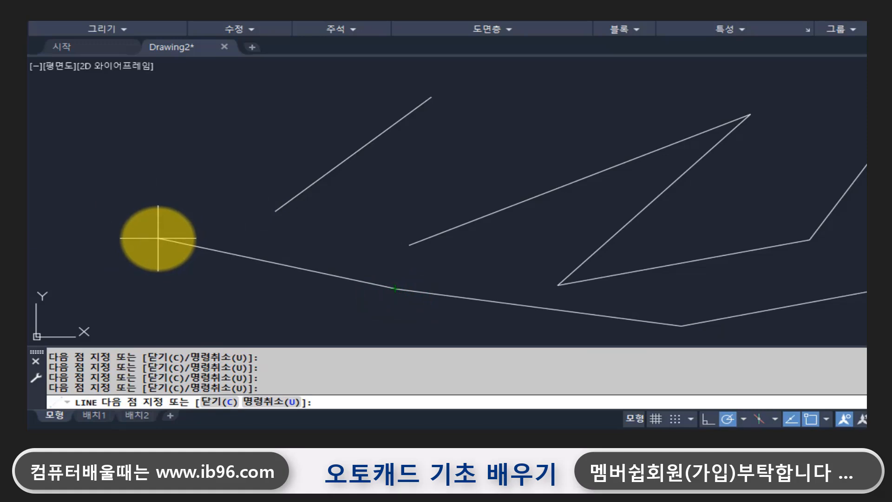
{"action": "key", "text": "Return"}
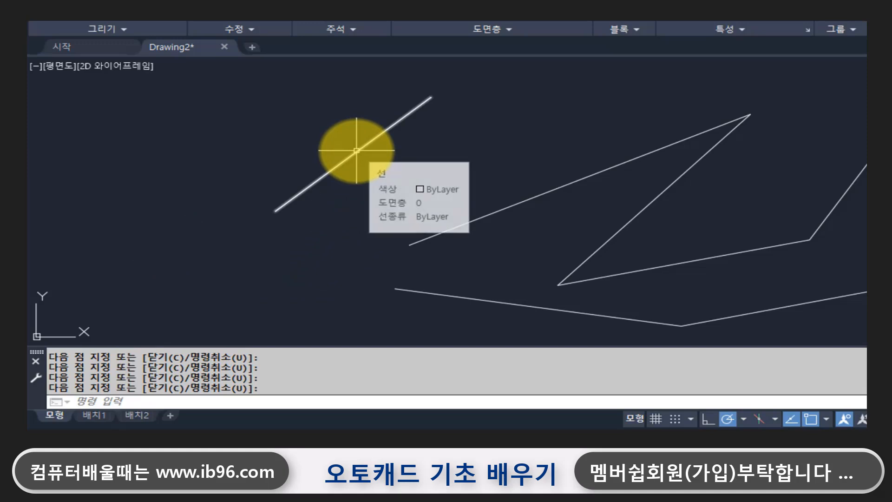
- Select six segments of the connected line chain one after another to check that each is a separate object, and clear the selection
{"action": "left_click", "coordinate": [550, 190]}
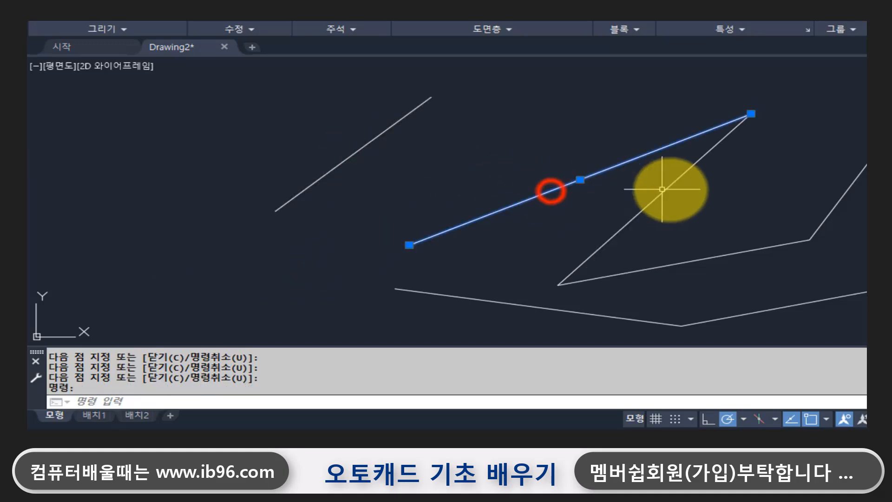
{"action": "left_click", "coordinate": [670, 186]}
{"action": "left_click", "coordinate": [705, 258]}
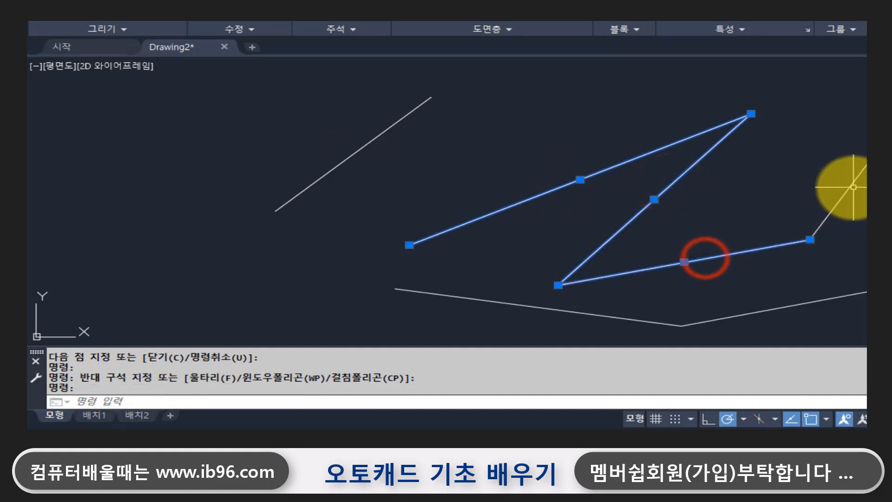
{"action": "left_click", "coordinate": [854, 179]}
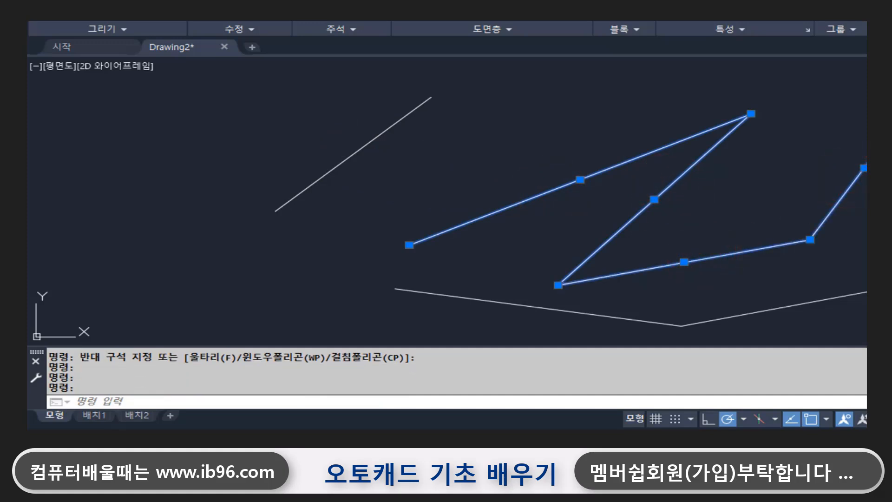
{"action": "left_click", "coordinate": [862, 293]}
{"action": "left_click", "coordinate": [645, 321]}
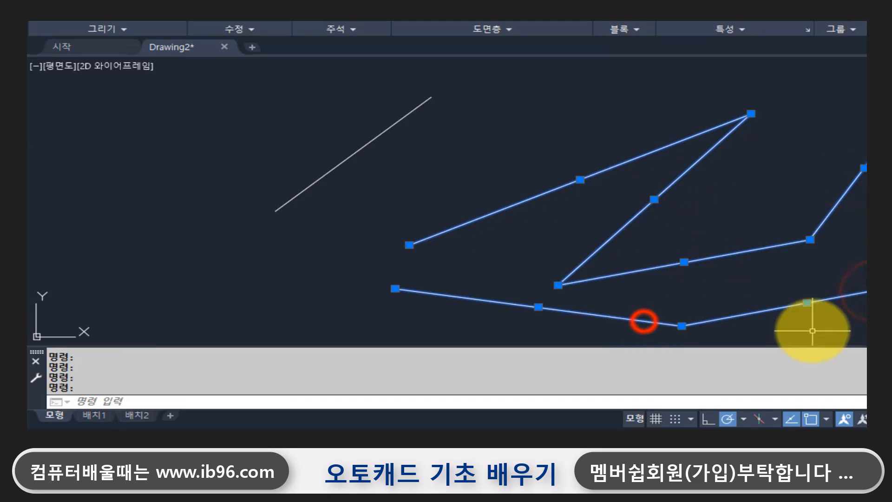
{"action": "key", "text": "Escape"}
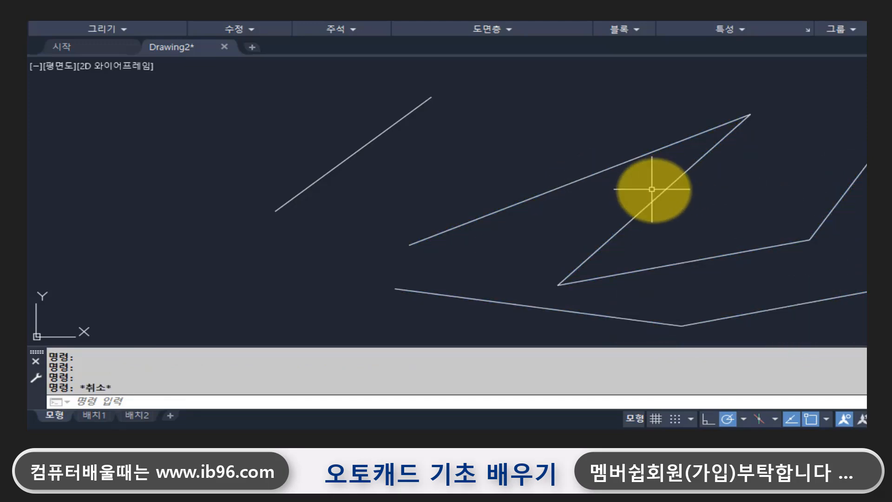
- Select only the second, fourth and sixth segments of the line chain, and clear the selection
{"action": "left_click", "coordinate": [661, 194]}
{"action": "left_click", "coordinate": [856, 193]}
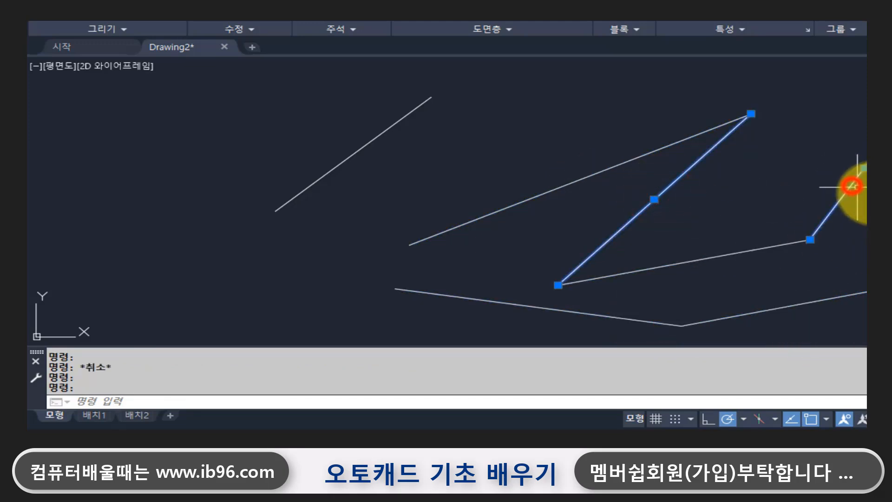
{"action": "left_click", "coordinate": [840, 298]}
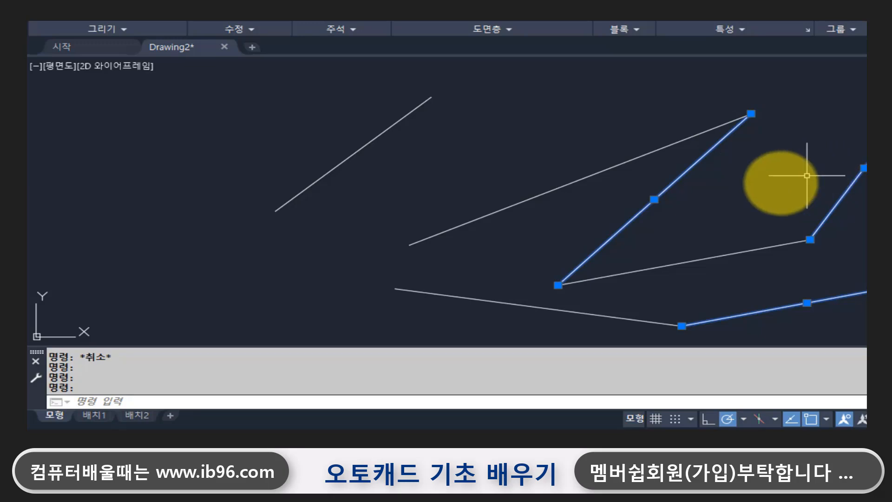
{"action": "key", "text": "Escape"}
- Draw a zigzag of four connected line segments to the left of the first diagonal line, using the L alias
{"action": "type", "text": "l"}
{"action": "key", "text": "Return"}
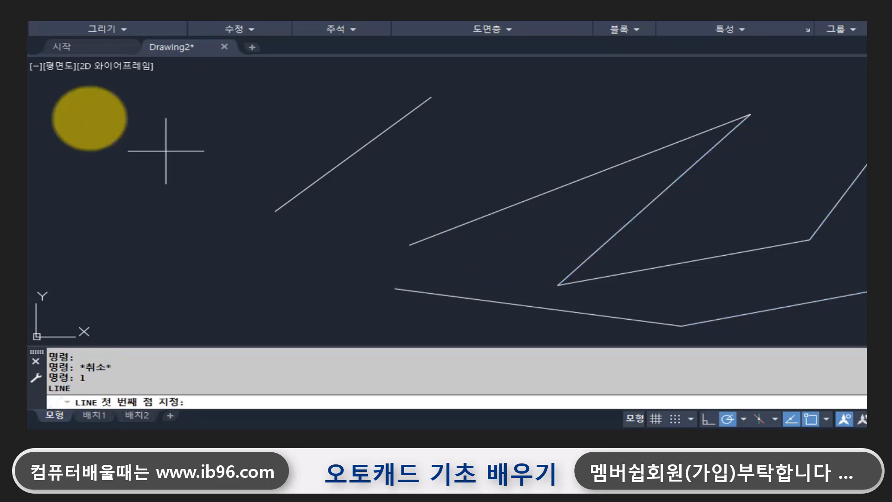
{"action": "left_click", "coordinate": [62, 227]}
{"action": "left_click", "coordinate": [161, 119]}
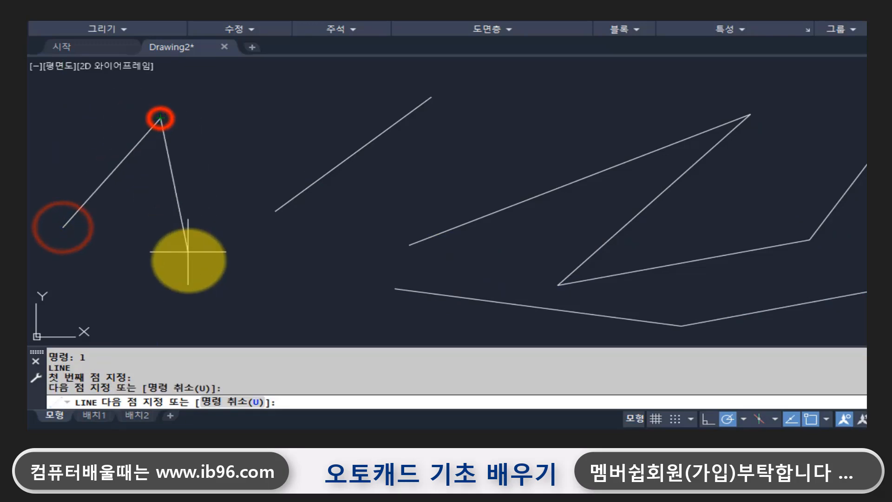
{"action": "left_click", "coordinate": [189, 267]}
{"action": "left_click", "coordinate": [252, 124]}
{"action": "left_click", "coordinate": [257, 314]}
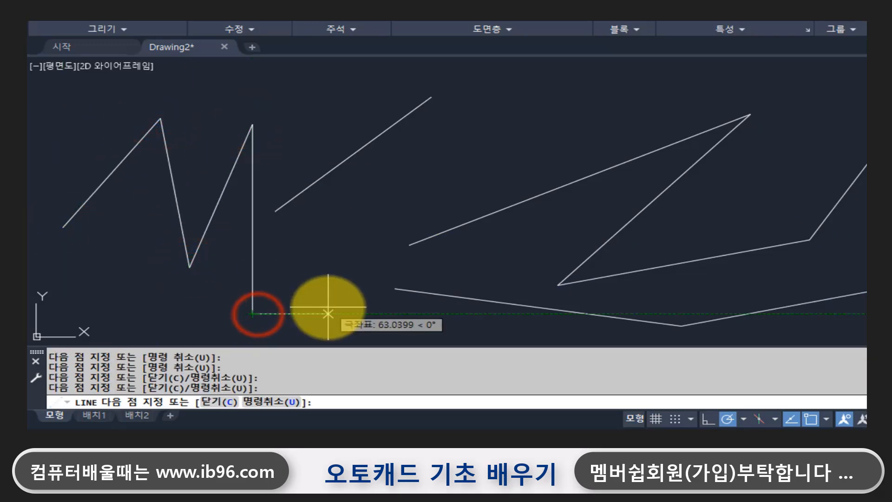
{"action": "key", "text": "Return"}
- Select each of the four zigzag segments individually to check that they are separate objects, and clear the selection
{"action": "left_click", "coordinate": [253, 242]}
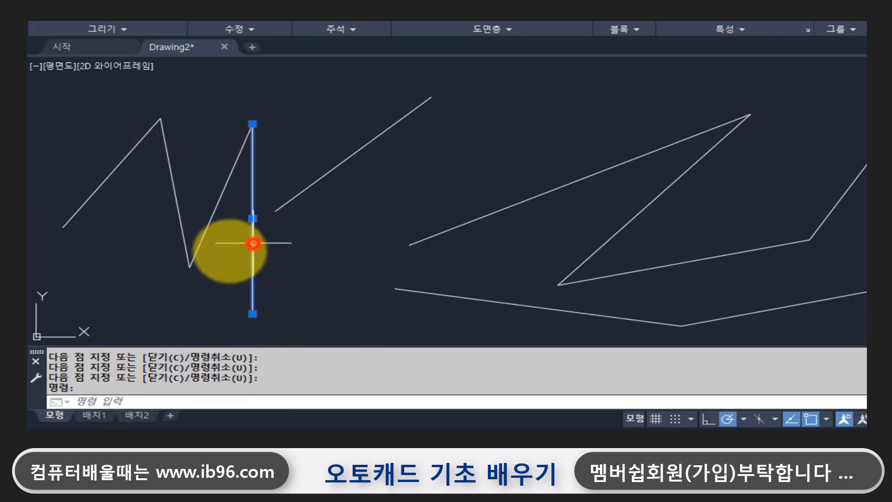
{"action": "left_click", "coordinate": [175, 191]}
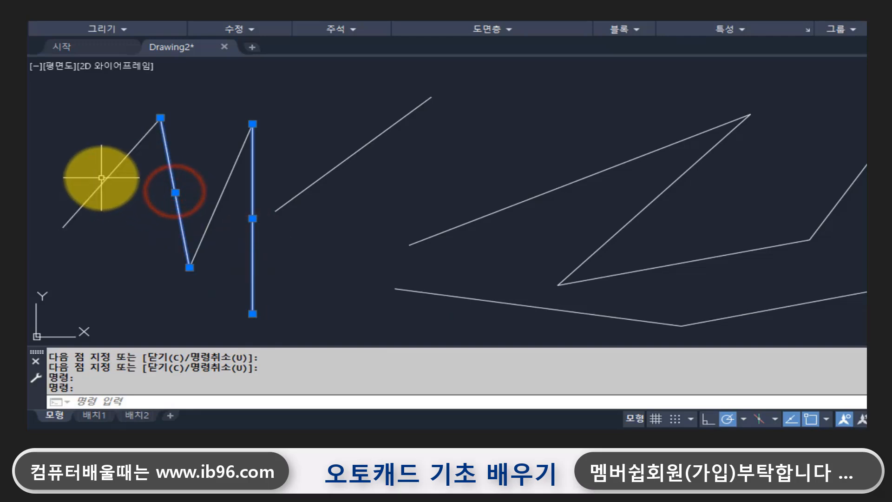
{"action": "left_click", "coordinate": [103, 182]}
{"action": "left_click", "coordinate": [226, 187]}
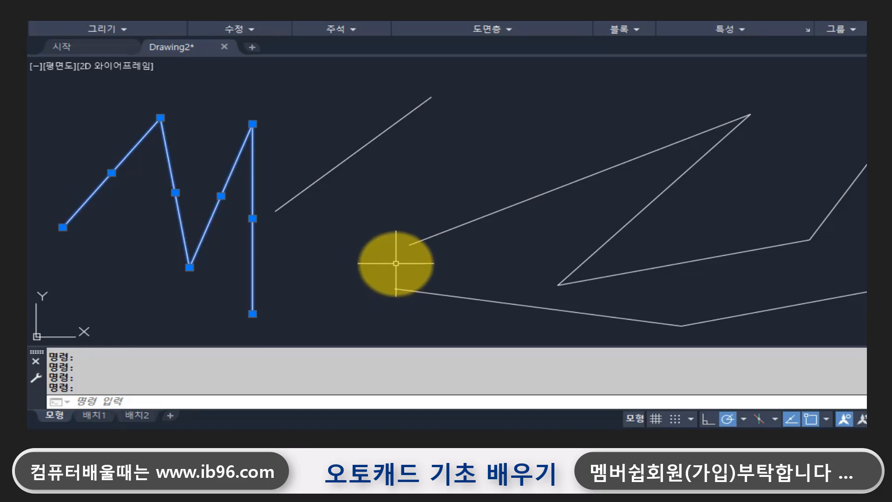
{"action": "key", "text": "Escape"}
{"action": "key", "text": "Escape"}
- Erase all lines in the drawing with the E alias and a crossing selection spanning the whole view
{"action": "type", "text": "e"}
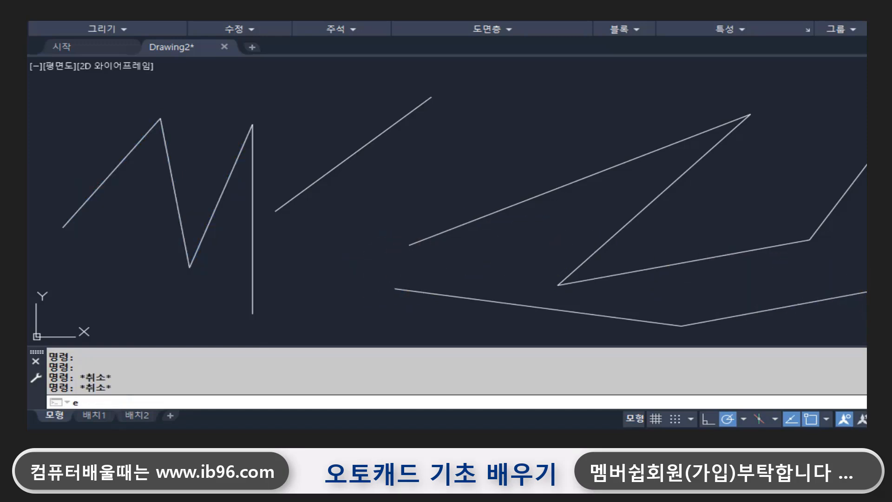
{"action": "key", "text": "Return"}
{"action": "left_click", "coordinate": [852, 320]}
{"action": "left_click", "coordinate": [88, 146]}
{"action": "key", "text": "Return"}
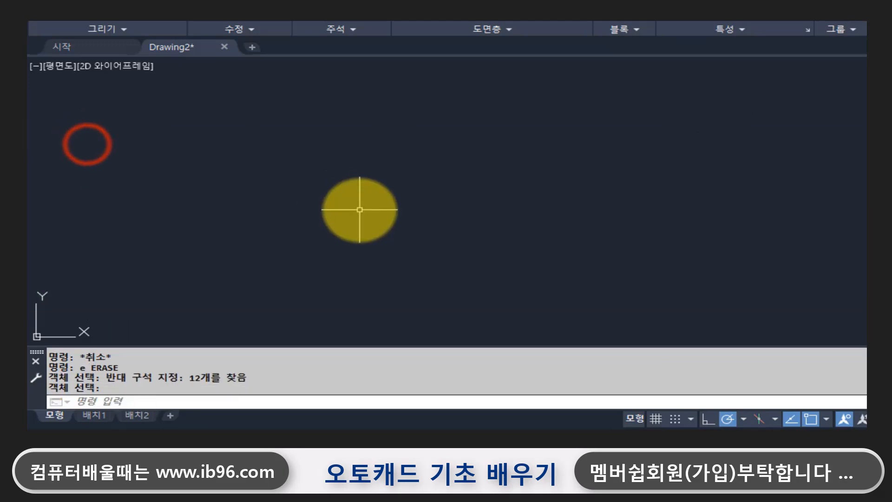
{"action": "key", "text": "Escape"}
{"action": "key", "text": "Escape"}
{"action": "key", "text": "Escape"}
{"action": "type", "text": "li"}
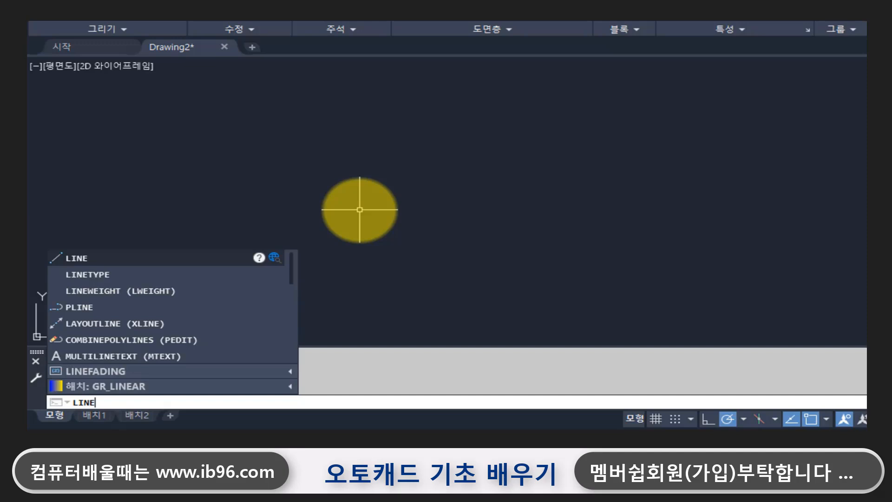
{"action": "key", "text": "Return"}
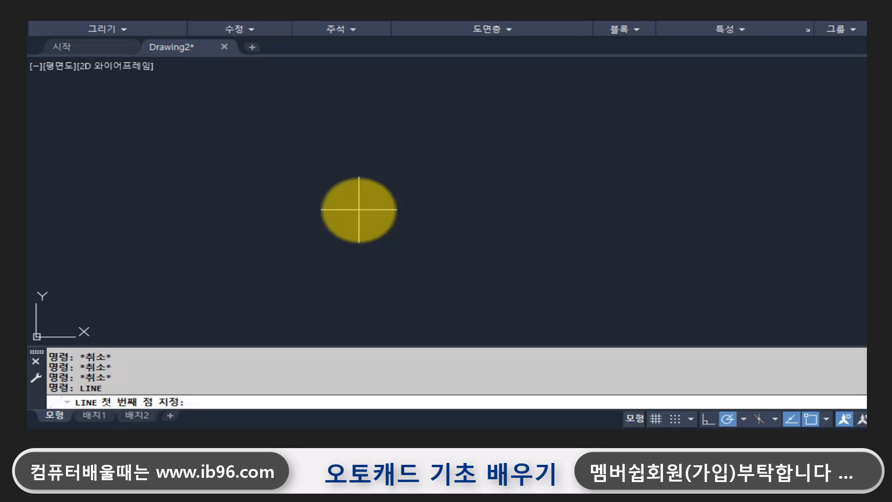
{"action": "key", "text": "Escape"}
{"action": "key", "text": "Escape"}
{"action": "key", "text": "Escape"}
{"action": "key", "text": "Escape"}
{"action": "key", "text": "Escape"}
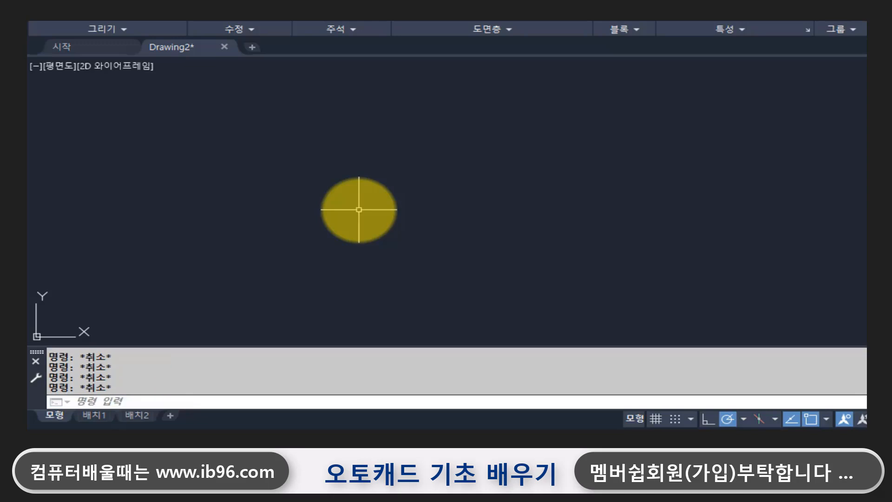
{"action": "type", "text": "L"}
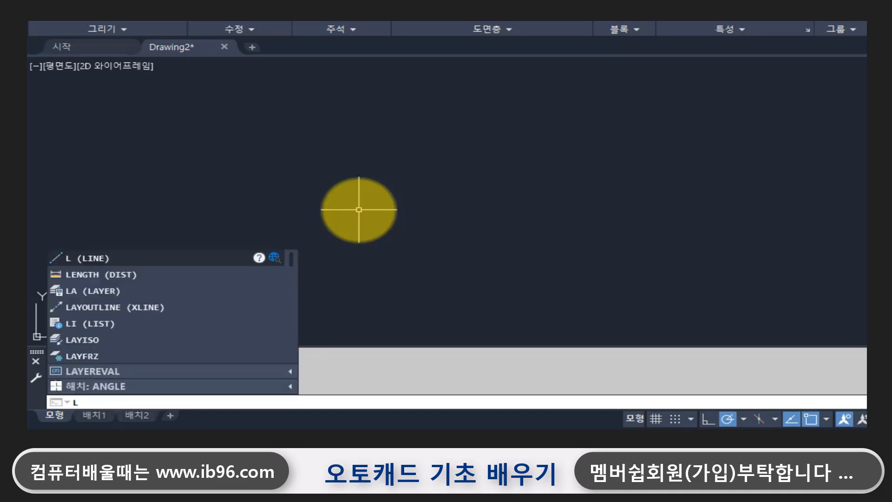
{"action": "key", "text": "Return"}
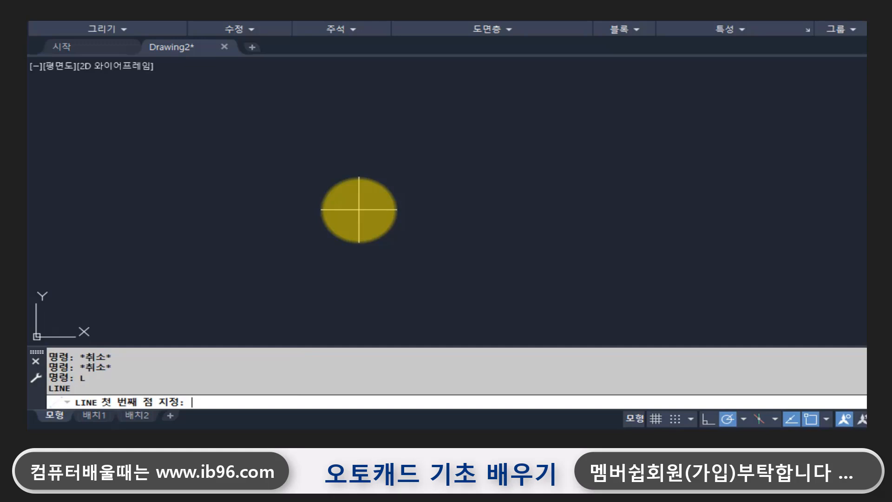
{"action": "left_click_drag", "start_coordinate": [78, 379], "coordinate": [116, 386]}
{"action": "left_click", "coordinate": [93, 378]}
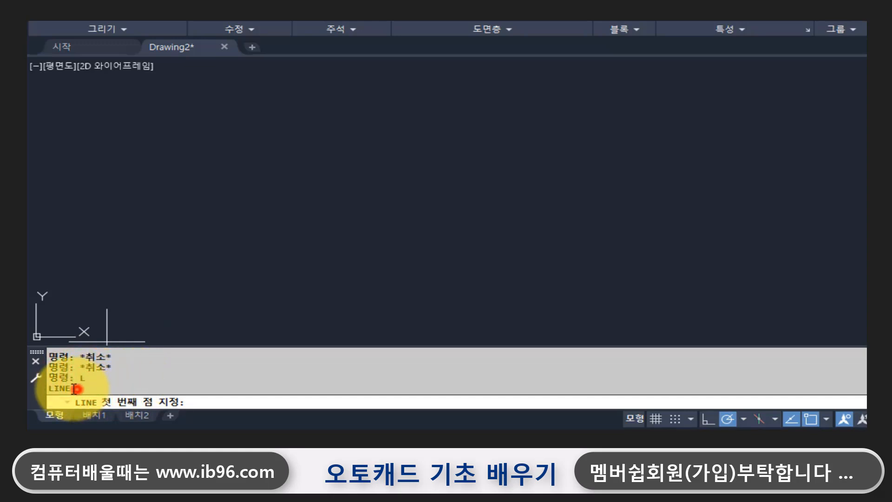
{"action": "left_click_drag", "start_coordinate": [46, 387], "coordinate": [168, 390]}
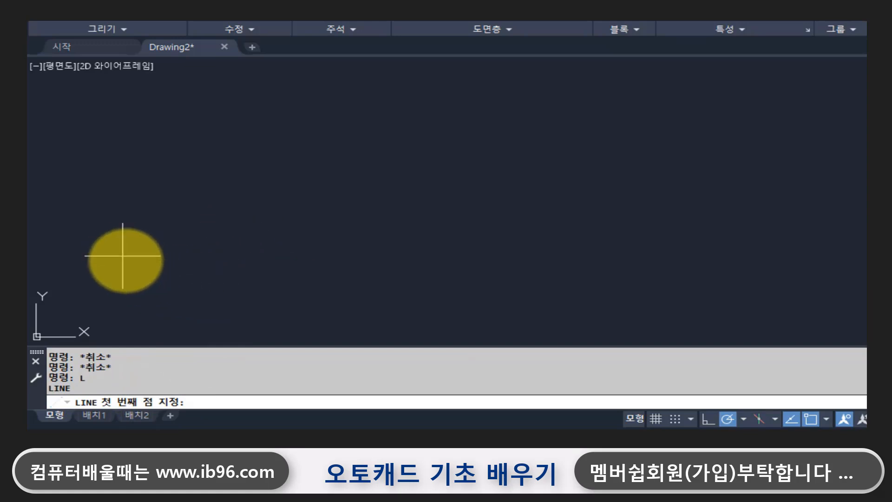
{"action": "key", "text": "Escape"}
{"action": "key", "text": "Escape"}
{"action": "key", "text": "Escape"}
{"action": "key", "text": "Escape"}
{"action": "key", "text": "Escape"}
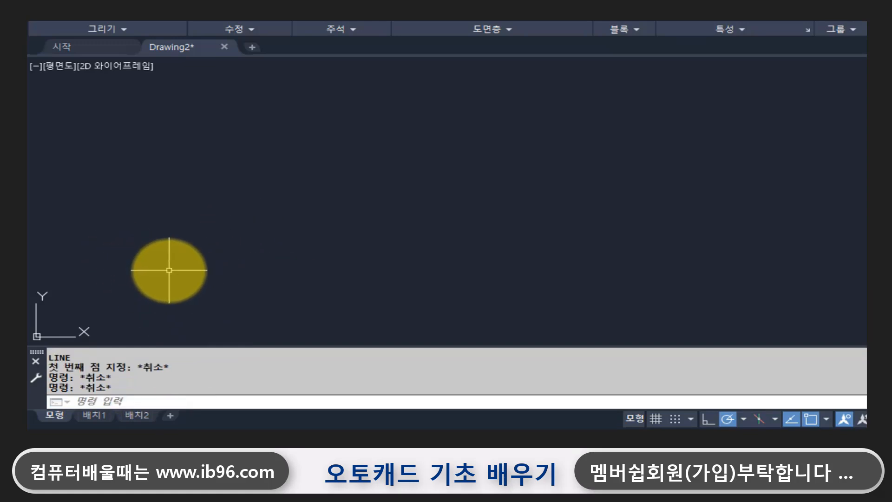
- Draw a zigzag of six connected line segments across the drawing area, using the L alias
{"action": "type", "text": "l"}
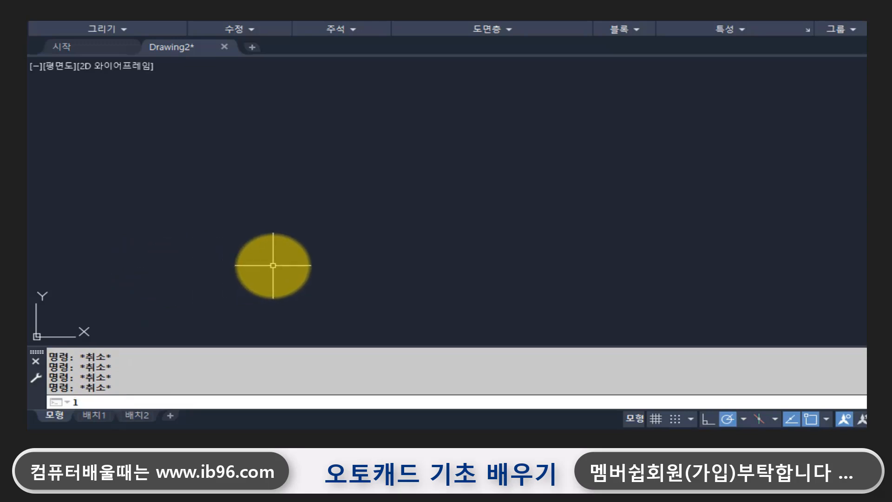
{"action": "key", "text": "Return"}
{"action": "left_click_drag", "start_coordinate": [84, 391], "coordinate": [48, 389]}
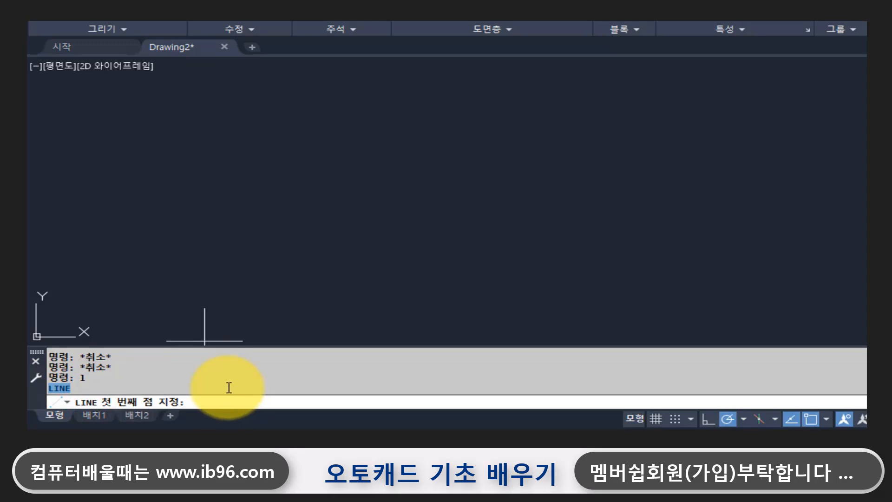
{"action": "left_click", "coordinate": [172, 281]}
{"action": "left_click", "coordinate": [350, 95]}
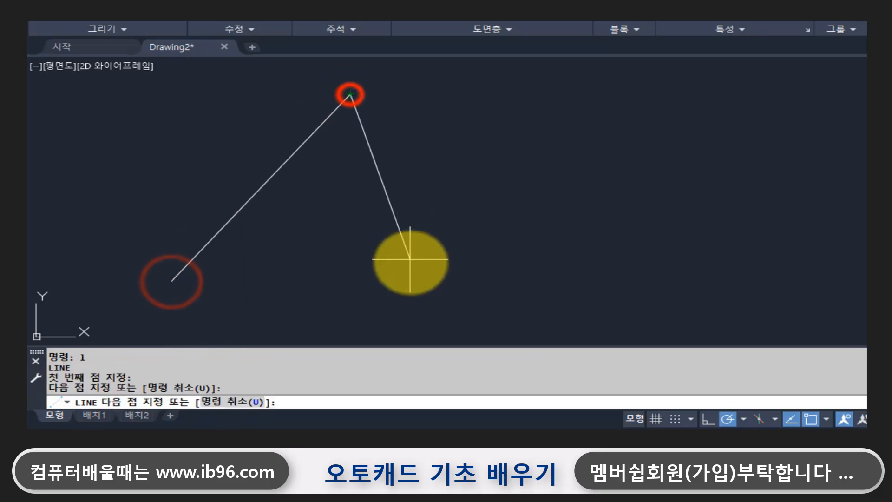
{"action": "left_click", "coordinate": [418, 289]}
{"action": "left_click", "coordinate": [585, 116]}
{"action": "left_click", "coordinate": [636, 279]}
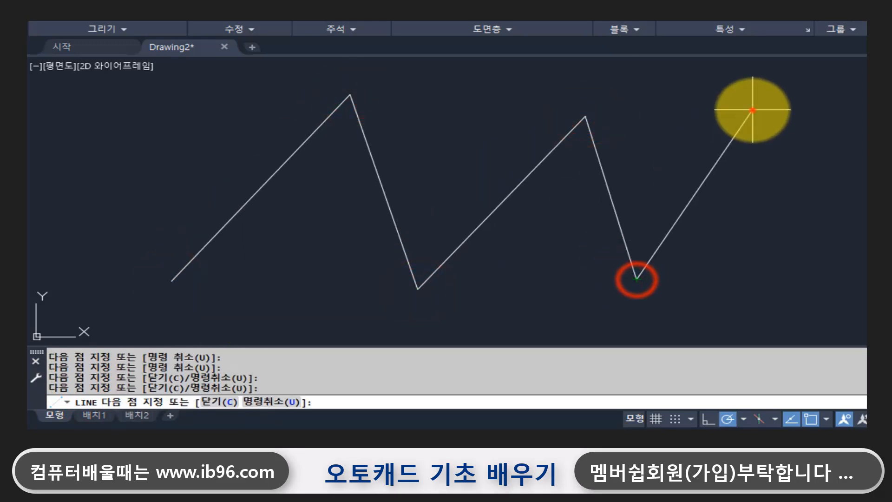
{"action": "left_click", "coordinate": [752, 111]}
{"action": "left_click", "coordinate": [857, 277]}
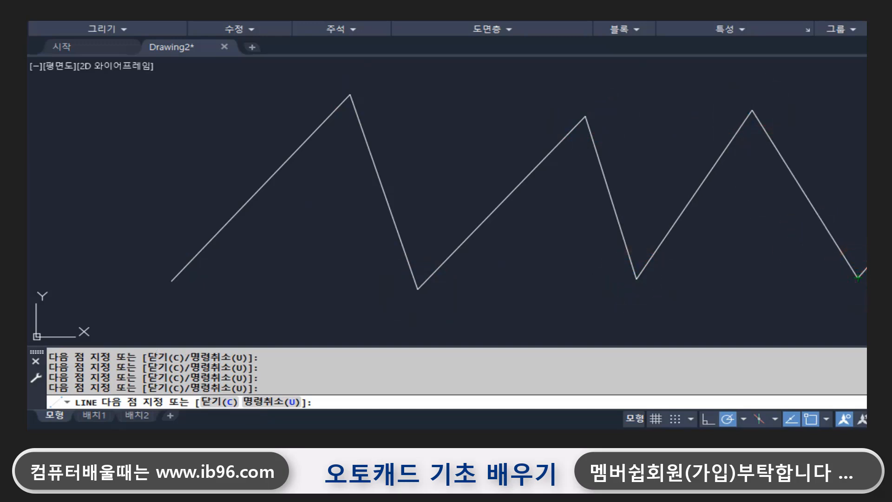
{"action": "key", "text": "Return"}
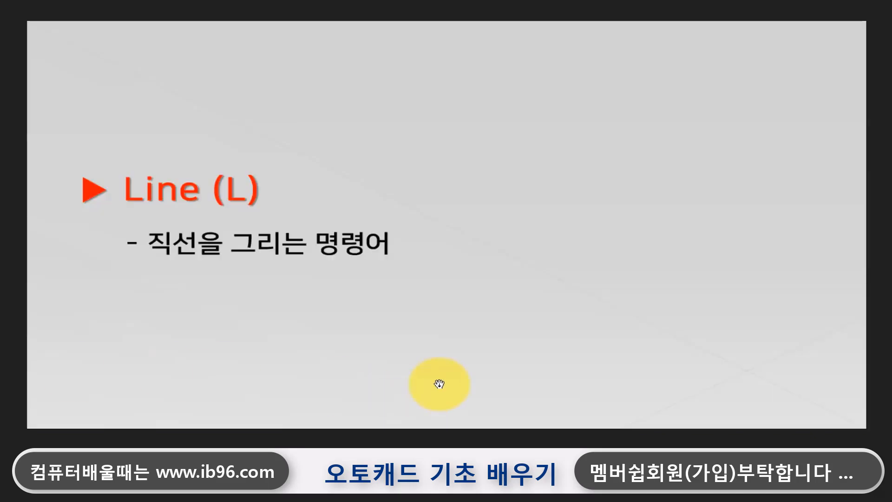
{"action": "left_click", "coordinate": [546, 340]}
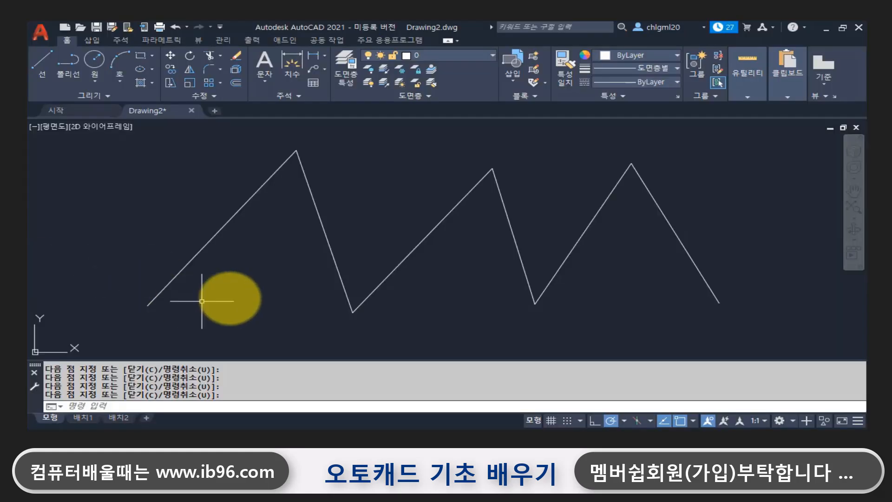
{"action": "left_click", "coordinate": [291, 318]}
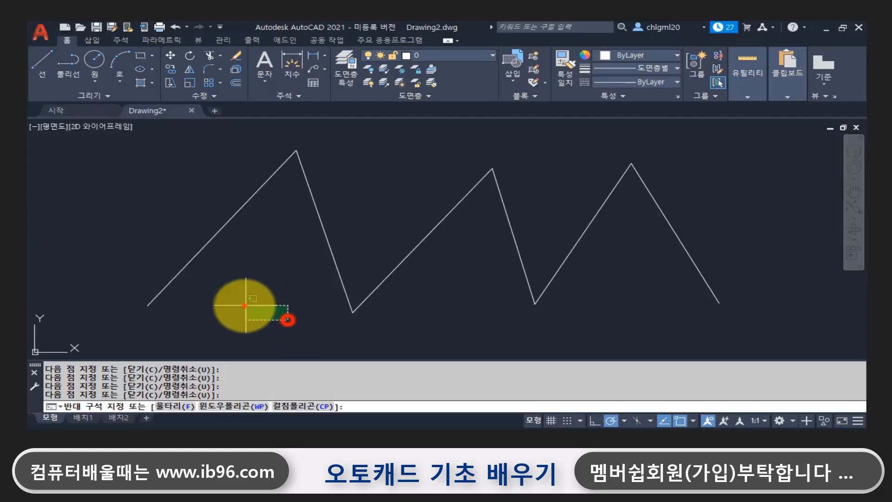
{"action": "key", "text": "Escape"}
{"action": "key", "text": "Escape"}
{"action": "key", "text": "Escape"}
- Erase the first segment of the zigzag with the full ERASE command
{"action": "type", "text": "e"}
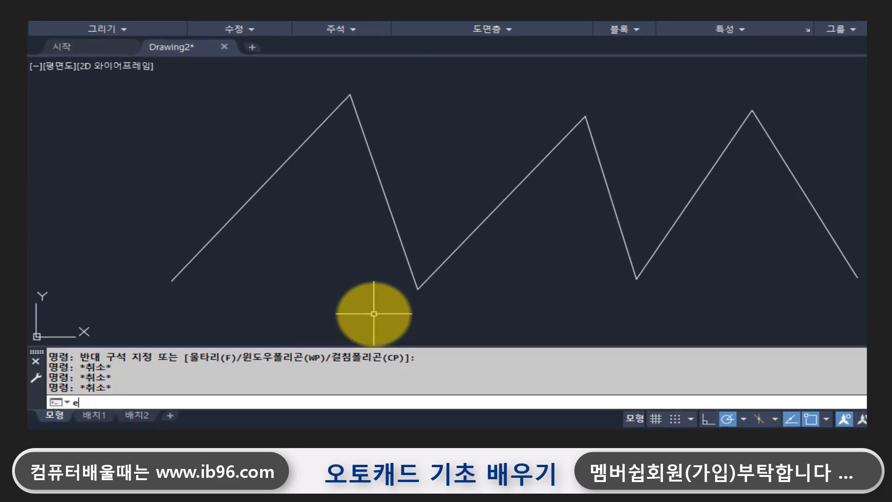
{"action": "type", "text": "rase"}
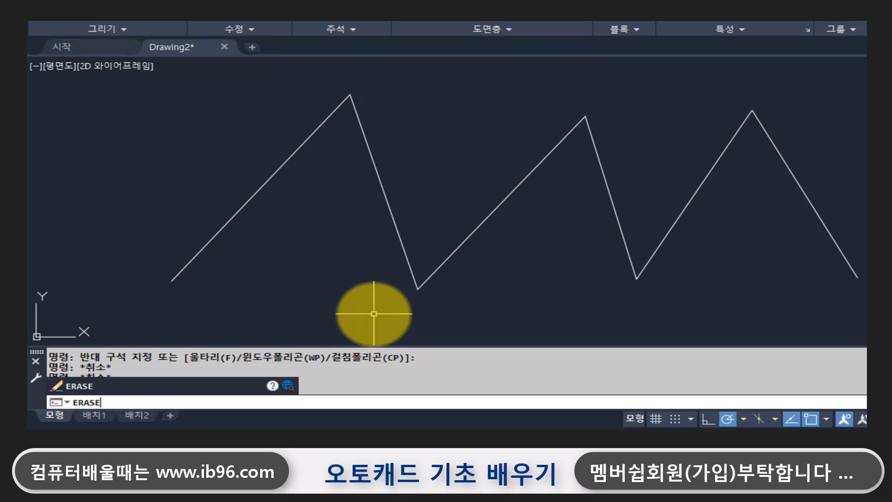
{"action": "key", "text": "Return"}
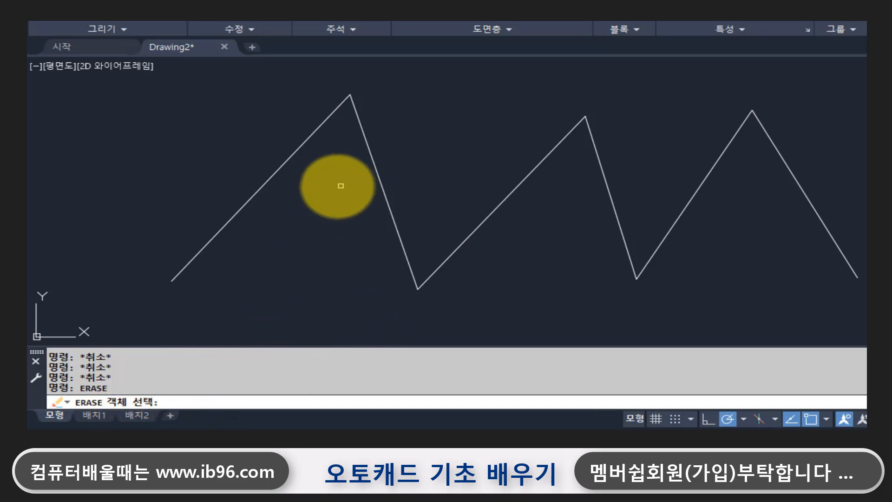
{"action": "left_click", "coordinate": [273, 176]}
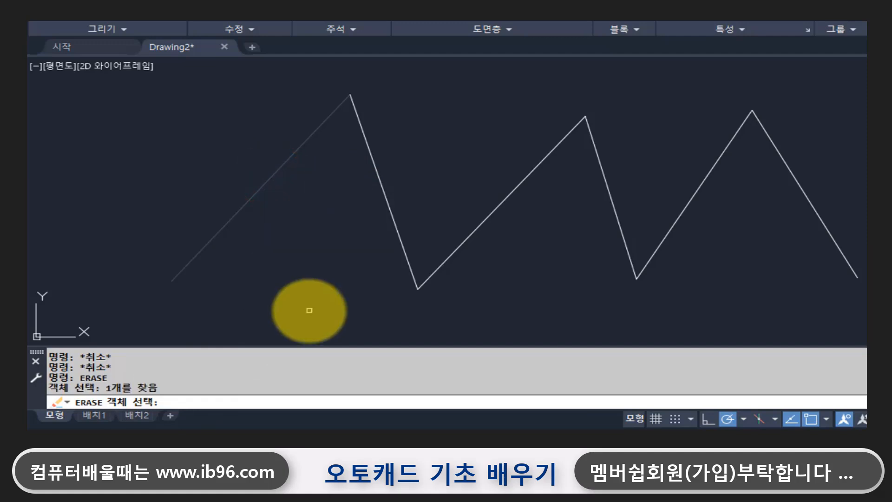
{"action": "key", "text": "Return"}
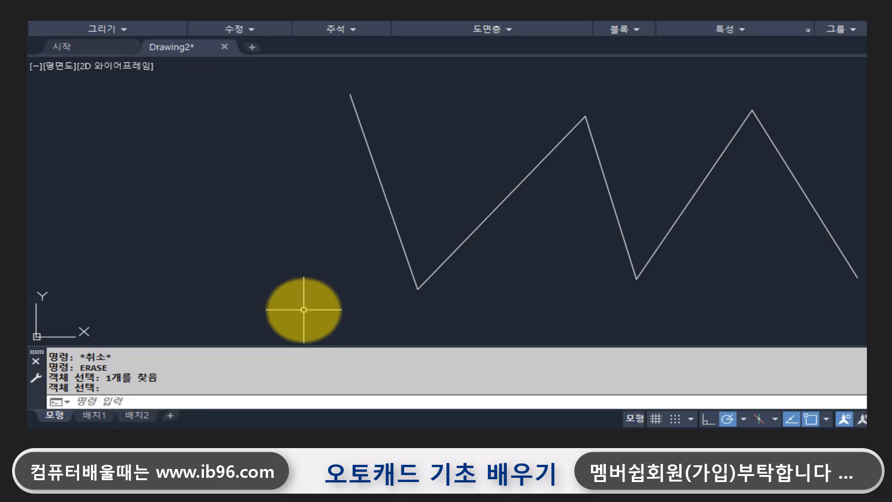
- Erase the second, third and fourth zigzag segments together in one ERASE command, picking them individually
{"action": "type", "text": "erase"}
{"action": "key", "text": "Return"}
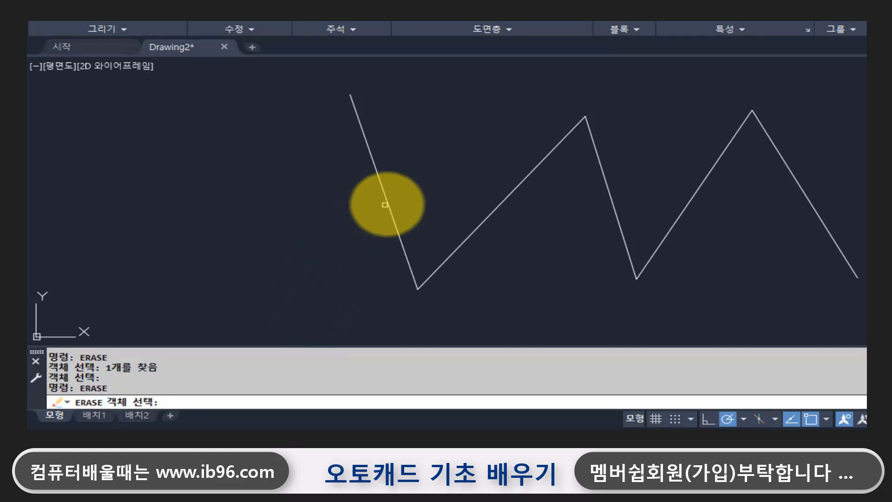
{"action": "left_click", "coordinate": [389, 202]}
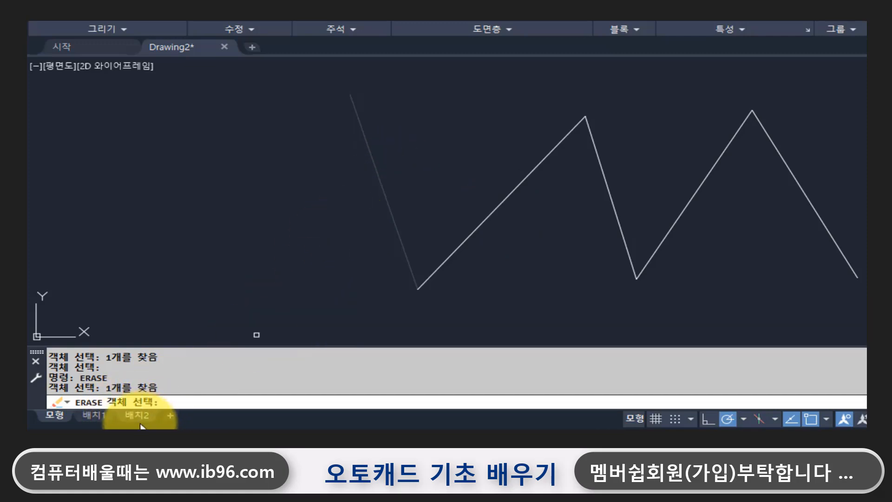
{"action": "left_click_drag", "start_coordinate": [166, 389], "coordinate": [103, 390]}
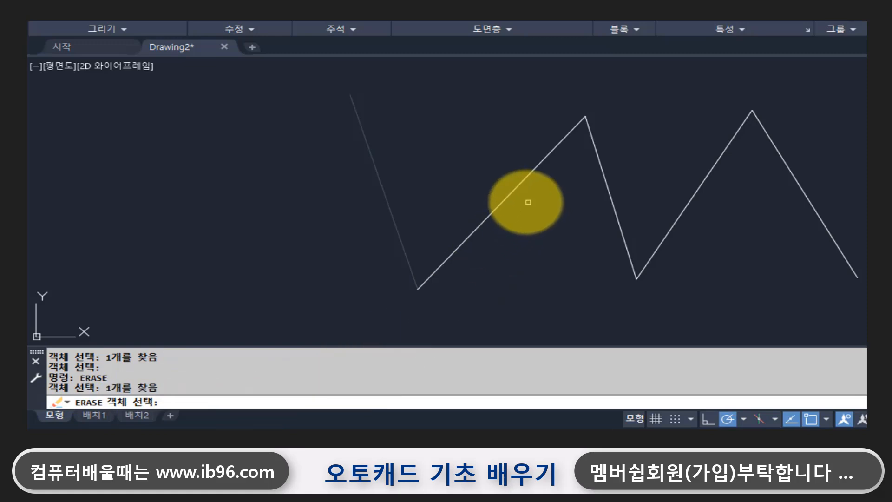
{"action": "left_click", "coordinate": [507, 196]}
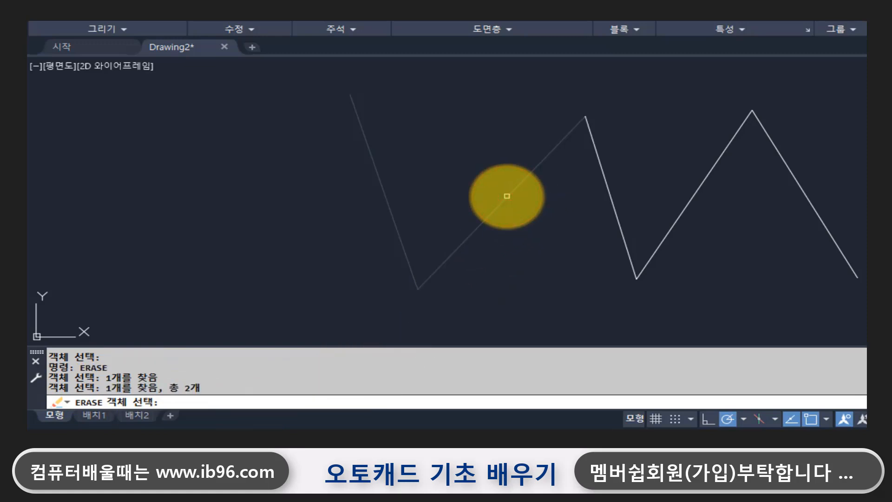
{"action": "left_click_drag", "start_coordinate": [158, 390], "coordinate": [106, 388]}
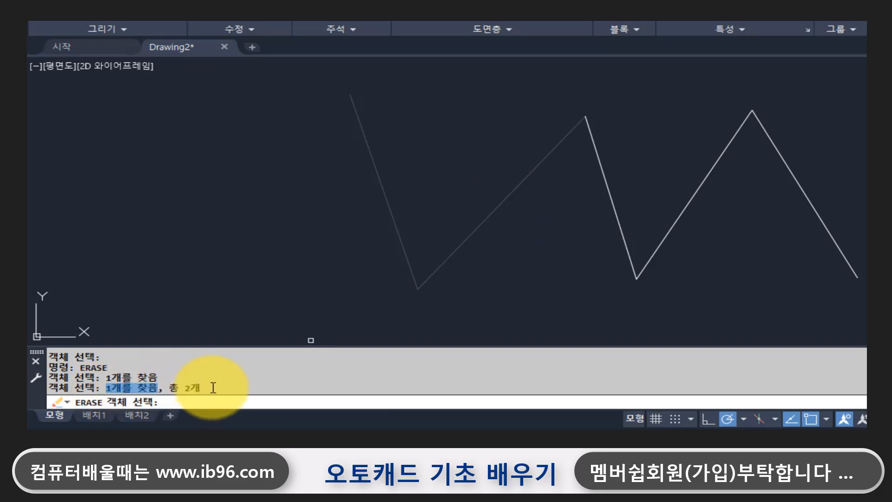
{"action": "left_click_drag", "start_coordinate": [206, 388], "coordinate": [169, 388]}
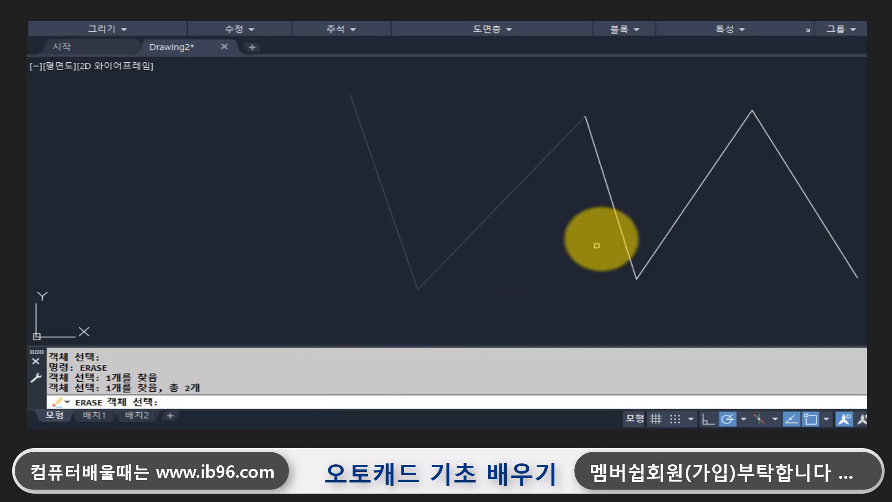
{"action": "left_click", "coordinate": [616, 207]}
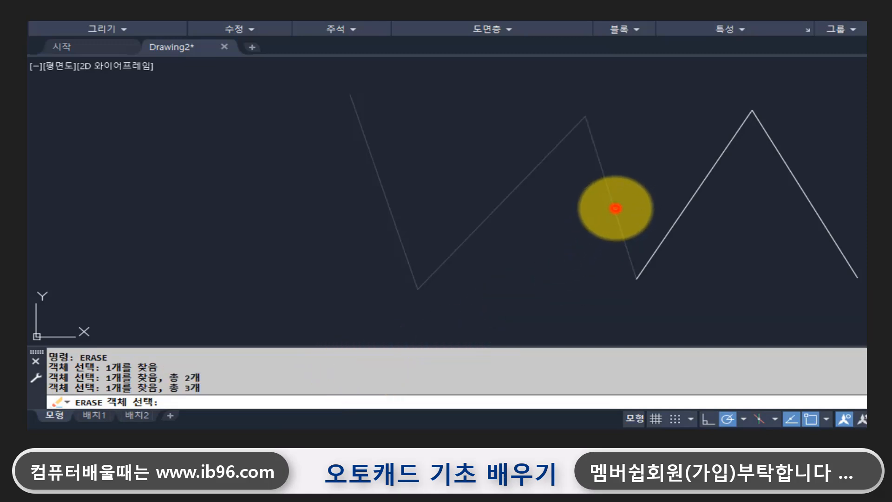
{"action": "left_click_drag", "start_coordinate": [204, 388], "coordinate": [169, 388]}
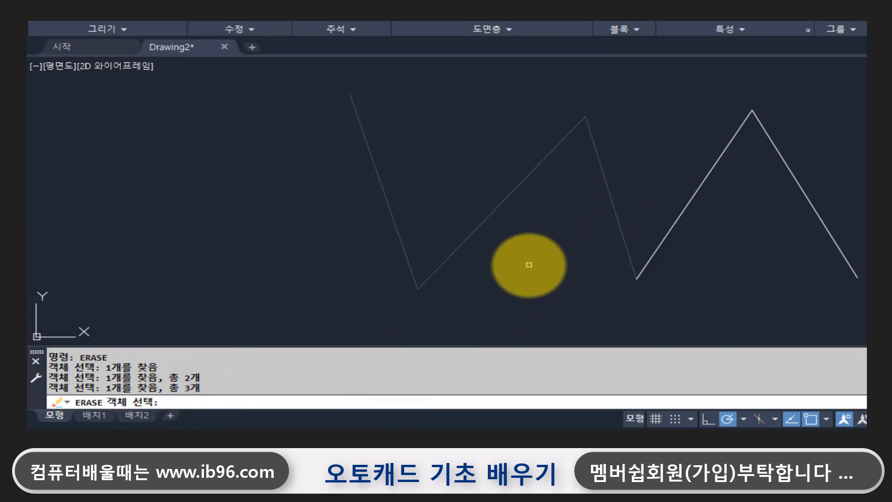
{"action": "key", "text": "Return"}
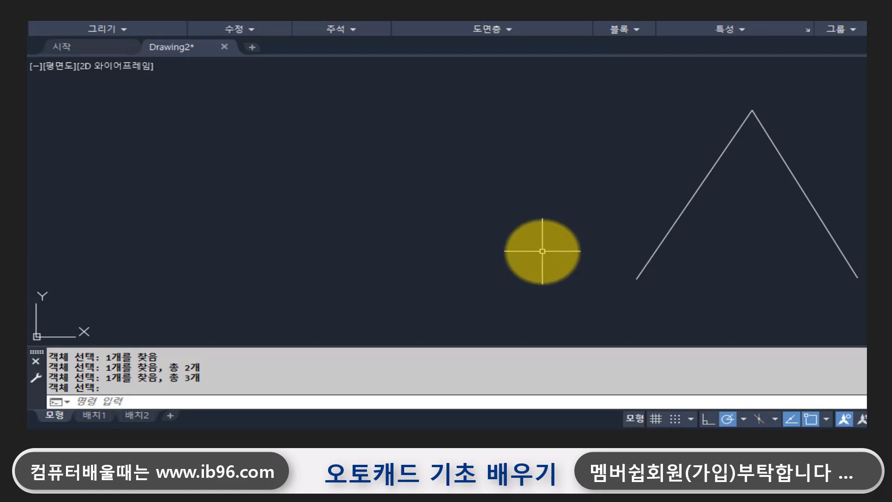
- Erase the two remaining zigzag segments with the E alias, picking each one
{"action": "type", "text": "E"}
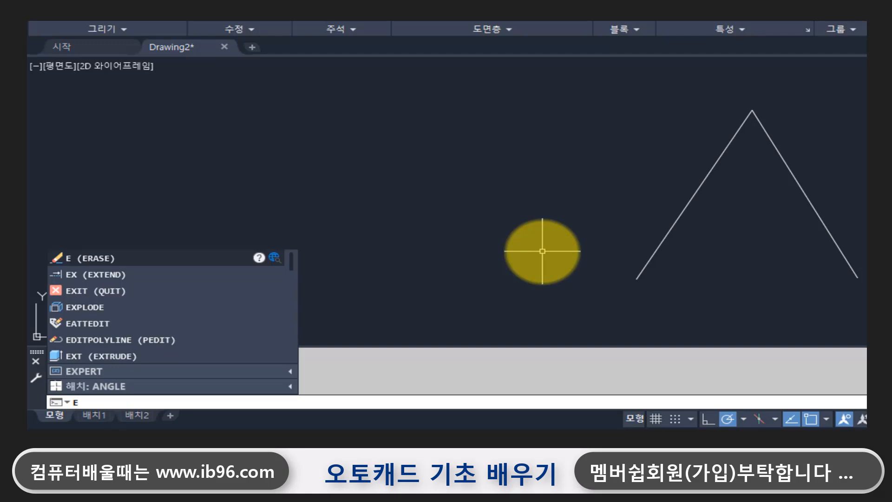
{"action": "key", "text": "Return"}
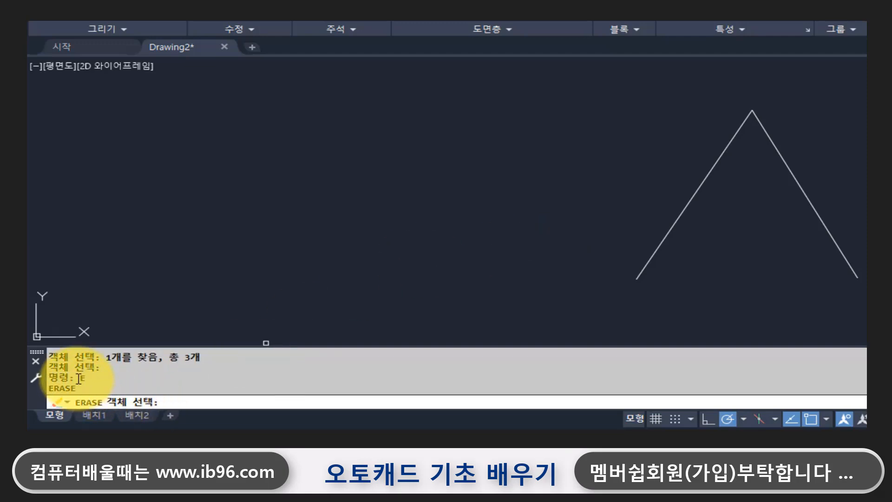
{"action": "left_click_drag", "start_coordinate": [79, 378], "coordinate": [90, 388]}
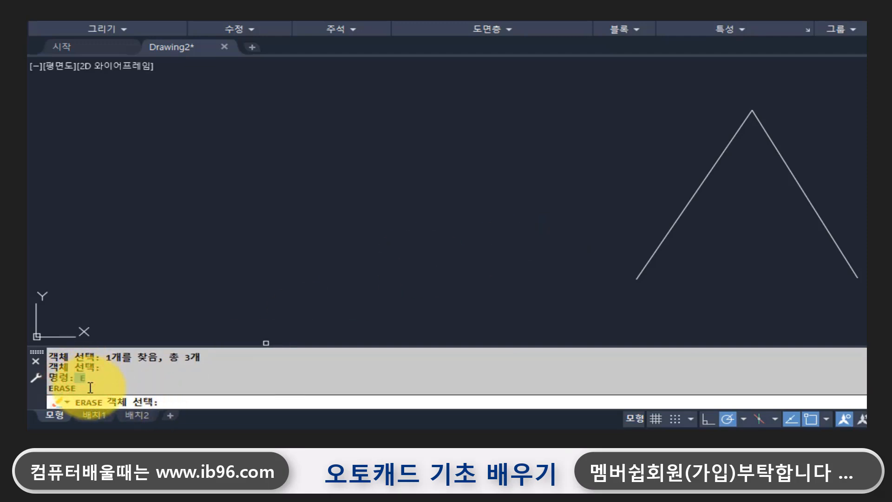
{"action": "left_click", "coordinate": [99, 387]}
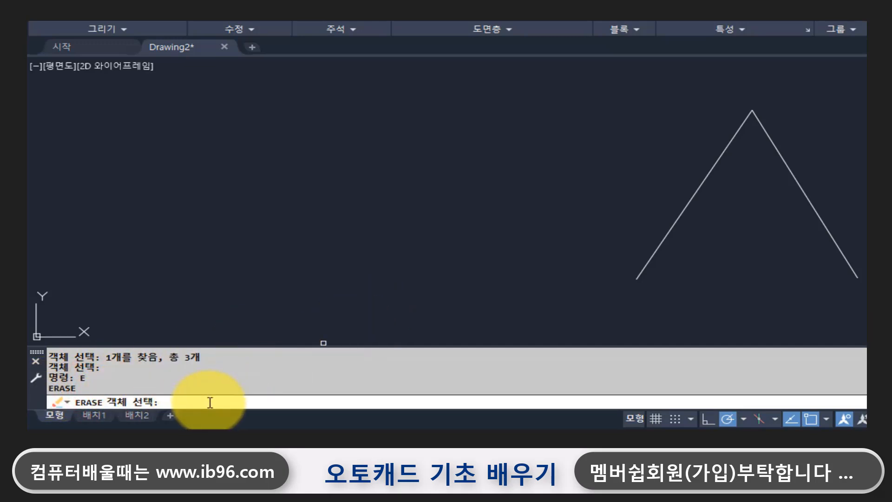
{"action": "left_click", "coordinate": [700, 188]}
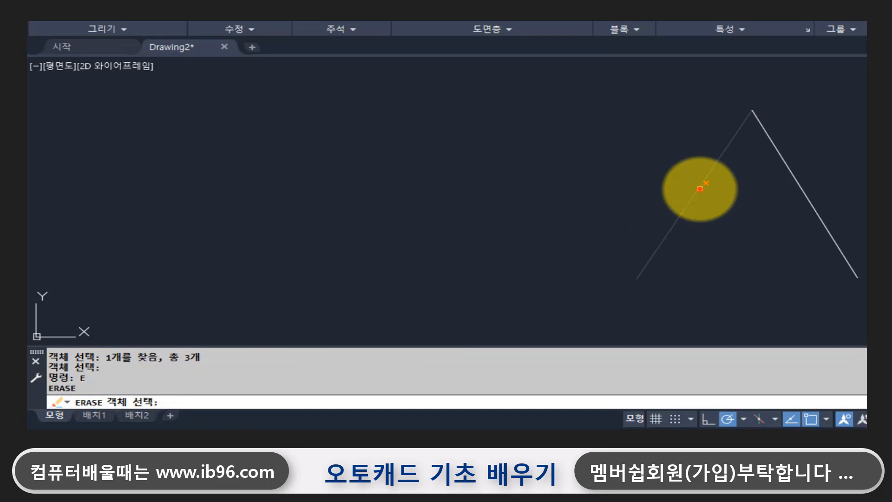
{"action": "left_click", "coordinate": [789, 170]}
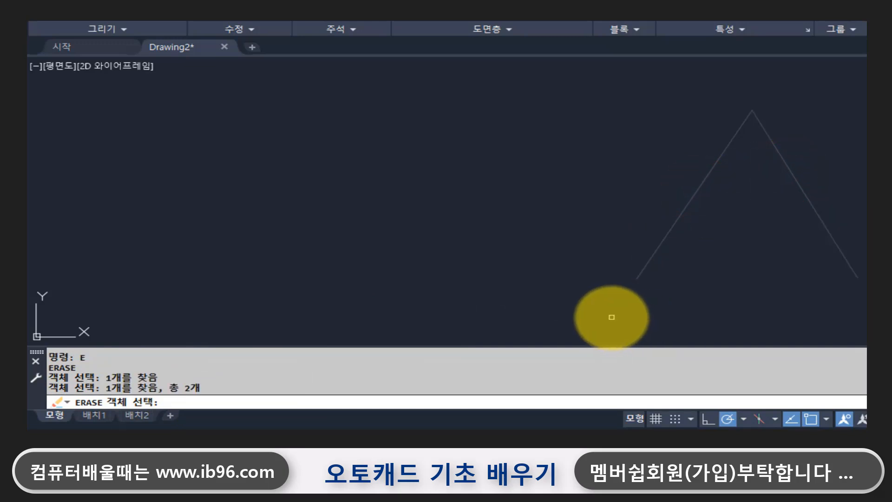
{"action": "key", "text": "Return"}
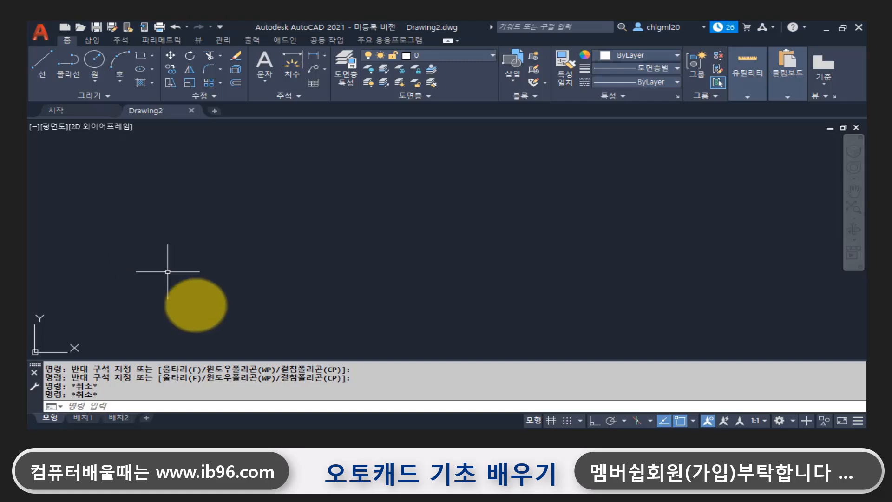
{"action": "left_click", "coordinate": [309, 269]}
{"action": "left_click", "coordinate": [189, 244]}
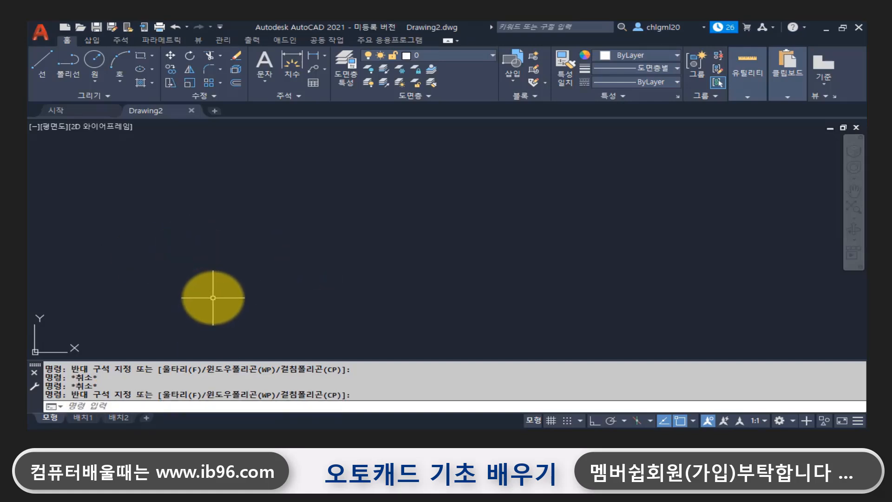
- Draw a circle with a radius of 50 using the C alias, centred in the left half of the drawing
{"action": "type", "text": "c"}
{"action": "key", "text": "Return"}
{"action": "left_click", "coordinate": [181, 254]}
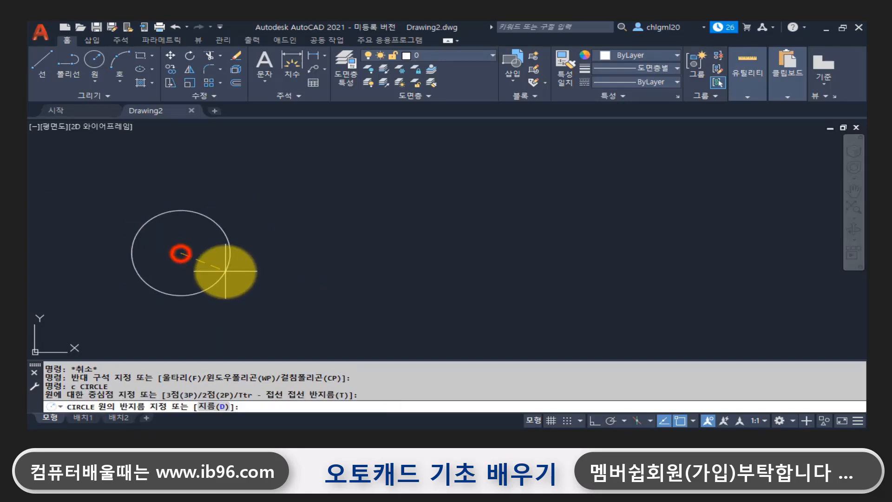
{"action": "type", "text": "50"}
{"action": "key", "text": "Return"}
- Add a radius dimension to the circle with the DRA alias, placing its text outside the upper-right edge
{"action": "scroll", "coordinate": [184, 249], "scroll_direction": "up", "scroll_amount": 2}
{"action": "middle_click_drag", "start_coordinate": [220, 260], "coordinate": [241, 240]}
{"action": "type", "text": "dra"}
{"action": "key", "text": "Return"}
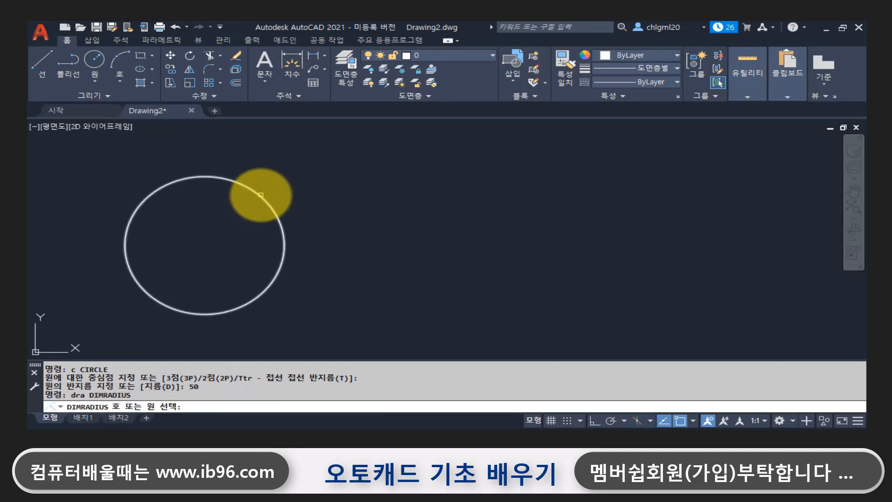
{"action": "left_click", "coordinate": [261, 194]}
{"action": "left_click", "coordinate": [289, 163]}
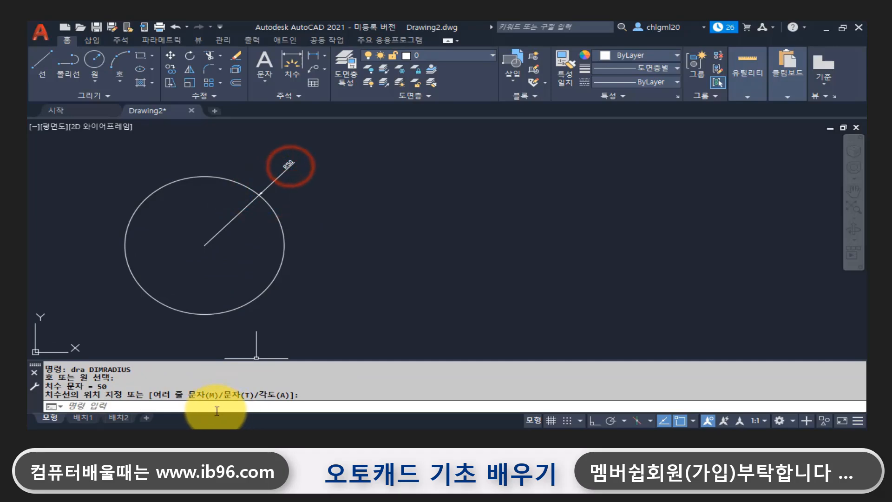
- Modify the ISO-25 dimension style to use an overall scale of 3
{"action": "type", "text": "d"}
{"action": "key", "text": "Return"}
{"action": "left_click", "coordinate": [613, 207]}
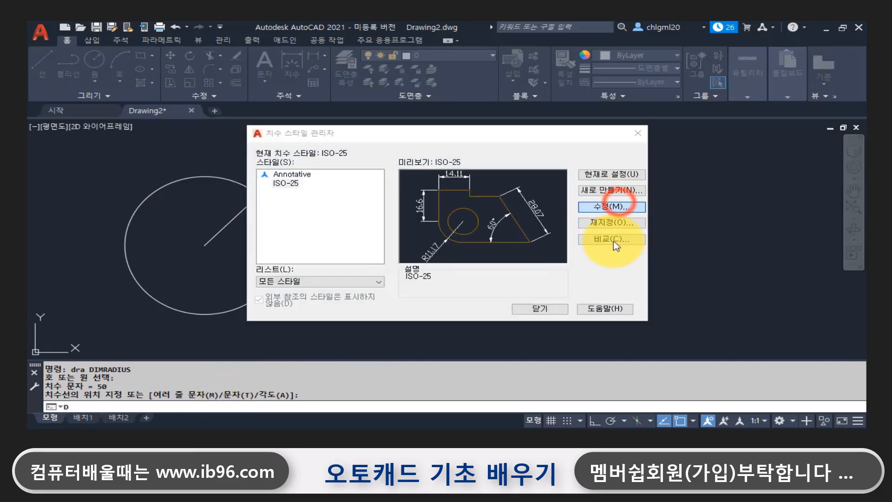
{"action": "double_click", "coordinate": [604, 256]}
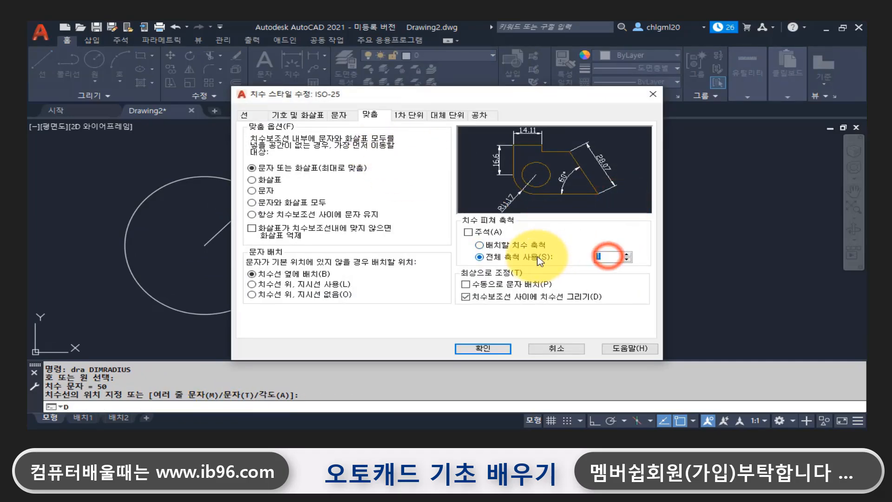
{"action": "type", "text": "3"}
{"action": "left_click", "coordinate": [488, 349]}
{"action": "left_click", "coordinate": [551, 308]}
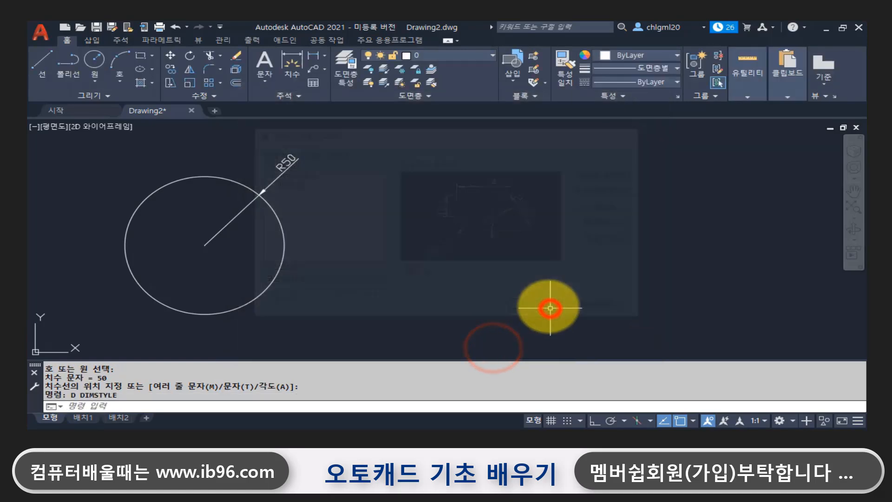
- Copy the circle horizontally to its right with Ortho on, leaving a gap between the two circles
{"action": "type", "text": "co"}
{"action": "key", "text": "Return"}
{"action": "left_click", "coordinate": [300, 308]}
{"action": "left_click", "coordinate": [187, 272]}
{"action": "key", "text": "Return"}
{"action": "left_click", "coordinate": [332, 323]}
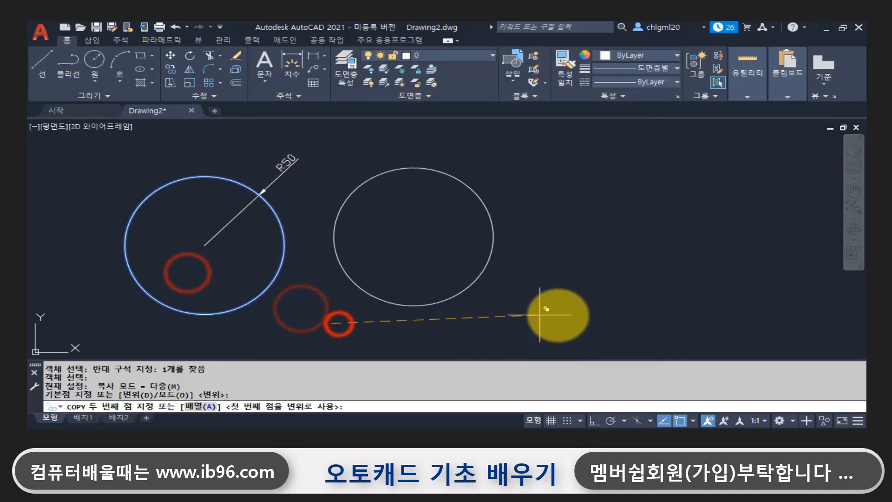
{"action": "key", "text": "F8"}
{"action": "left_click", "coordinate": [581, 319]}
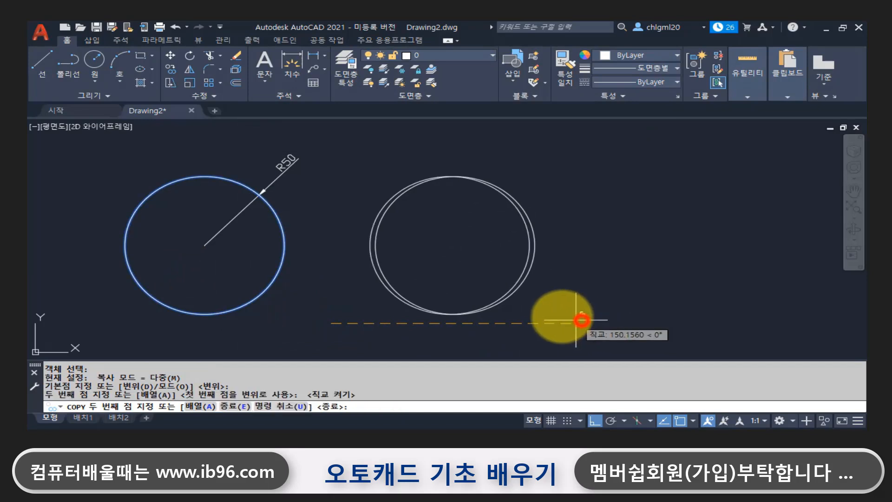
{"action": "key", "text": "Escape"}
{"action": "key", "text": "Escape"}
- Add a diameter dimension to the copied circle with the DDI alias, placing its text outside the upper-right edge
{"action": "type", "text": "ddi"}
{"action": "key", "text": "Return"}
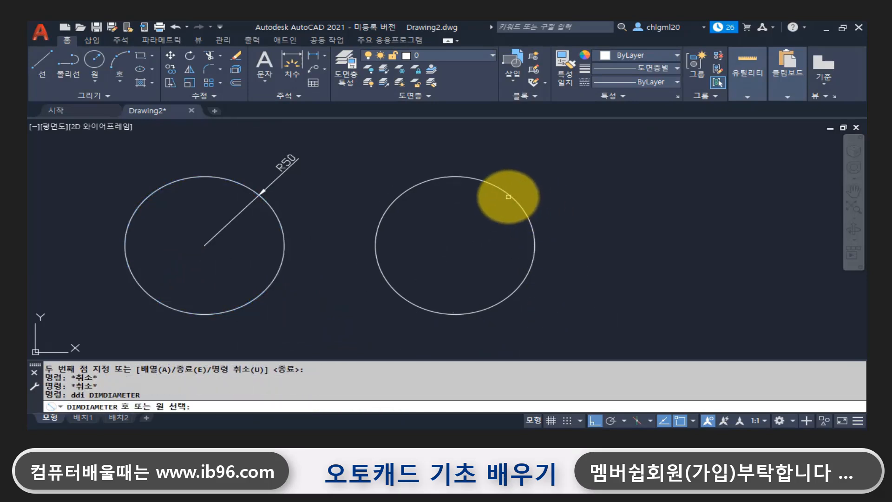
{"action": "left_click", "coordinate": [508, 197]}
{"action": "left_click", "coordinate": [536, 172]}
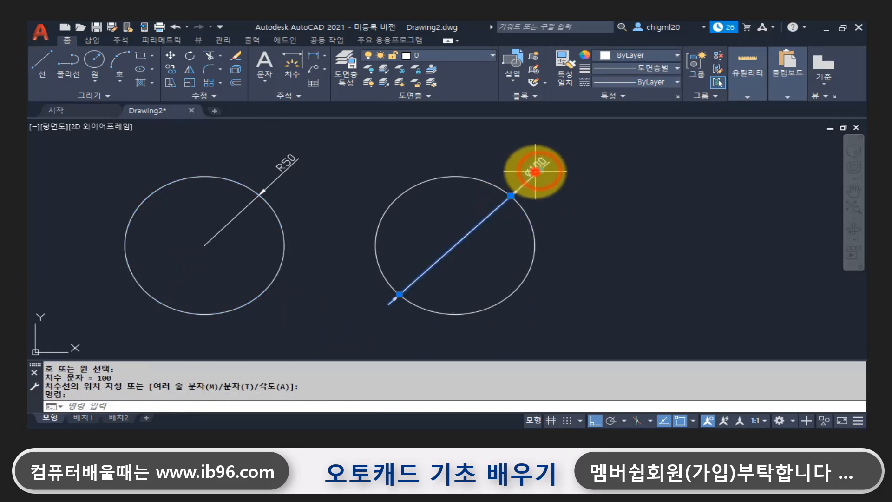
- Change the colour of the radius and diameter dimensions to yellow
{"action": "left_click", "coordinate": [284, 160]}
{"action": "left_click", "coordinate": [635, 56]}
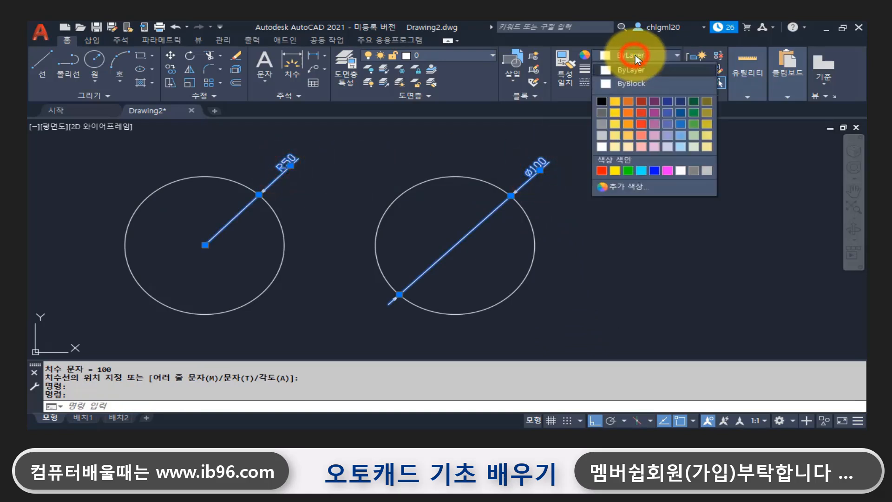
{"action": "left_click", "coordinate": [615, 170]}
{"action": "key", "text": "Escape"}
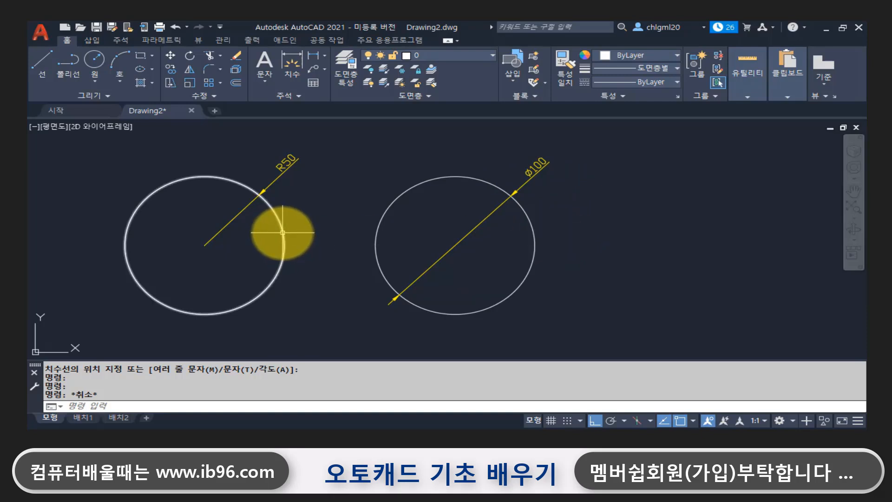
{"action": "type", "text": "l"}
{"action": "key", "text": "Return"}
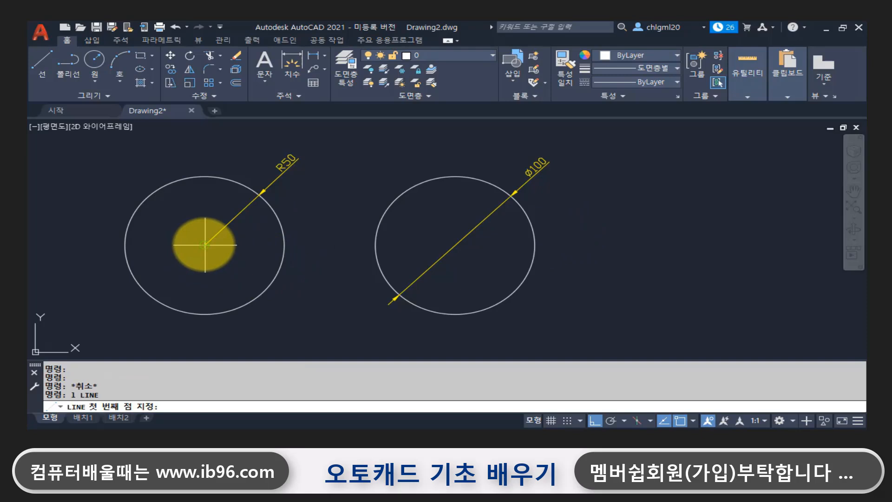
{"action": "key", "text": "F8"}
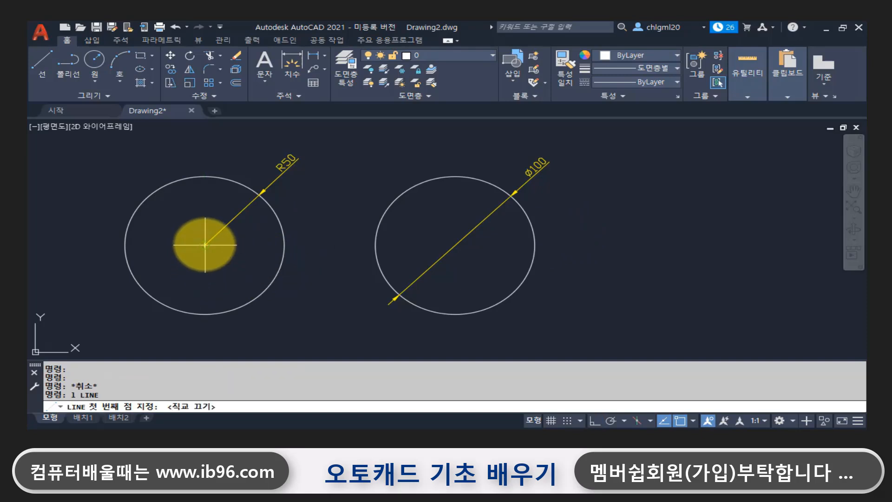
{"action": "left_click", "coordinate": [205, 245]}
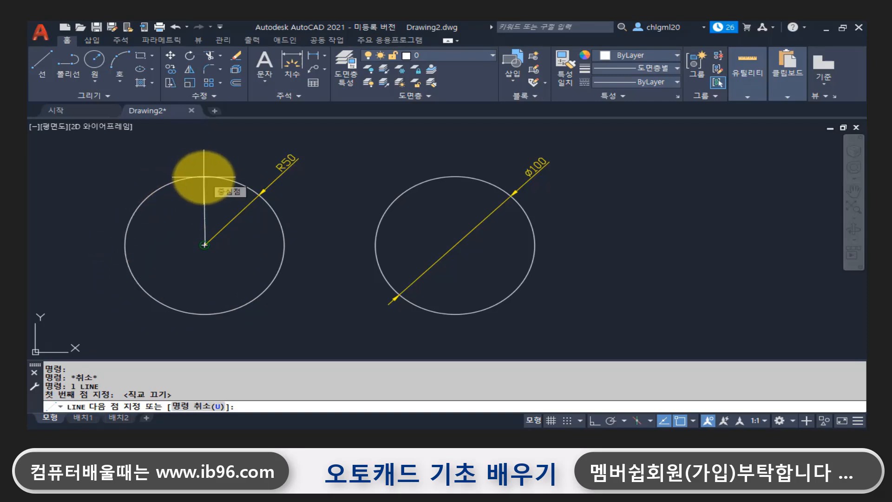
{"action": "key", "text": "Escape"}
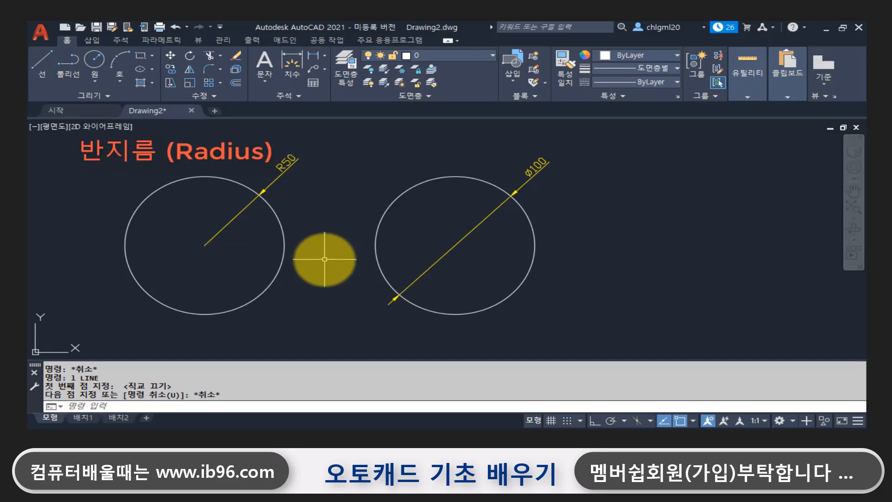
{"action": "type", "text": "dlo"}
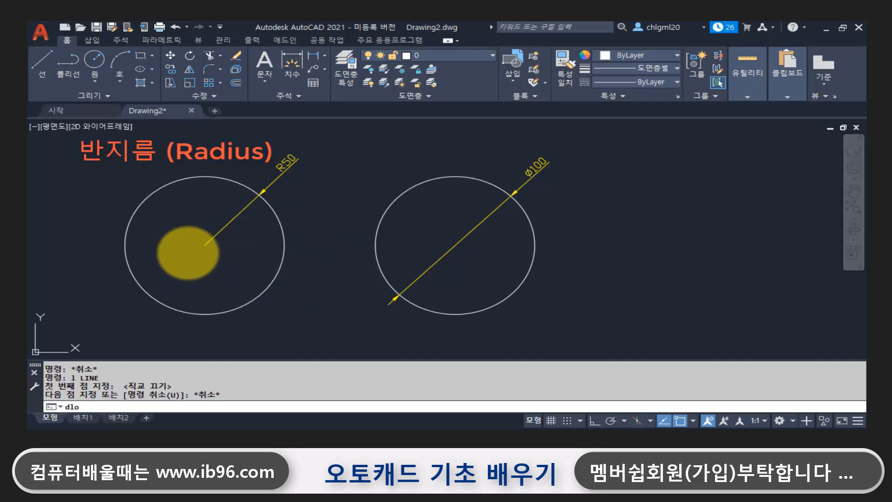
{"action": "key", "text": "Return"}
{"action": "key", "text": "Escape"}
{"action": "key", "text": "Escape"}
- Dimension the left circle vertically from its centre to its top quadrant with DLI and a quadrant snap override, placed left of the circle
{"action": "type", "text": "dli"}
{"action": "key", "text": "Return"}
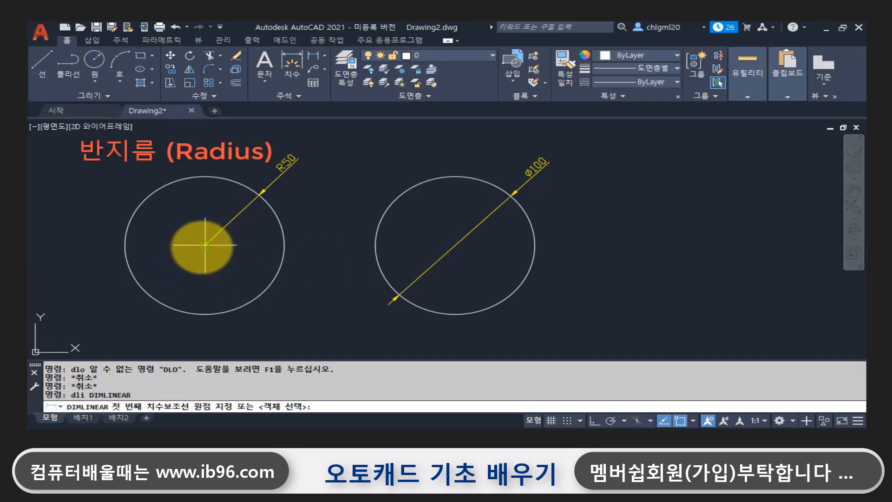
{"action": "left_click", "coordinate": [205, 245]}
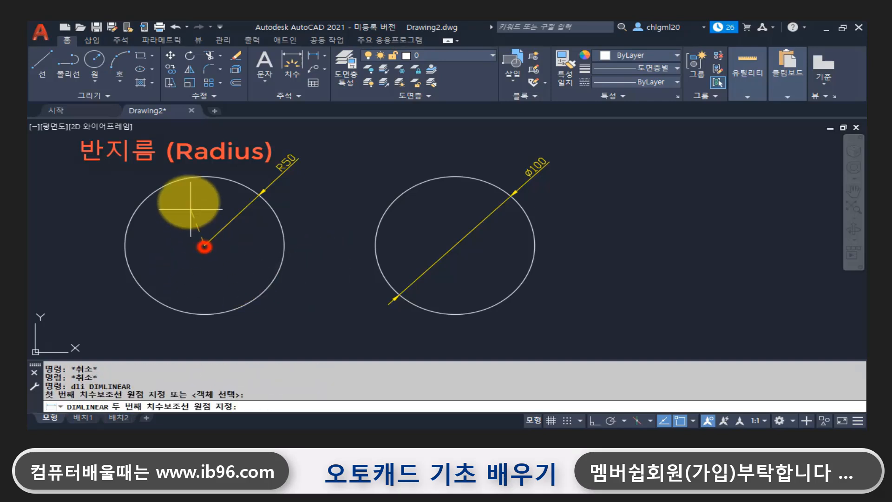
{"action": "right_click", "coordinate": [205, 186], "text": "shift"}
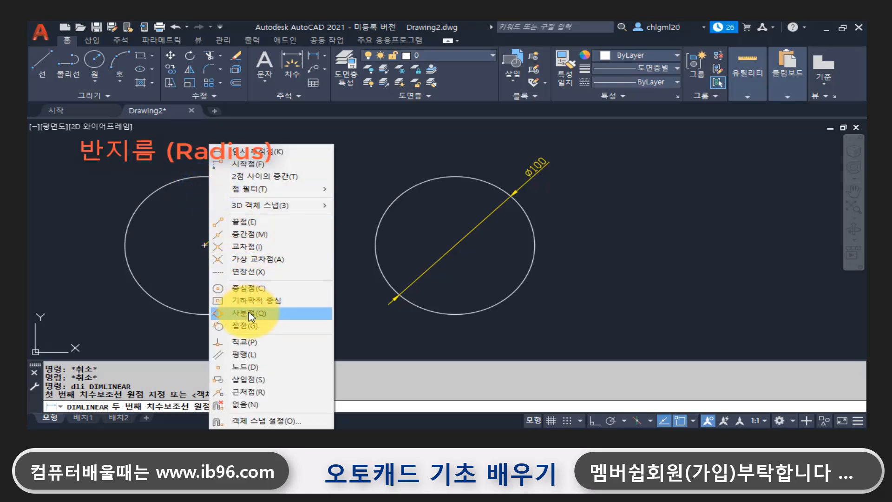
{"action": "left_click", "coordinate": [249, 313]}
{"action": "left_click", "coordinate": [206, 176]}
{"action": "left_click", "coordinate": [92, 190]}
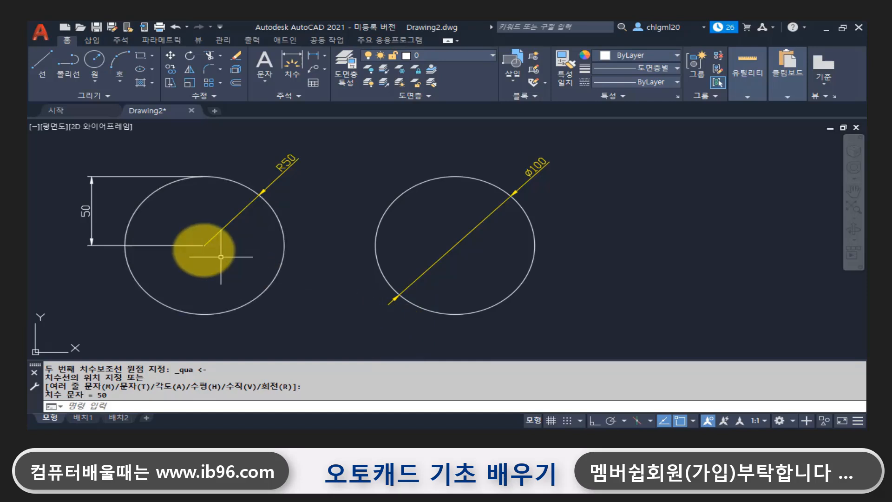
- Erase the vertical linear dimension beside the left circle
{"action": "left_click", "coordinate": [92, 212]}
{"action": "type", "text": "e"}
{"action": "key", "text": "Return"}
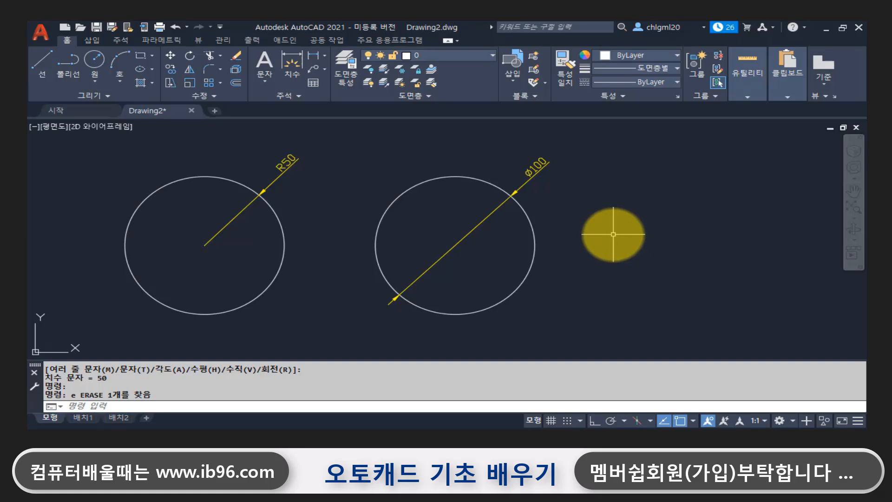
- Enable the Quadrant (사분점) mode in the running object snaps
{"action": "right_click", "coordinate": [679, 422]}
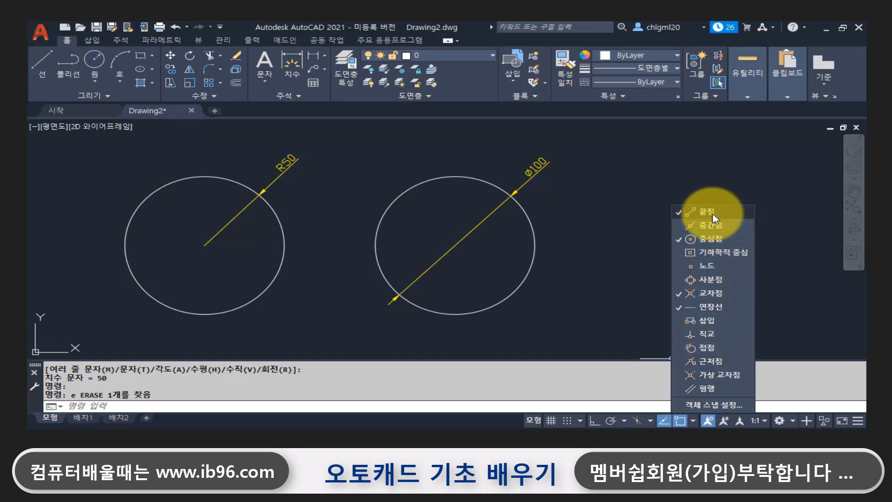
{"action": "left_click", "coordinate": [730, 281]}
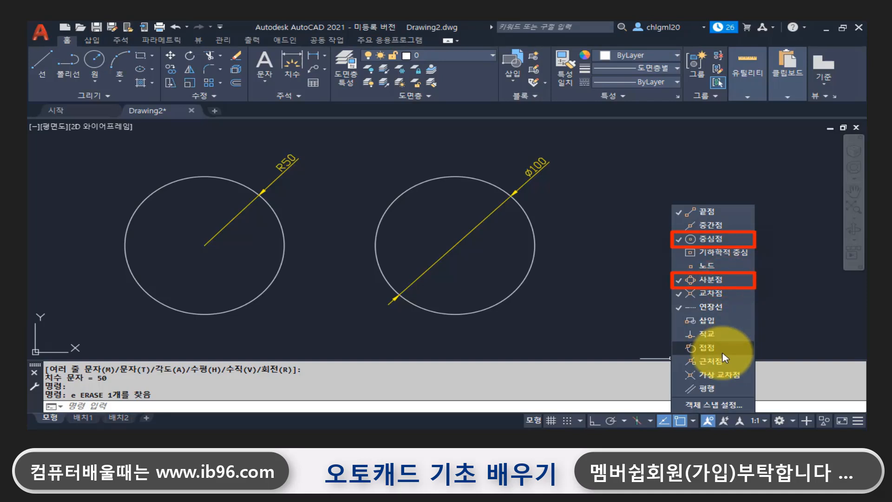
{"action": "left_click", "coordinate": [259, 333]}
{"action": "type", "text": "1"}
{"action": "key", "text": "Return"}
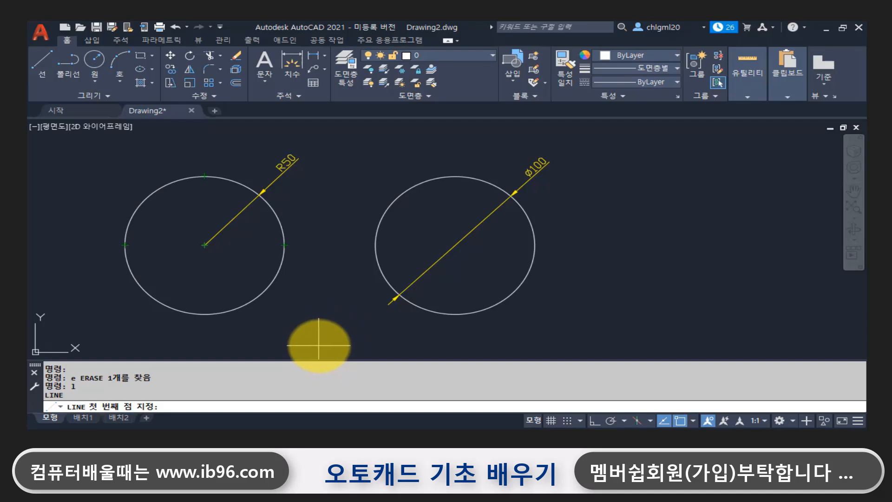
{"action": "key", "text": "Escape"}
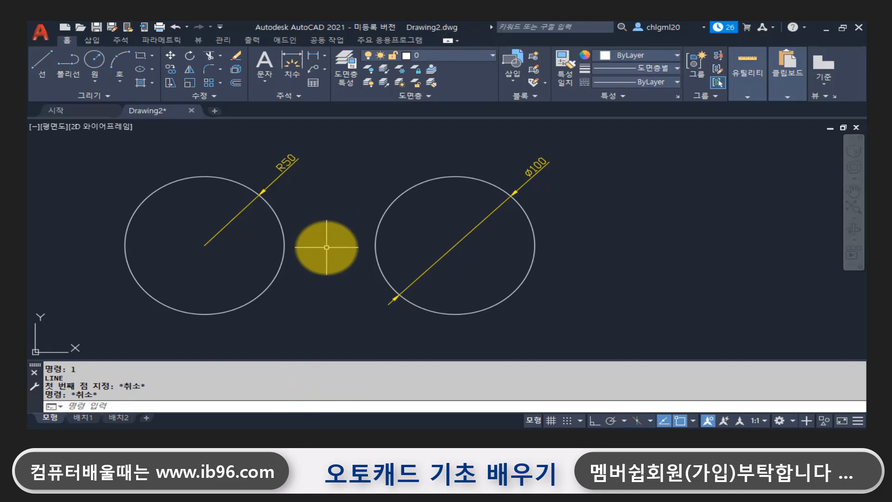
- Erase both circles and their dimensions together using a crossing selection window
{"action": "type", "text": "e"}
{"action": "key", "text": "Return"}
{"action": "left_click", "coordinate": [582, 303]}
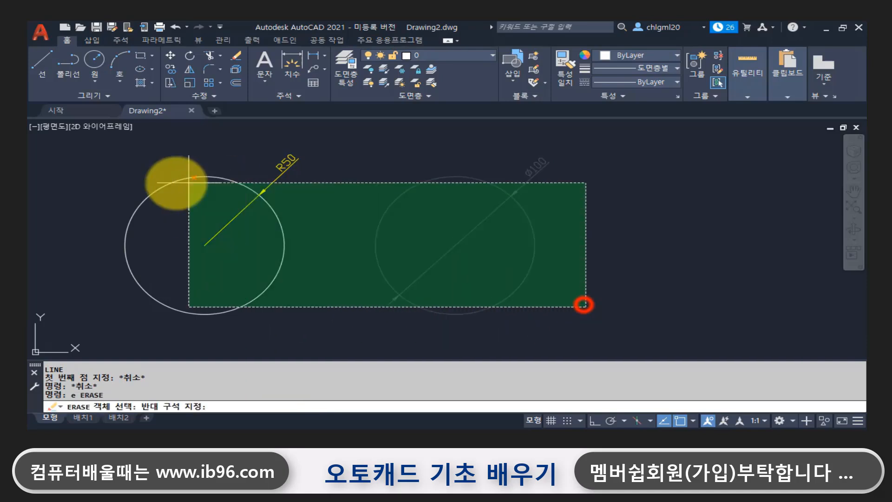
{"action": "left_click", "coordinate": [134, 156]}
{"action": "key", "text": "Return"}
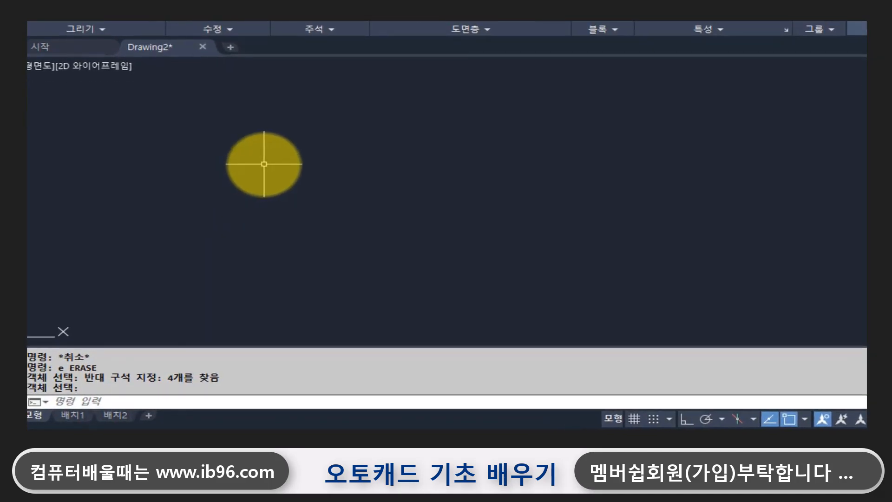
{"action": "type", "text": "c"}
{"action": "key", "text": "Return"}
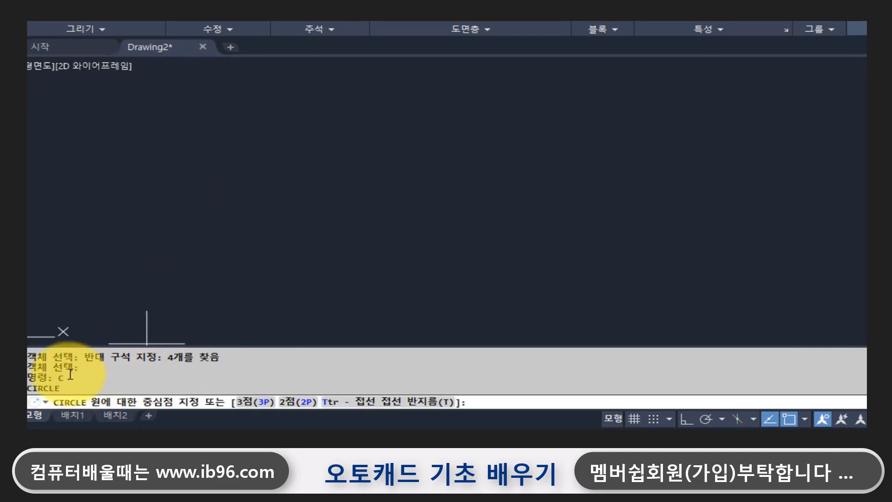
{"action": "left_click_drag", "start_coordinate": [29, 387], "coordinate": [60, 388]}
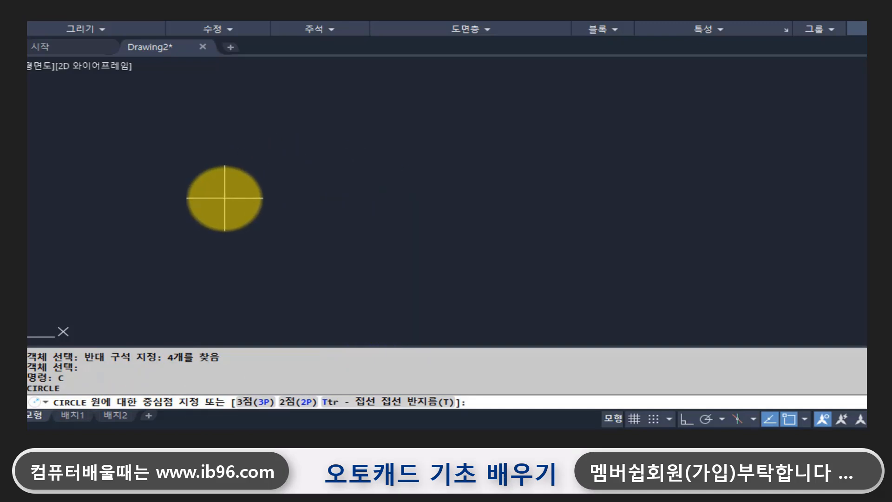
{"action": "left_click", "coordinate": [225, 197]}
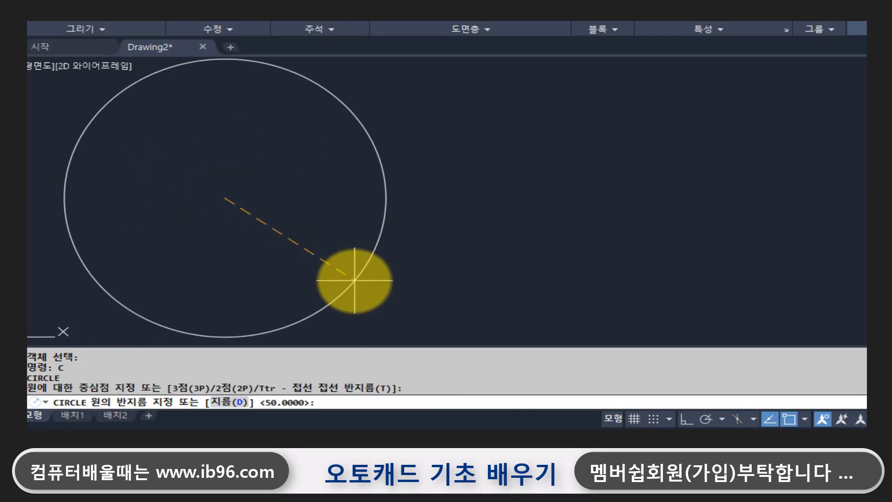
{"action": "key", "text": "Escape"}
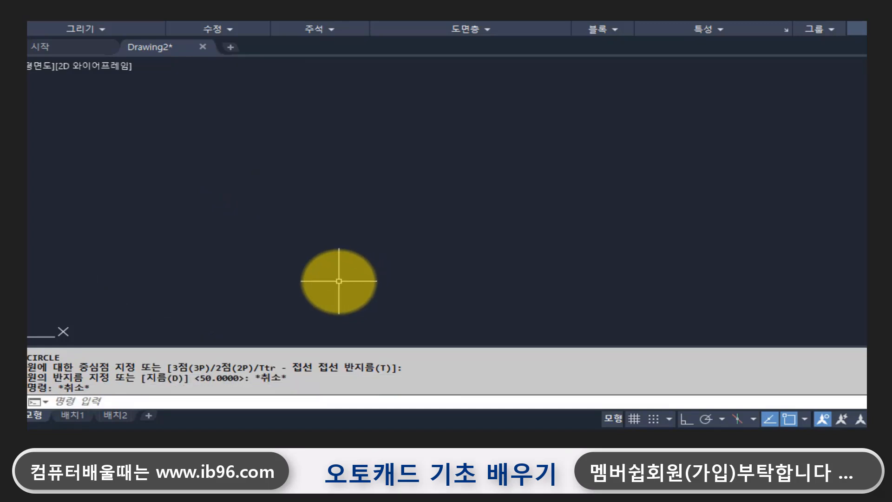
- Draw a horizontal line across the left half of the drawing area with Ortho on
{"action": "type", "text": "l"}
{"action": "key", "text": "Return"}
{"action": "left_click", "coordinate": [97, 208]}
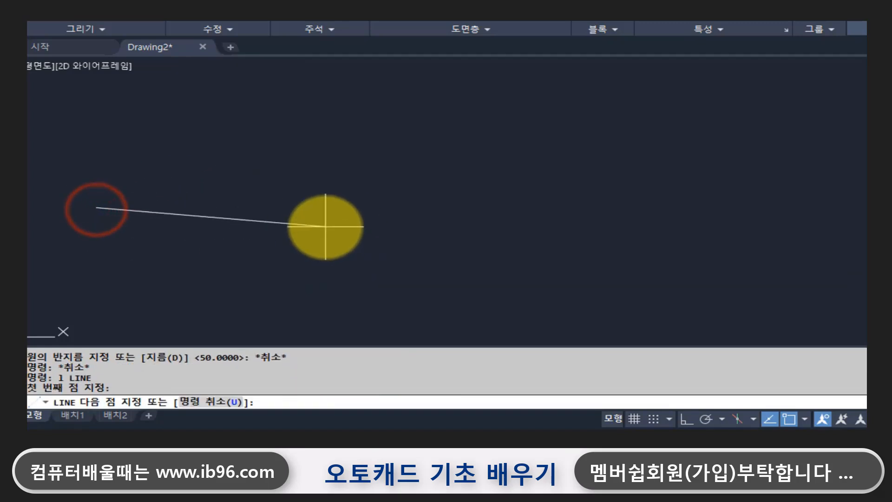
{"action": "key", "text": "F8"}
{"action": "left_click", "coordinate": [413, 184]}
{"action": "key", "text": "Return"}
- Draw a vertical line that crosses the horizontal line near its middle
{"action": "key", "text": "Return"}
{"action": "left_click", "coordinate": [231, 78]}
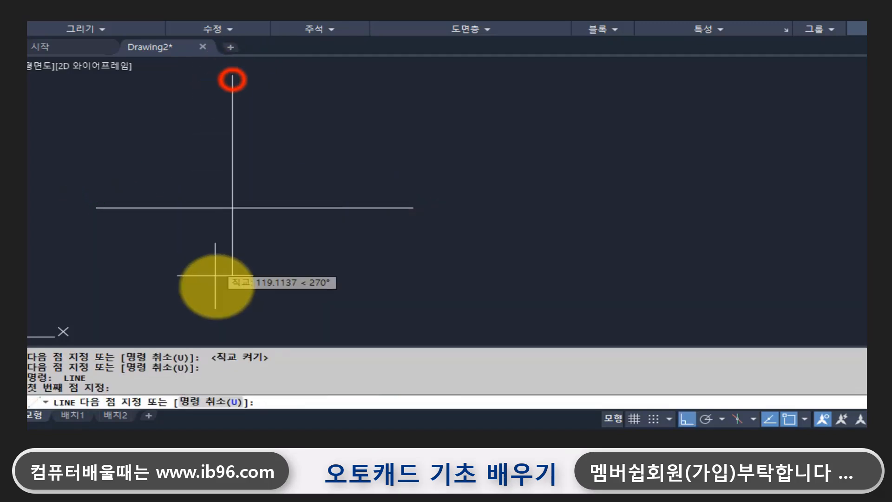
{"action": "left_click", "coordinate": [226, 340]}
{"action": "key", "text": "Return"}
- Change the color of both the horizontal and vertical lines to red
{"action": "left_click", "coordinate": [308, 233]}
{"action": "left_click", "coordinate": [169, 154]}
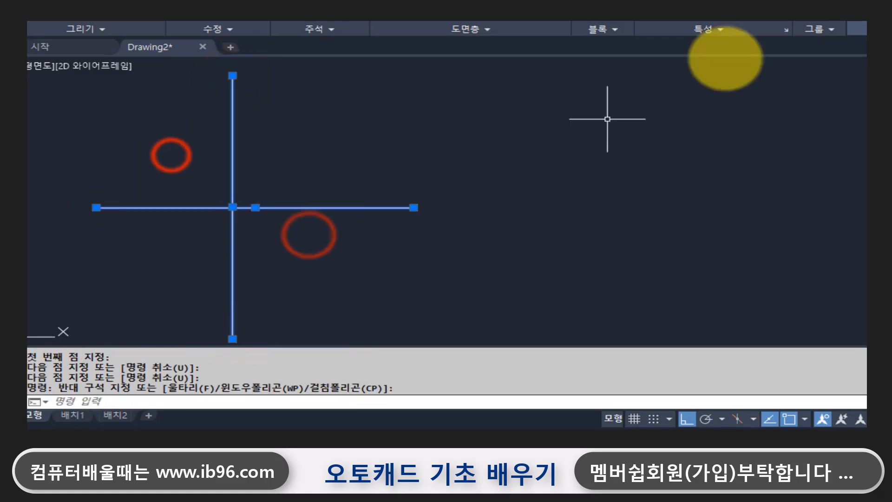
{"action": "left_click", "coordinate": [742, 25]}
{"action": "left_click", "coordinate": [695, 119]}
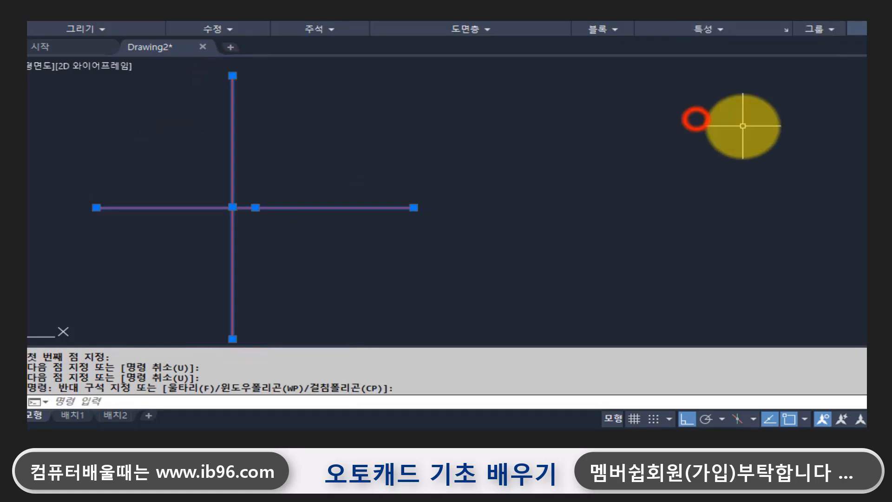
{"action": "key", "text": "Escape"}
{"action": "key", "text": "Escape"}
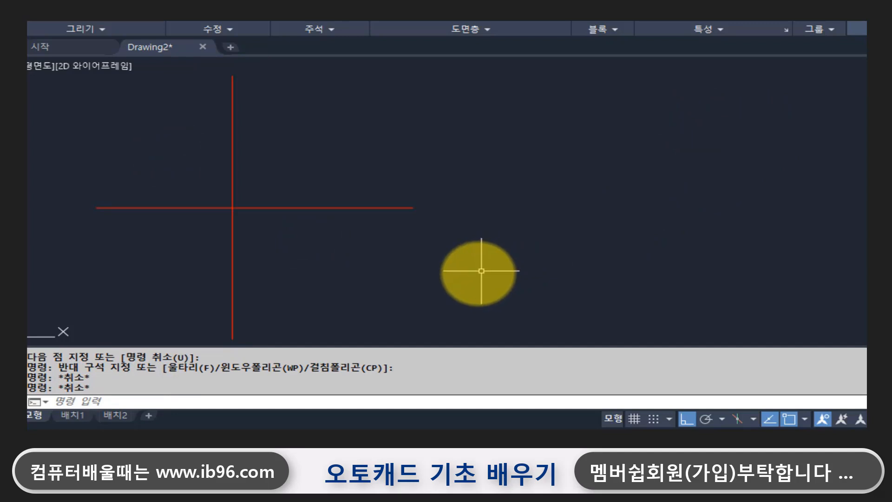
{"action": "type", "text": "c"}
{"action": "key", "text": "Return"}
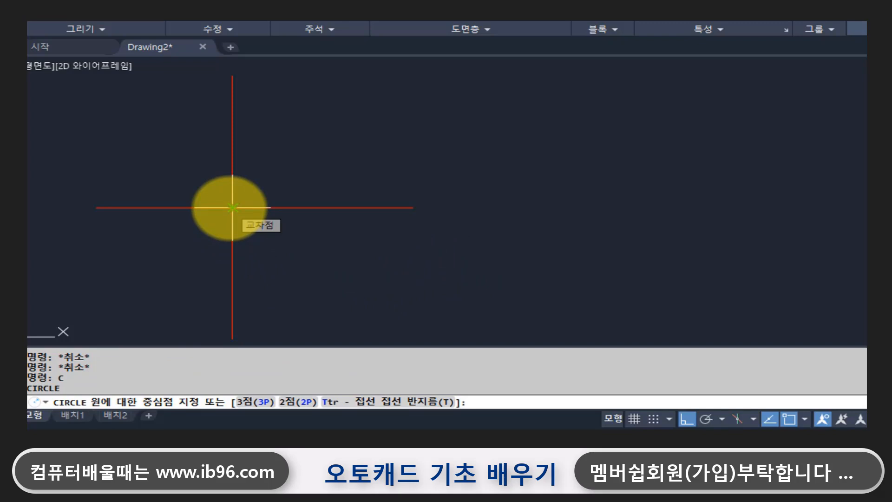
{"action": "left_click", "coordinate": [232, 207]}
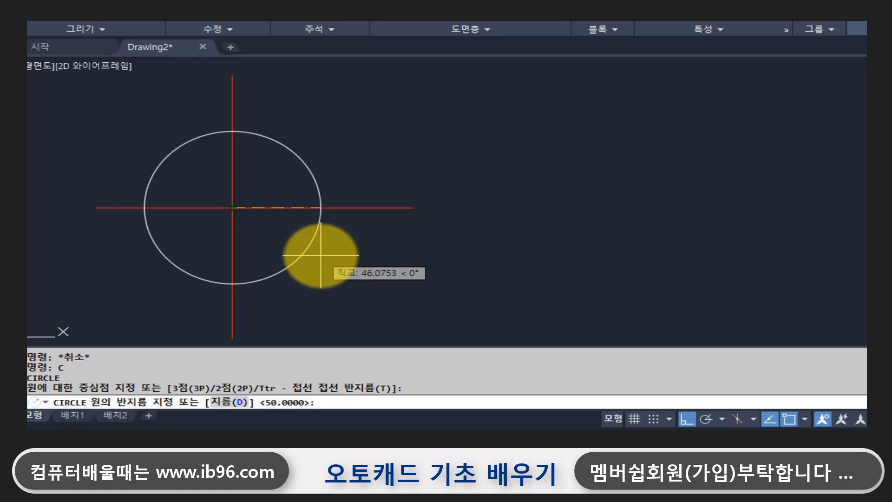
{"action": "key", "text": "Escape"}
{"action": "key", "text": "Escape"}
- Draw a circle of radius 50 centred on the intersection of the two red lines
{"action": "type", "text": "c"}
{"action": "key", "text": "Return"}
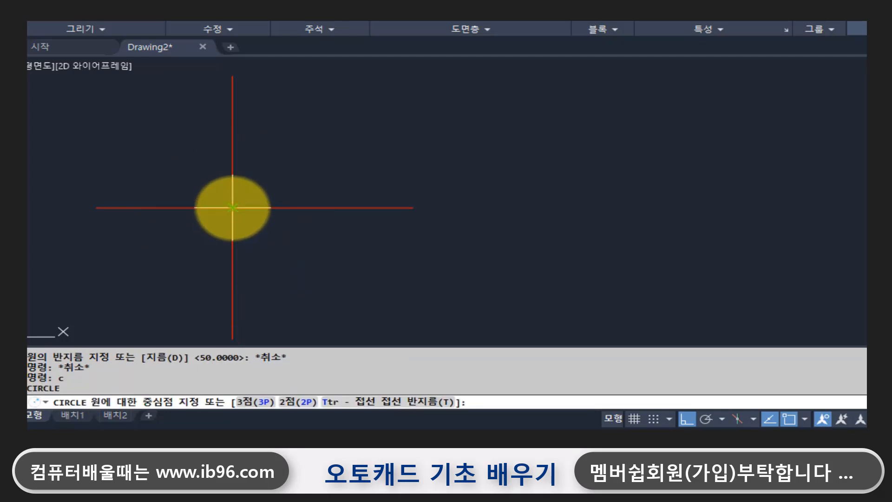
{"action": "left_click", "coordinate": [233, 208]}
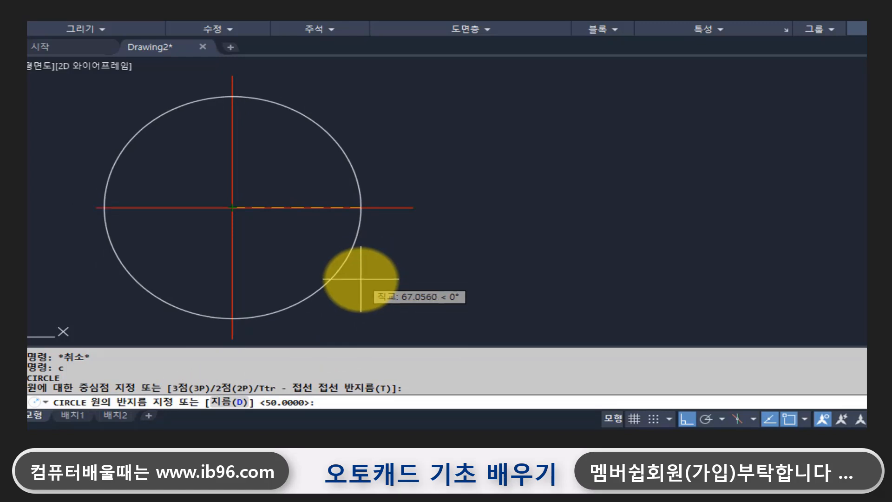
{"action": "type", "text": "50"}
{"action": "key", "text": "Return"}
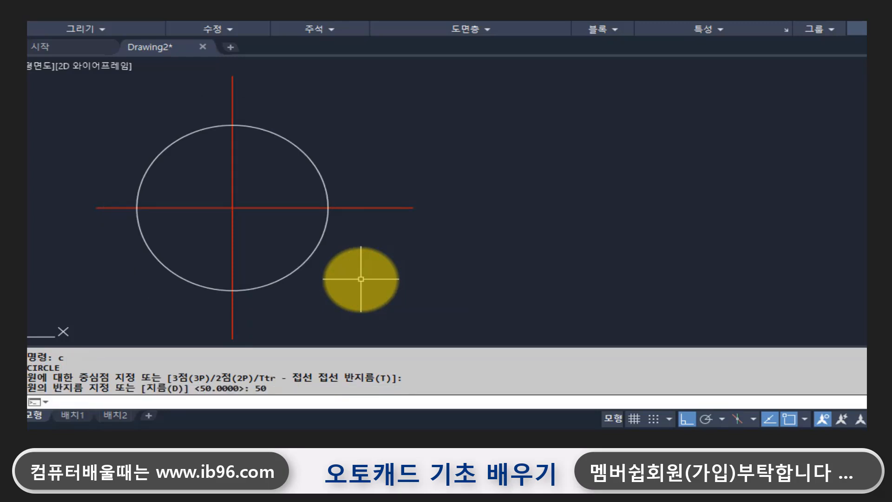
- Add a radius dimension to the circle, with its text outside the circle at the upper right
{"action": "type", "text": "dra"}
{"action": "key", "text": "Return"}
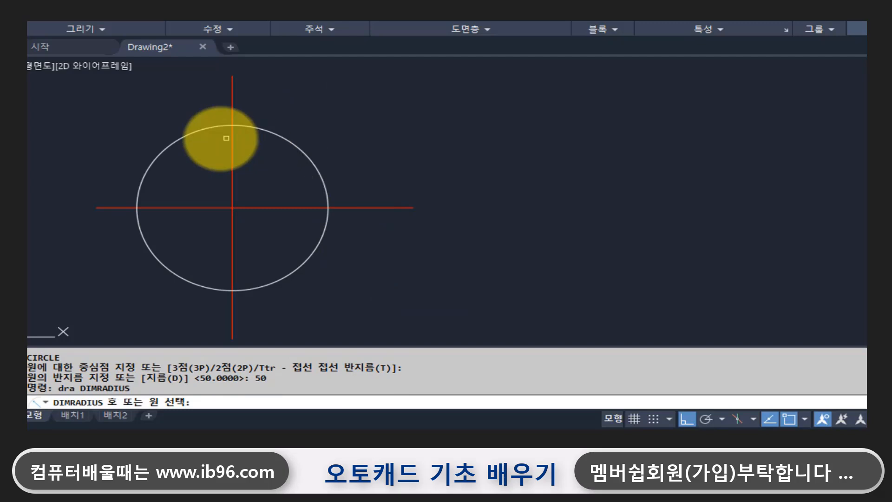
{"action": "left_click", "coordinate": [295, 146]}
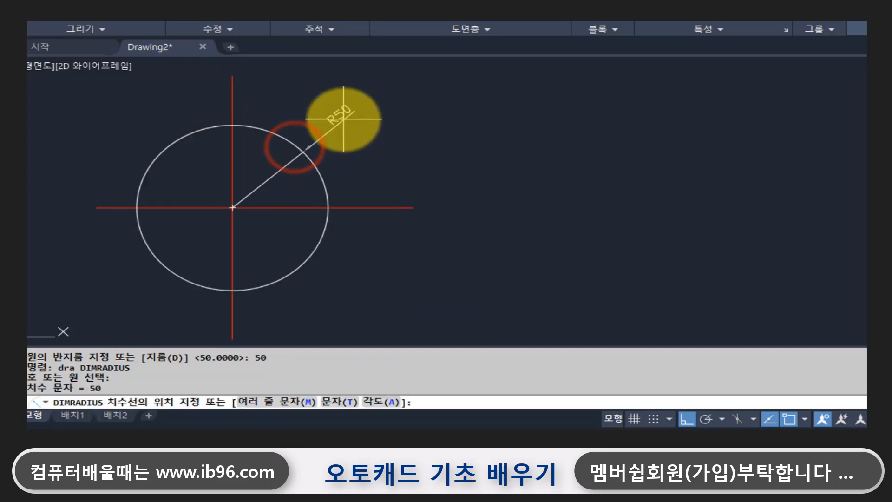
{"action": "left_click", "coordinate": [343, 120]}
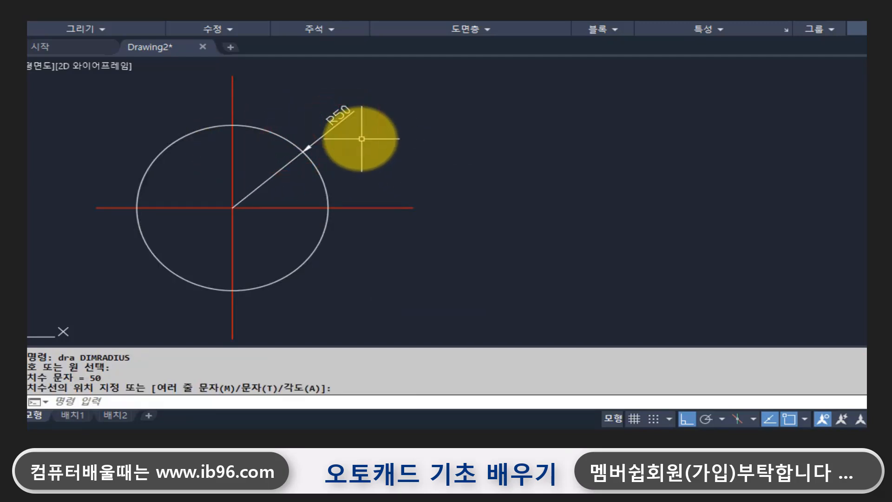
- Change the color of the radius dimension to yellow
{"action": "mouse_move", "coordinate": [348, 118]}
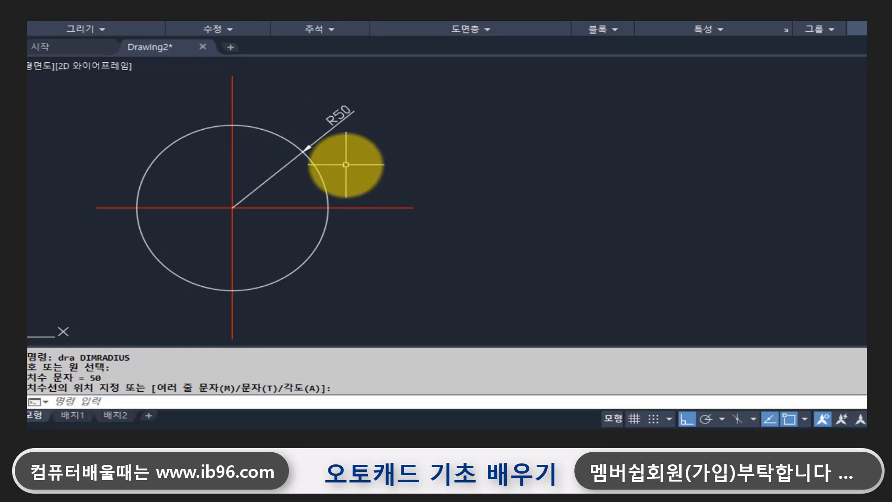
{"action": "left_click", "coordinate": [330, 131]}
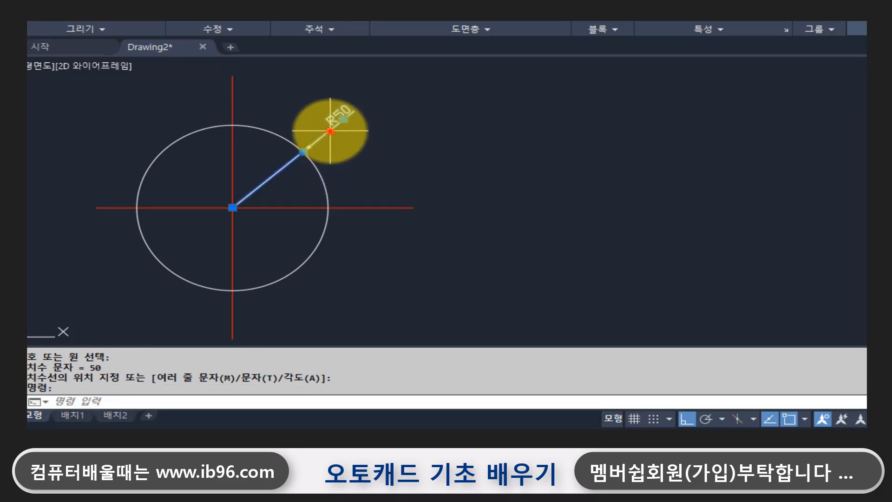
{"action": "left_click", "coordinate": [741, 22]}
{"action": "left_click", "coordinate": [711, 120]}
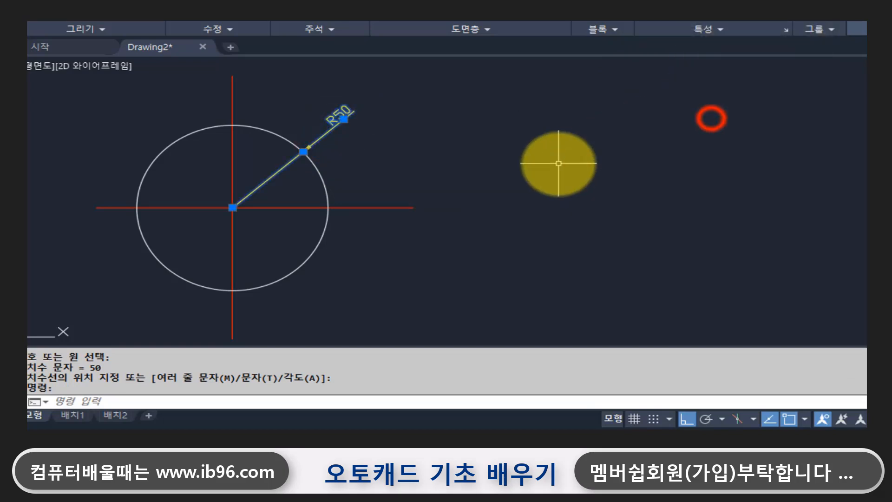
{"action": "key", "text": "Escape"}
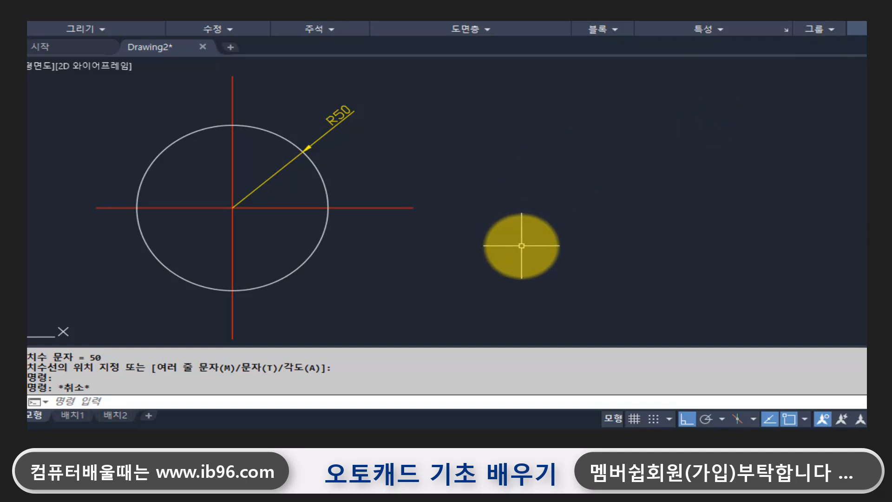
- Copy the two red centre lines horizontally into the empty area right of the circle
{"action": "type", "text": "co"}
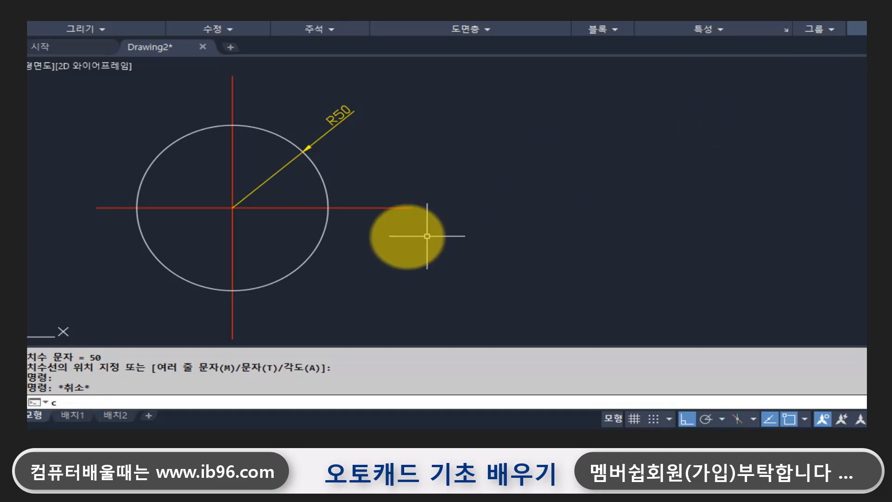
{"action": "key", "text": "Return"}
{"action": "left_click", "coordinate": [296, 208]}
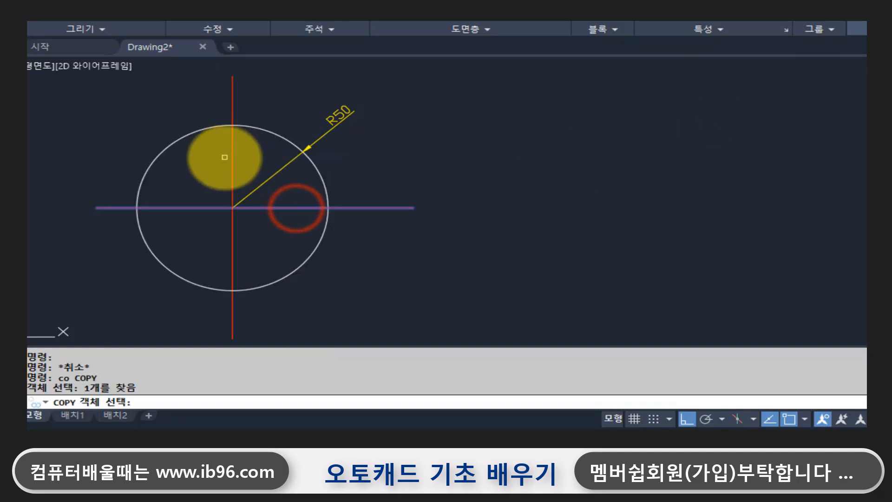
{"action": "left_click", "coordinate": [232, 149]}
{"action": "key", "text": "Return"}
{"action": "left_click", "coordinate": [372, 296]}
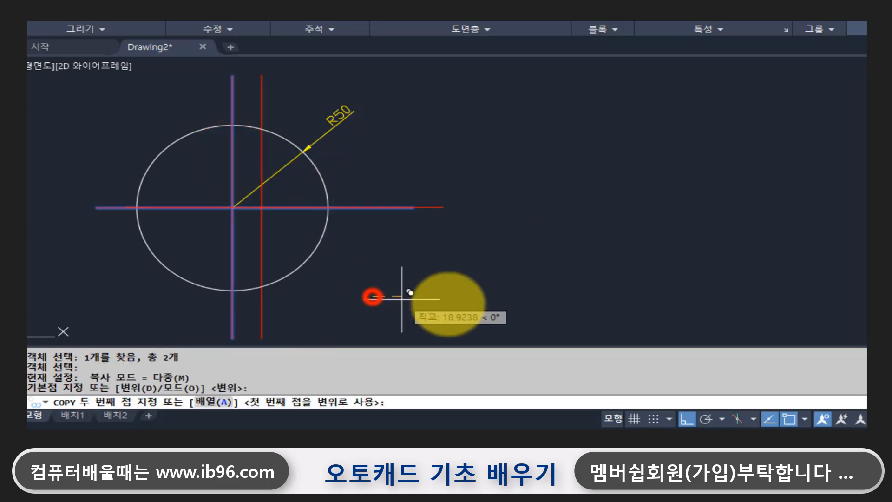
{"action": "left_click", "coordinate": [729, 295]}
{"action": "key", "text": "Escape"}
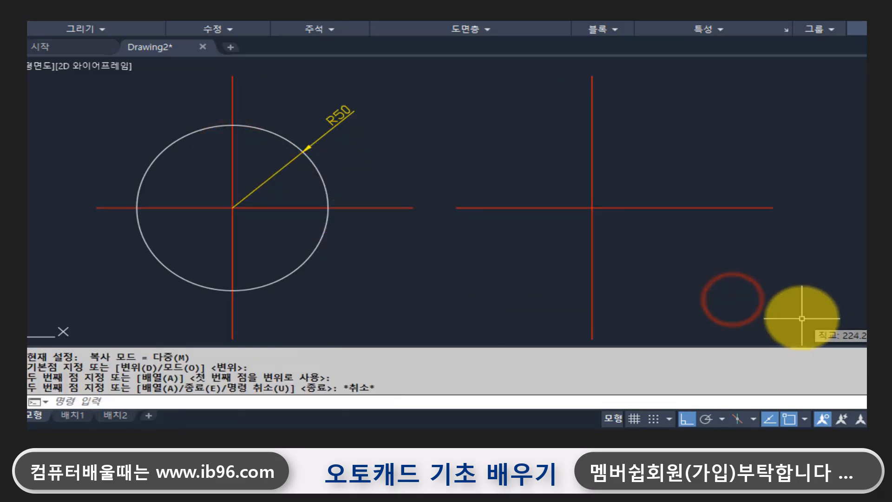
- Draw a circle centred on the copied lines' intersection, using the Diameter option with a value of 100
{"action": "middle_click_drag", "start_coordinate": [572, 277], "coordinate": [523, 275]}
{"action": "type", "text": "c"}
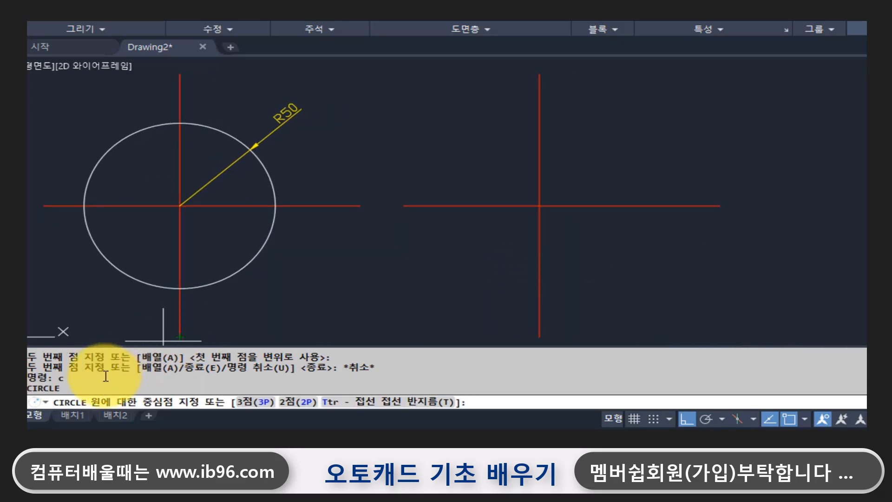
{"action": "left_click", "coordinate": [52, 383]}
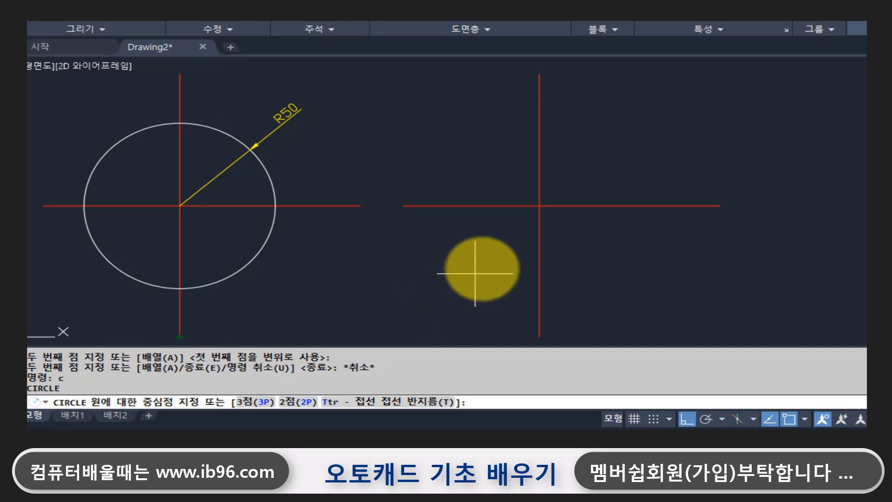
{"action": "left_click", "coordinate": [539, 204]}
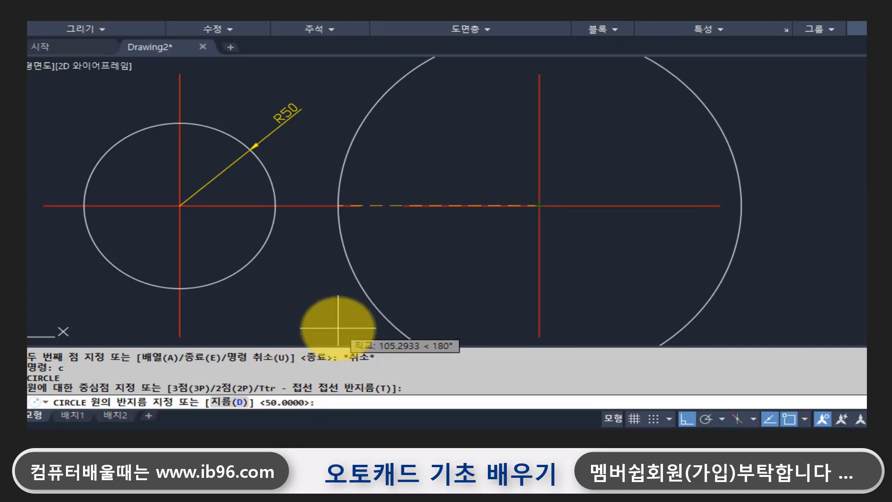
{"action": "type", "text": "d"}
{"action": "key", "text": "Return"}
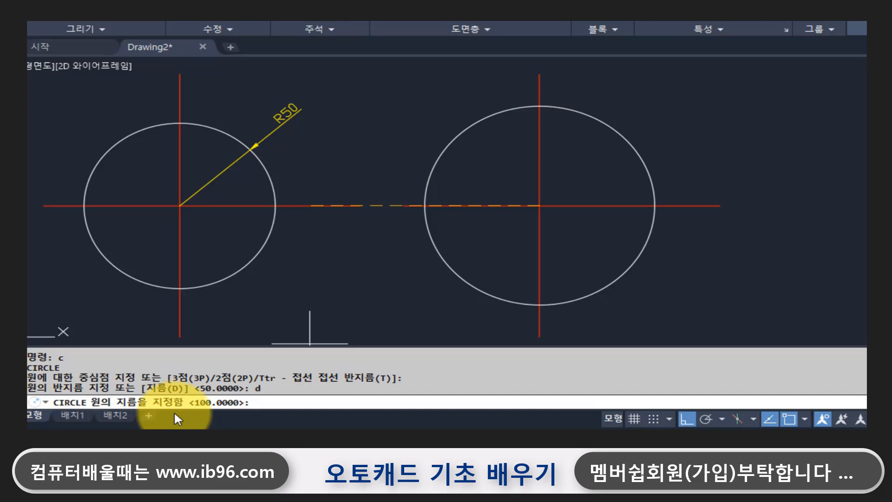
{"action": "type", "text": "100"}
{"action": "key", "text": "Return"}
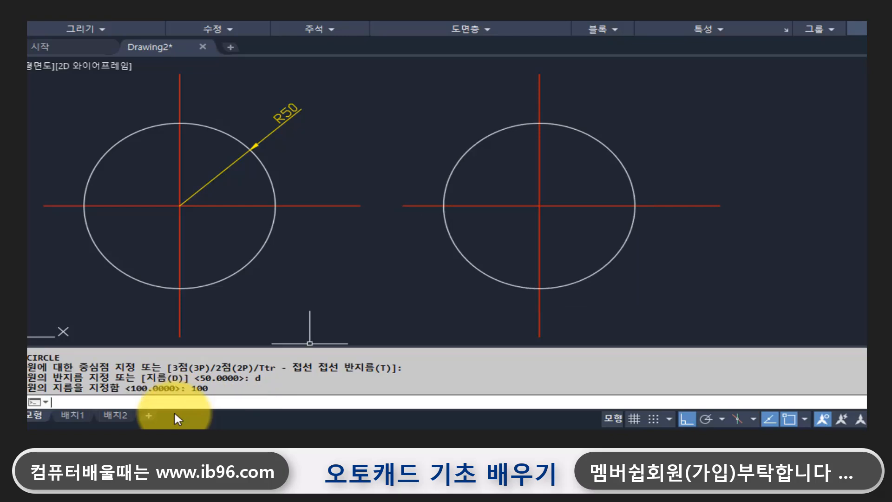
- Add a diameter dimension to the right-hand circle, with its text outside at the upper right
{"action": "type", "text": "ddi"}
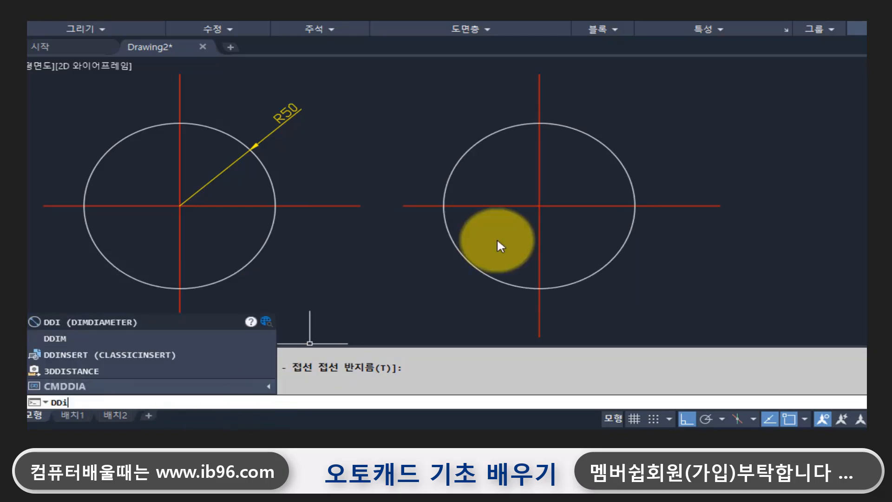
{"action": "key", "text": "Return"}
{"action": "left_click", "coordinate": [618, 156]}
{"action": "left_click", "coordinate": [663, 124]}
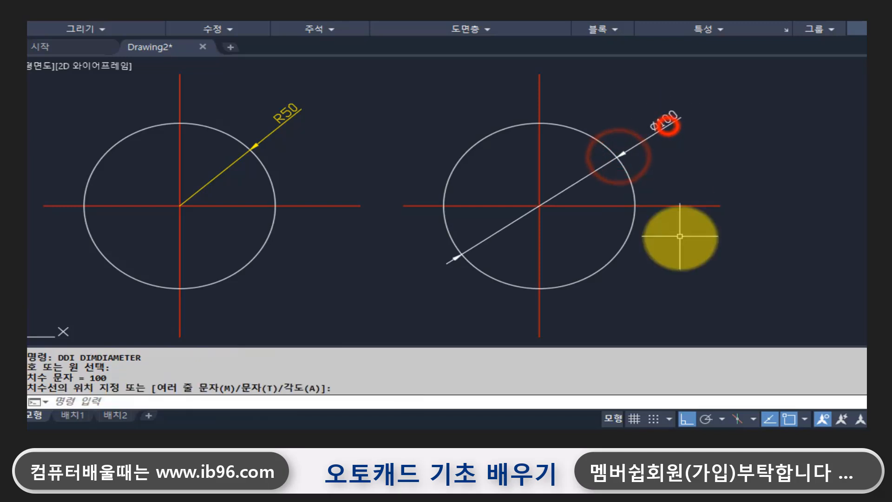
- Match the properties of the yellow radius dimension onto the diameter dimension
{"action": "type", "text": "ma"}
{"action": "key", "text": "Return"}
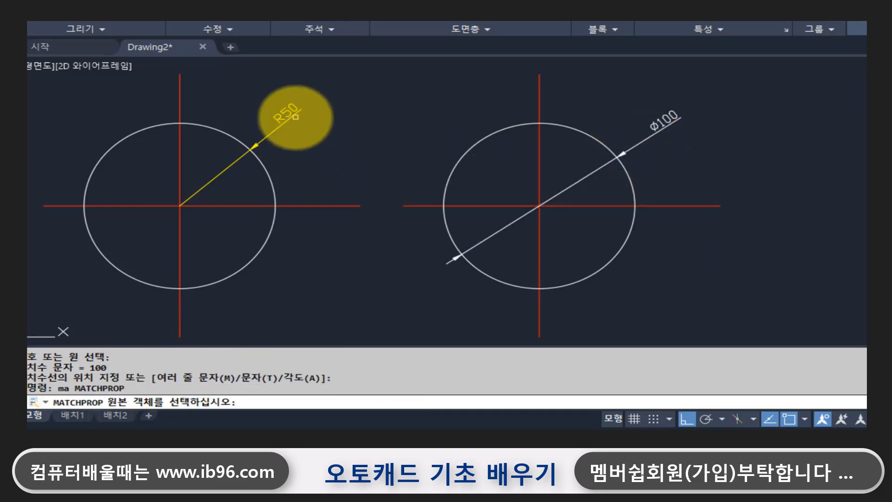
{"action": "left_click", "coordinate": [293, 116]}
{"action": "left_click", "coordinate": [670, 123]}
{"action": "key", "text": "Return"}
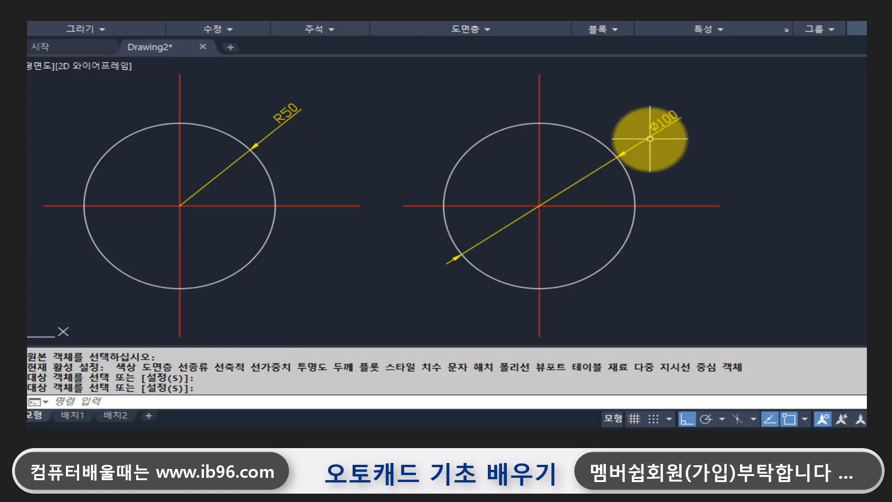
- Erase both circles with their centre lines and dimensions using a crossing selection window
{"action": "key", "text": "Escape"}
{"action": "type", "text": "e"}
{"action": "key", "text": "Return"}
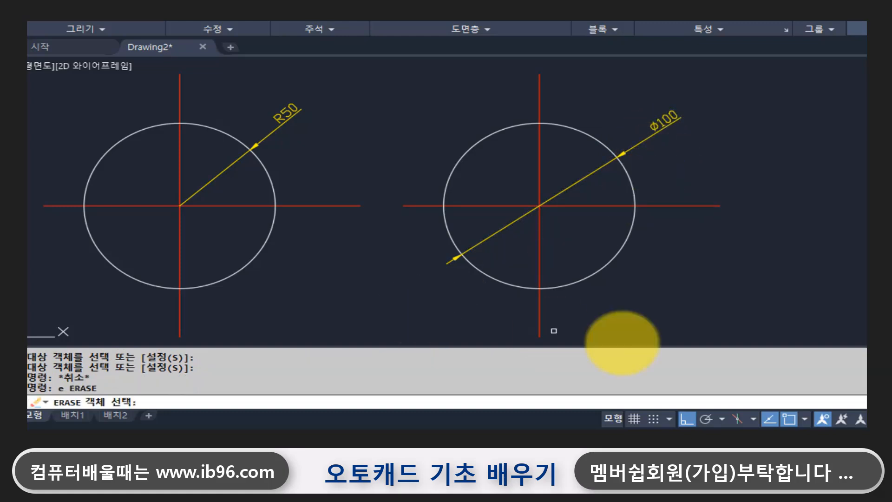
{"action": "left_click", "coordinate": [689, 312]}
{"action": "left_click", "coordinate": [93, 100]}
{"action": "key", "text": "Return"}
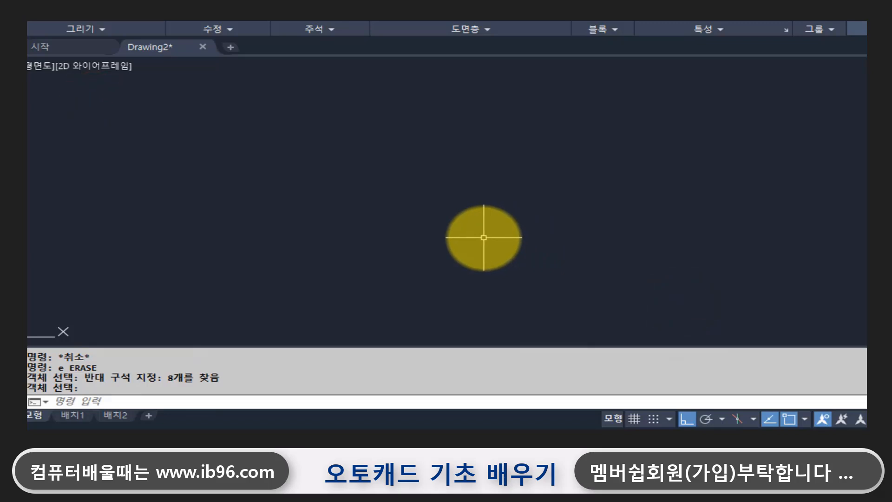
- Draw a closed triangle of three slanted lines in the middle of the drawing area with Ortho off
{"action": "key", "text": "Escape"}
{"action": "key", "text": "Escape"}
{"action": "type", "text": "l"}
{"action": "key", "text": "Return"}
{"action": "left_click", "coordinate": [333, 130]}
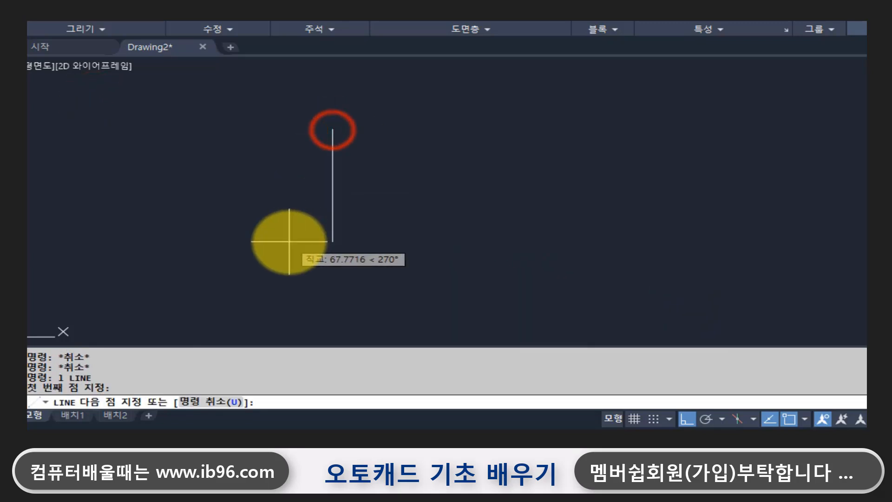
{"action": "left_click", "coordinate": [221, 280]}
{"action": "left_click", "coordinate": [472, 236]}
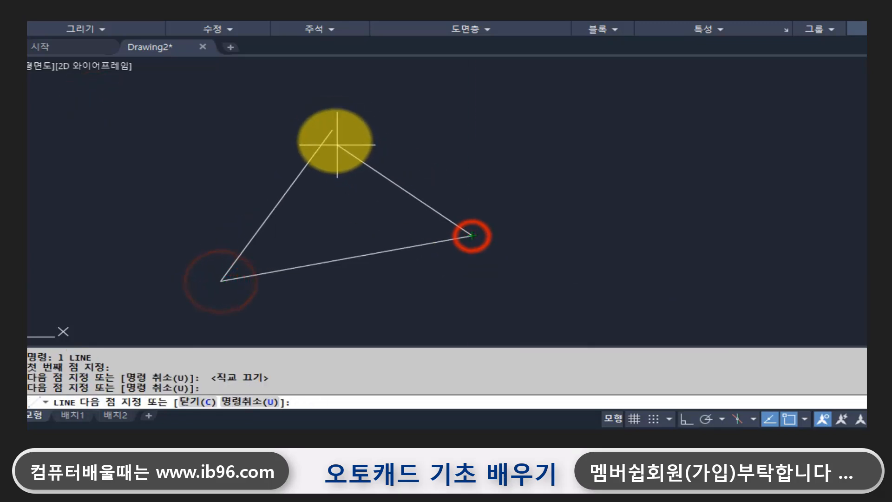
{"action": "left_click", "coordinate": [332, 131]}
{"action": "left_click", "coordinate": [333, 130]}
{"action": "key", "text": "Return"}
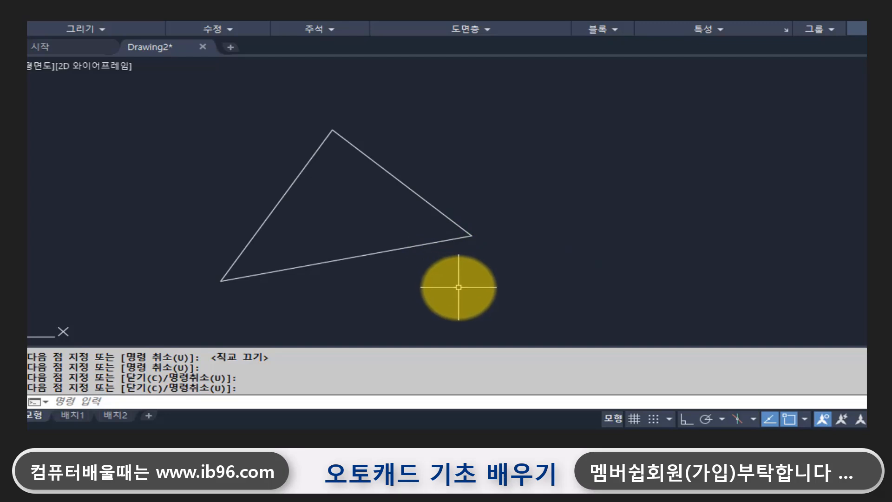
- Draw a three-point circle (3P) through the triangle's three corners, snapping to each endpoint
{"action": "type", "text": "c"}
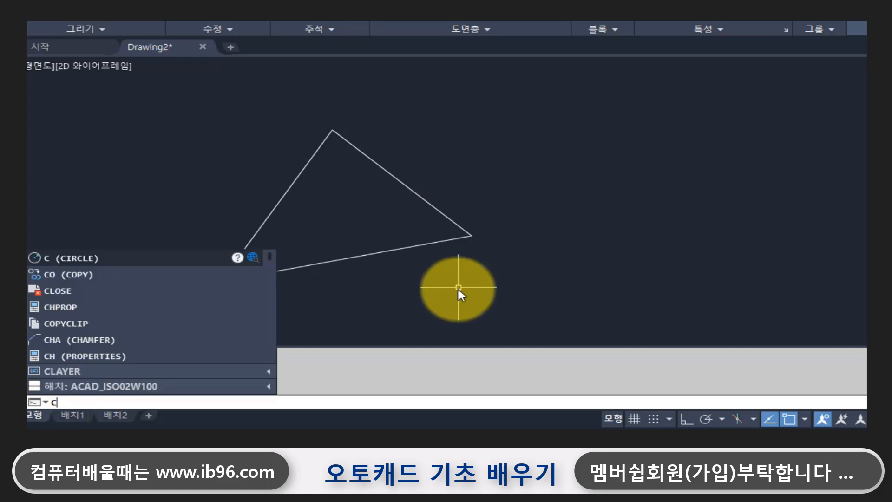
{"action": "key", "text": "Return"}
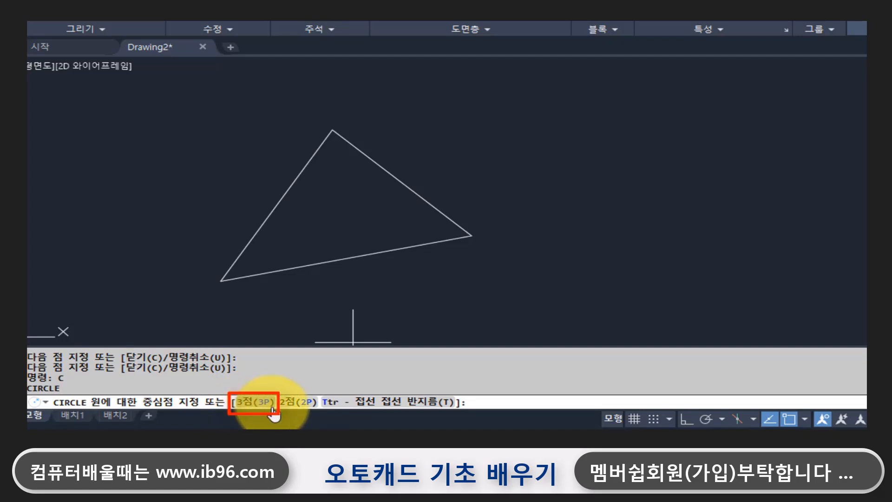
{"action": "type", "text": "3p"}
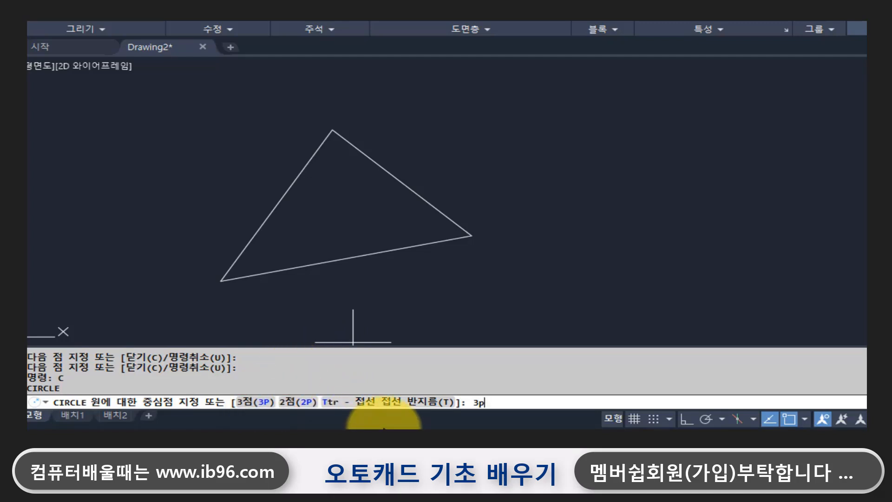
{"action": "key", "text": "Return"}
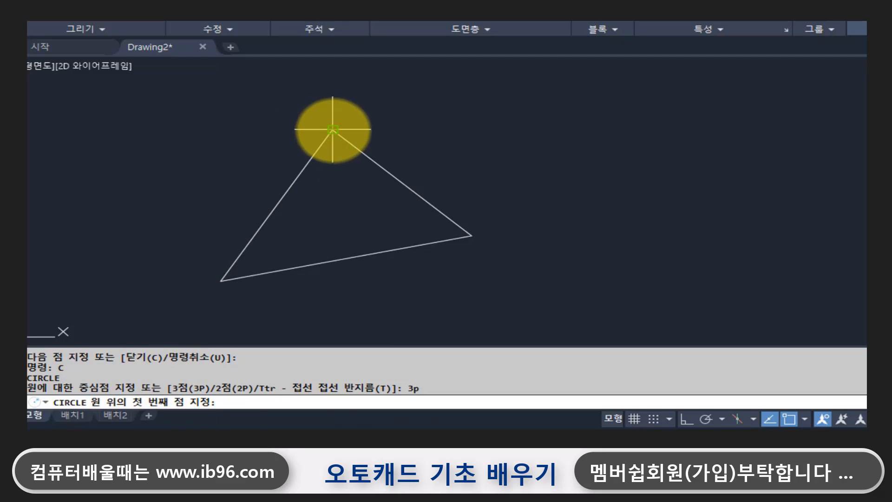
{"action": "left_click", "coordinate": [333, 129]}
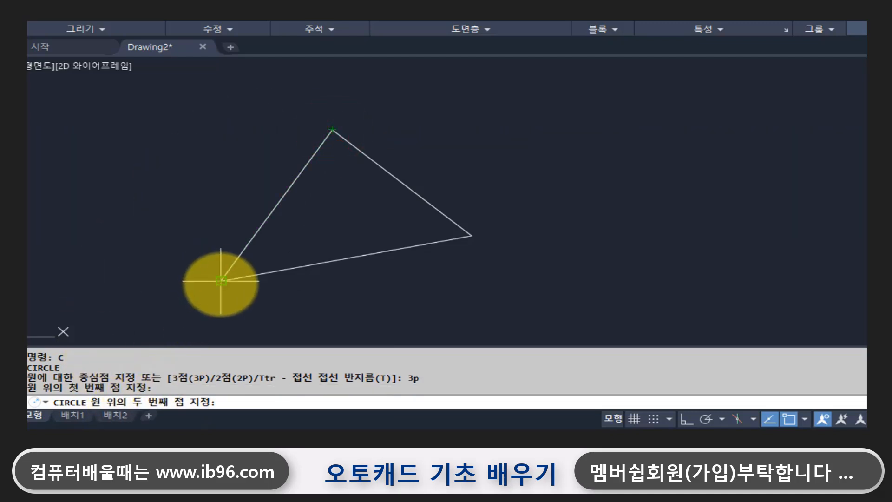
{"action": "left_click", "coordinate": [222, 280]}
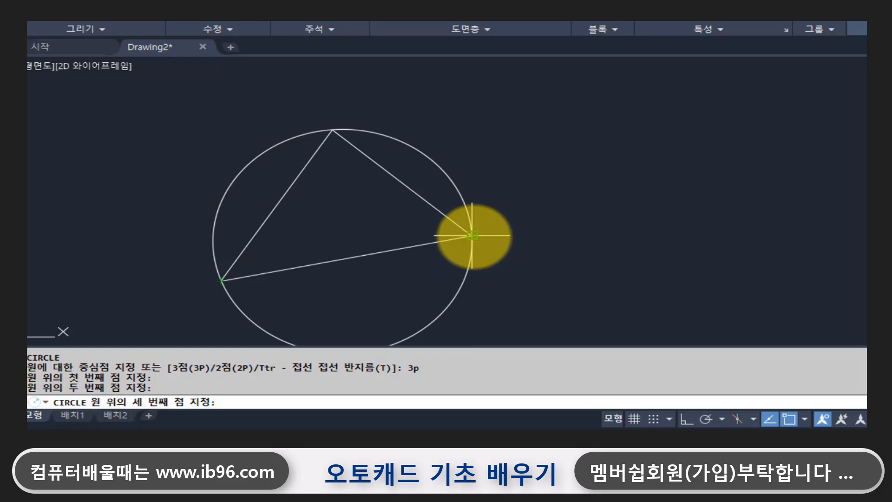
{"action": "left_click", "coordinate": [472, 236]}
{"action": "middle_click_drag", "start_coordinate": [352, 294], "coordinate": [334, 258]}
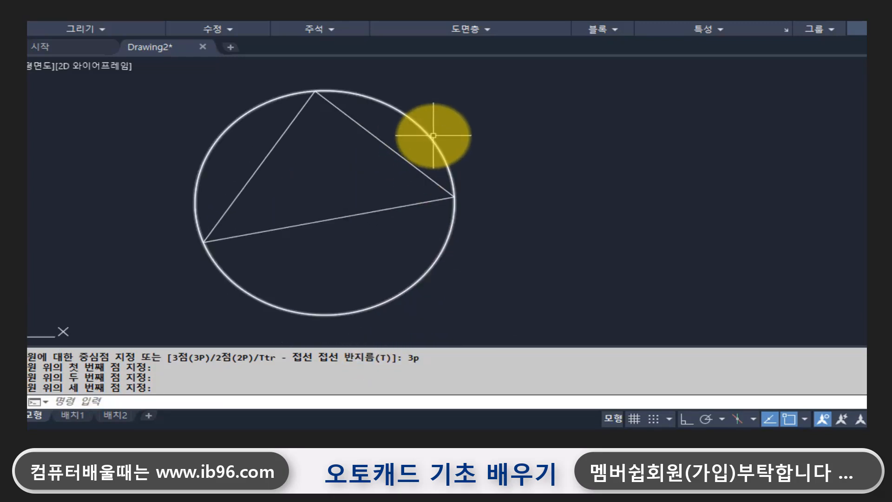
{"action": "mouse_move", "coordinate": [433, 136]}
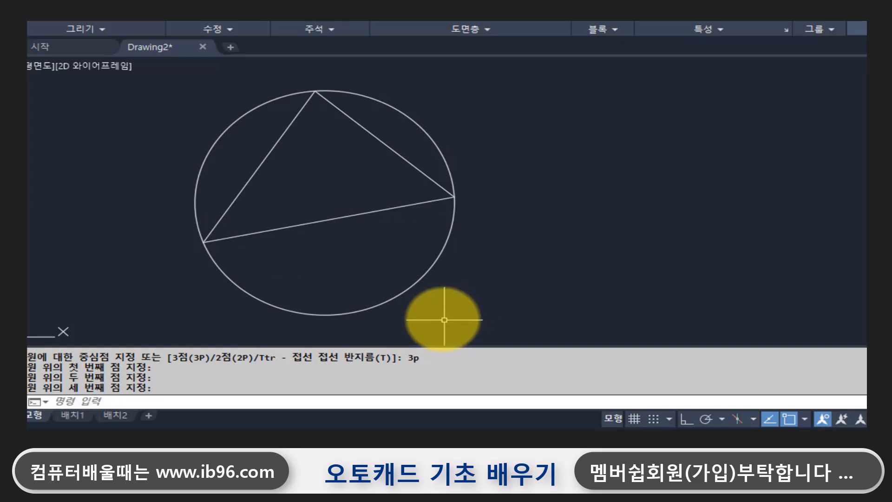
- Erase the triangle and its circumscribed circle using a crossing selection window
{"action": "key", "text": "Escape"}
{"action": "type", "text": "e"}
{"action": "key", "text": "Return"}
{"action": "left_click", "coordinate": [484, 313]}
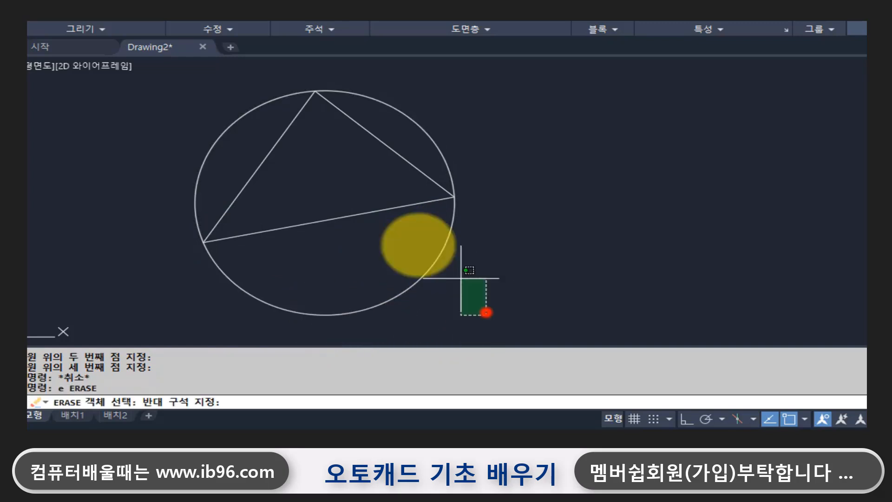
{"action": "left_click", "coordinate": [148, 93]}
{"action": "key", "text": "Escape"}
{"action": "key", "text": "Escape"}
- Draw a single slanted line rising from lower left to upper right in the middle of the drawing area
{"action": "type", "text": "l"}
{"action": "key", "text": "Return"}
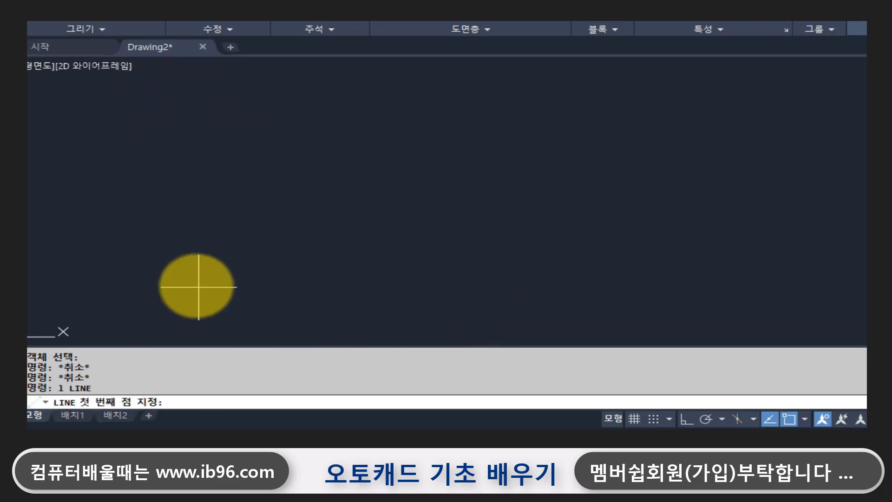
{"action": "left_click", "coordinate": [195, 285]}
{"action": "left_click", "coordinate": [430, 148]}
{"action": "key", "text": "Return"}
{"action": "middle_click_drag", "start_coordinate": [327, 252], "coordinate": [336, 235]}
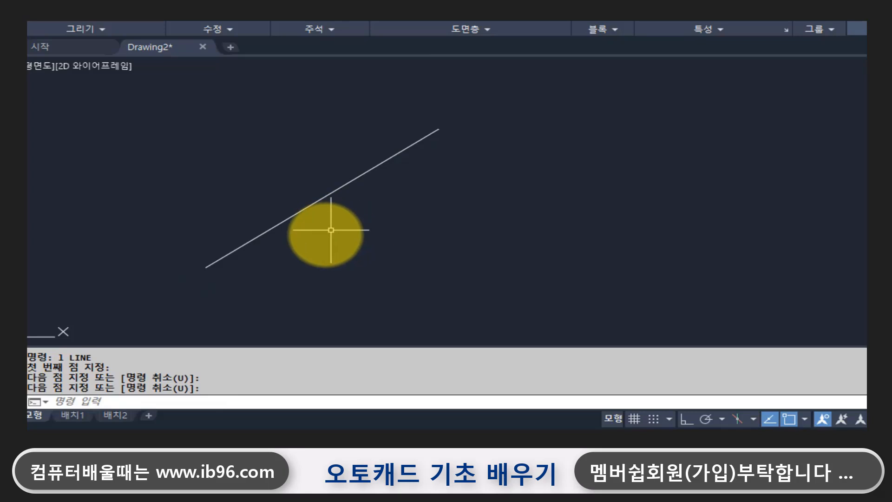
{"action": "type", "text": "l"}
{"action": "key", "text": "Return"}
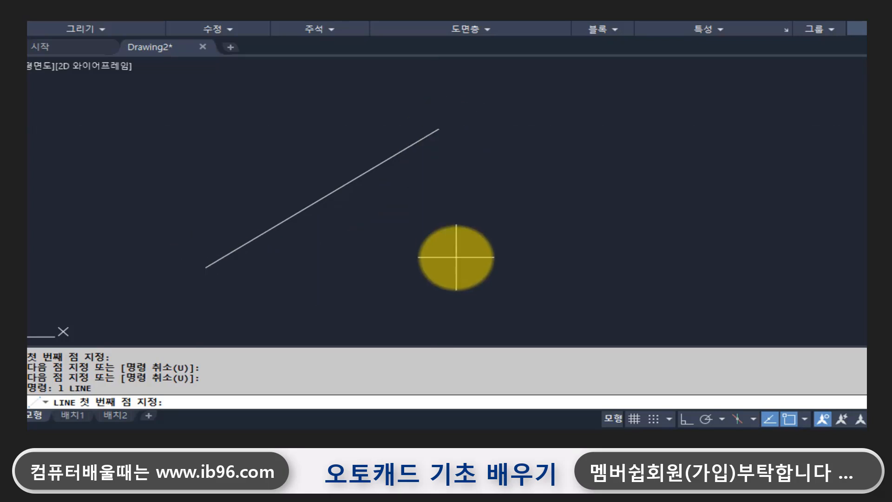
{"action": "key", "text": "Escape"}
{"action": "key", "text": "Escape"}
{"action": "key", "text": "Escape"}
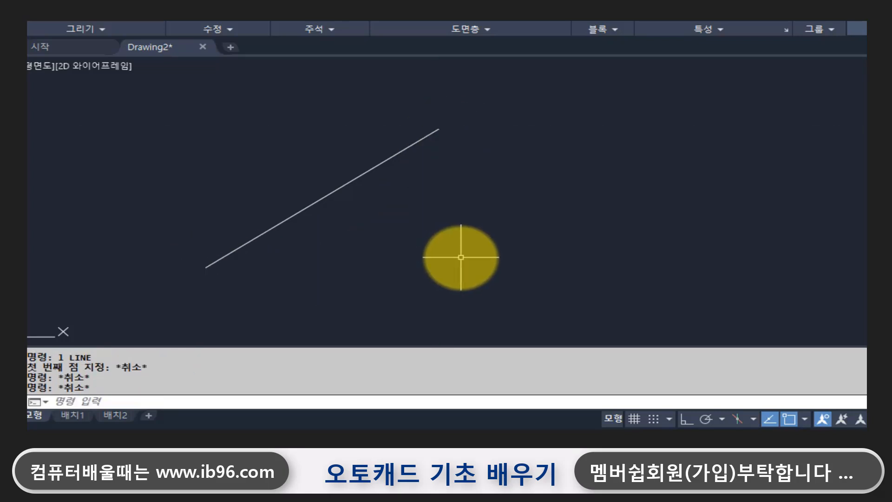
- Draw a two-point circle (2P) using the slanted line's two endpoints as the ends of its diameter
{"action": "type", "text": "c"}
{"action": "key", "text": "Return"}
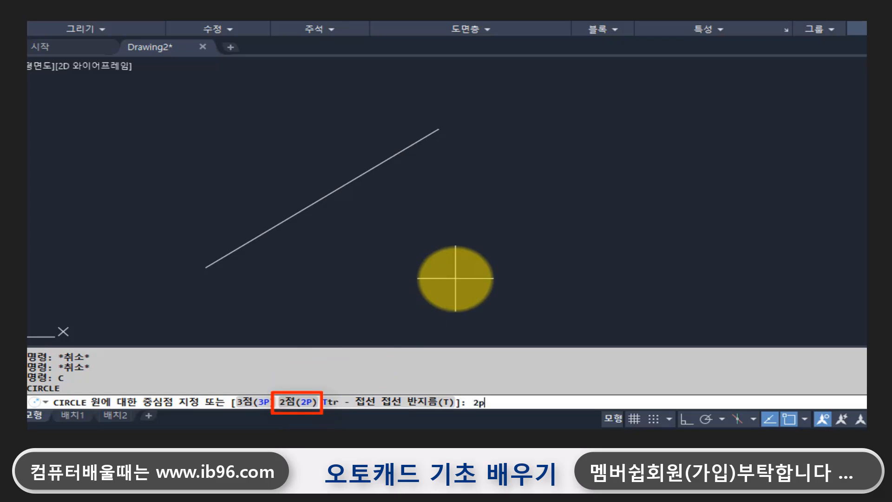
{"action": "key", "text": "Return"}
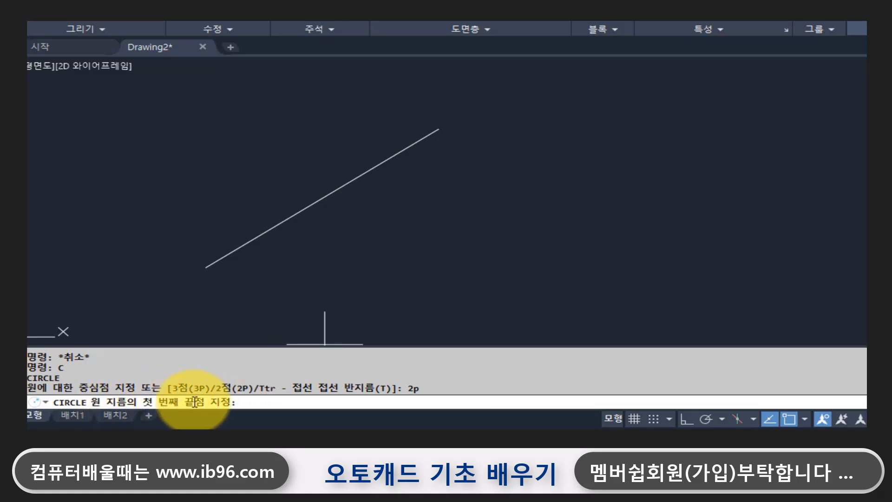
{"action": "left_click", "coordinate": [206, 268]}
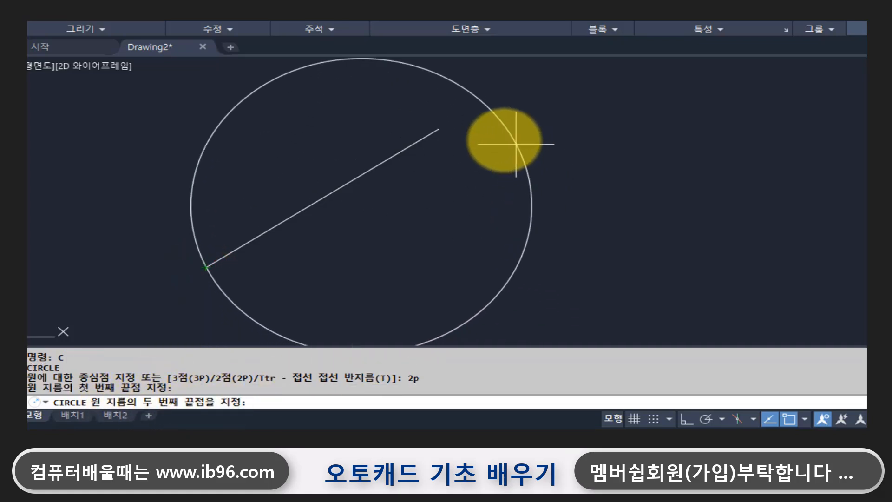
{"action": "left_click", "coordinate": [436, 128]}
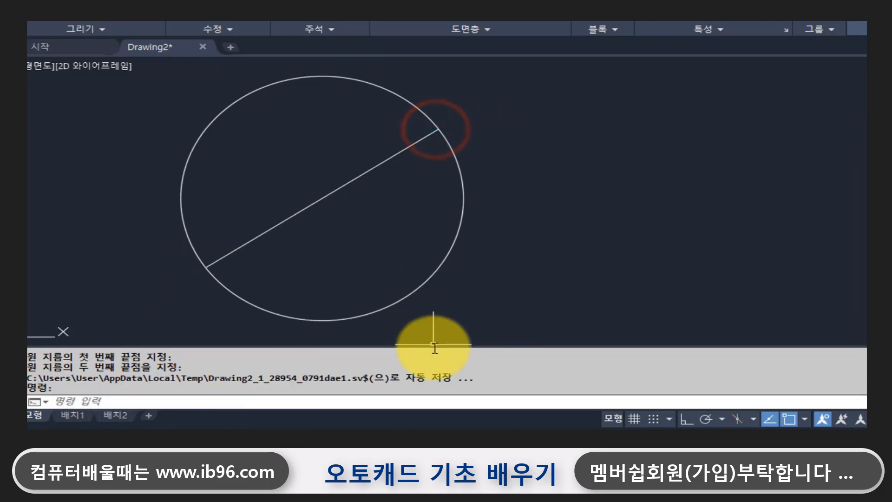
- Select the slanted line and the circle to examine how their grip points coincide, and clear the selection
{"action": "left_click", "coordinate": [378, 165]}
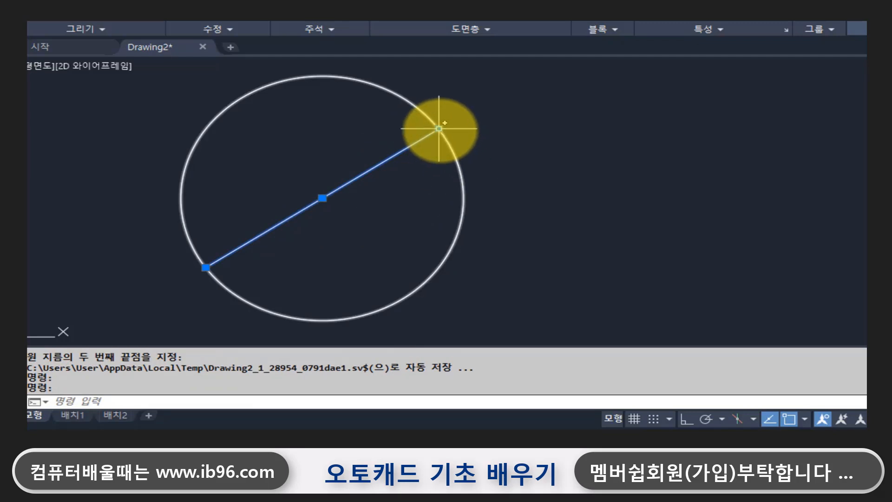
{"action": "mouse_move", "coordinate": [439, 129]}
{"action": "left_click", "coordinate": [464, 191]}
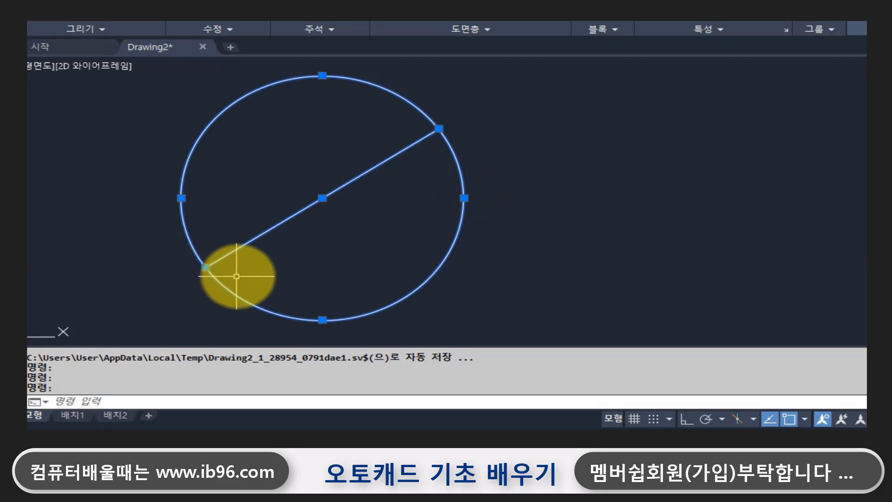
{"action": "key", "text": "Escape"}
- Review the 2P circle prompts in the command history, highlighting the option line and the first and second diameter endpoint prompts
{"action": "left_click", "coordinate": [278, 223]}
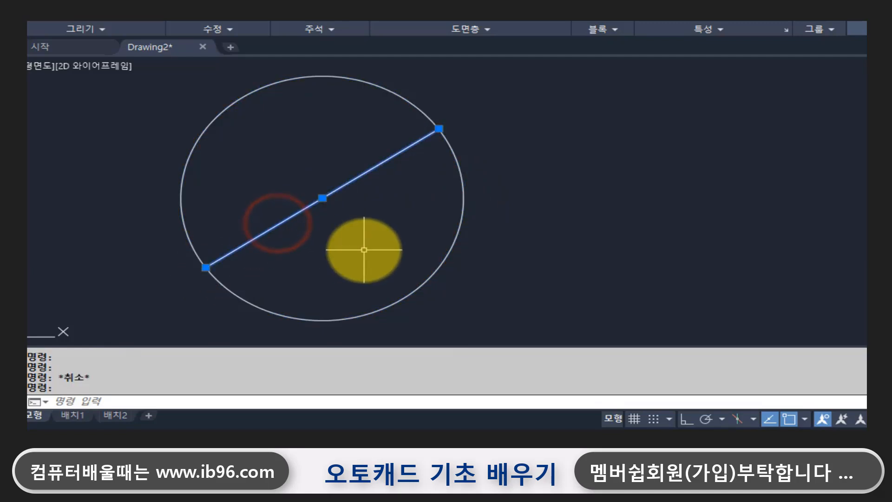
{"action": "left_click", "coordinate": [199, 374]}
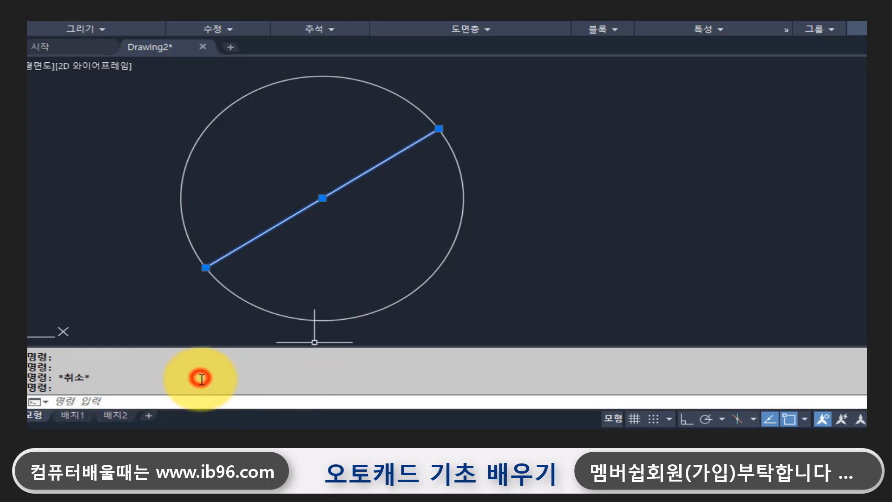
{"action": "scroll", "coordinate": [210, 384], "scroll_direction": "up", "scroll_amount": 2}
{"action": "scroll", "coordinate": [210, 384], "scroll_direction": "up", "scroll_amount": 1}
{"action": "scroll", "coordinate": [210, 383], "scroll_direction": "down", "scroll_amount": 1}
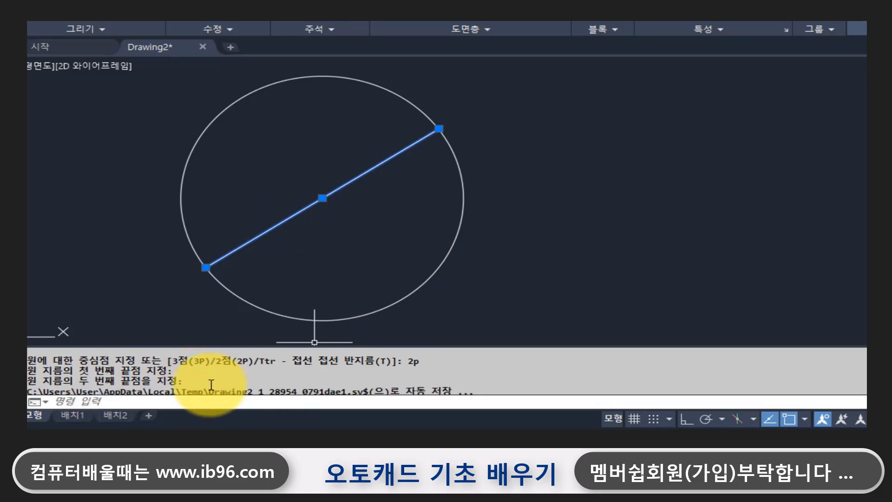
{"action": "left_click_drag", "start_coordinate": [62, 361], "coordinate": [411, 361]}
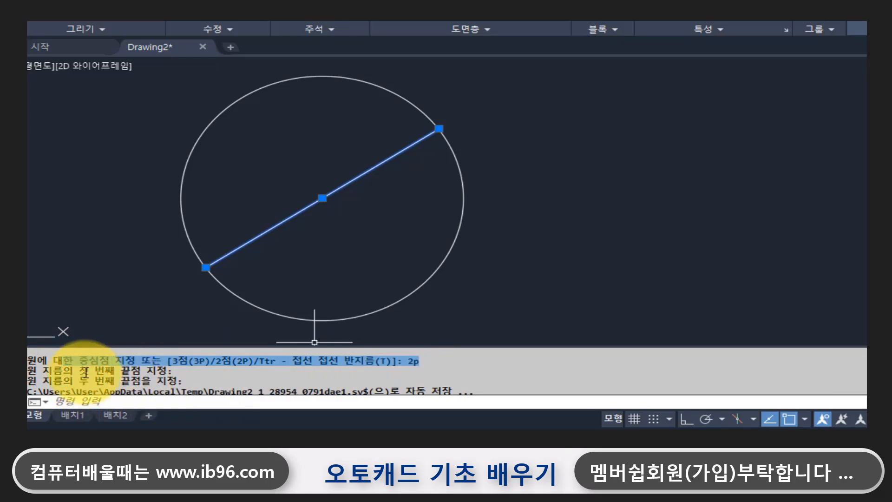
{"action": "left_click_drag", "start_coordinate": [32, 369], "coordinate": [178, 372]}
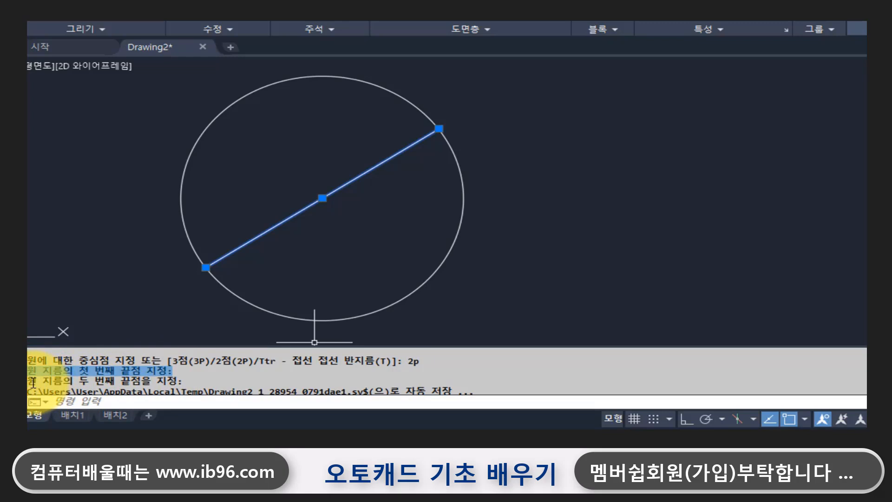
{"action": "left_click_drag", "start_coordinate": [31, 381], "coordinate": [187, 382]}
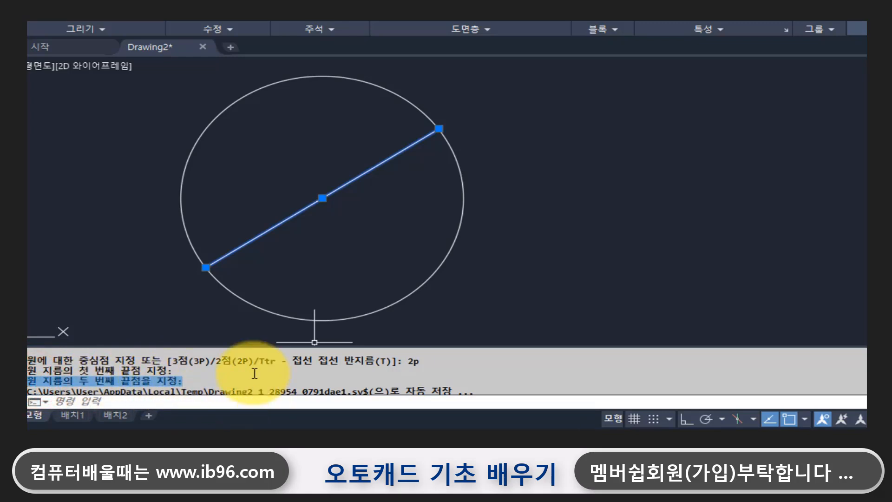
{"action": "left_click", "coordinate": [229, 368]}
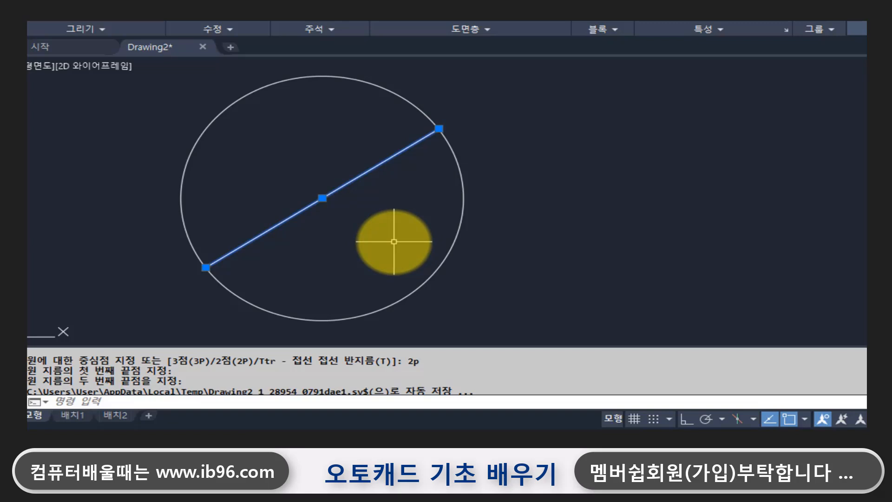
{"action": "key", "text": "Escape"}
{"action": "key", "text": "Escape"}
{"action": "key", "text": "Escape"}
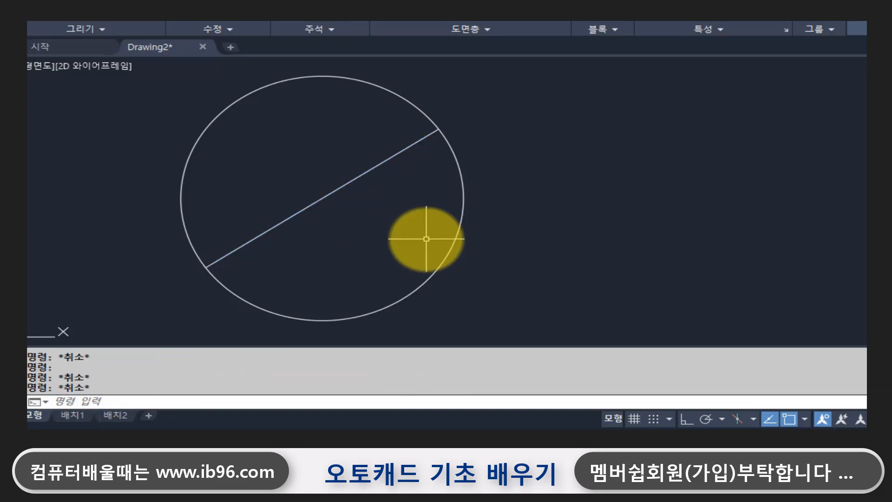
- Erase the two-point circle and its slanted diameter line with a crossing selection window
{"action": "type", "text": "e"}
{"action": "key", "text": "Return"}
{"action": "left_click", "coordinate": [499, 277]}
{"action": "left_click", "coordinate": [181, 135]}
{"action": "key", "text": "Return"}
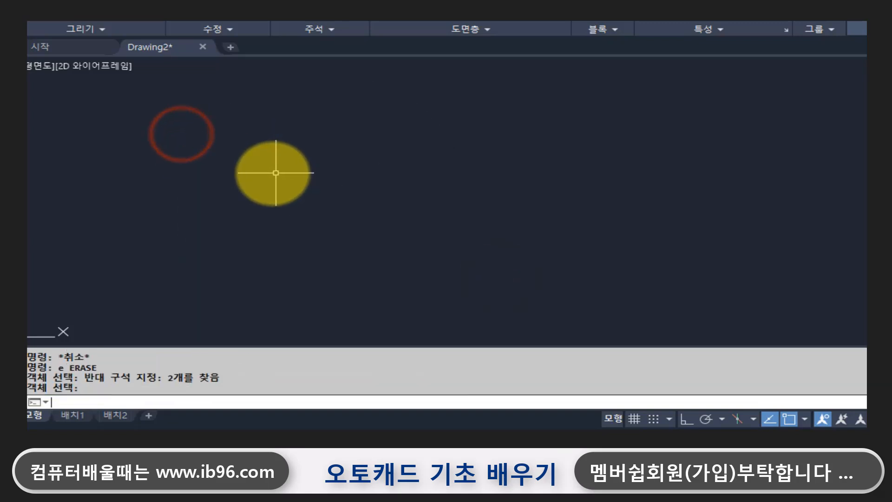
- Draw two connected lines forming a sideways V that opens to the right
{"action": "type", "text": "l"}
{"action": "key", "text": "Return"}
{"action": "left_click", "coordinate": [391, 122]}
{"action": "left_click", "coordinate": [137, 222]}
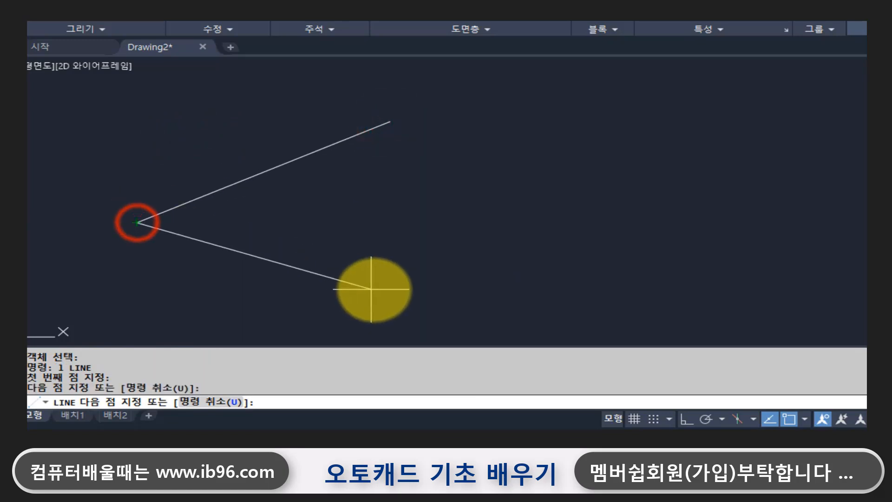
{"action": "left_click", "coordinate": [384, 293]}
- Draw a tangent-tangent-radius circle of radius 50 touching the upper and lower lines of the V
{"action": "type", "text": "c"}
{"action": "key", "text": "Return"}
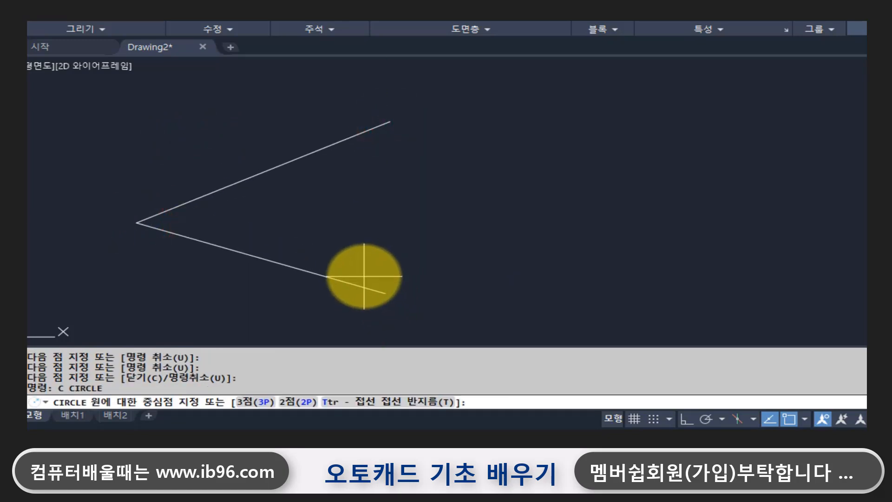
{"action": "type", "text": "t"}
{"action": "key", "text": "Return"}
{"action": "left_click", "coordinate": [279, 162]}
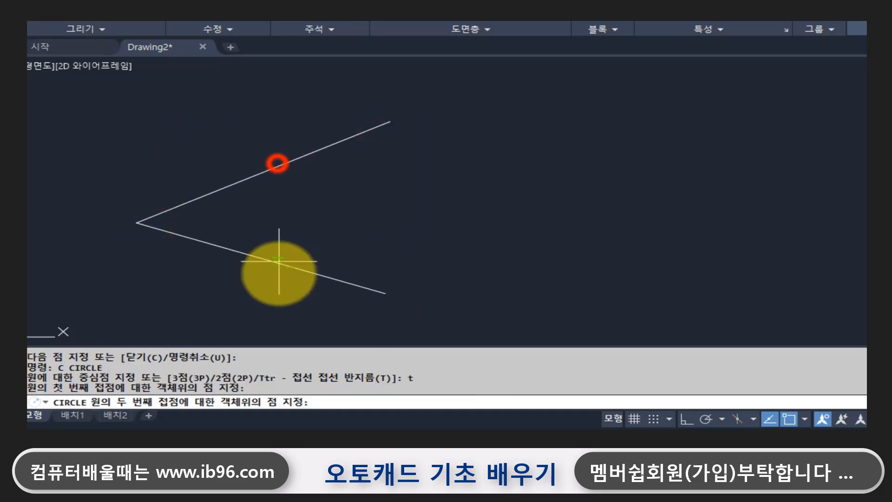
{"action": "left_click", "coordinate": [283, 267]}
{"action": "type", "text": "50"}
{"action": "key", "text": "Return"}
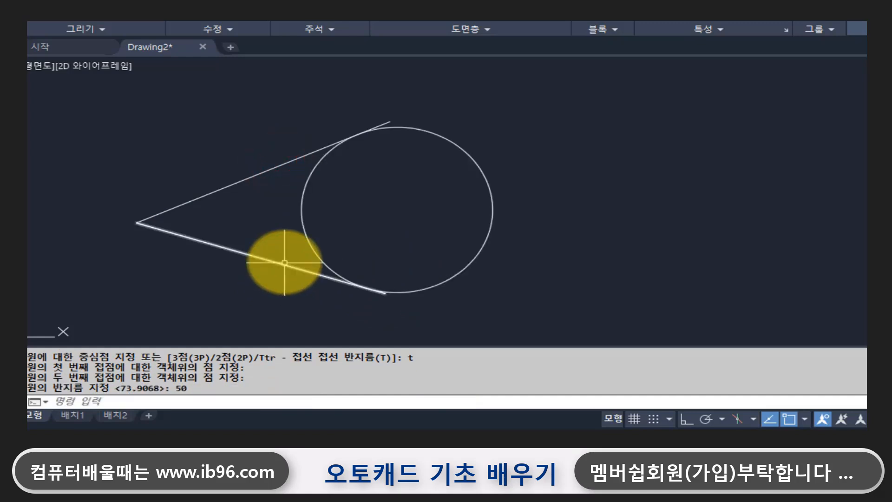
- Erase the radius 50 circle between the two lines
{"action": "left_click", "coordinate": [536, 199]}
{"action": "left_click", "coordinate": [414, 211]}
{"action": "type", "text": "e"}
{"action": "key", "text": "Return"}
{"action": "key", "text": "Escape"}
{"action": "key", "text": "Escape"}
- Draw a tangent-tangent-radius circle of radius 30 touching the upper and lower lines of the V
{"action": "type", "text": "c"}
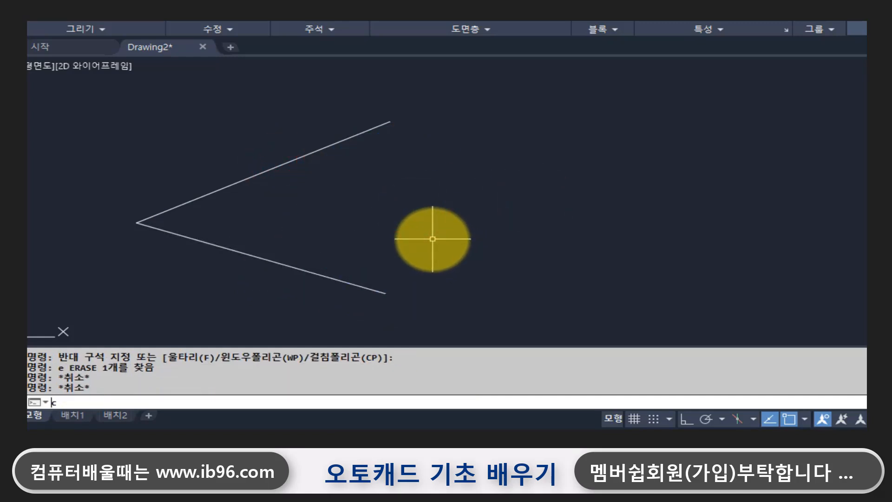
{"action": "key", "text": "Return"}
{"action": "type", "text": "t"}
{"action": "key", "text": "Return"}
{"action": "left_click", "coordinate": [279, 162]}
{"action": "left_click", "coordinate": [285, 257]}
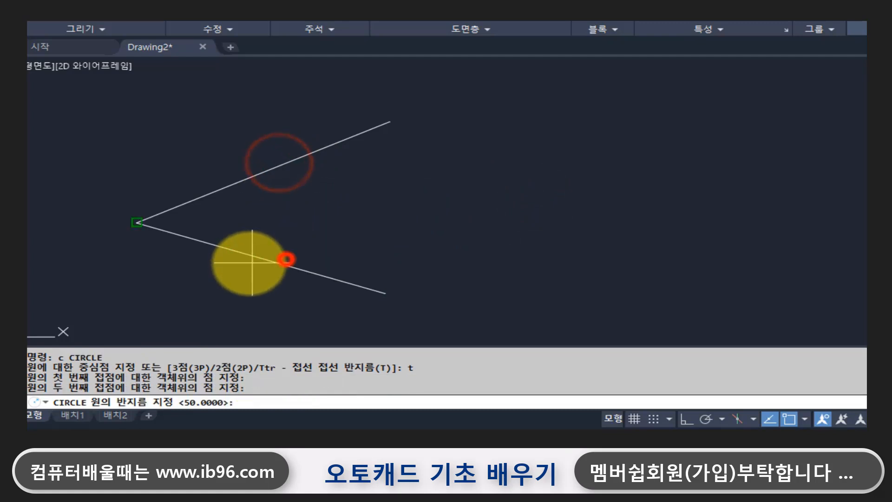
{"action": "type", "text": "30"}
{"action": "key", "text": "Return"}
- Add a radius dimension to the circle, placed outside its upper right, and colour the dimension yellow
{"action": "type", "text": "dra"}
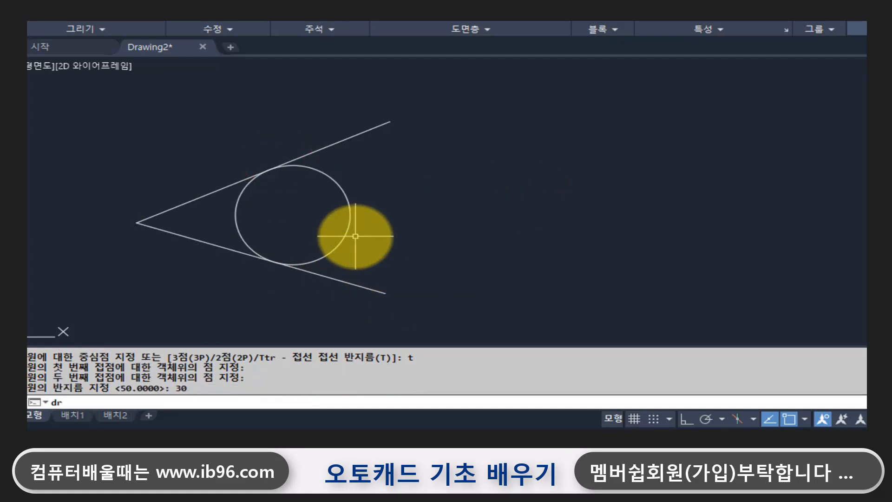
{"action": "key", "text": "Return"}
{"action": "left_click", "coordinate": [349, 205]}
{"action": "left_click", "coordinate": [384, 178]}
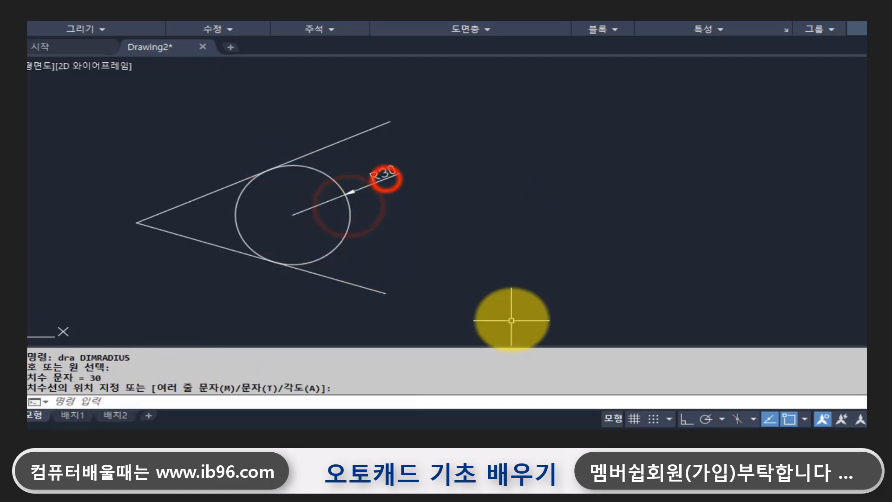
{"action": "left_click", "coordinate": [388, 173]}
{"action": "left_click", "coordinate": [747, 21]}
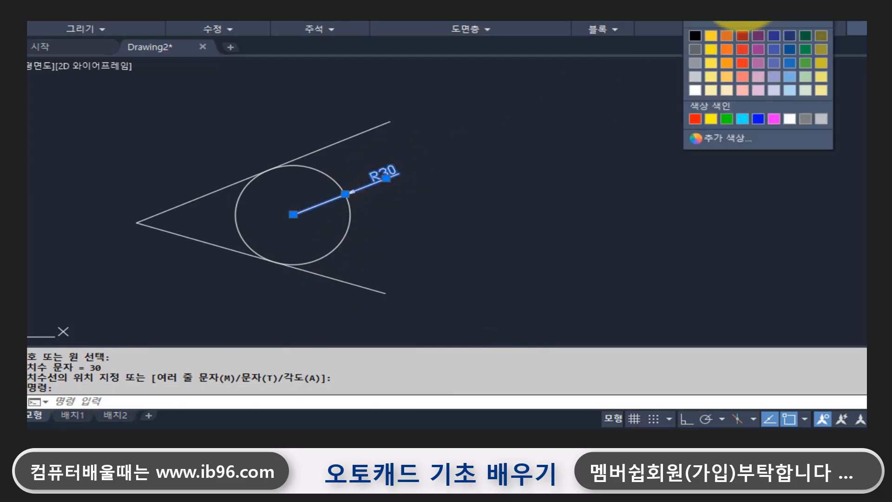
{"action": "left_click", "coordinate": [711, 119]}
{"action": "key", "text": "Escape"}
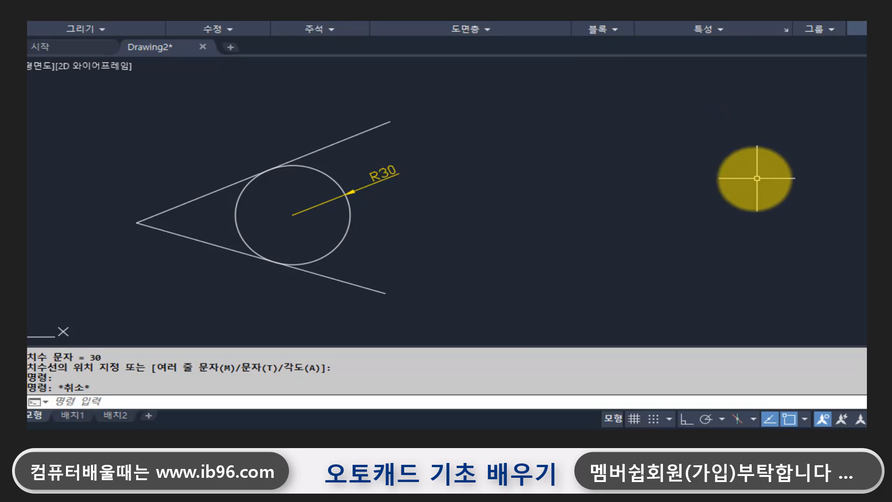
{"action": "left_click", "coordinate": [350, 137]}
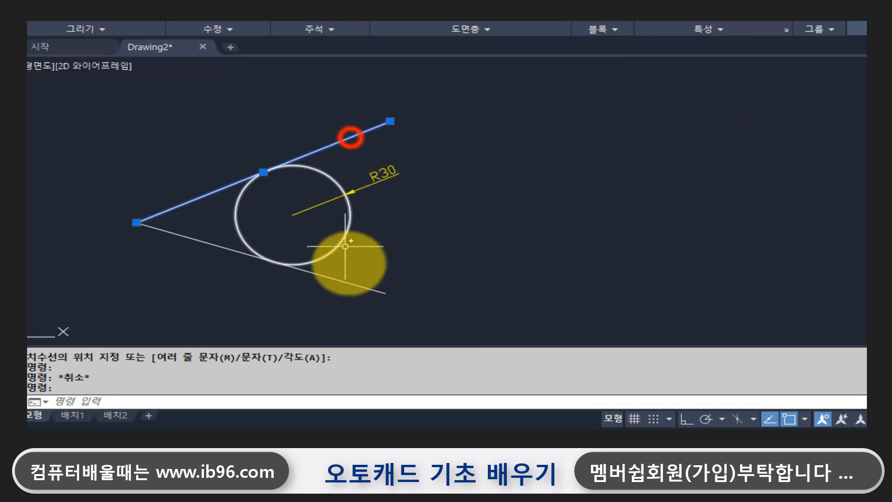
{"action": "left_click", "coordinate": [361, 287]}
{"action": "key", "text": "Escape"}
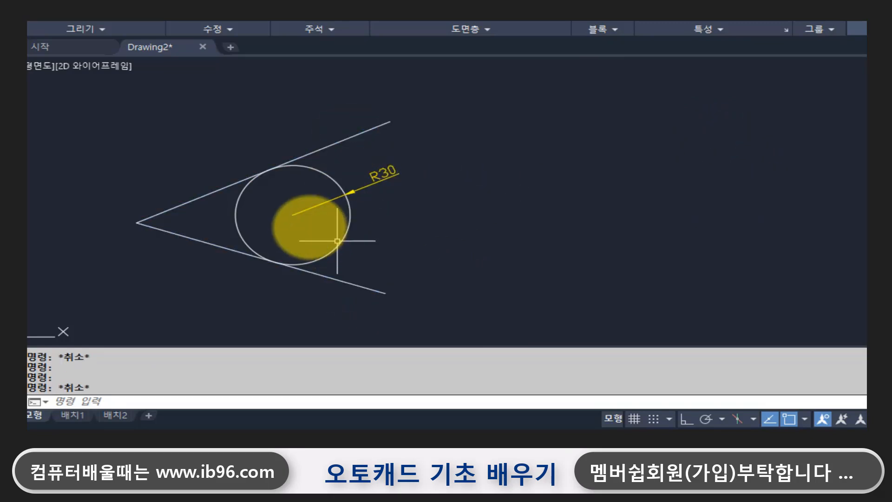
- Place a point where the circle touches the upper line
{"action": "scroll", "coordinate": [310, 225], "scroll_direction": "up", "scroll_amount": 2}
{"action": "middle_click_drag", "start_coordinate": [359, 234], "coordinate": [369, 255]}
{"action": "left_click", "coordinate": [346, 119]}
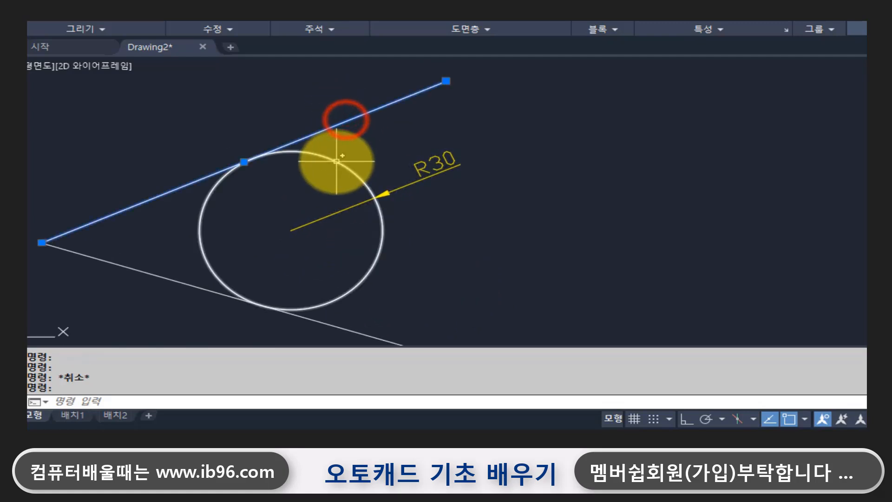
{"action": "left_click", "coordinate": [339, 158]}
{"action": "key", "text": "Escape"}
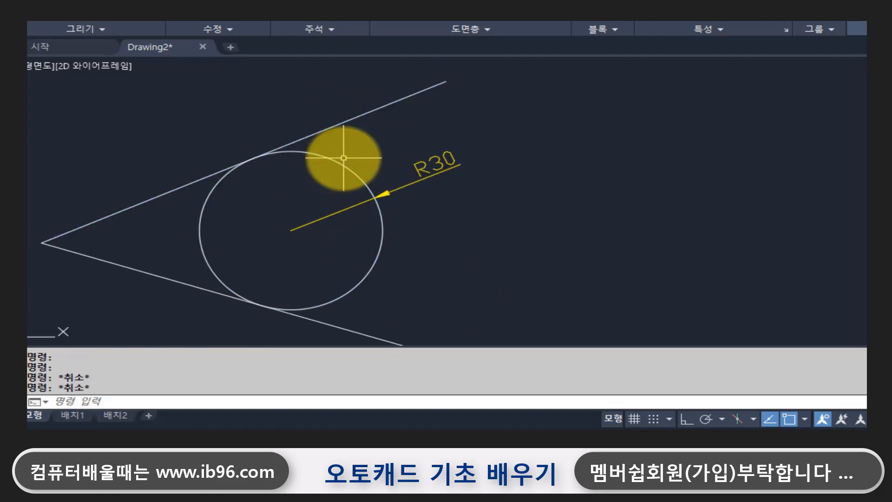
{"action": "type", "text": "po"}
{"action": "key", "text": "Return"}
{"action": "left_click", "coordinate": [252, 158]}
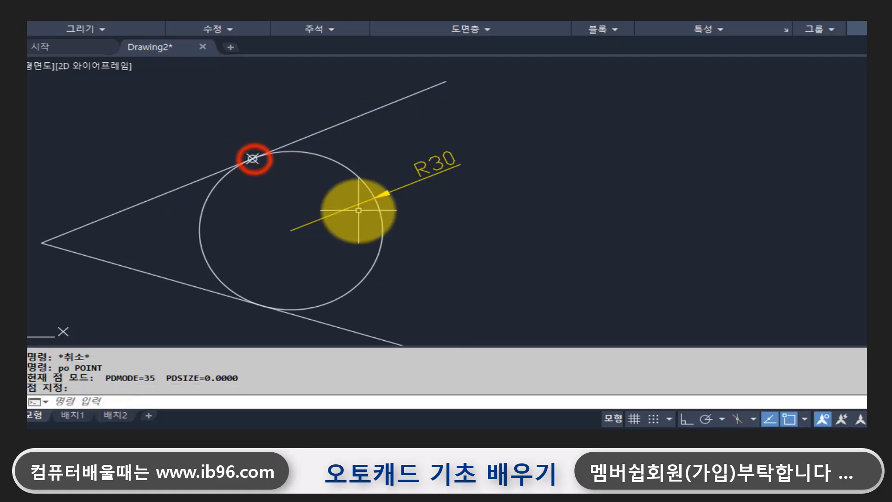
- Place a point where the circle touches the lower line
{"action": "left_click", "coordinate": [338, 326]}
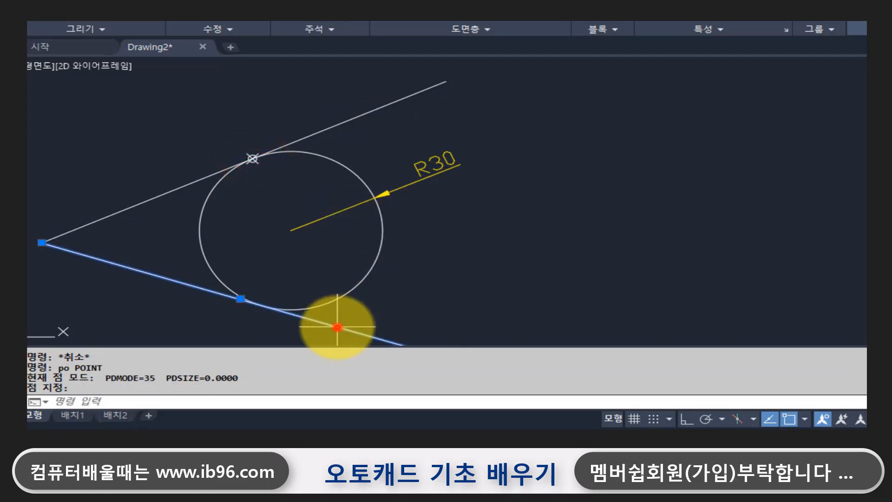
{"action": "left_click", "coordinate": [333, 300]}
{"action": "key", "text": "Escape"}
{"action": "type", "text": "po"}
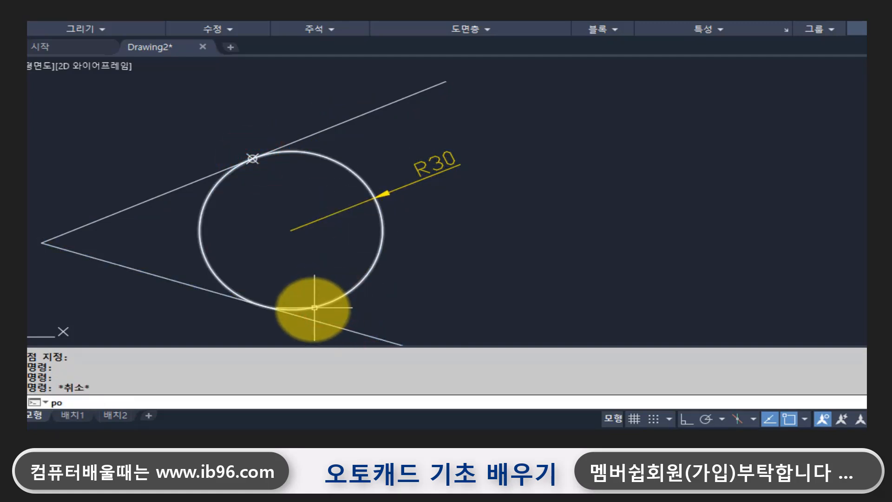
{"action": "key", "text": "Return"}
{"action": "left_click", "coordinate": [263, 305]}
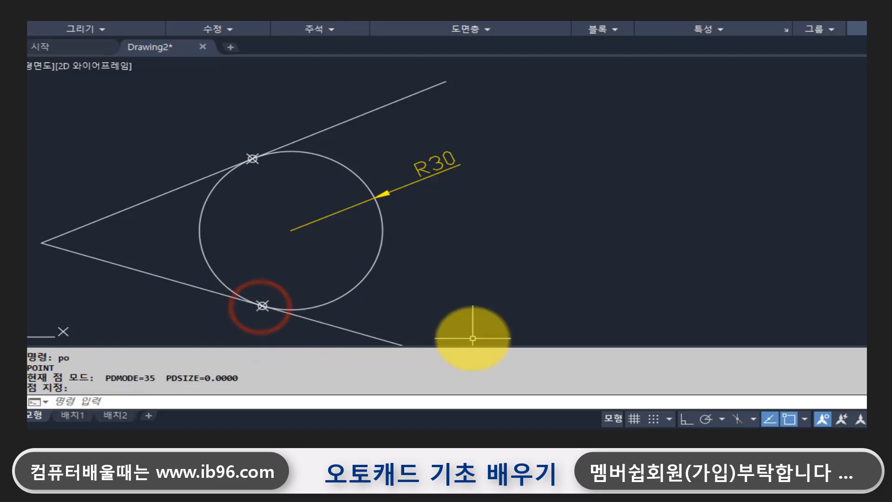
- Match the properties of the yellow radius dimension onto both tangent points
{"action": "type", "text": "ma"}
{"action": "key", "text": "Return"}
{"action": "left_click", "coordinate": [335, 213]}
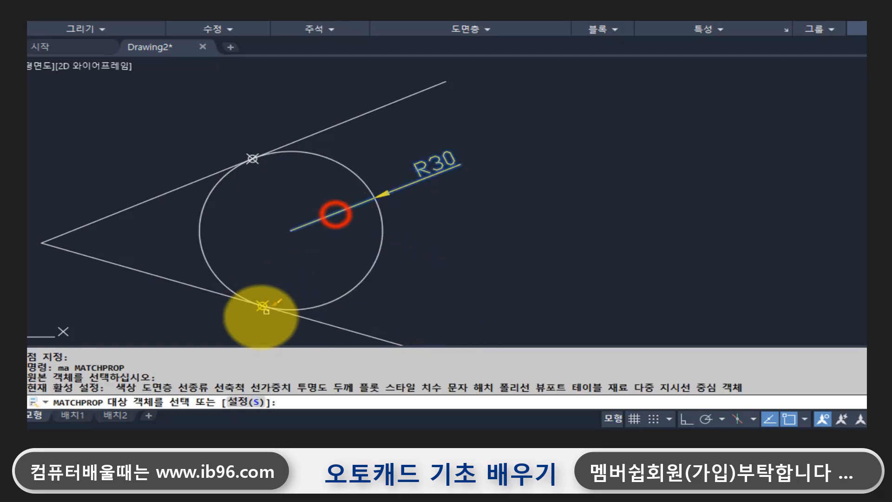
{"action": "left_click", "coordinate": [262, 306]}
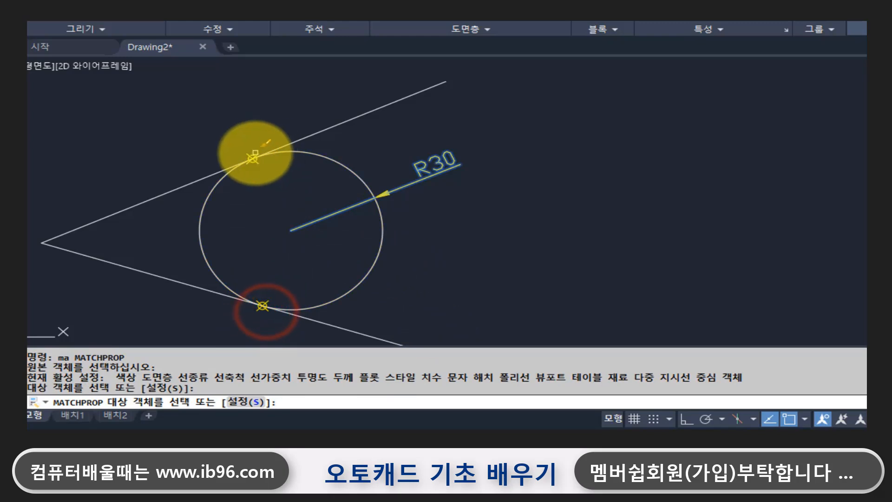
{"action": "left_click", "coordinate": [252, 158]}
{"action": "key", "text": "Return"}
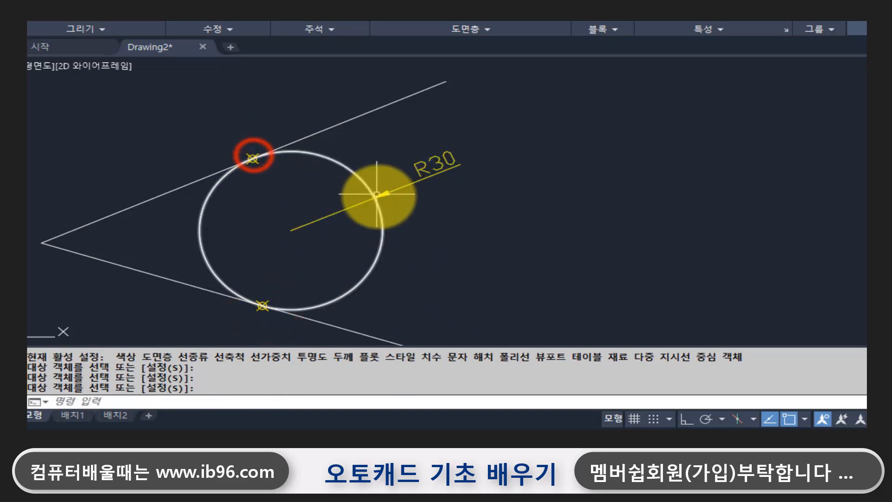
- Change the colour of the upper and lower lines of the V to green
{"action": "left_click", "coordinate": [366, 113]}
{"action": "left_click", "coordinate": [713, 19]}
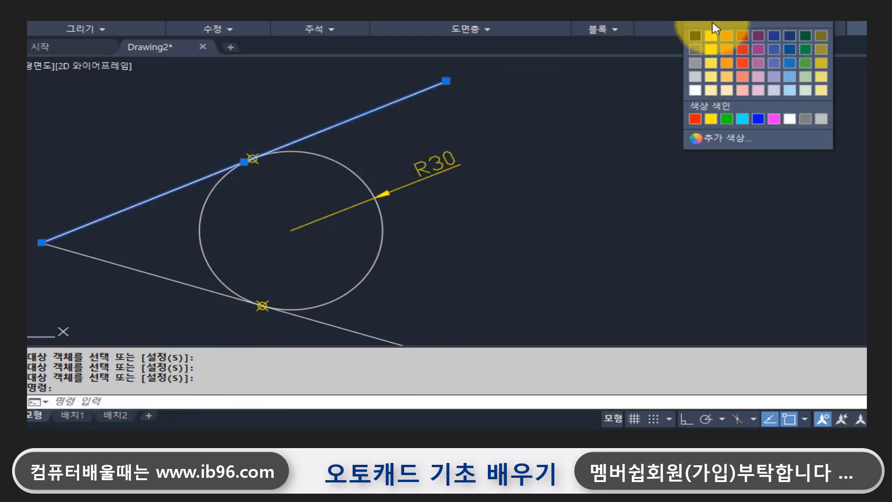
{"action": "left_click", "coordinate": [719, 116]}
{"action": "key", "text": "Escape"}
{"action": "left_click", "coordinate": [329, 324]}
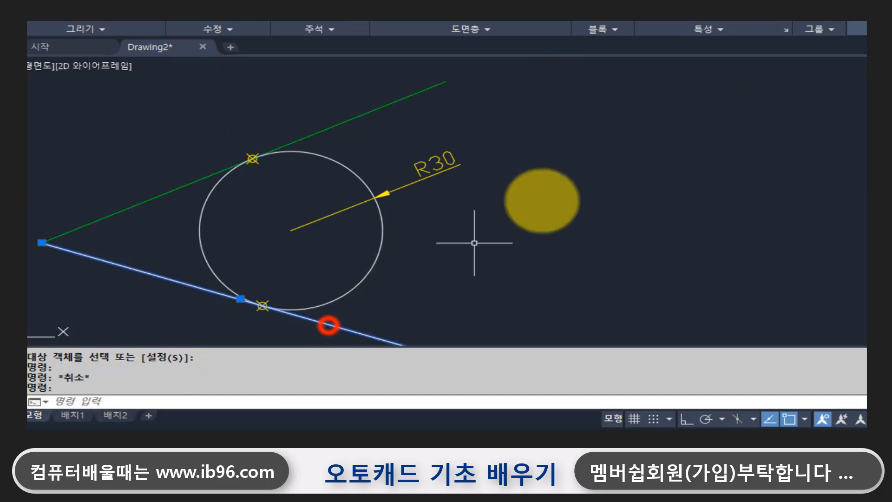
{"action": "left_click", "coordinate": [724, 19]}
{"action": "left_click", "coordinate": [726, 119]}
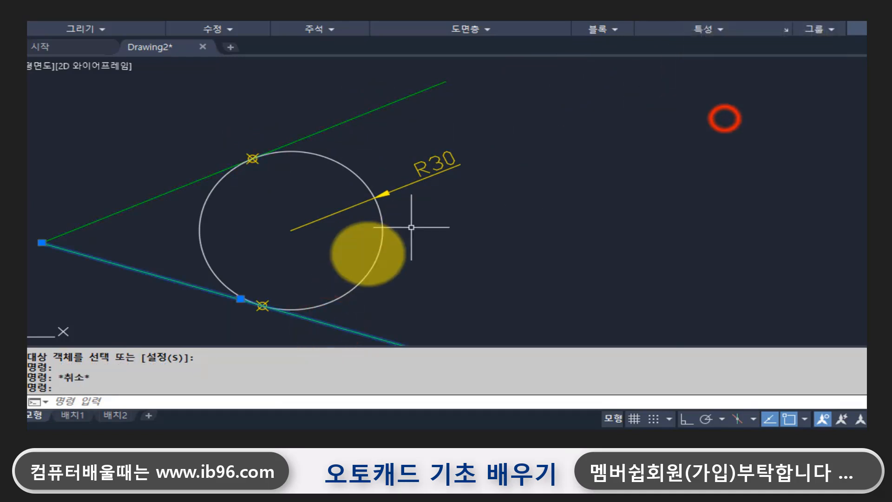
{"action": "key", "text": "Escape"}
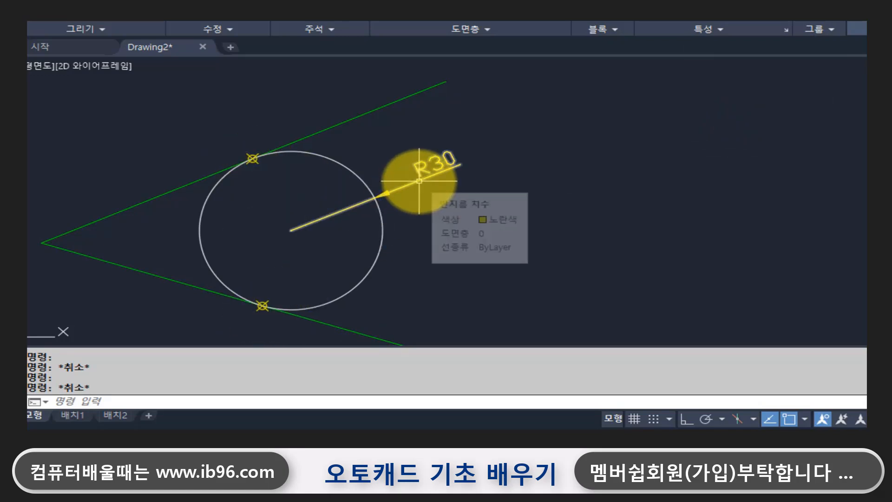
{"action": "left_click", "coordinate": [329, 156]}
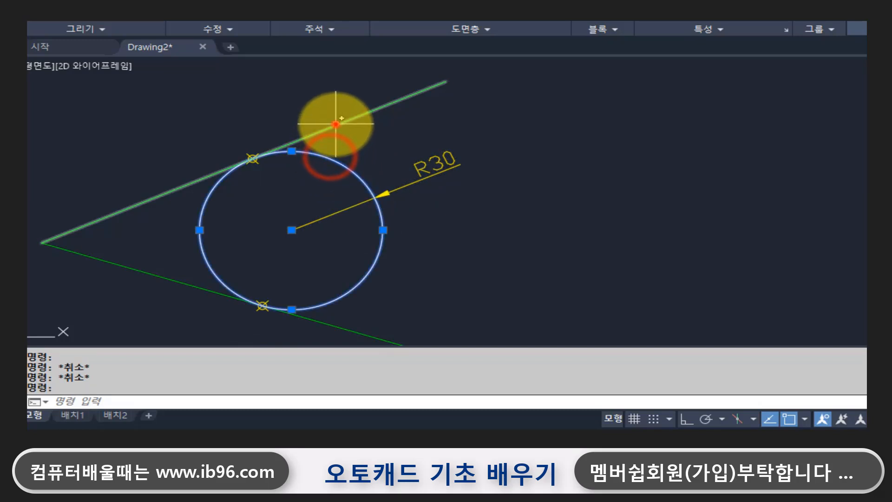
{"action": "left_click", "coordinate": [335, 124]}
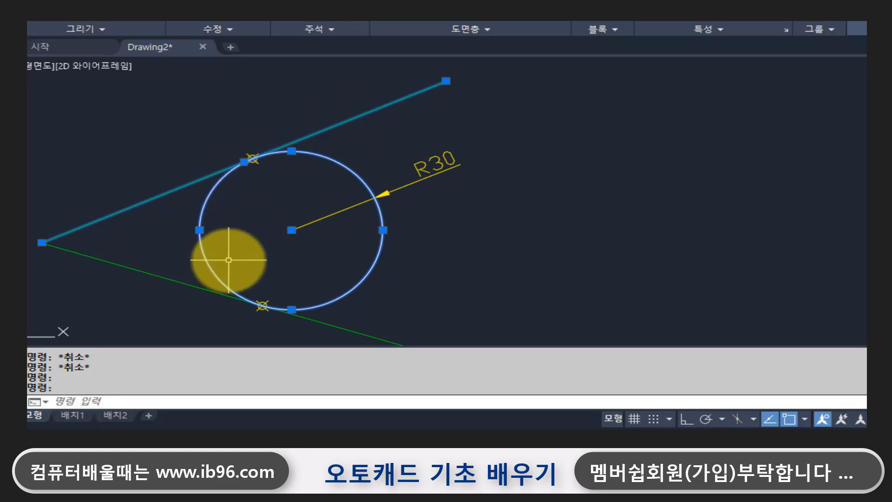
{"action": "key", "text": "Escape"}
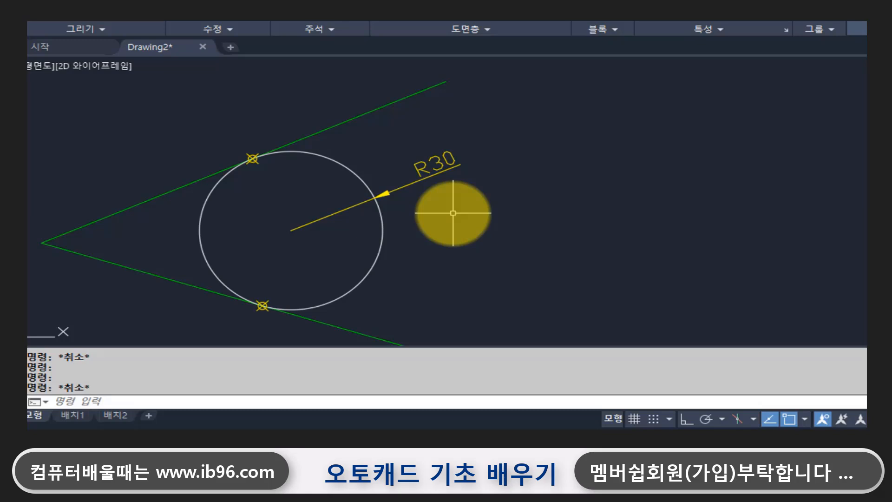
{"action": "right_click", "coordinate": [788, 420]}
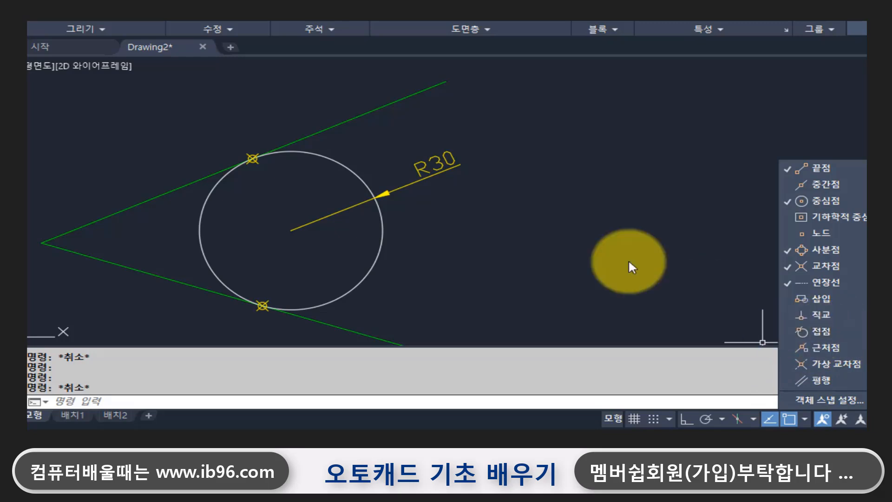
{"action": "left_click", "coordinate": [476, 245]}
- Copy the two green lines of the V to the empty area right of the circle
{"action": "type", "text": "co"}
{"action": "key", "text": "Return"}
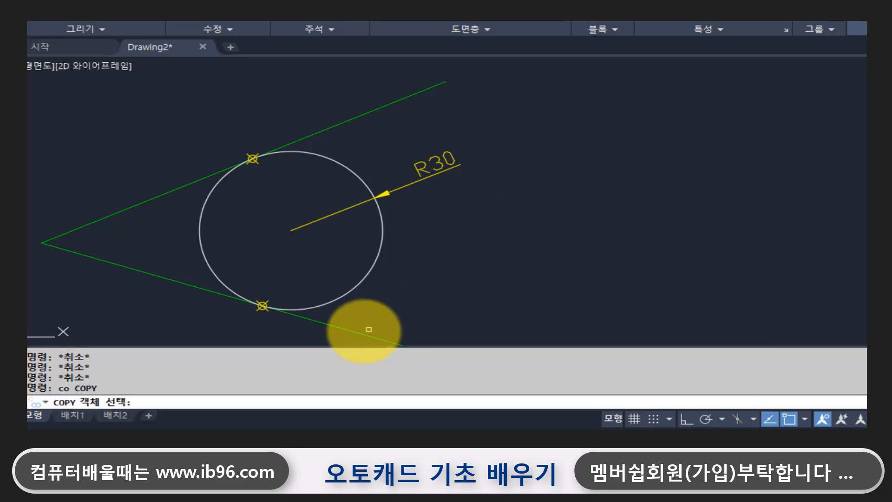
{"action": "left_click", "coordinate": [358, 332]}
{"action": "left_click", "coordinate": [336, 126]}
{"action": "scroll", "coordinate": [372, 147], "scroll_direction": "down", "scroll_amount": 2}
{"action": "middle_click_drag", "start_coordinate": [417, 175], "coordinate": [330, 172]}
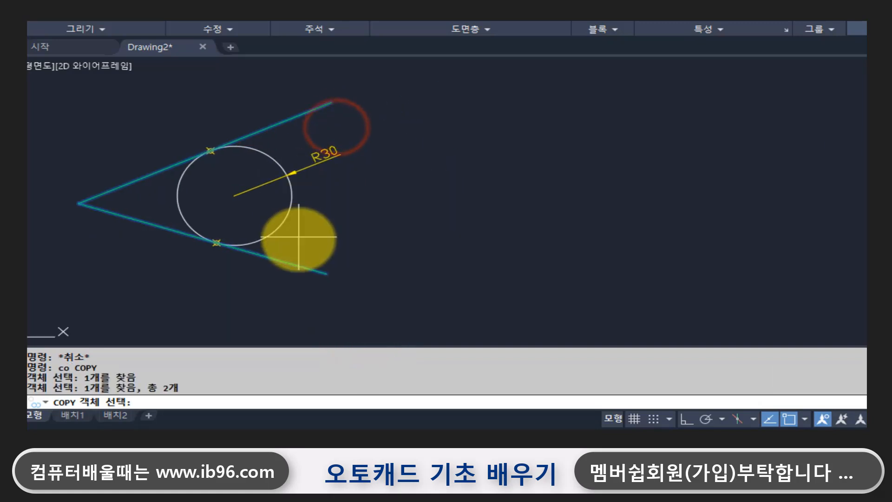
{"action": "key", "text": "Return"}
{"action": "left_click", "coordinate": [307, 228]}
{"action": "left_click", "coordinate": [591, 235]}
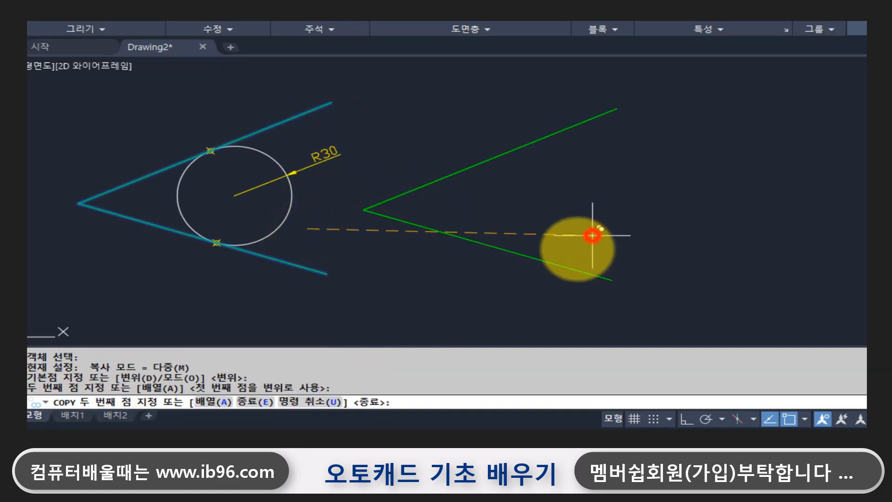
{"action": "key", "text": "Return"}
- Draw a circle of radius 30 tangent to both lines of the copied V using the Ttr option
{"action": "middle_click_drag", "start_coordinate": [371, 262], "coordinate": [313, 265]}
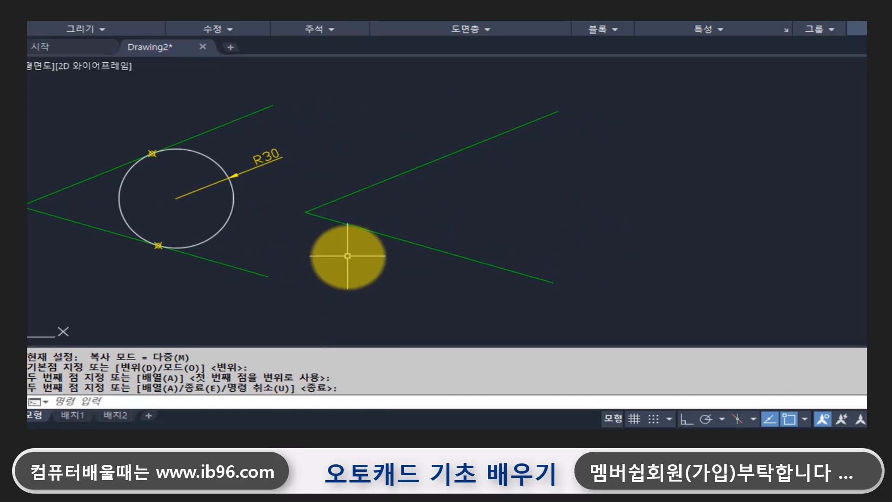
{"action": "type", "text": "c"}
{"action": "key", "text": "Return"}
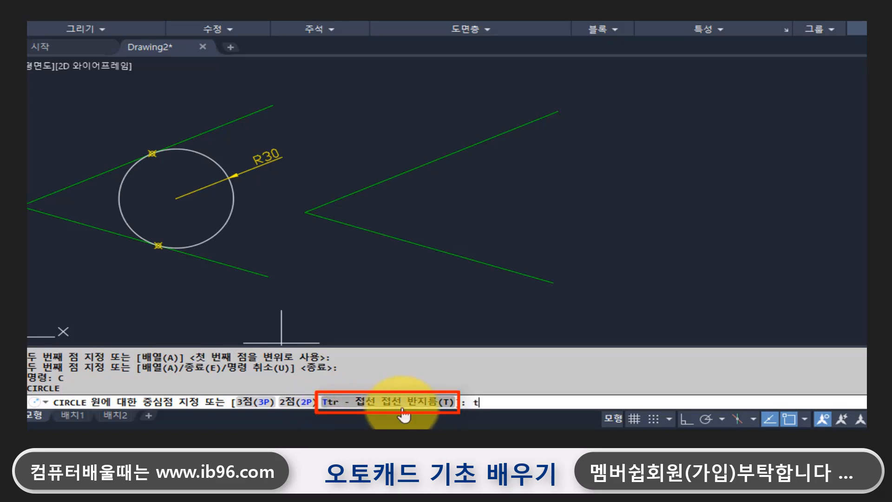
{"action": "key", "text": "Return"}
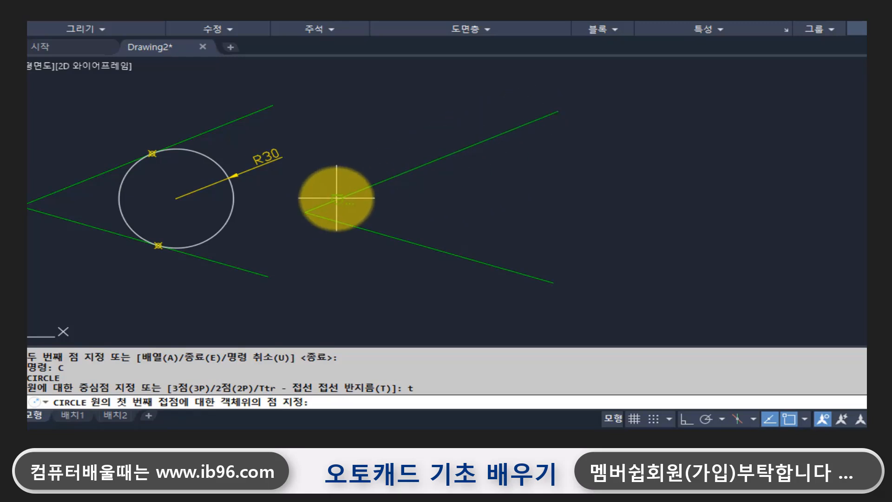
{"action": "left_click", "coordinate": [466, 152]}
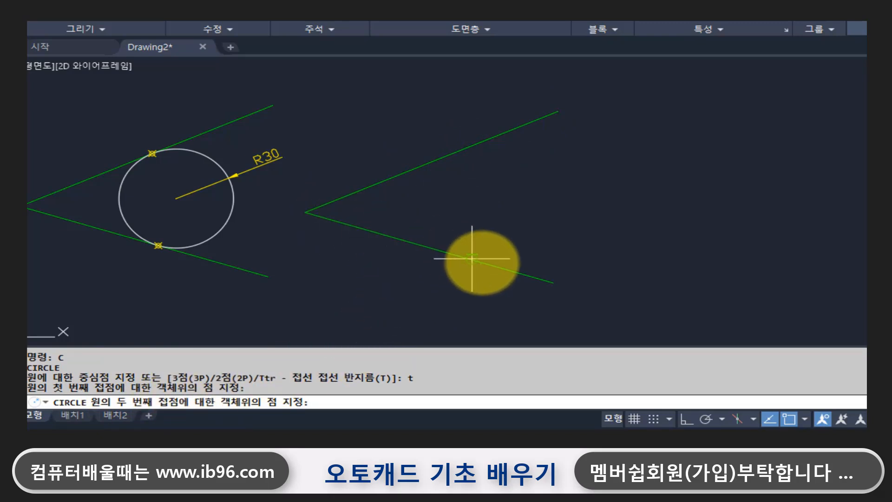
{"action": "left_click", "coordinate": [459, 255]}
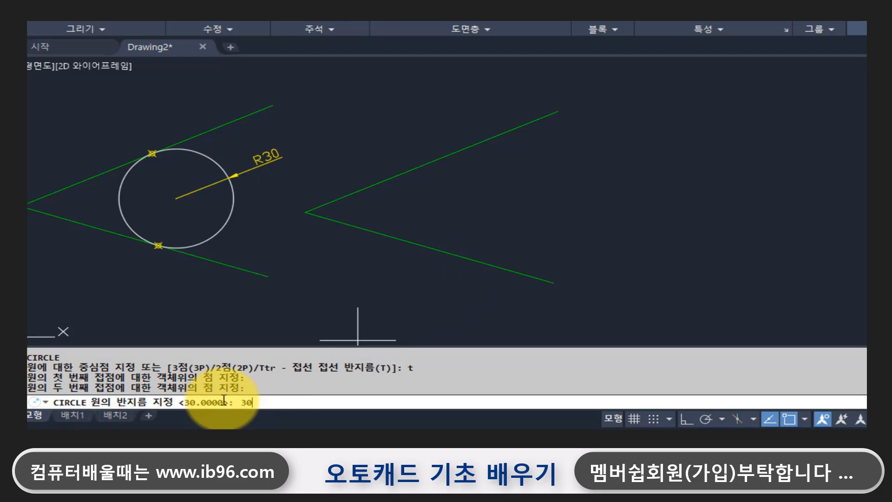
{"action": "type", "text": "30"}
{"action": "key", "text": "Return"}
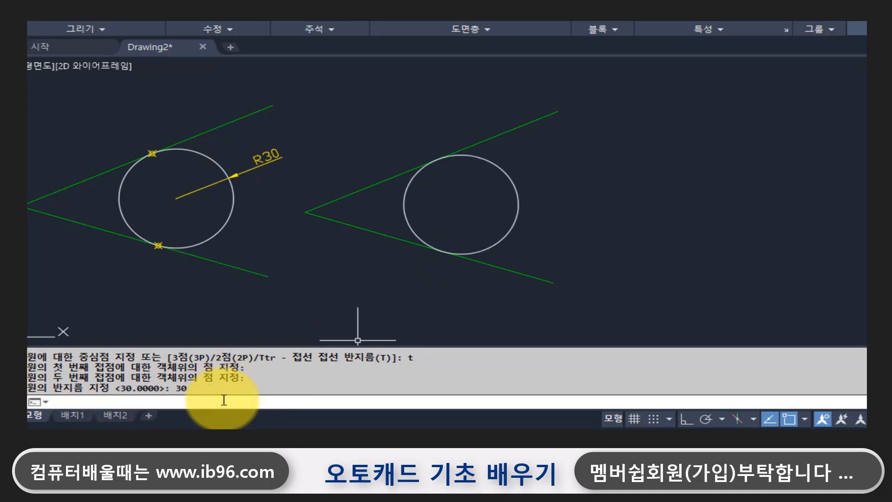
- Add a radius dimension to the new circle, placing its text outside the upper right of the circle
{"action": "type", "text": "dr"}
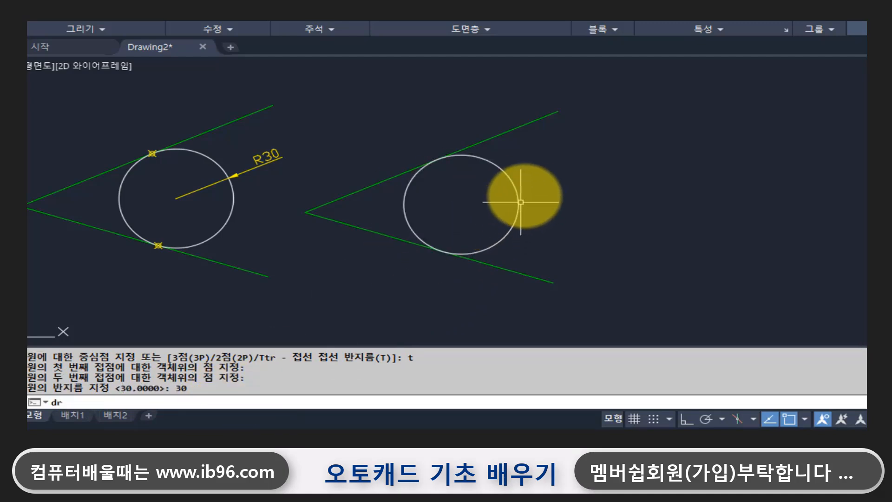
{"action": "key", "text": "Return"}
{"action": "left_click", "coordinate": [513, 185]}
{"action": "left_click", "coordinate": [534, 163]}
{"action": "left_click", "coordinate": [503, 132]}
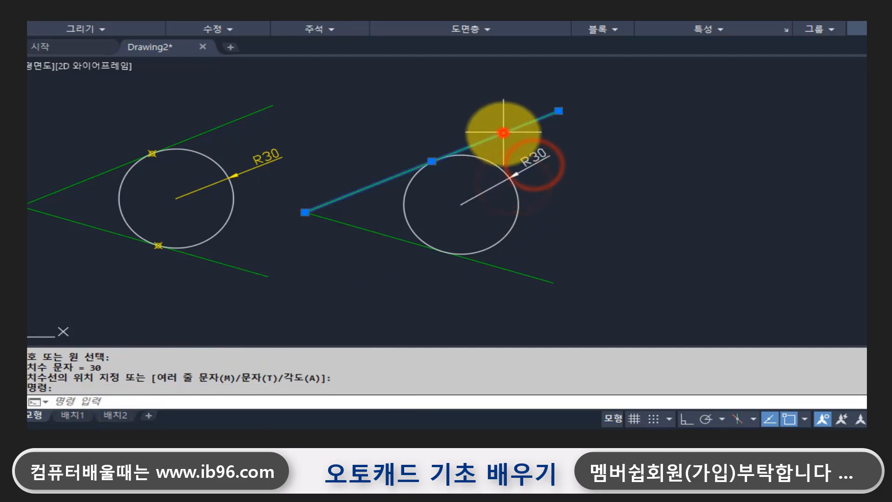
{"action": "left_click", "coordinate": [500, 269]}
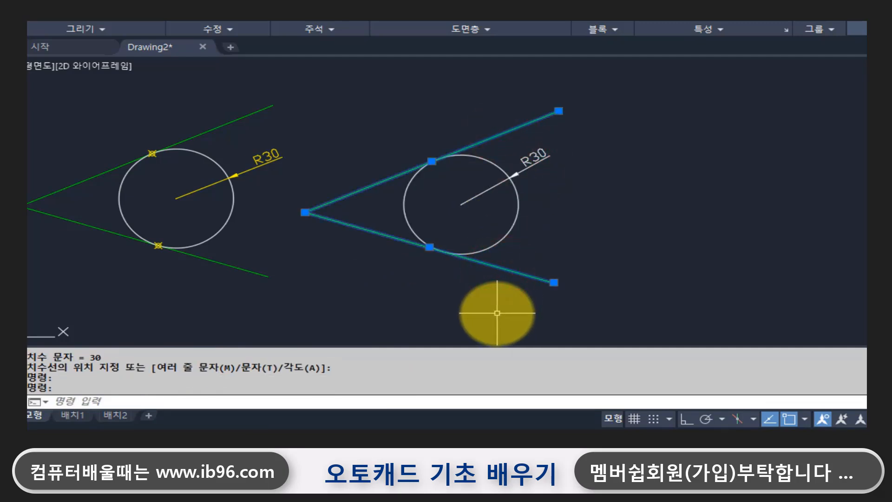
{"action": "key", "text": "Escape"}
{"action": "left_click", "coordinate": [481, 157]}
{"action": "left_click", "coordinate": [481, 136]}
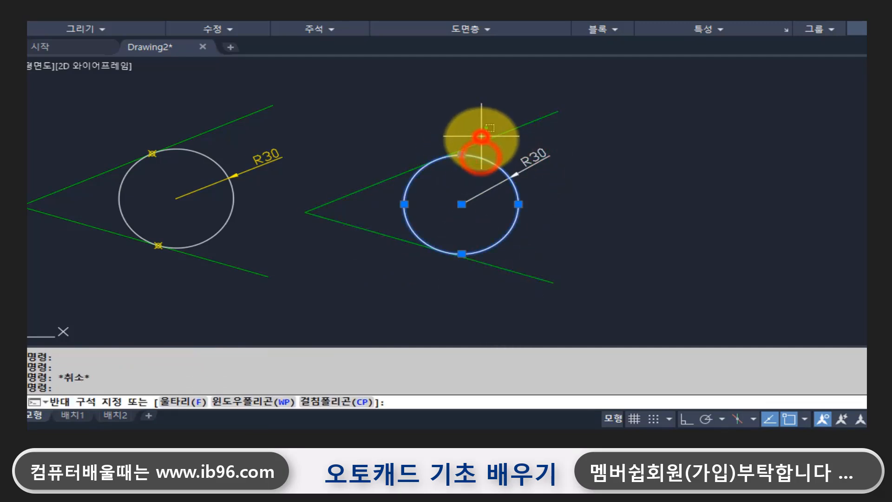
{"action": "left_click", "coordinate": [479, 143]}
{"action": "key", "text": "Escape"}
- Draw connected lines from the circle's upper tangent point to its centre and on to the lower tangent point
{"action": "scroll", "coordinate": [470, 195], "scroll_direction": "up", "scroll_amount": 2}
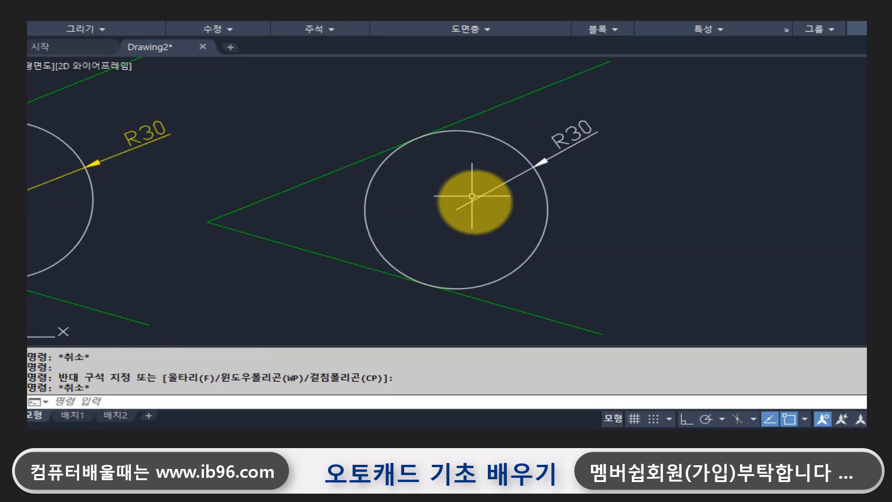
{"action": "type", "text": "l"}
{"action": "key", "text": "Return"}
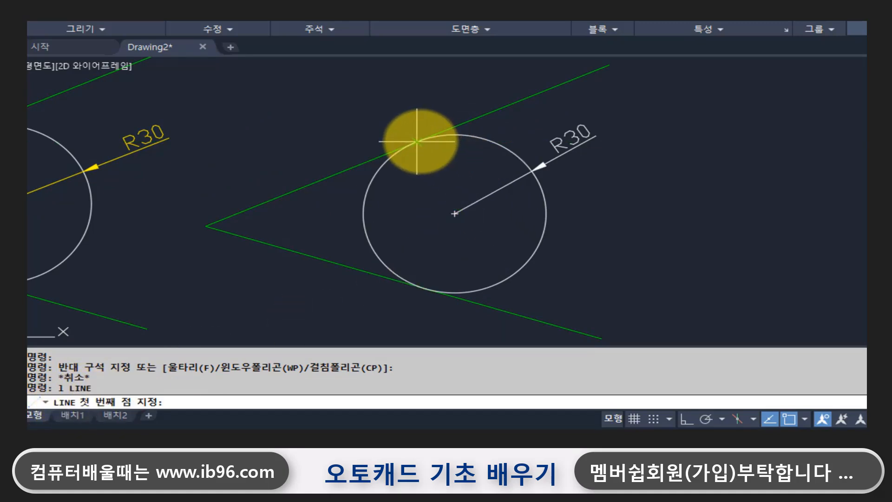
{"action": "left_click", "coordinate": [420, 141]}
{"action": "left_click", "coordinate": [454, 214]}
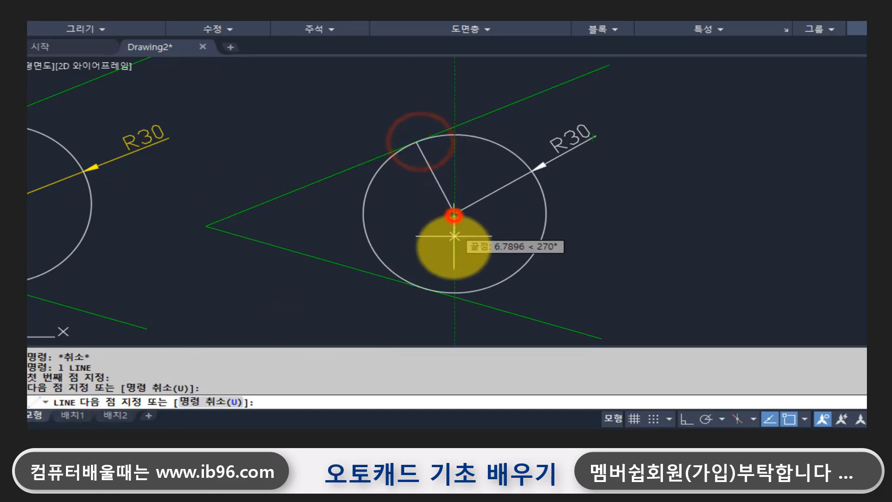
{"action": "left_click", "coordinate": [426, 288]}
{"action": "key", "text": "Return"}
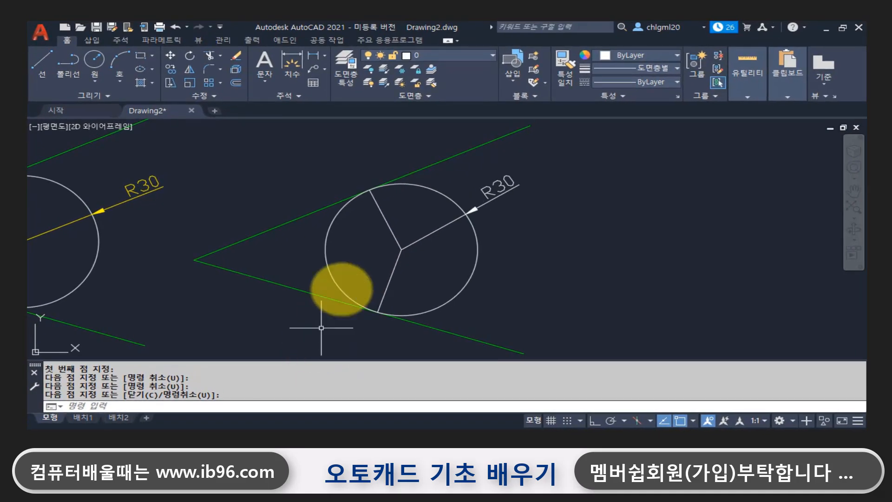
- Dimension the angle between the upper green line and the line from the upper tangent point to the circle's centre
{"action": "left_click", "coordinate": [385, 218]}
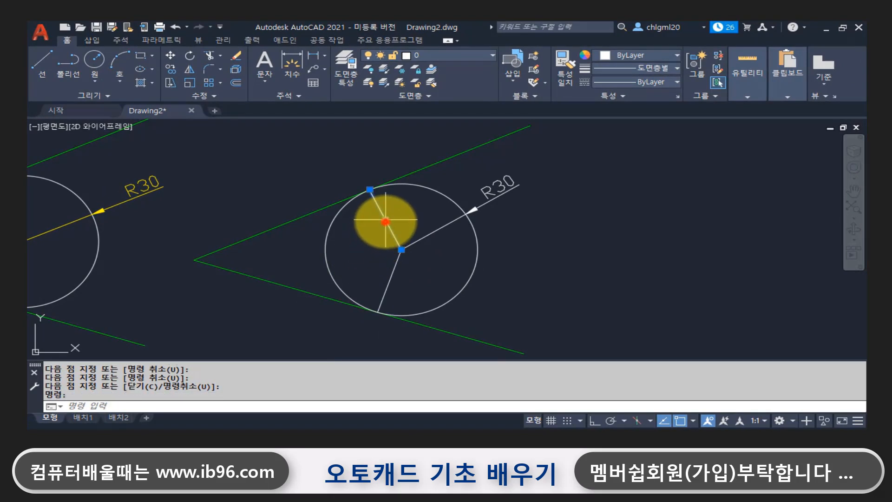
{"action": "mouse_move", "coordinate": [370, 189]}
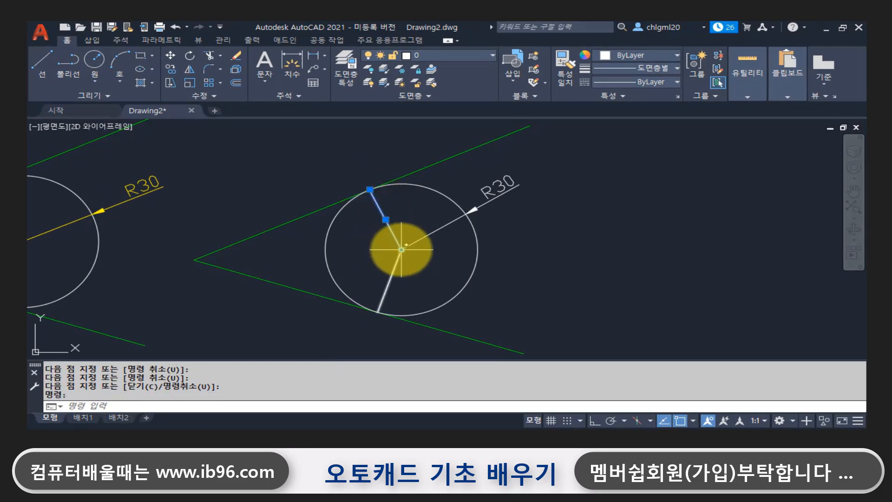
{"action": "type", "text": "dan"}
{"action": "key", "text": "Return"}
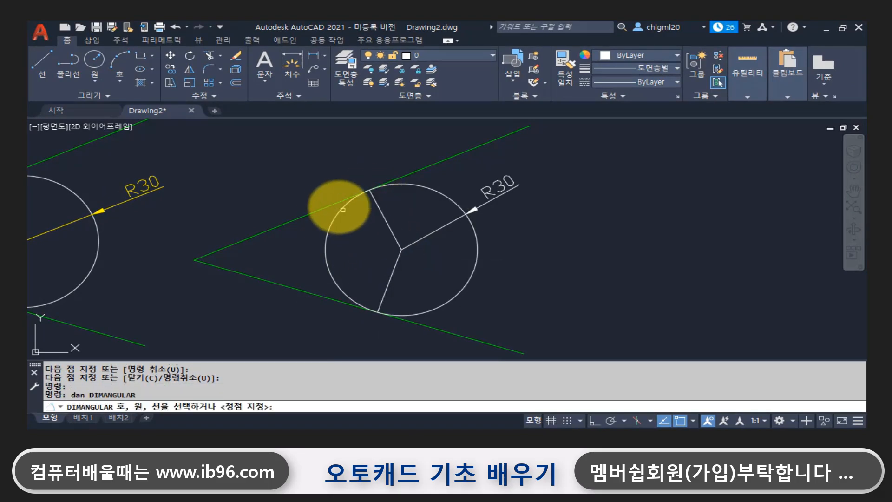
{"action": "left_click", "coordinate": [322, 208]}
{"action": "left_click", "coordinate": [381, 214]}
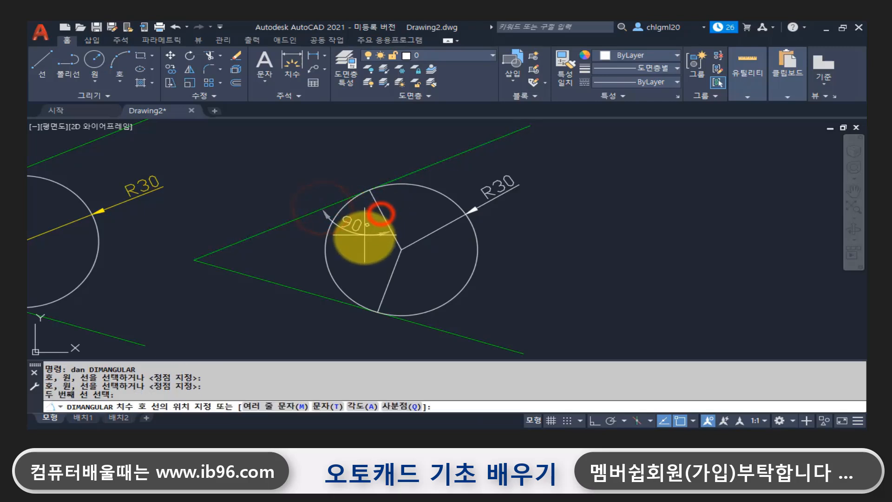
{"action": "left_click", "coordinate": [363, 238]}
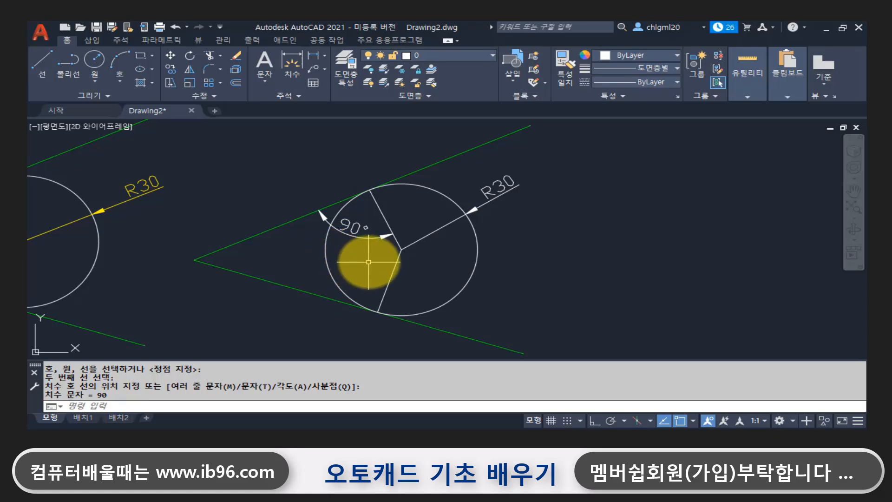
- Erase the angular dimension at the upper tangent point
{"action": "left_click", "coordinate": [351, 234]}
{"action": "type", "text": "E"}
{"action": "key", "text": "Return"}
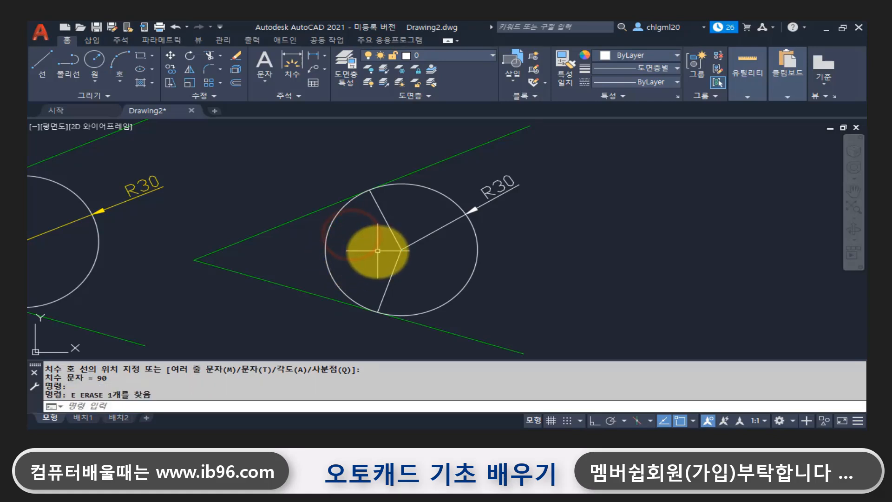
{"action": "scroll", "coordinate": [378, 235], "scroll_direction": "down", "scroll_amount": 2}
{"action": "middle_click_drag", "start_coordinate": [370, 269], "coordinate": [381, 264]}
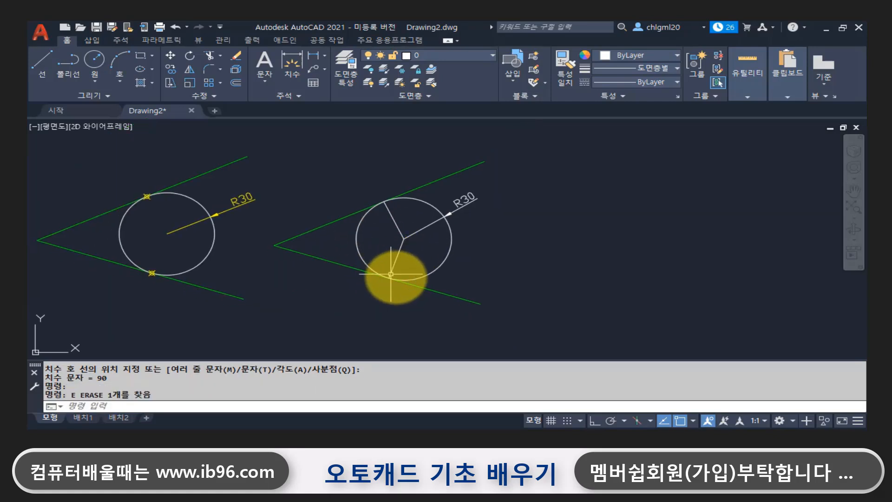
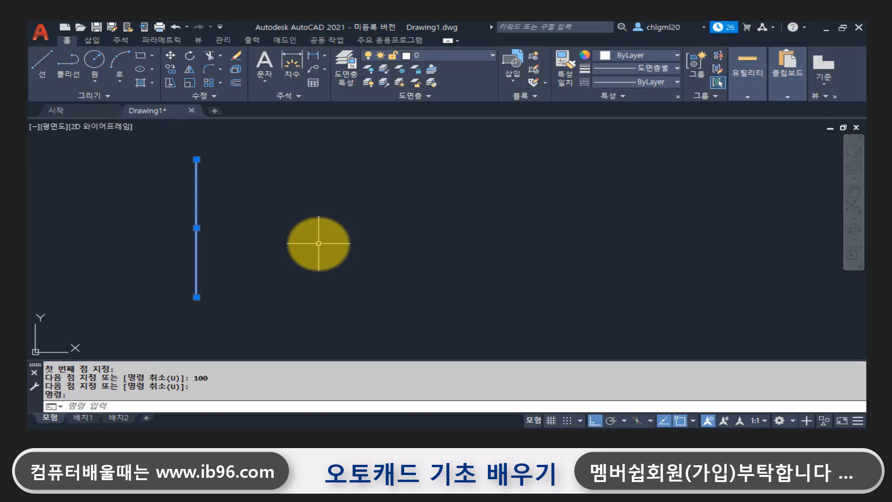
- Draw a 50-unit line to the right from the vertical line's upper endpoint, continuing with a 100-unit line straight down
{"action": "key", "text": "Escape"}
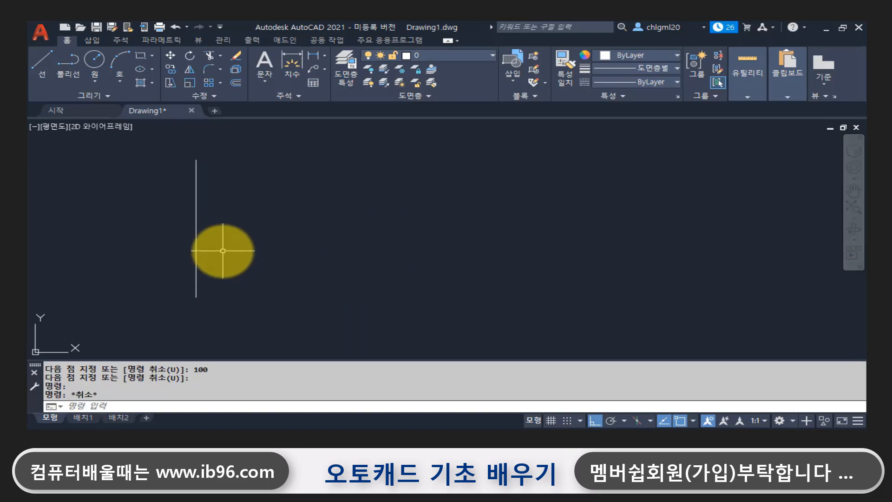
{"action": "type", "text": "l"}
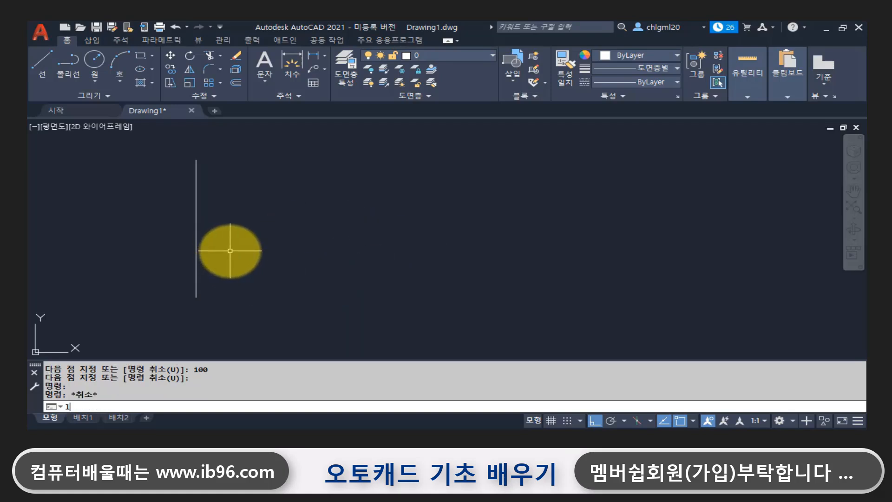
{"action": "key", "text": "Return"}
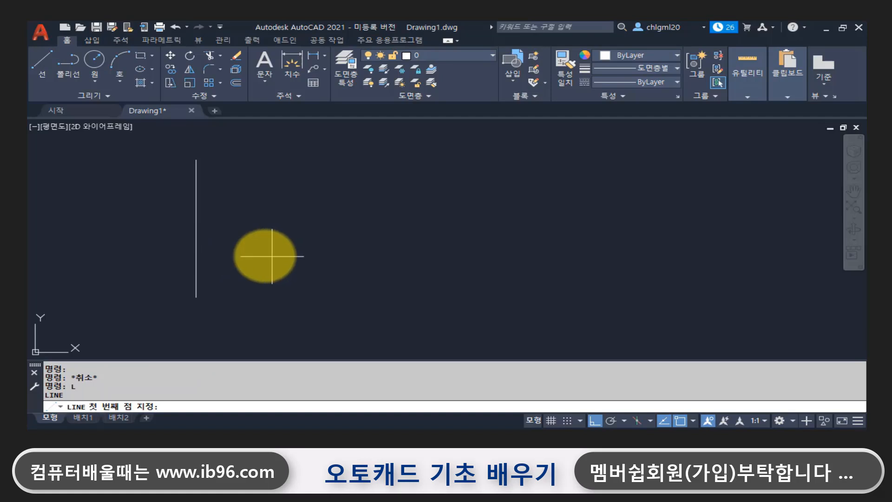
{"action": "left_click", "coordinate": [196, 160]}
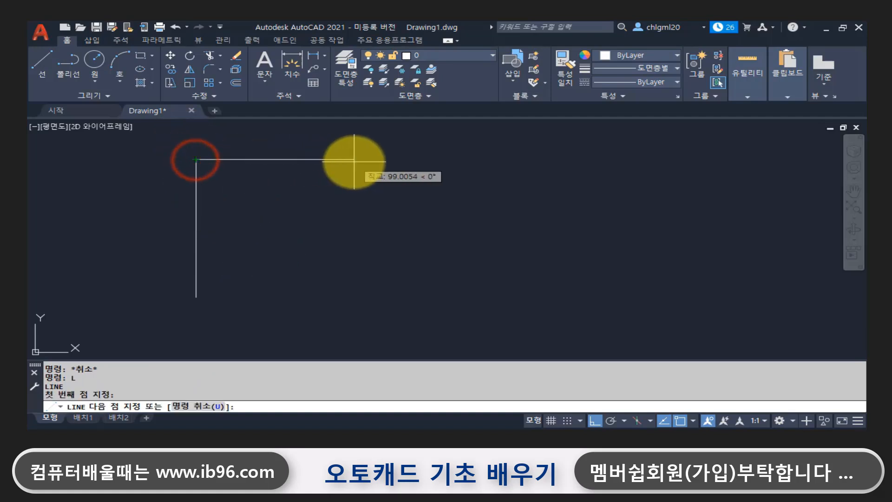
{"action": "type", "text": "50"}
{"action": "key", "text": "Return"}
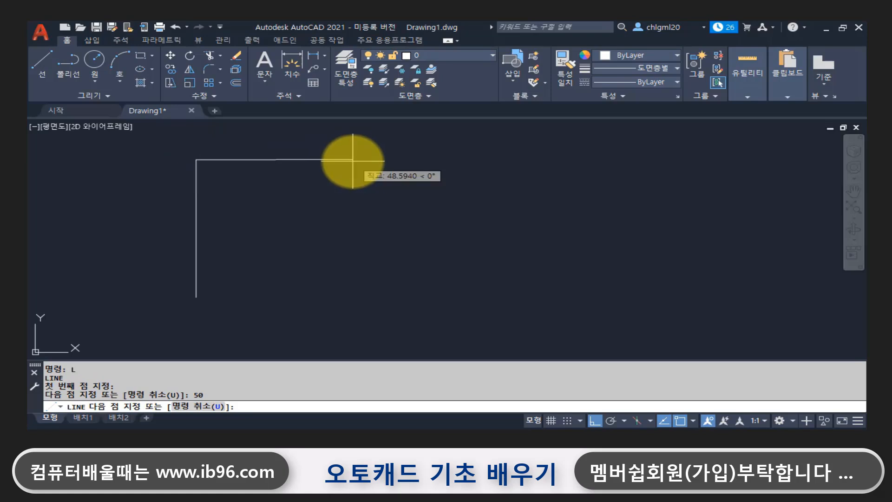
{"action": "type", "text": "100"}
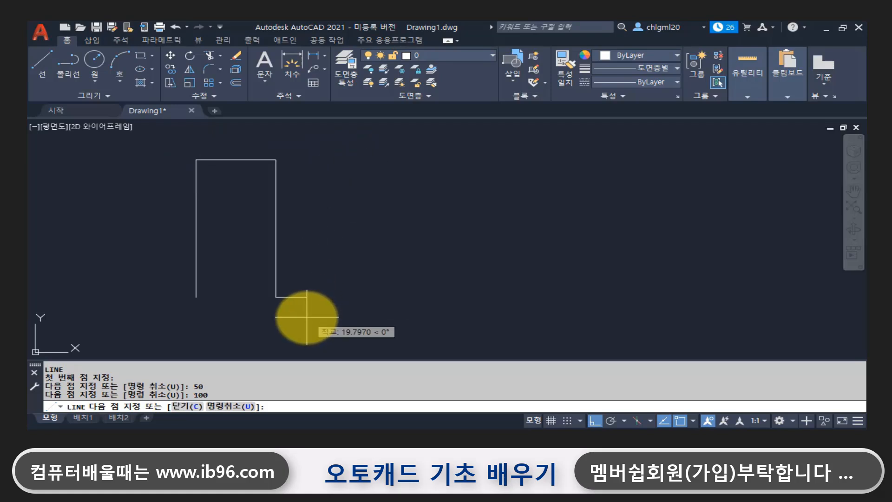
{"action": "key", "text": "Return"}
- Erase the horizontal line joining the upper ends of the two vertical lines
{"action": "type", "text": "e"}
{"action": "key", "text": "Return"}
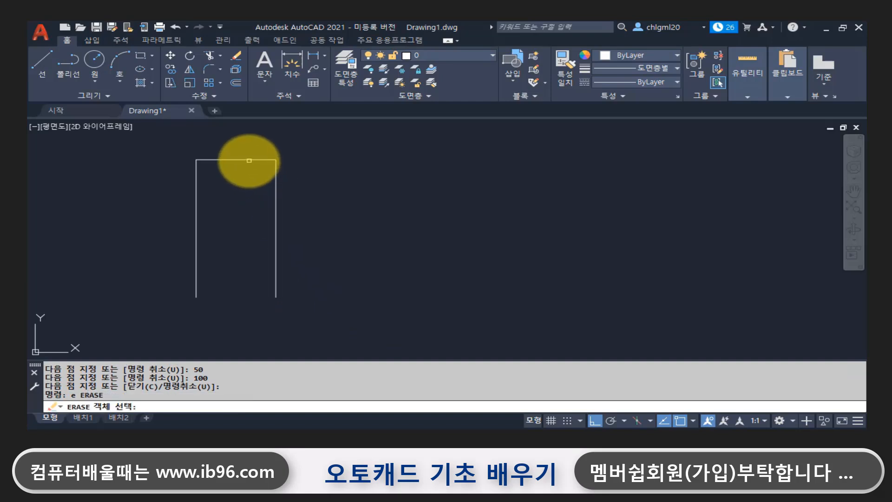
{"action": "left_click", "coordinate": [247, 159]}
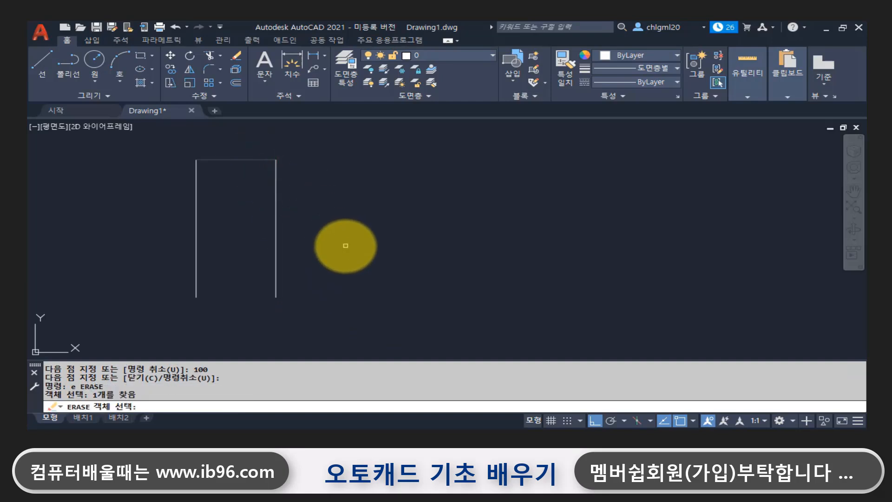
{"action": "key", "text": "Return"}
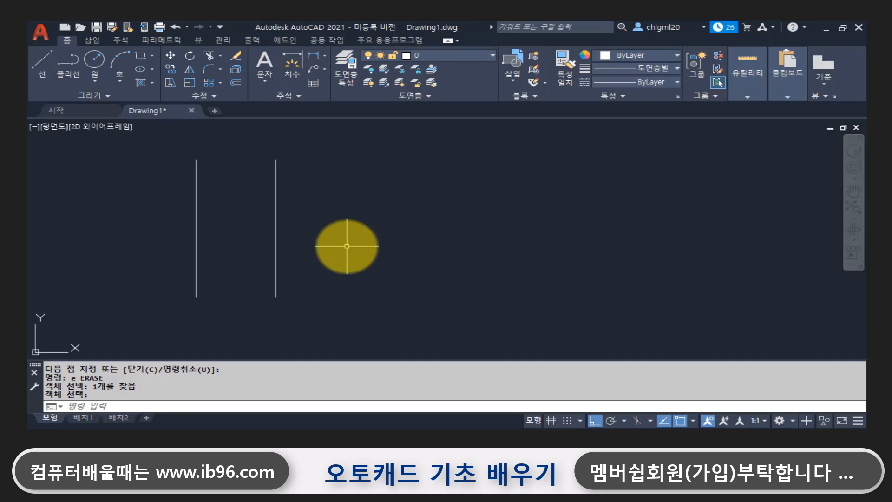
- Erase the right-hand vertical line, leaving only the original vertical line
{"action": "key", "text": "Escape"}
{"action": "type", "text": "e"}
{"action": "key", "text": "Return"}
{"action": "left_click", "coordinate": [323, 258]}
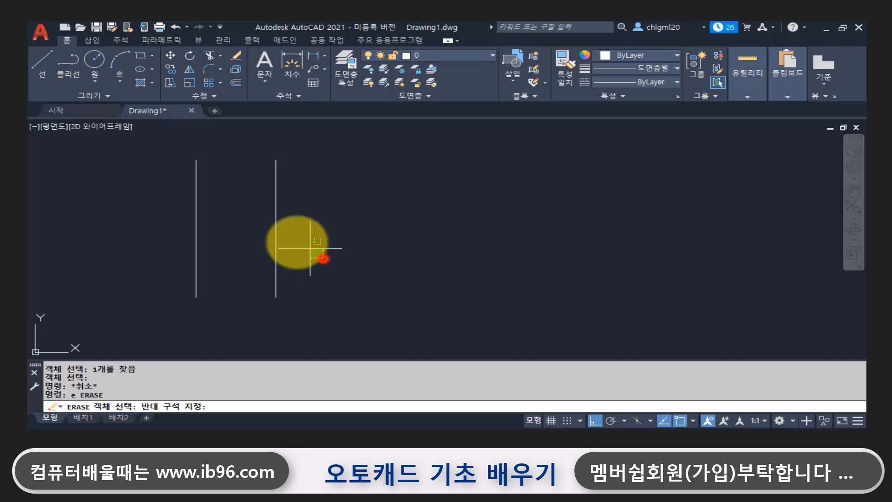
{"action": "left_click", "coordinate": [263, 209]}
{"action": "key", "text": "Return"}
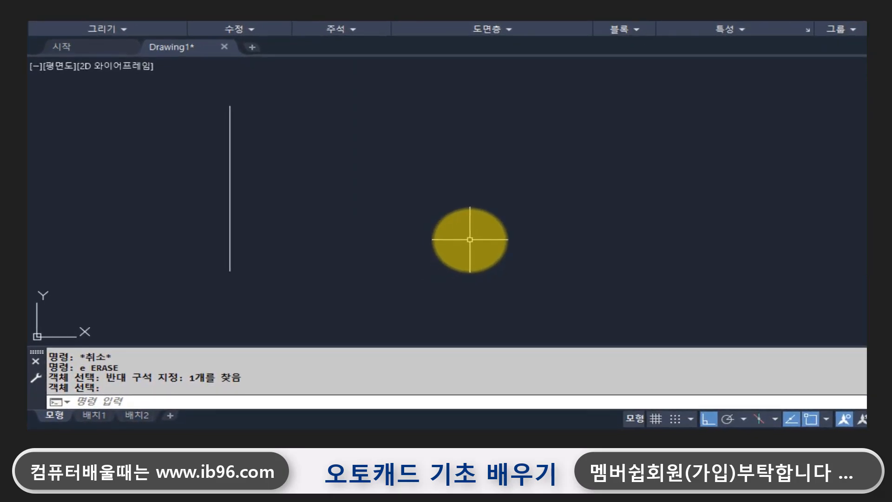
- Offset the vertical line 50 units to the right
{"action": "type", "text": "o"}
{"action": "key", "text": "Return"}
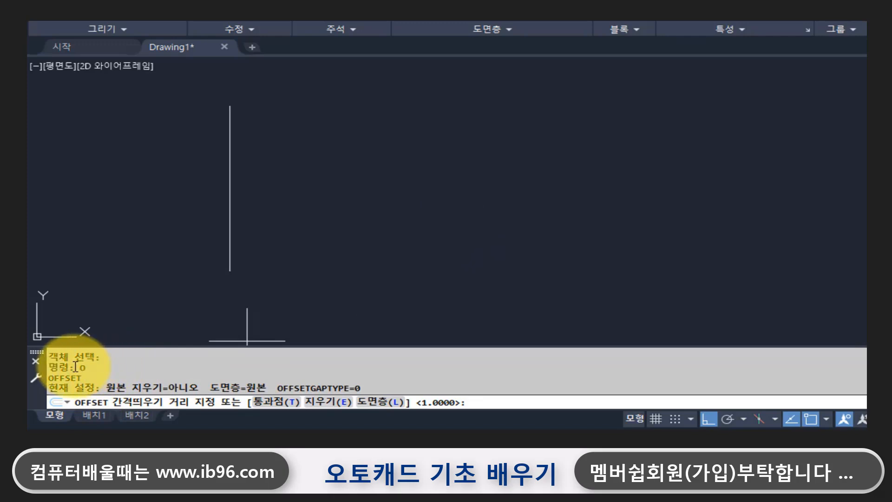
{"action": "left_click_drag", "start_coordinate": [74, 367], "coordinate": [49, 378]}
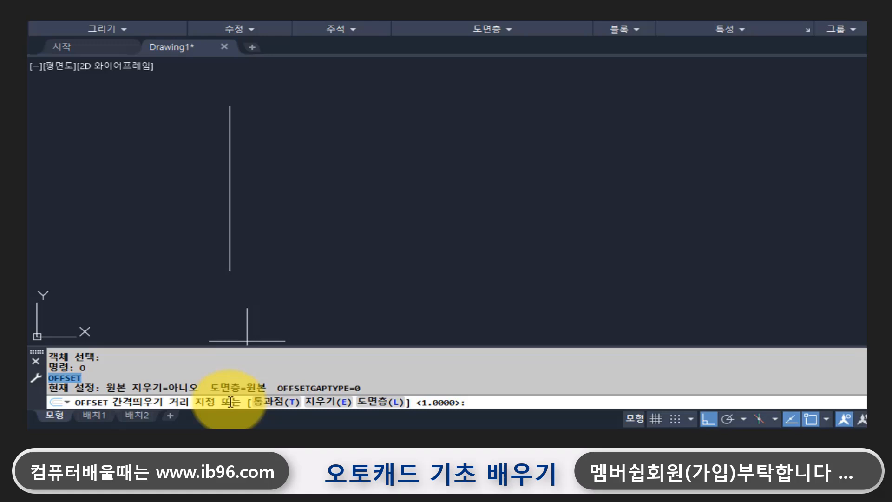
{"action": "type", "text": "50"}
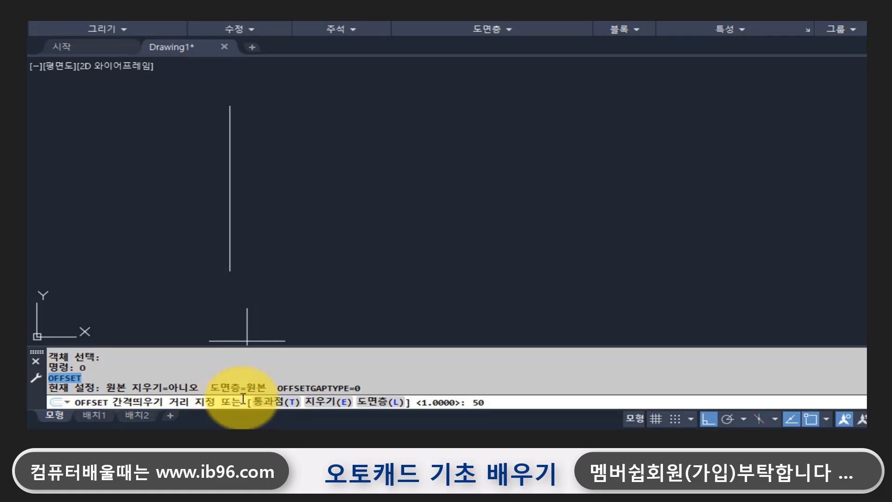
{"action": "key", "text": "Return"}
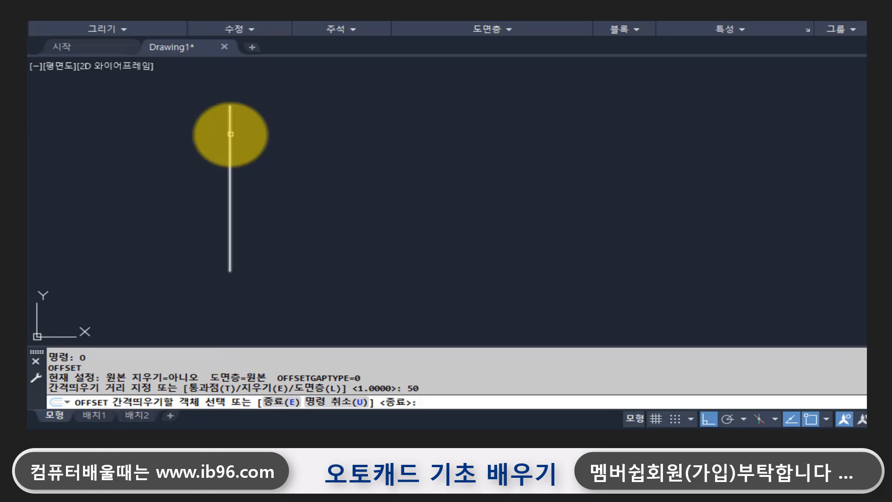
{"action": "left_click", "coordinate": [231, 145]}
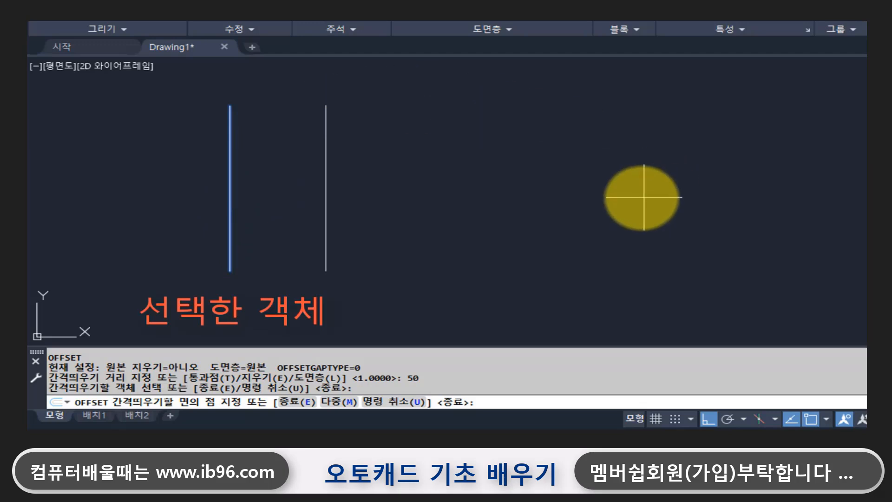
{"action": "left_click", "coordinate": [640, 194]}
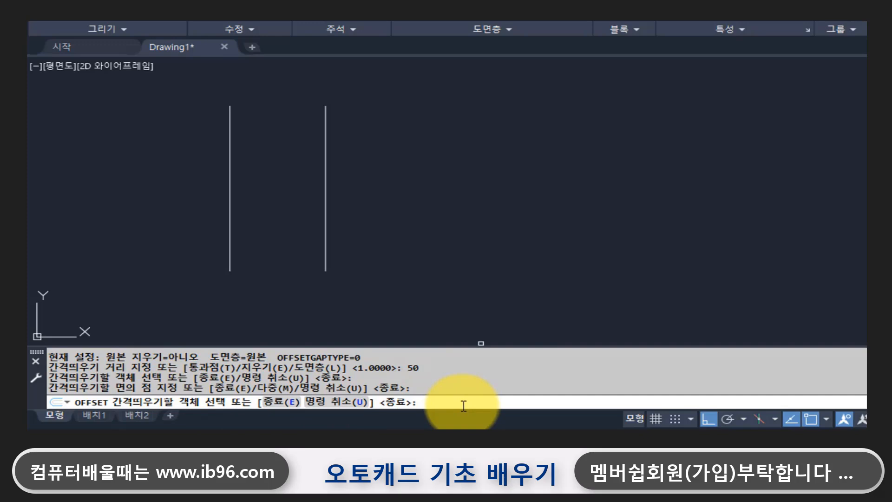
{"action": "key", "text": "Return"}
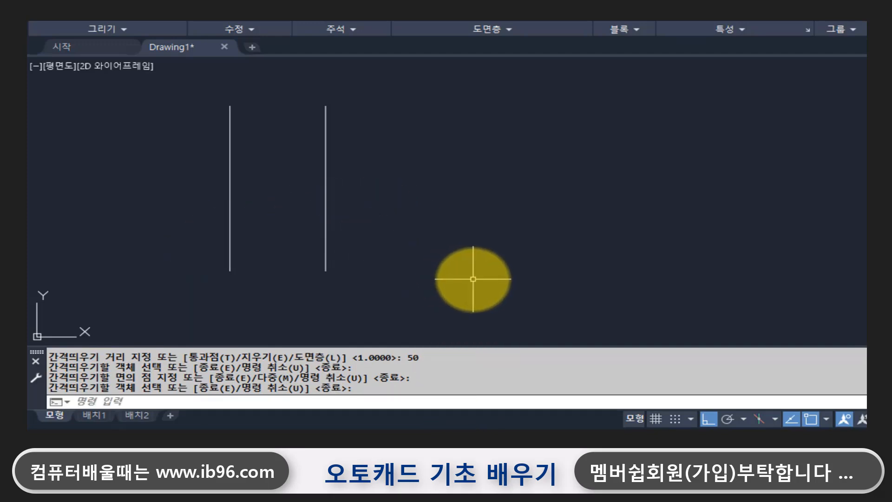
- Add a horizontal linear dimension between the upper endpoints of the two vertical lines, placed above them
{"action": "type", "text": "dli"}
{"action": "key", "text": "Return"}
{"action": "left_click", "coordinate": [230, 107]}
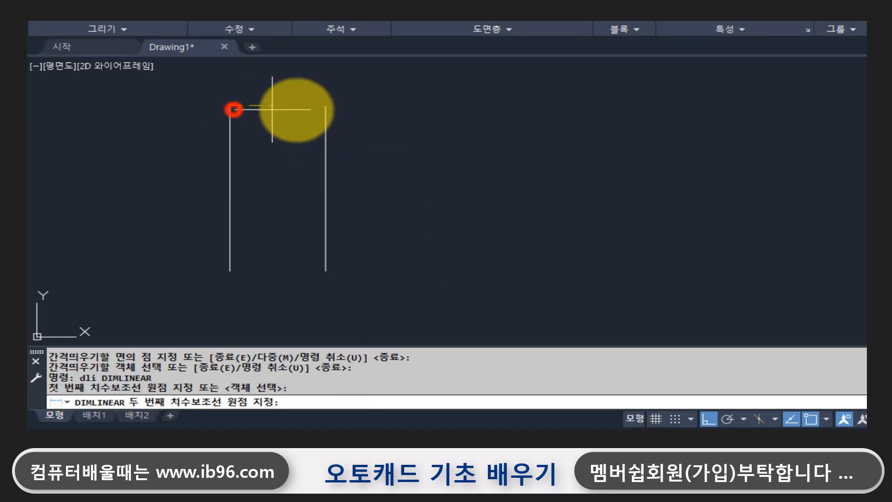
{"action": "left_click", "coordinate": [326, 107]}
{"action": "left_click", "coordinate": [312, 81]}
- Move the linear dimension straight up, leaving a gap above the upper ends of the two vertical lines
{"action": "middle_click_drag", "start_coordinate": [257, 154], "coordinate": [258, 175]}
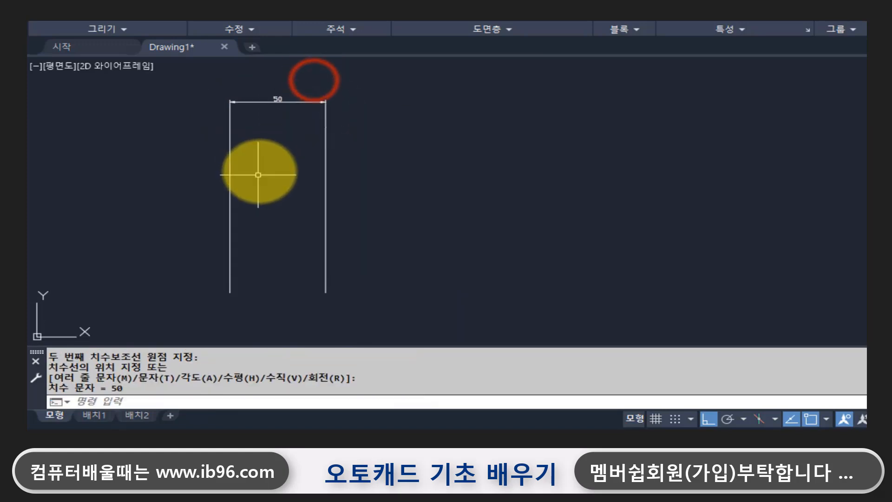
{"action": "scroll", "coordinate": [280, 172], "scroll_direction": "up", "scroll_amount": 2}
{"action": "middle_click_drag", "start_coordinate": [283, 132], "coordinate": [284, 223]}
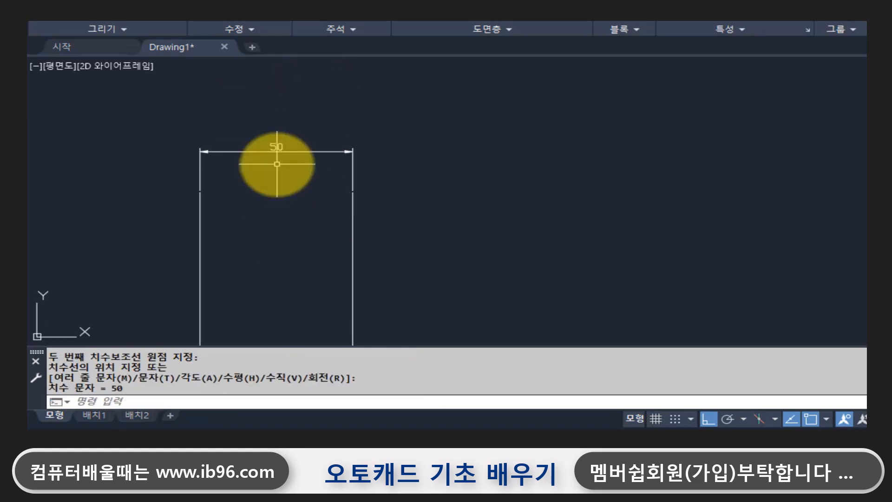
{"action": "type", "text": "m"}
{"action": "key", "text": "Return"}
{"action": "left_click", "coordinate": [295, 167]}
{"action": "left_click", "coordinate": [260, 120]}
{"action": "key", "text": "Return"}
{"action": "left_click", "coordinate": [463, 232]}
{"action": "left_click", "coordinate": [464, 211]}
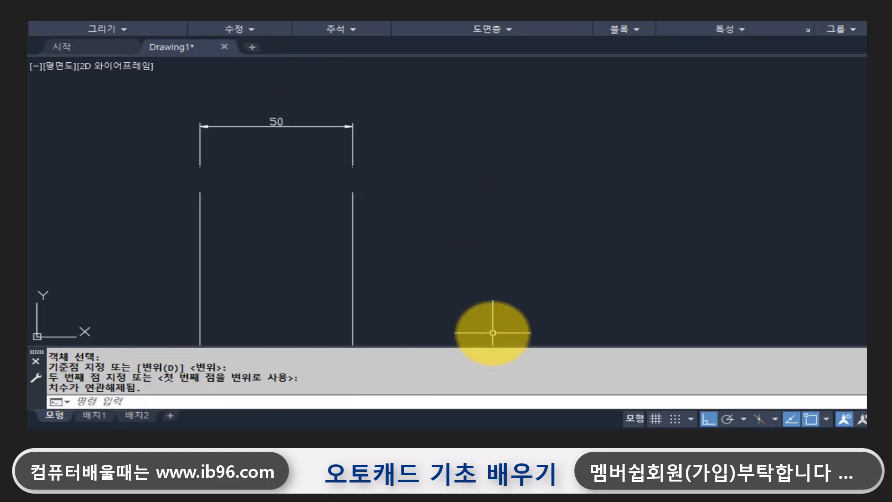
- Offset the second vertical line 50 units to the right as a third parallel line
{"action": "scroll", "coordinate": [398, 261], "scroll_direction": "down", "scroll_amount": 2}
{"action": "middle_click_drag", "start_coordinate": [368, 285], "coordinate": [333, 220]}
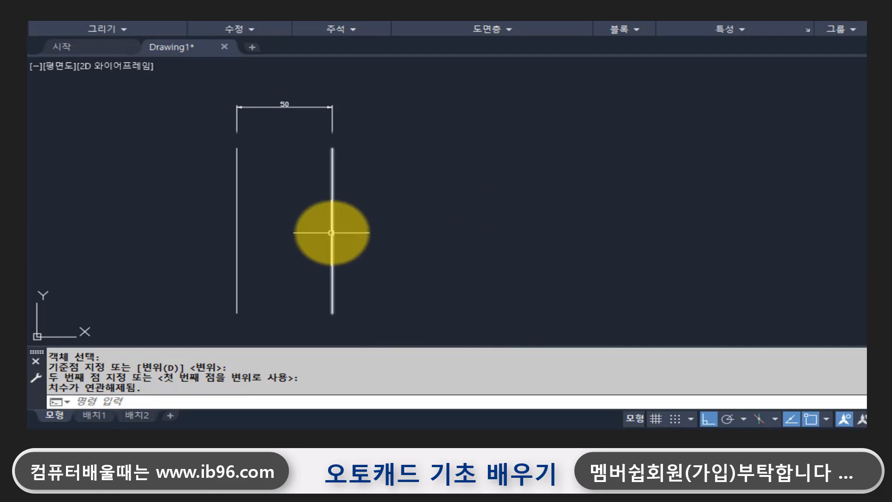
{"action": "left_click", "coordinate": [332, 231]}
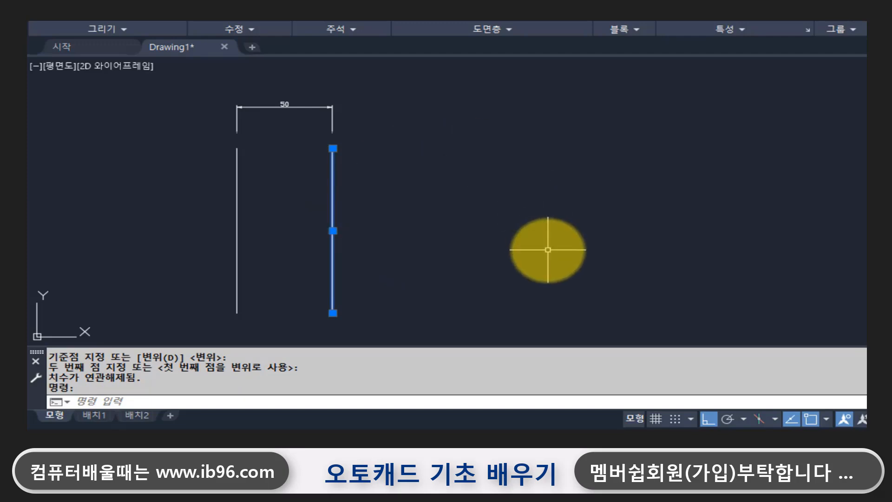
{"action": "key", "text": "Escape"}
{"action": "key", "text": "Escape"}
{"action": "type", "text": "o"}
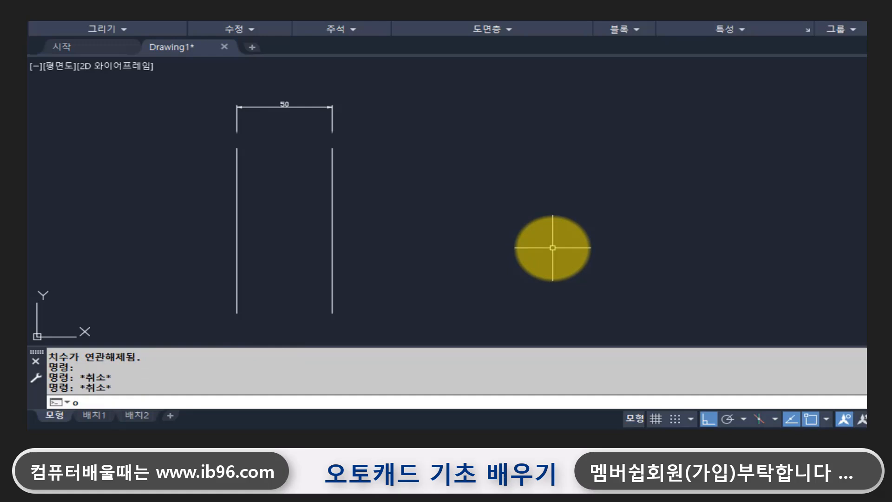
{"action": "key", "text": "Return"}
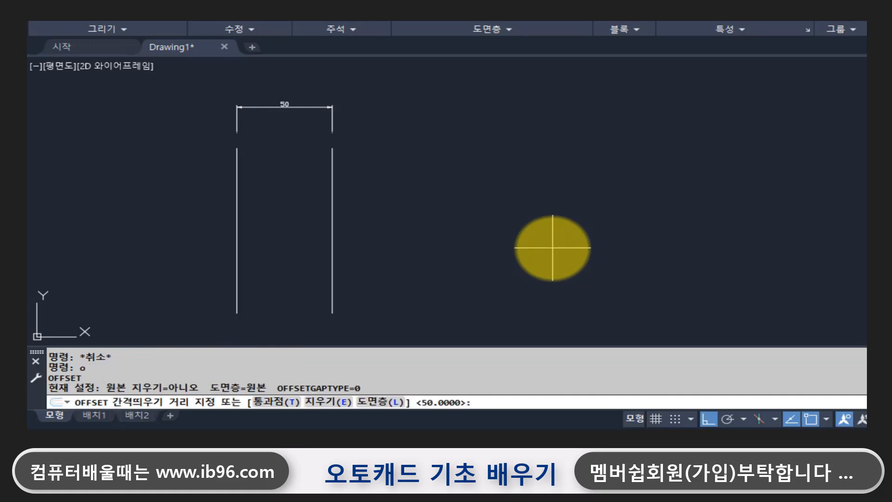
{"action": "type", "text": "50"}
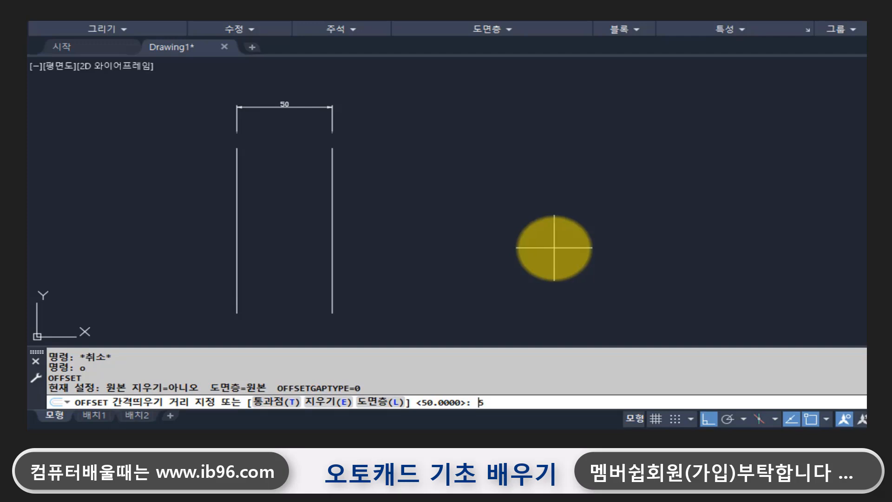
{"action": "key", "text": "Return"}
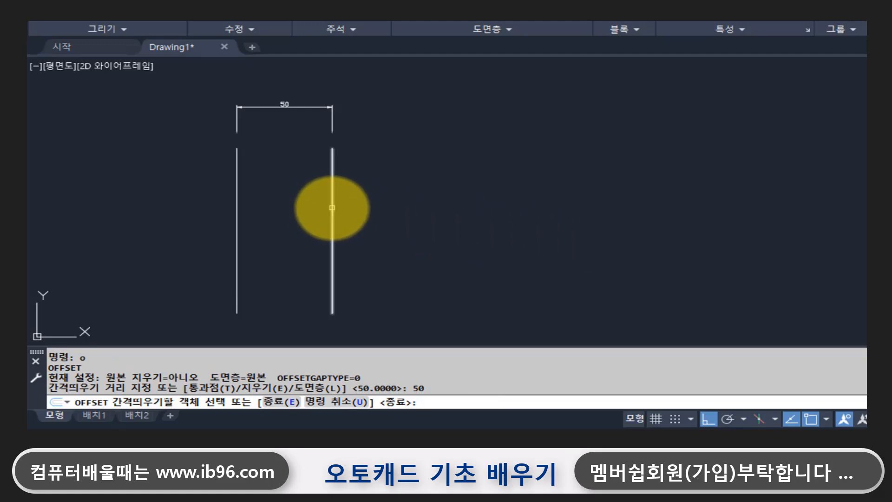
{"action": "left_click", "coordinate": [332, 208]}
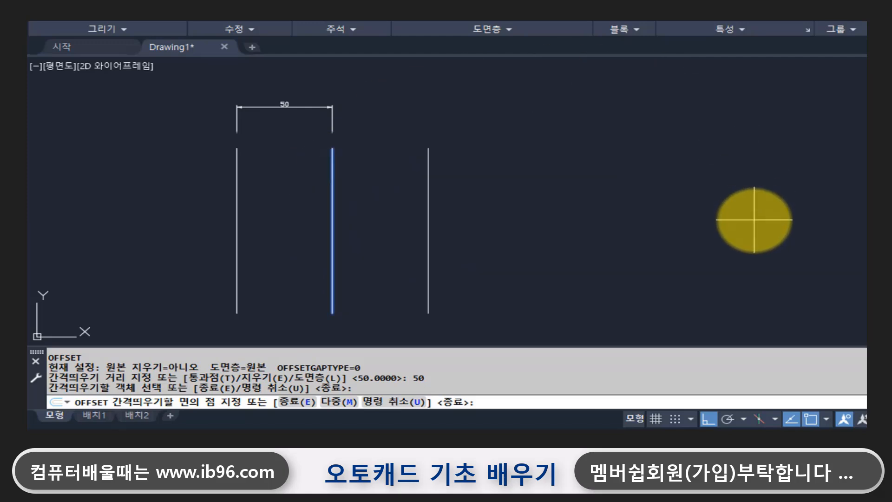
{"action": "left_click", "coordinate": [754, 220]}
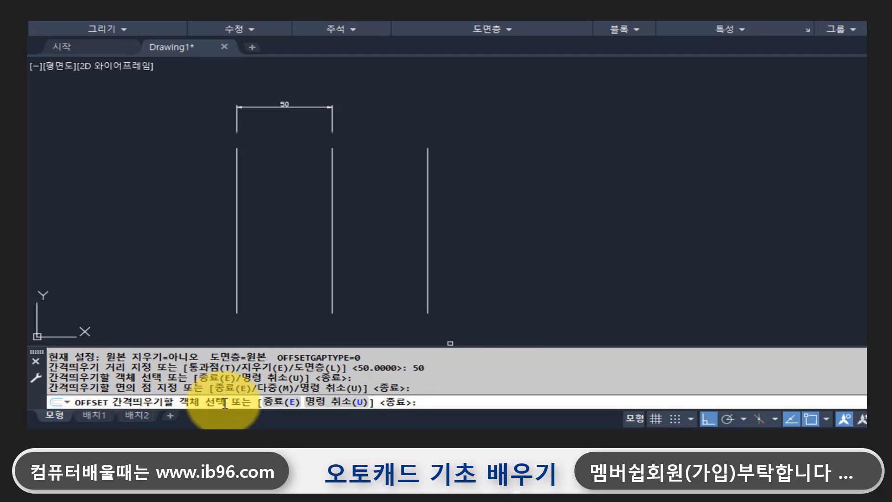
- Review the Offset prompts for distance, object selection and side point in the command history
{"action": "scroll", "coordinate": [398, 368], "scroll_direction": "up", "scroll_amount": 1}
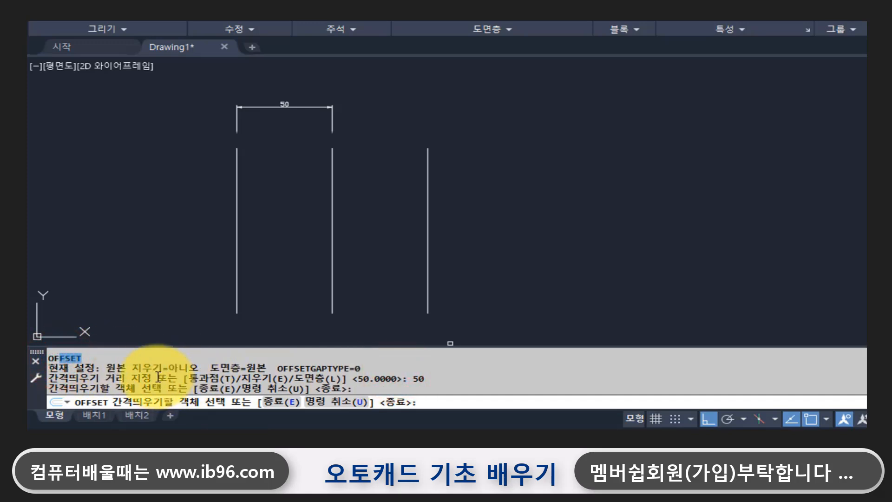
{"action": "scroll", "coordinate": [156, 376], "scroll_direction": "down", "scroll_amount": 1}
{"action": "left_click_drag", "start_coordinate": [106, 367], "coordinate": [428, 367]}
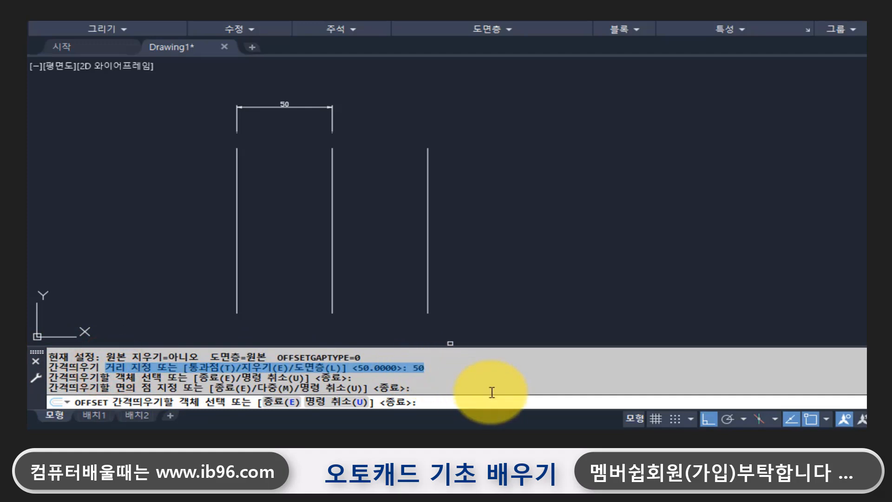
{"action": "left_click_drag", "start_coordinate": [117, 378], "coordinate": [348, 378]}
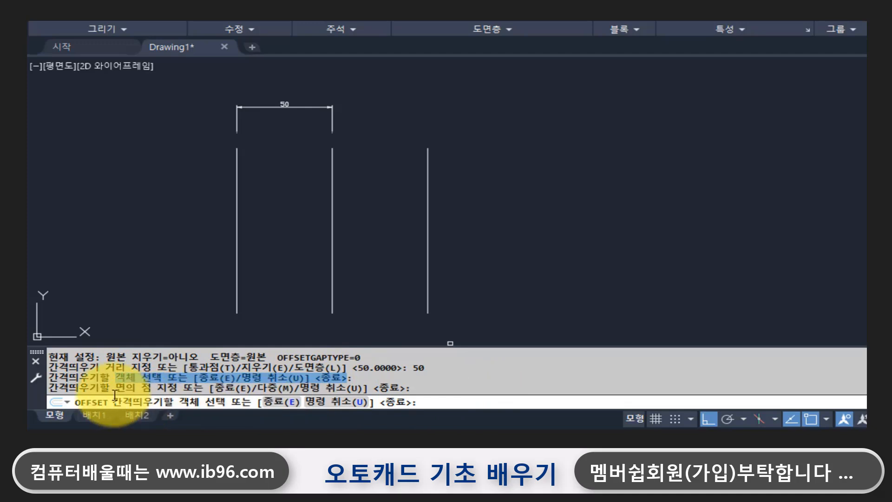
{"action": "left_click_drag", "start_coordinate": [116, 388], "coordinate": [389, 389]}
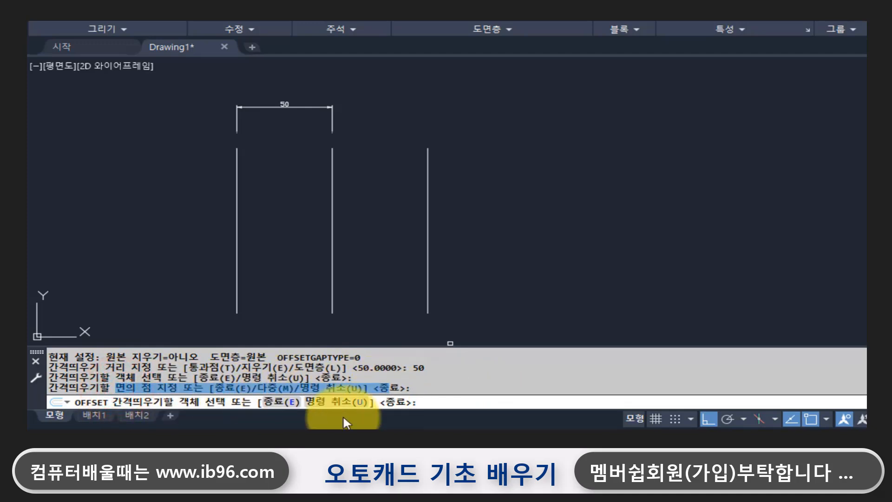
{"action": "left_click_drag", "start_coordinate": [100, 367], "coordinate": [427, 367]}
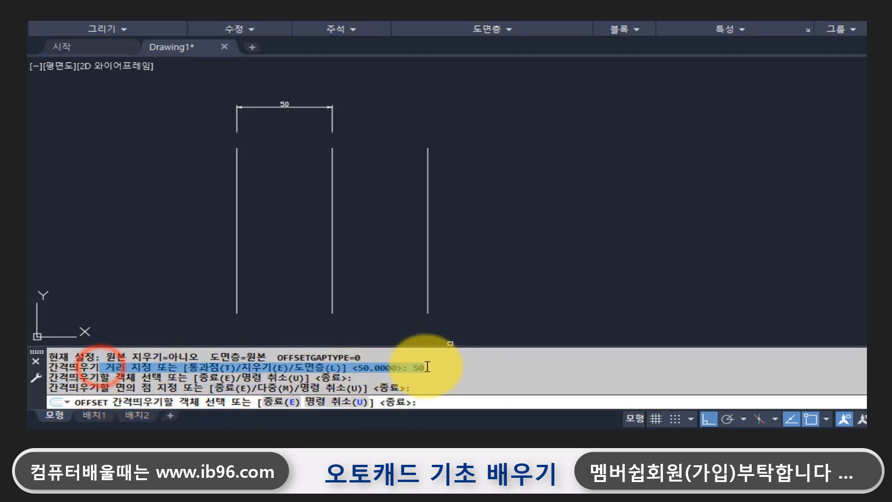
{"action": "left_click_drag", "start_coordinate": [115, 378], "coordinate": [346, 378]}
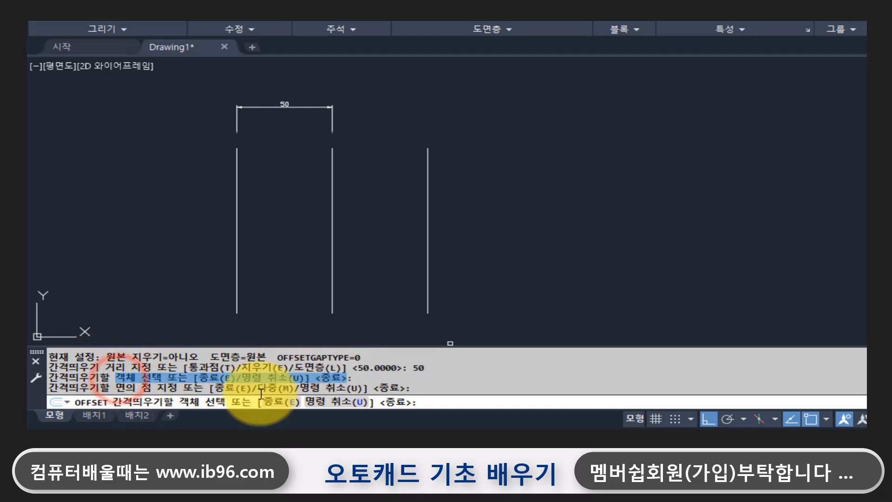
{"action": "left_click_drag", "start_coordinate": [116, 387], "coordinate": [402, 389]}
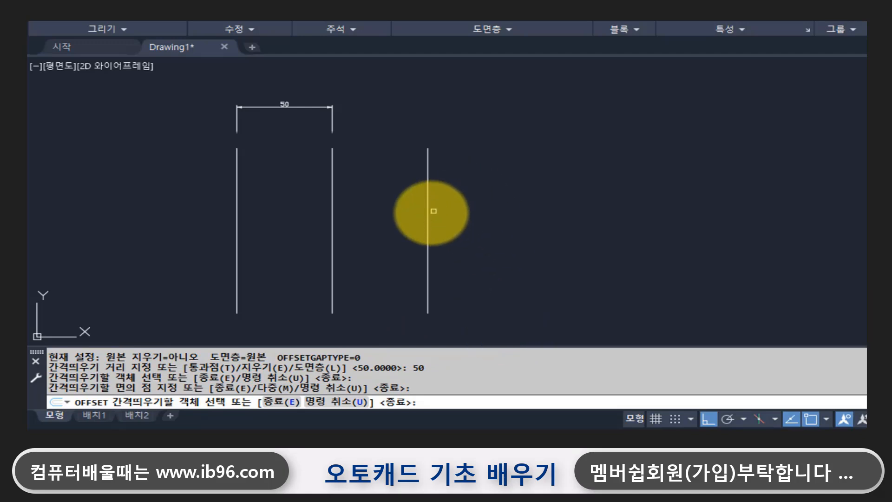
- Offset the third vertical line to the right and the resulting fourth line likewise, keeping the 50-unit distance, and end the command
{"action": "left_click", "coordinate": [428, 214]}
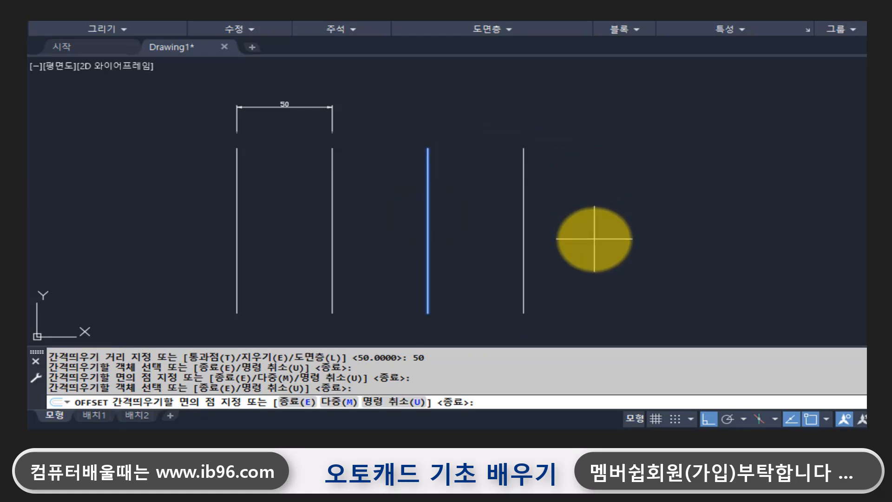
{"action": "left_click", "coordinate": [594, 239]}
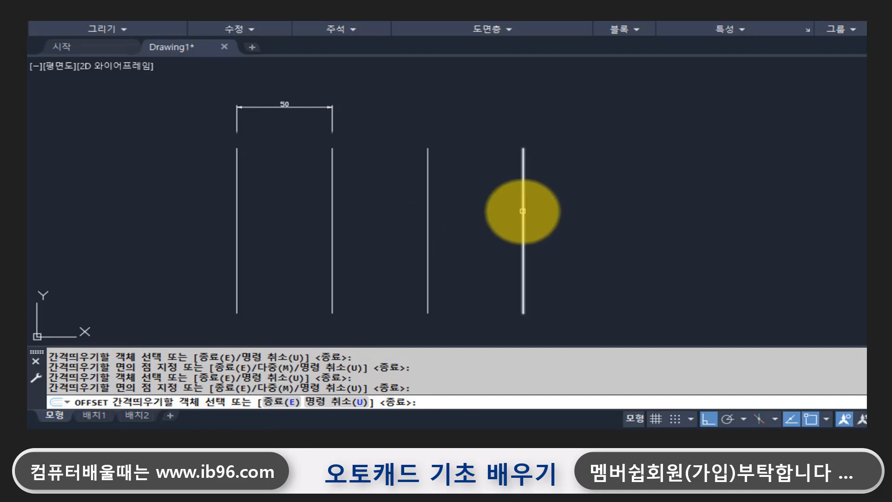
{"action": "left_click", "coordinate": [523, 211]}
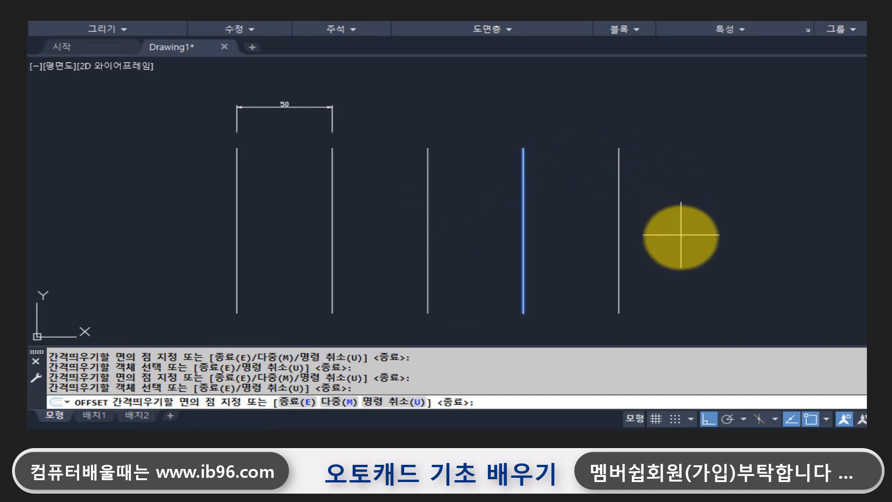
{"action": "left_click", "coordinate": [681, 238]}
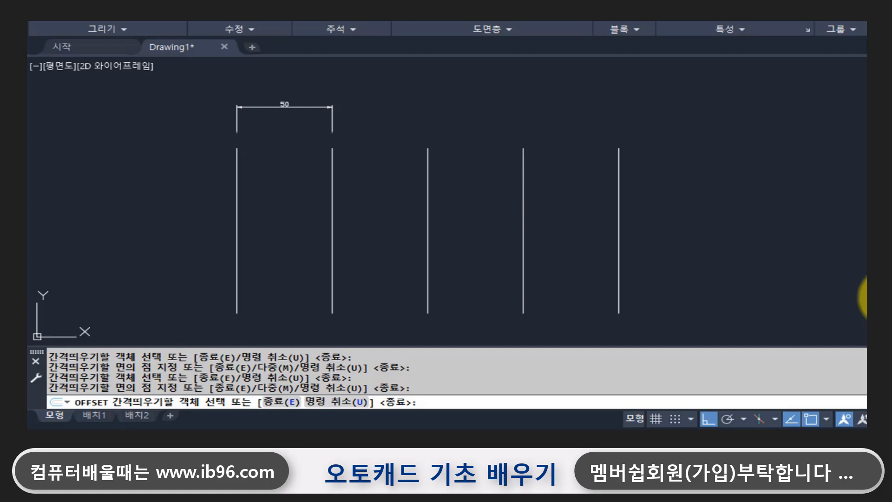
{"action": "key", "text": "Return"}
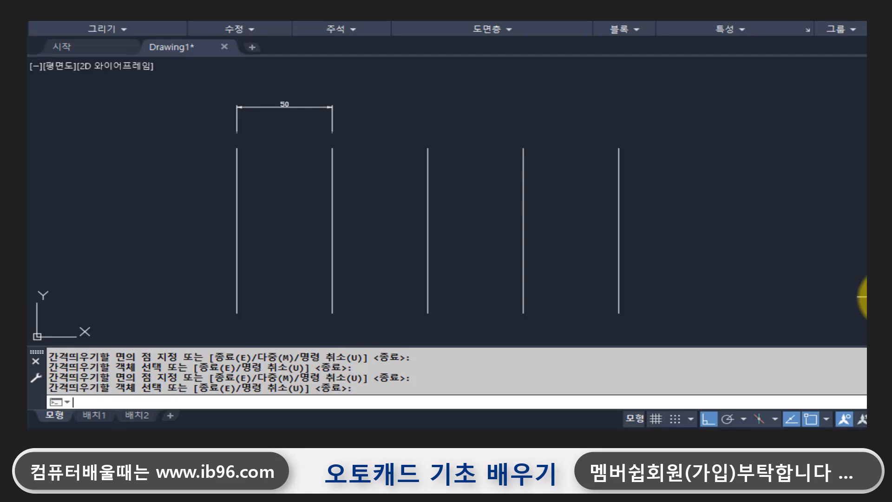
- Offset the rightmost vertical line 80 units to the right, repeat that for the resulting line, and end the command
{"action": "type", "text": "o"}
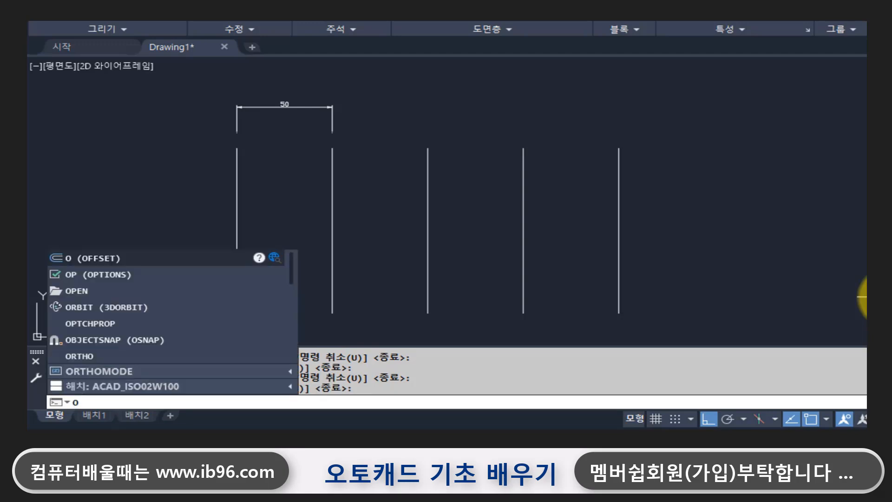
{"action": "key", "text": "Return"}
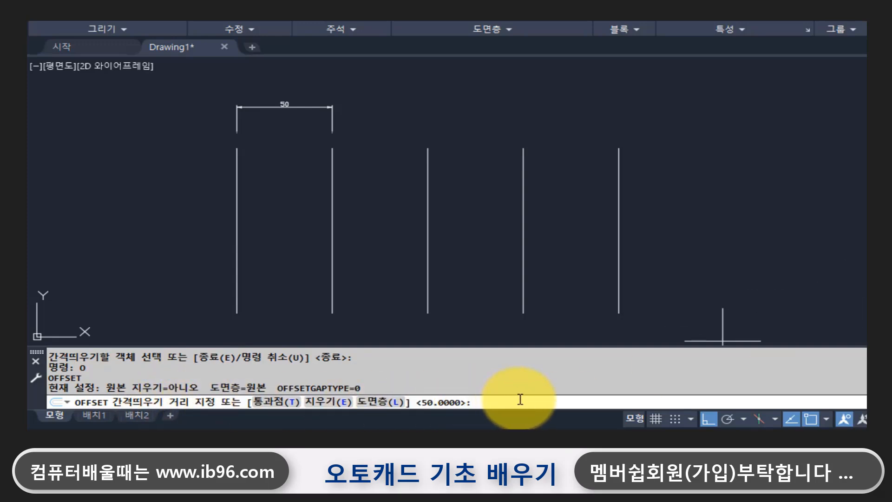
{"action": "type", "text": "80"}
{"action": "key", "text": "Return"}
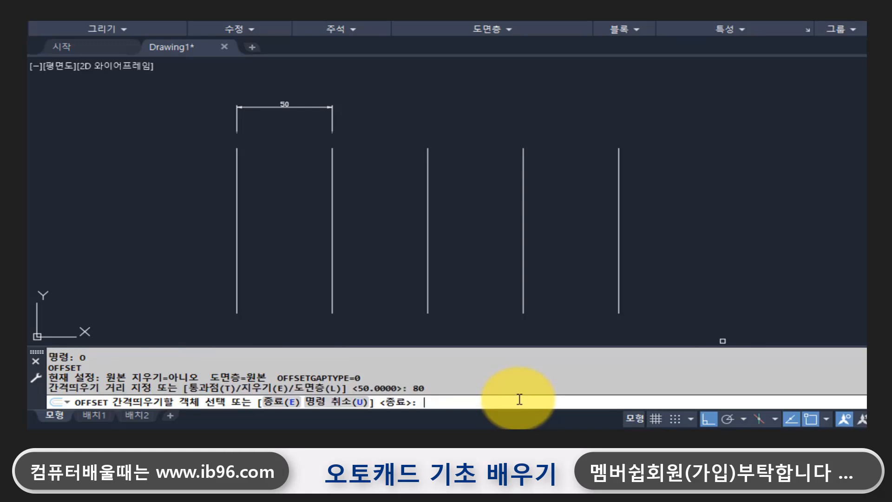
{"action": "left_click", "coordinate": [619, 192]}
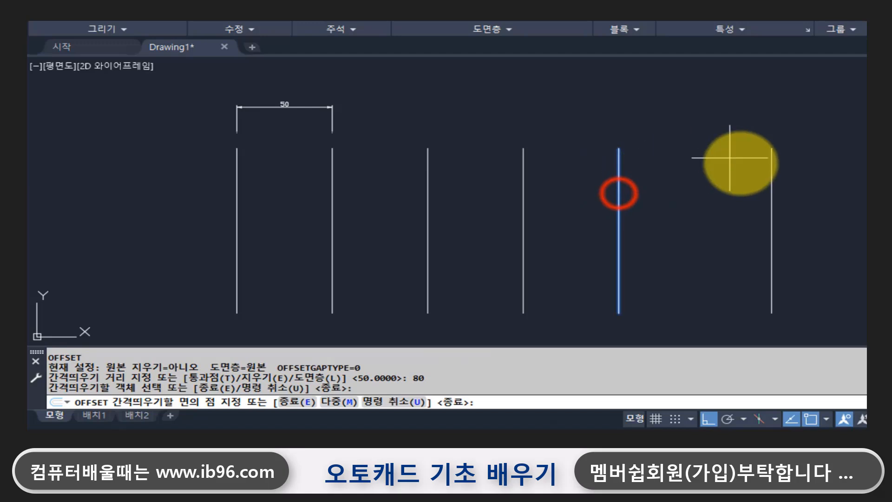
{"action": "left_click", "coordinate": [769, 193]}
{"action": "left_click", "coordinate": [771, 190]}
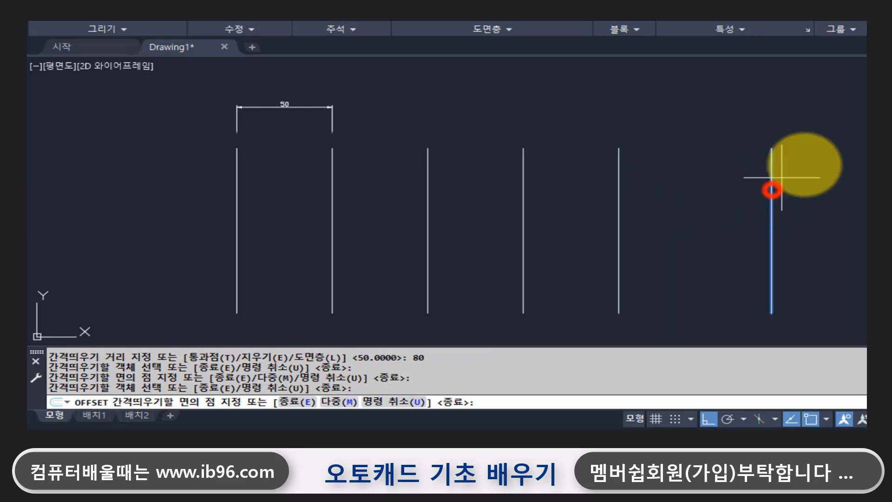
{"action": "left_click", "coordinate": [866, 165]}
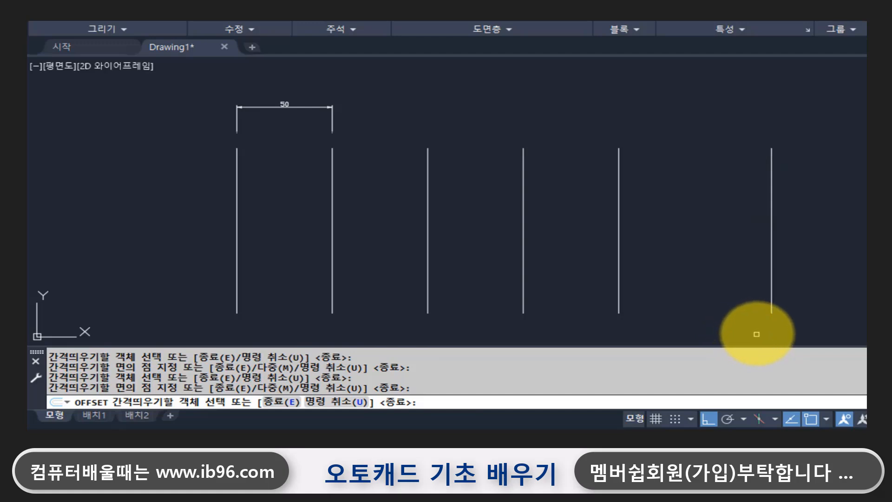
{"action": "mouse_move", "coordinate": [692, 297]}
{"action": "middle_mouse_down"}
{"action": "mouse_move", "coordinate": [601, 279]}
{"action": "mouse_move", "coordinate": [507, 281]}
{"action": "middle_mouse_up"}
{"action": "key", "text": "Return"}
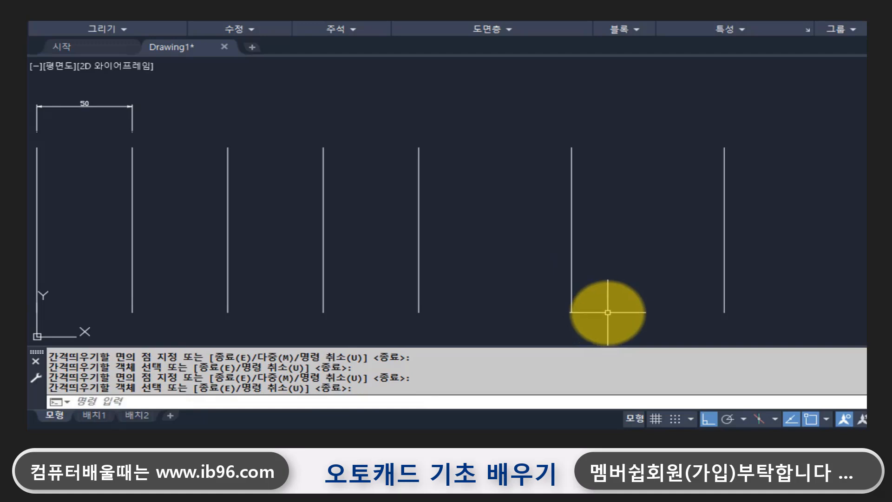
{"action": "type", "text": "o"}
{"action": "key", "text": "Return"}
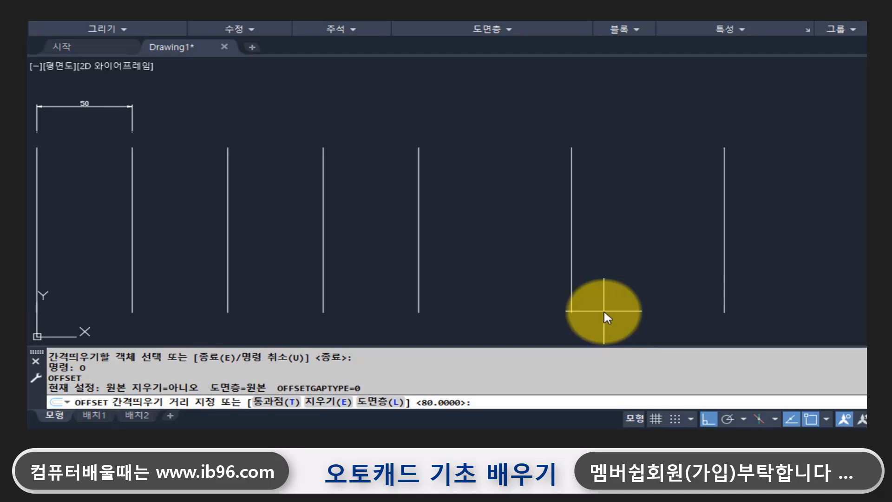
{"action": "key", "text": "Escape"}
{"action": "key", "text": "Escape"}
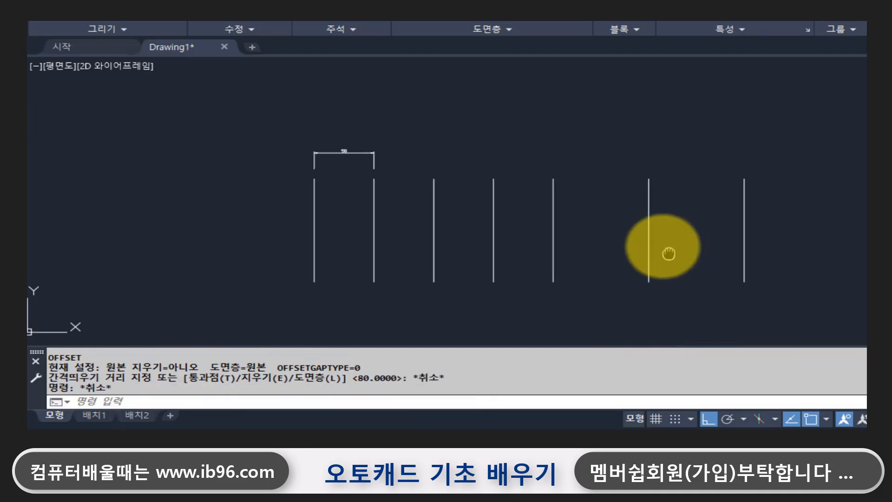
- Erase all the vertical lines and the linear dimension with one crossing selection
{"action": "type", "text": "e"}
{"action": "key", "text": "Return"}
{"action": "left_click", "coordinate": [751, 233]}
{"action": "left_click", "coordinate": [166, 136]}
{"action": "key", "text": "Return"}
{"action": "key", "text": "Escape"}
- Draw a vertical line 100 units long downward in the left part of the empty drawing area
{"action": "type", "text": "z"}
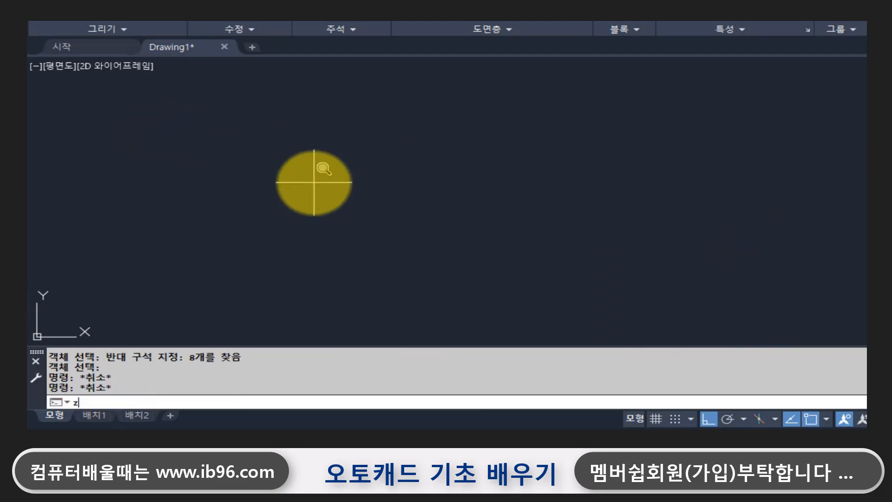
{"action": "key", "text": "Return"}
{"action": "type", "text": "a"}
{"action": "key", "text": "Return"}
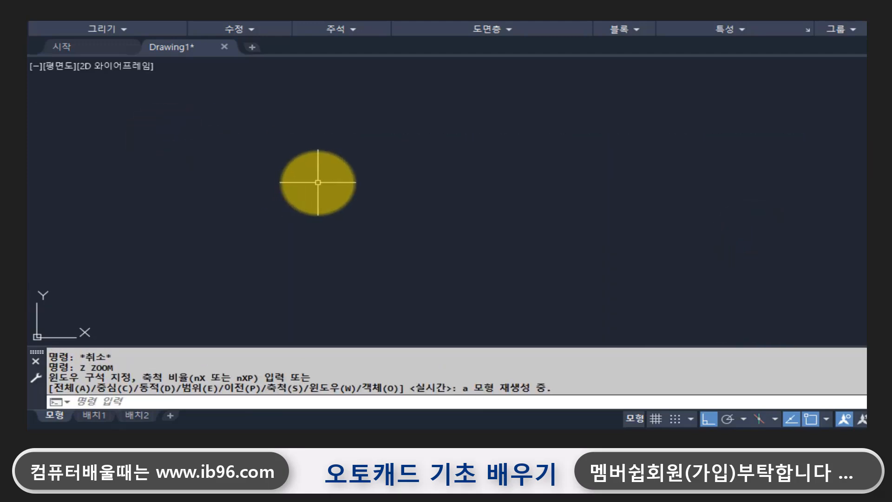
{"action": "type", "text": "l"}
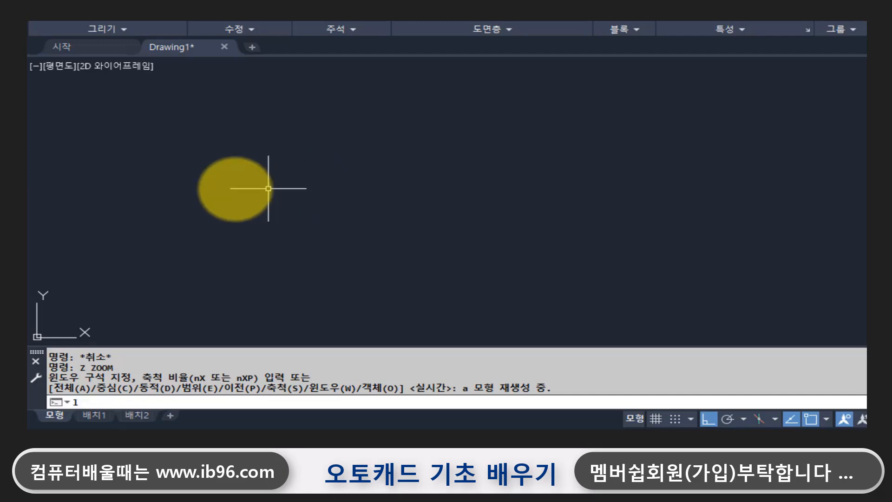
{"action": "key", "text": "Return"}
{"action": "left_click", "coordinate": [146, 134]}
{"action": "type", "text": "100"}
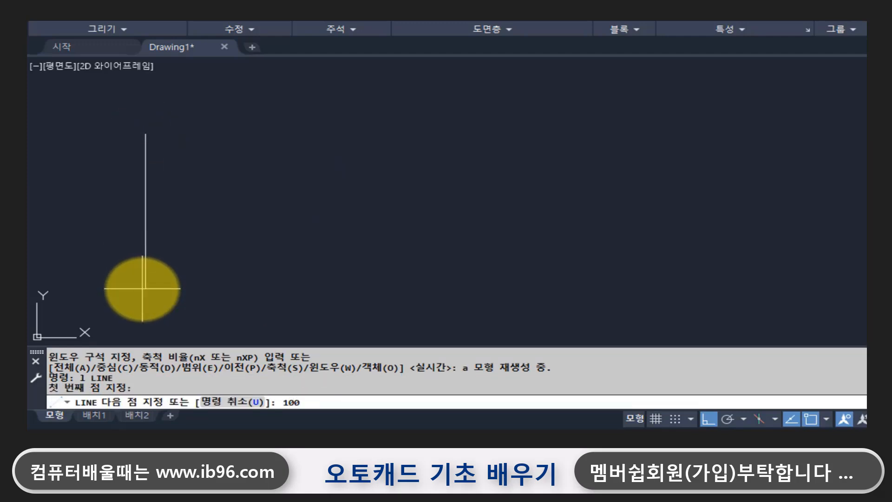
{"action": "key", "text": "Return"}
{"action": "key", "text": "Return"}
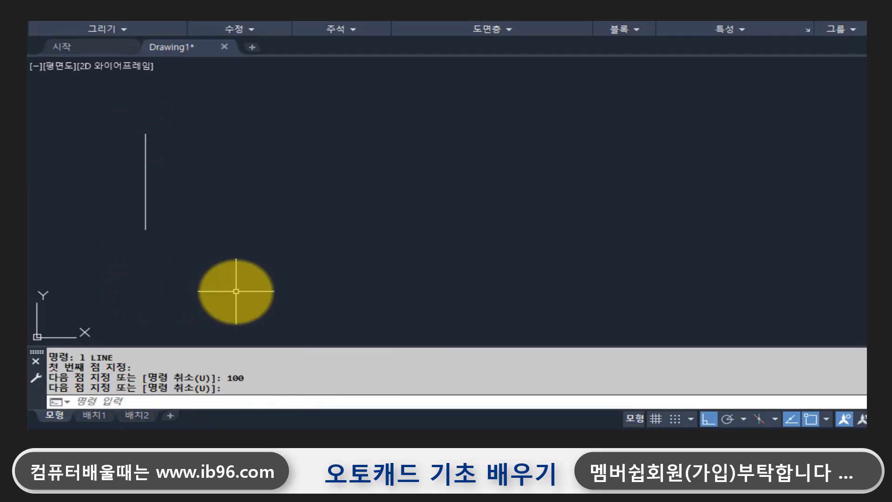
- Begin offsetting the vertical line at a distance of 50 units with the Multiple option
{"action": "scroll", "coordinate": [159, 231], "scroll_direction": "up", "scroll_amount": 2}
{"action": "middle_click_drag", "start_coordinate": [177, 260], "coordinate": [191, 321]}
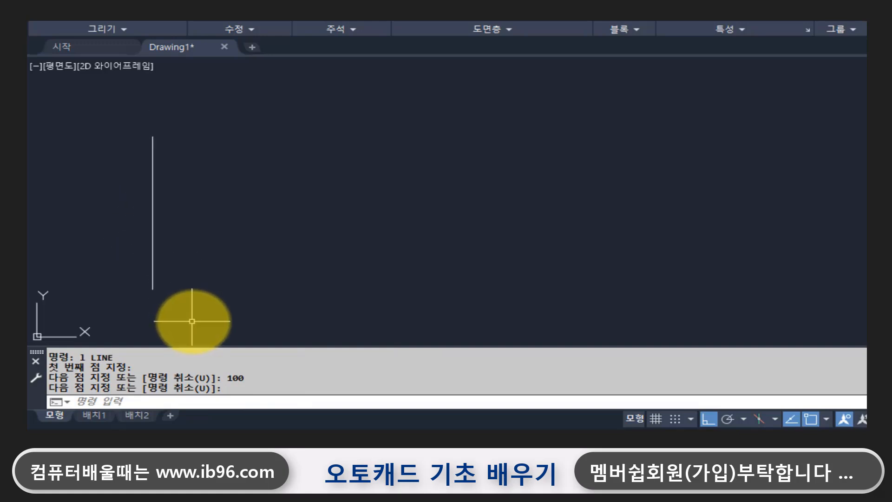
{"action": "type", "text": "o"}
{"action": "key", "text": "Return"}
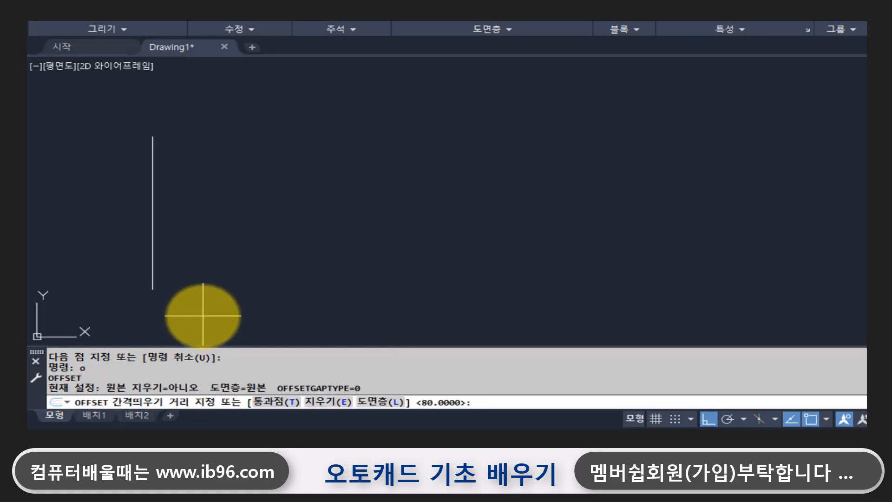
{"action": "type", "text": "50"}
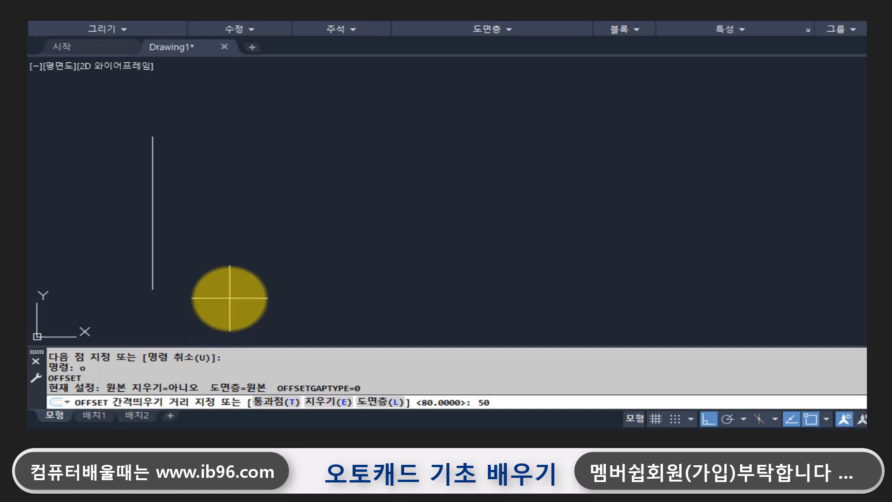
{"action": "key", "text": "Return"}
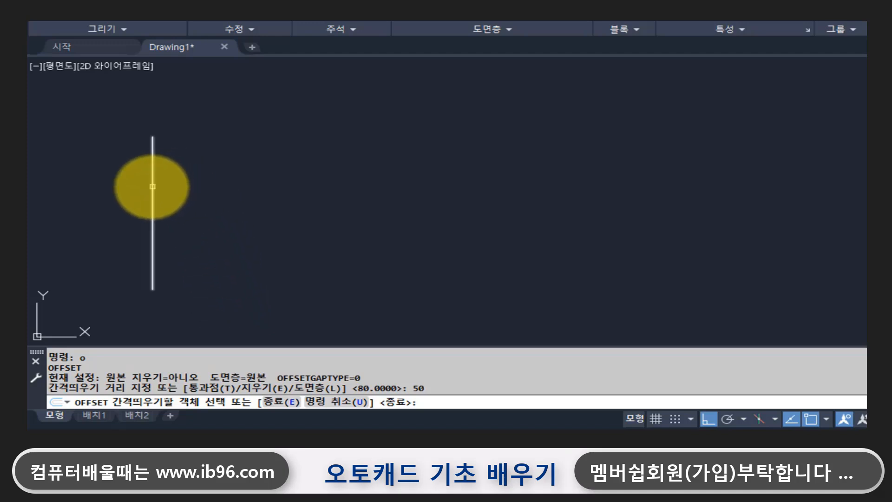
{"action": "left_click", "coordinate": [152, 186]}
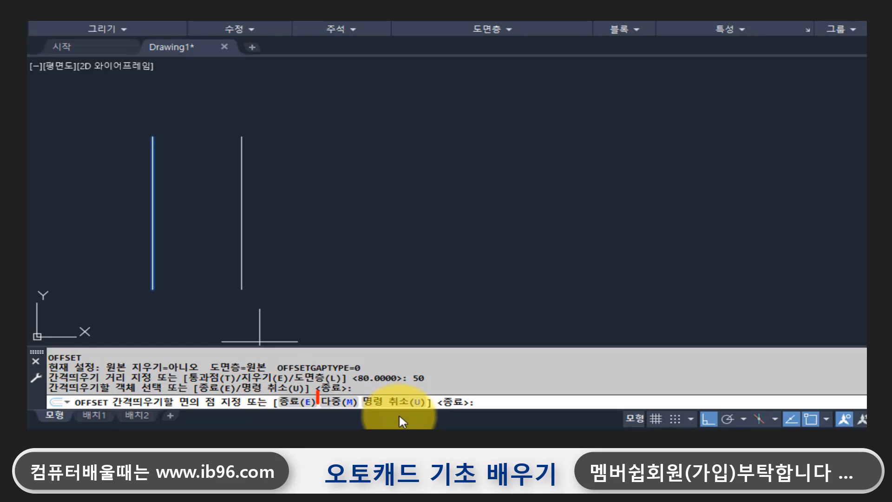
{"action": "left_click", "coordinate": [340, 402]}
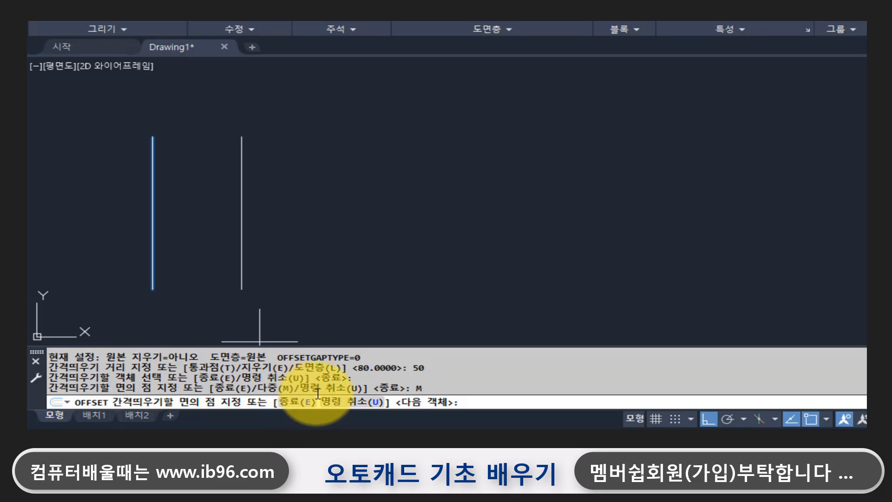
{"action": "double_click", "coordinate": [418, 388]}
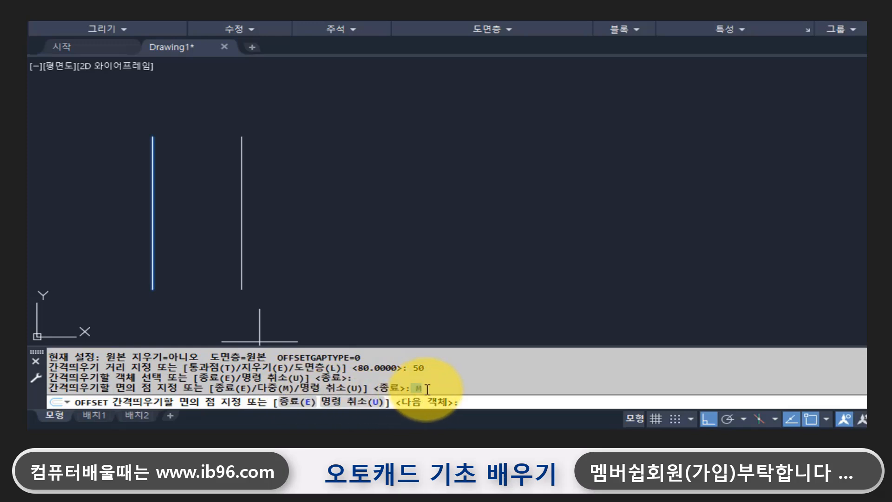
{"action": "left_click", "coordinate": [425, 385]}
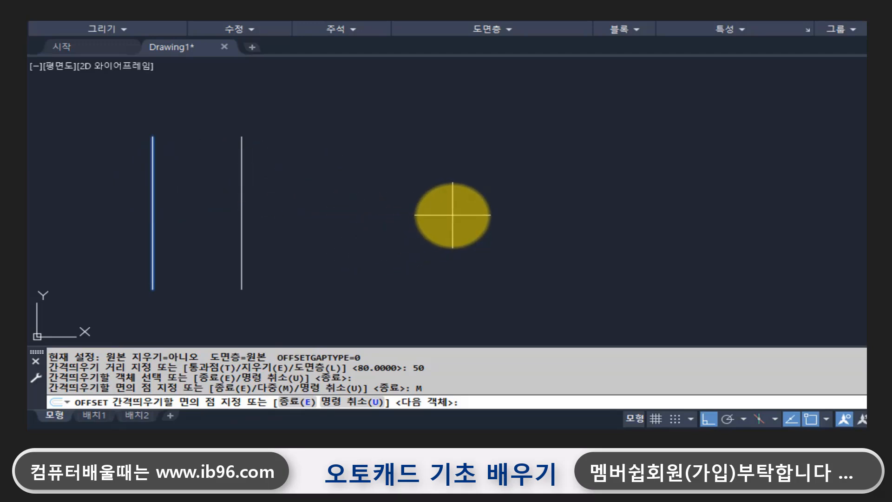
- Place seven successive offset copies to the right of the original line and end the command
{"action": "left_click", "coordinate": [453, 215]}
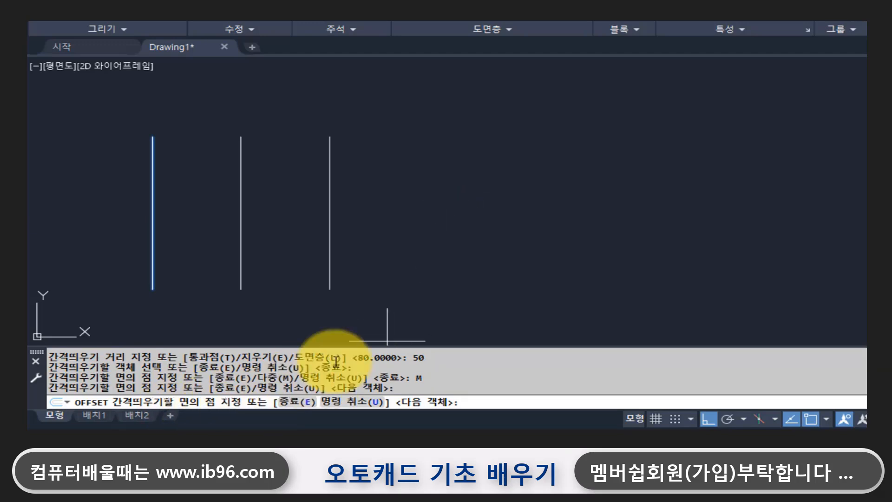
{"action": "left_click", "coordinate": [569, 193]}
{"action": "left_click", "coordinate": [637, 205]}
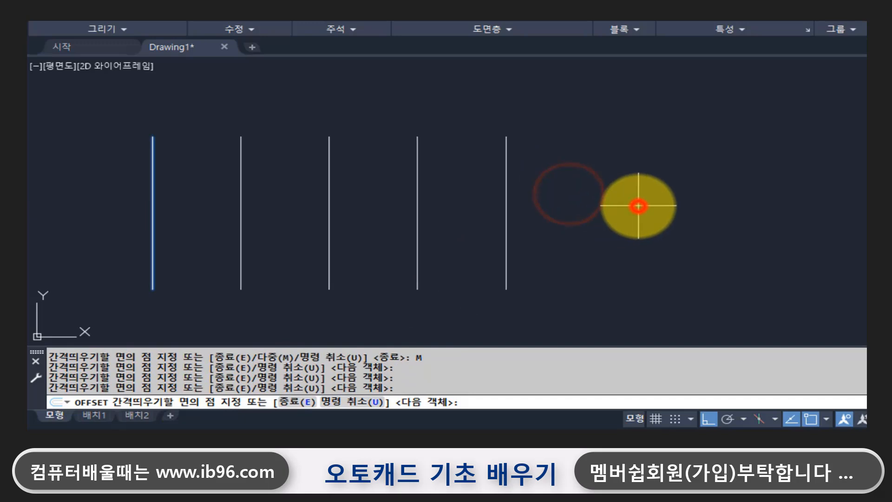
{"action": "left_click", "coordinate": [709, 213]}
{"action": "left_click", "coordinate": [756, 207]}
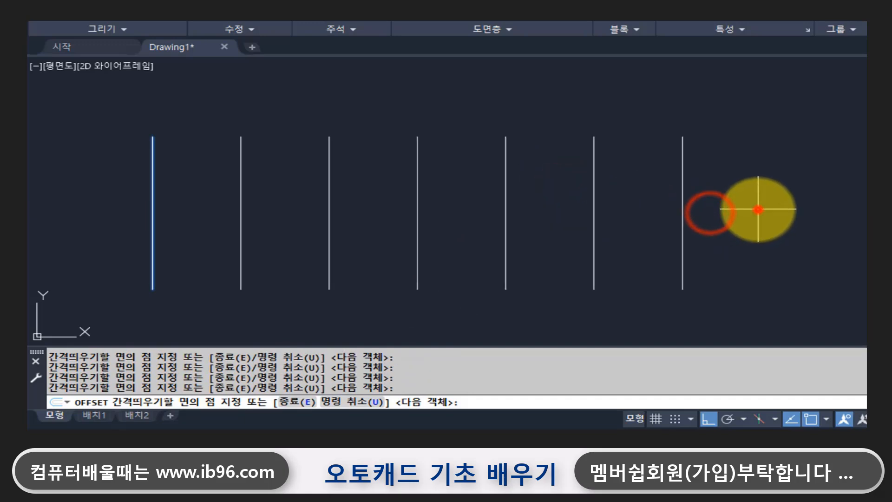
{"action": "left_click", "coordinate": [850, 201]}
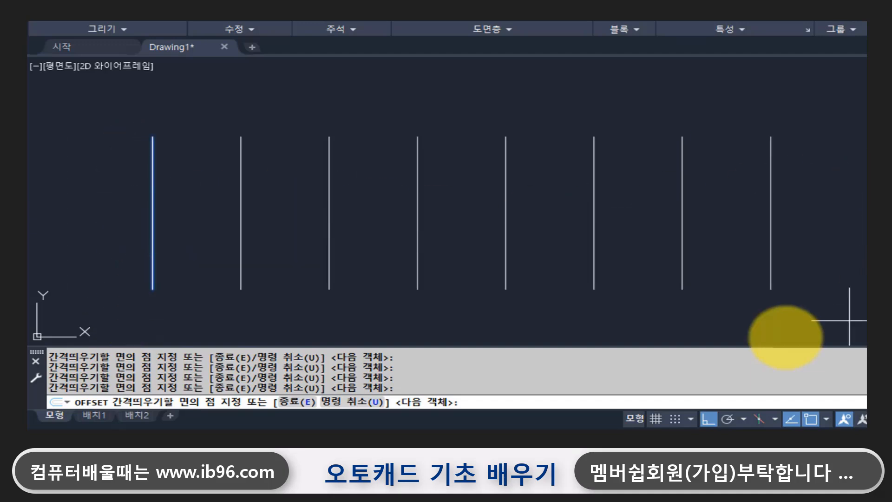
{"action": "left_click", "coordinate": [853, 227]}
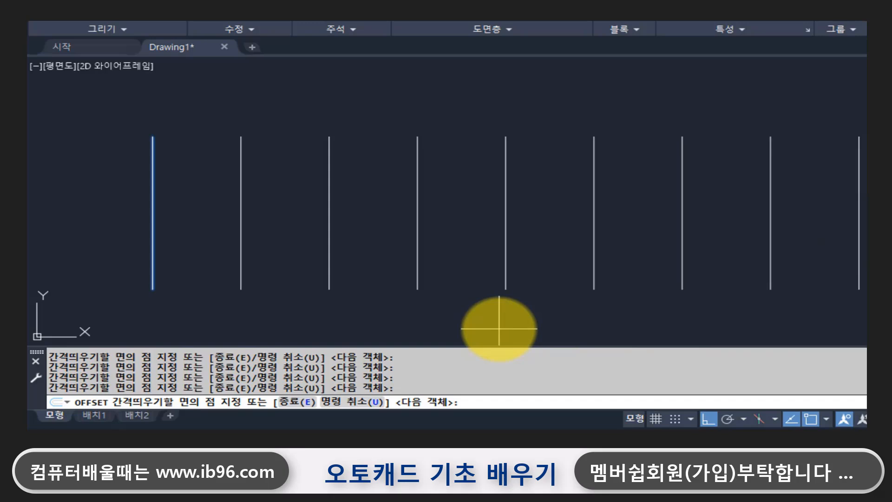
{"action": "type", "text": "u"}
{"action": "key", "text": "Return"}
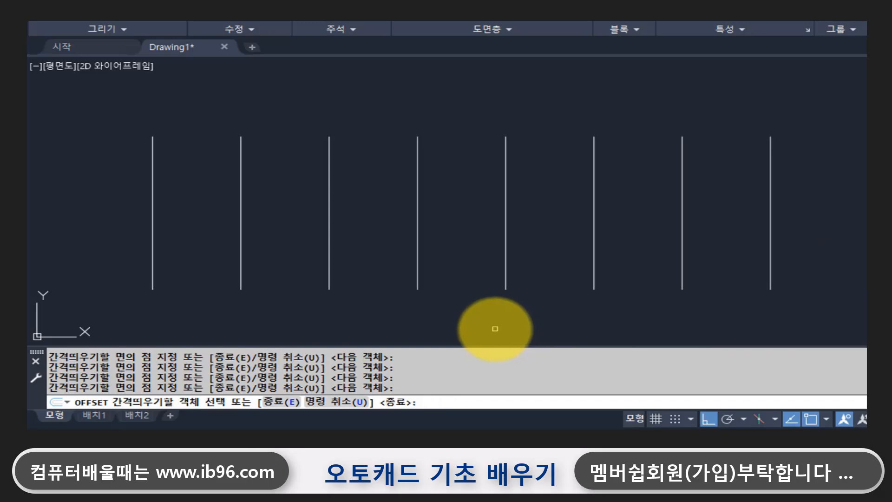
{"action": "key", "text": "Return"}
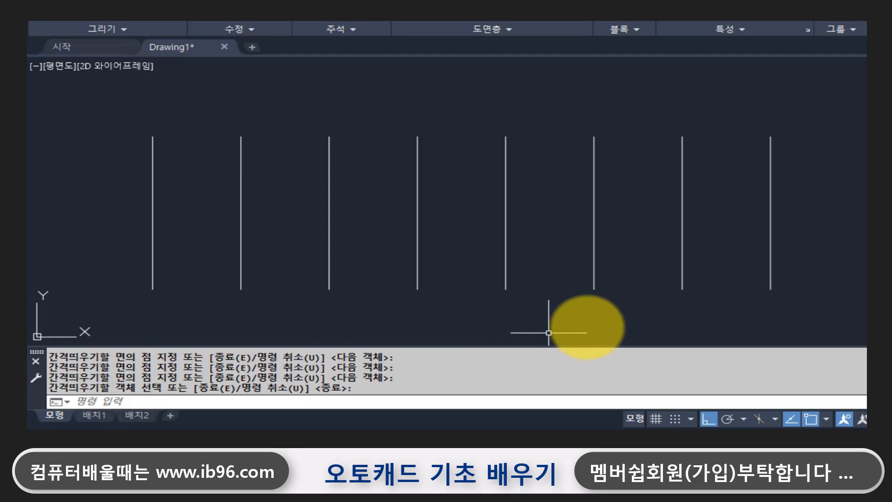
- Erase the seven offset copies with a crossing selection, keeping only the original vertical line
{"action": "type", "text": "e"}
{"action": "key", "text": "Return"}
{"action": "left_click", "coordinate": [850, 303]}
{"action": "left_click", "coordinate": [205, 219]}
{"action": "key", "text": "Return"}
{"action": "key", "text": "Escape"}
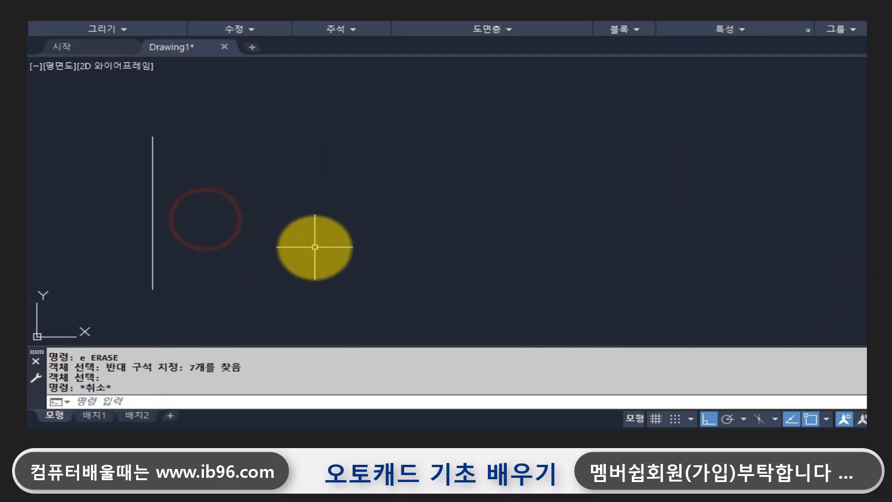
{"action": "key", "text": "Escape"}
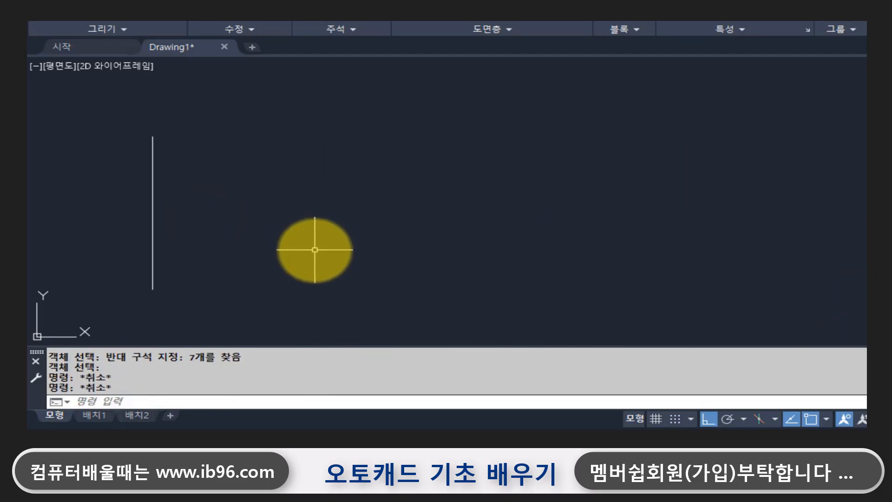
- Start offsetting the single vertical line at a distance of 50 units using the Multiple option
{"action": "type", "text": "o"}
{"action": "key", "text": "Return"}
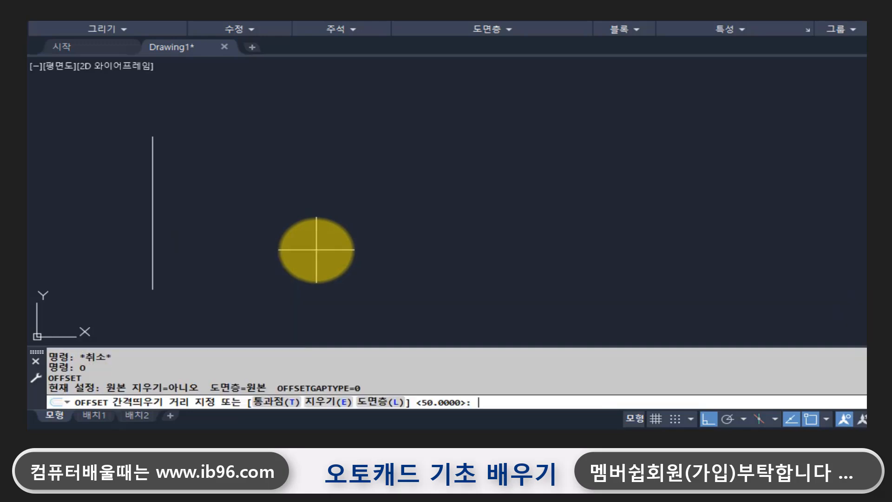
{"action": "type", "text": "50"}
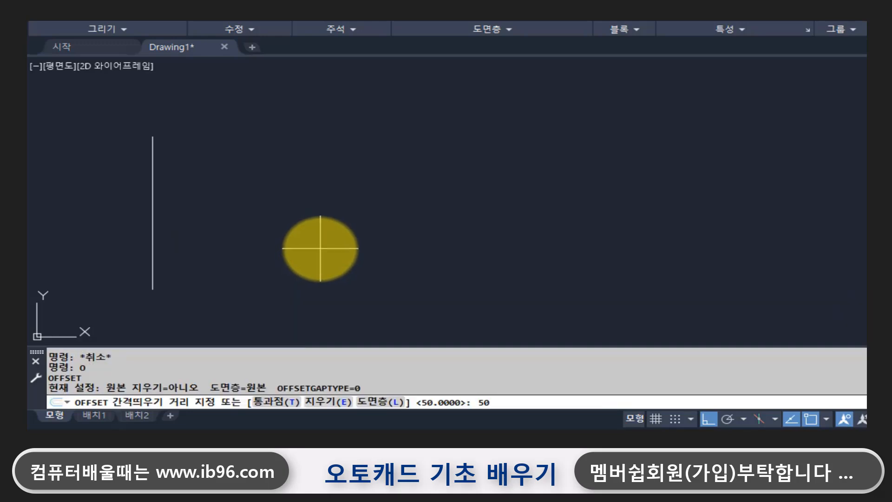
{"action": "key", "text": "Return"}
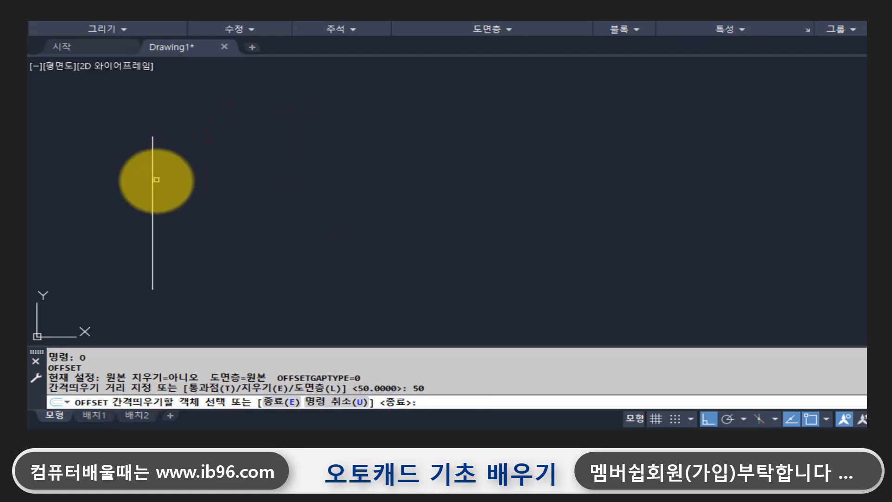
{"action": "left_click", "coordinate": [154, 180]}
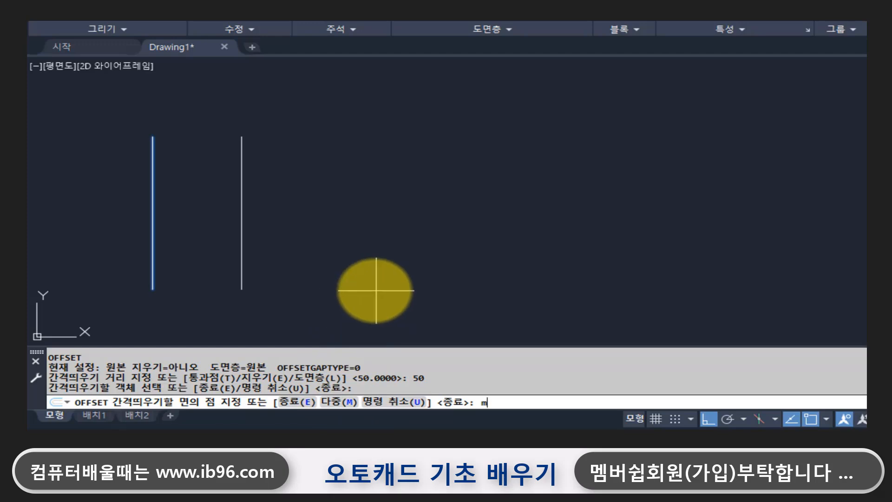
{"action": "key", "text": "Return"}
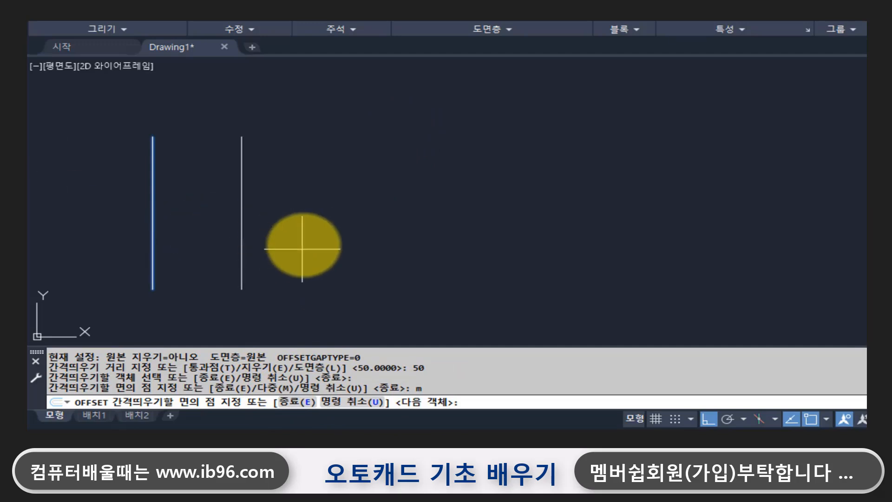
- Place five successive offset copies to the right of the original vertical line and end the command
{"action": "left_click", "coordinate": [405, 217]}
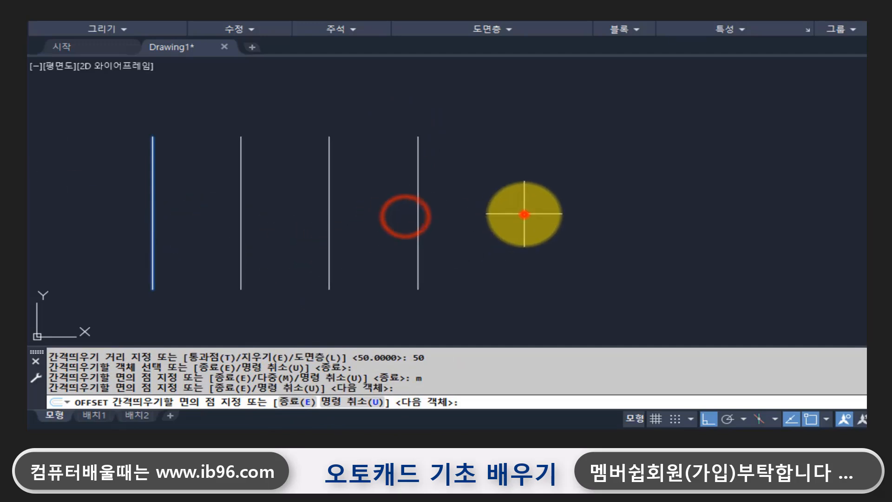
{"action": "left_click", "coordinate": [522, 214]}
{"action": "left_click", "coordinate": [609, 216]}
{"action": "left_click", "coordinate": [697, 218]}
{"action": "left_click", "coordinate": [788, 209]}
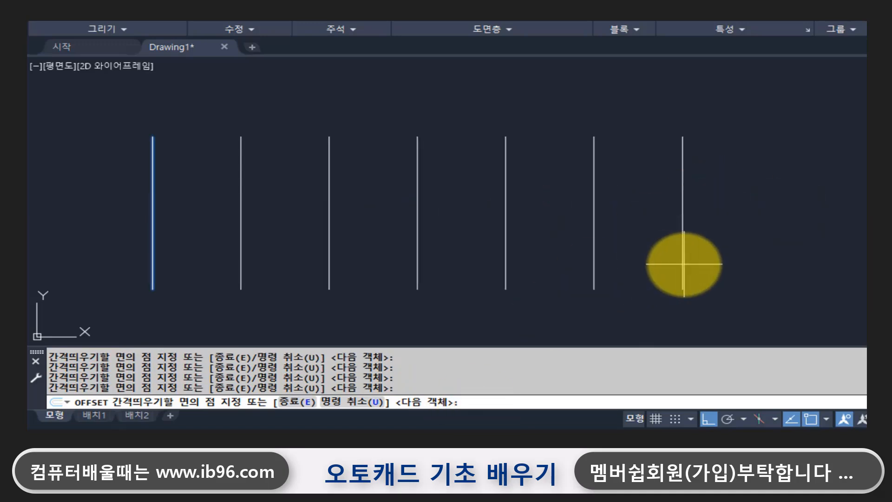
{"action": "key", "text": "Return"}
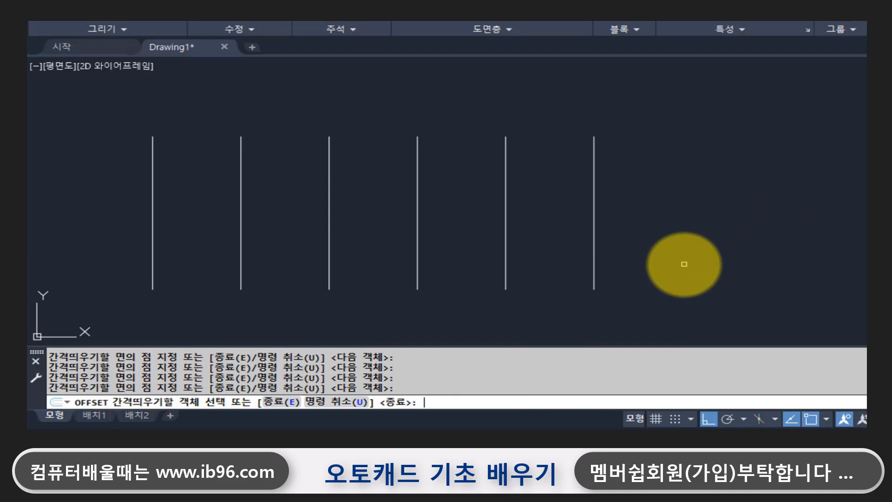
{"action": "key", "text": "Return"}
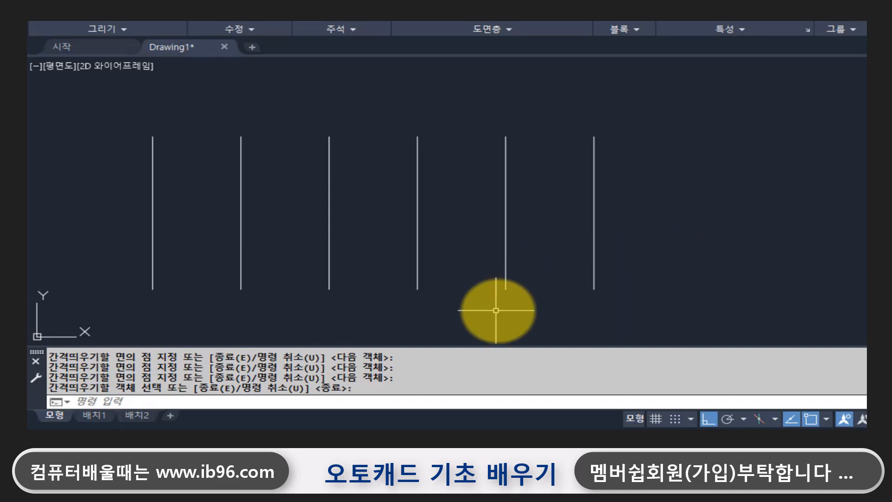
- Add a linear dimension for the height of the leftmost line, placed to the right of the last copy
{"action": "type", "text": "dli"}
{"action": "key", "text": "Return"}
{"action": "left_click", "coordinate": [155, 291]}
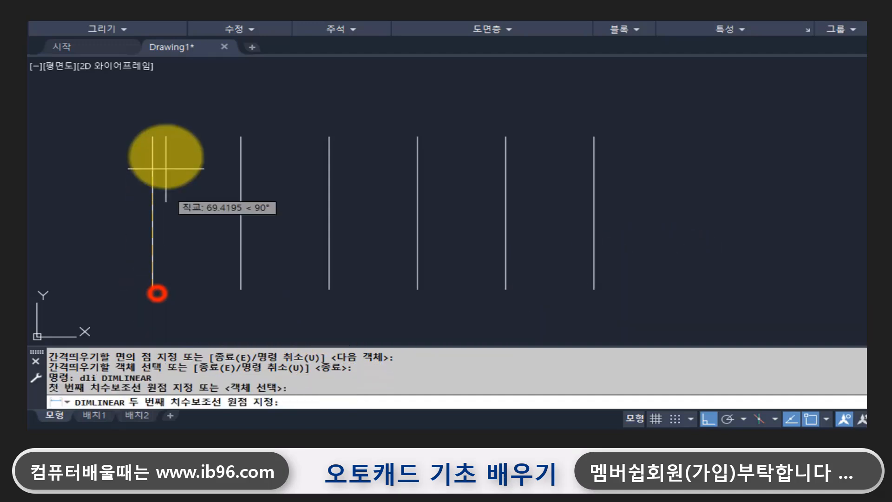
{"action": "left_click", "coordinate": [150, 136]}
{"action": "left_click", "coordinate": [690, 202]}
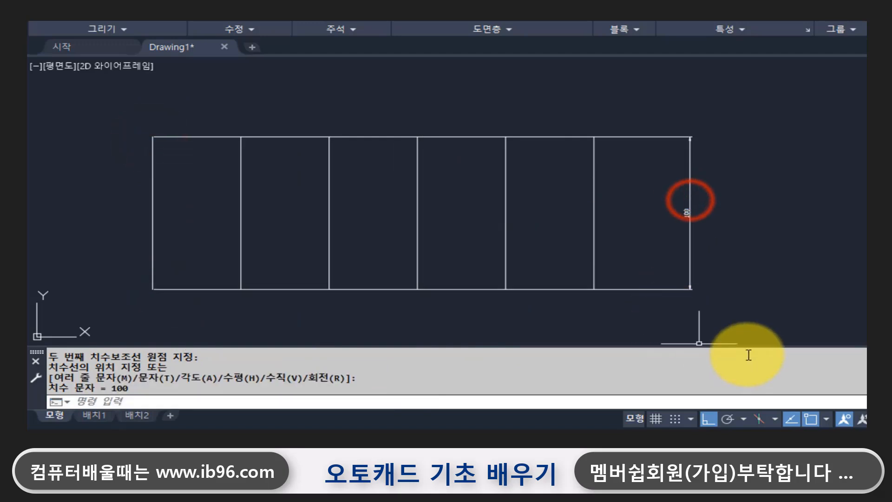
- Select all six vertical lines with a crossing window and change their colour to yellow
{"action": "left_click", "coordinate": [631, 242]}
{"action": "left_click", "coordinate": [99, 205]}
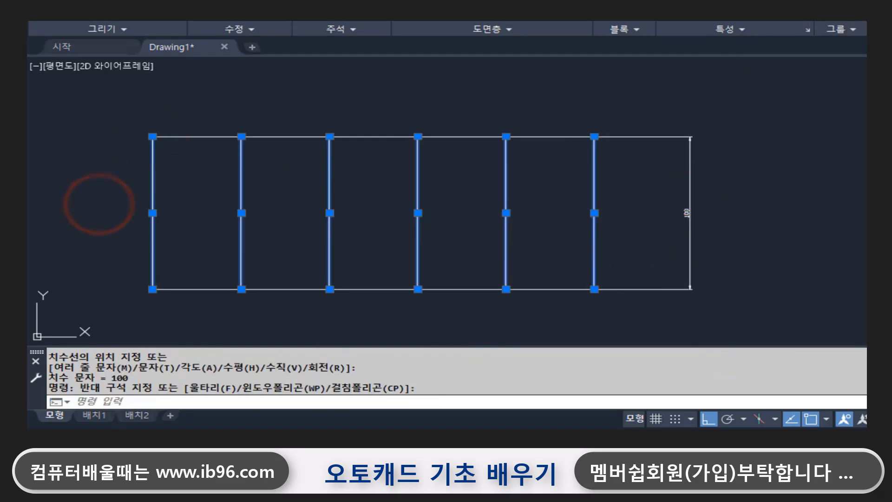
{"action": "left_click", "coordinate": [733, 28]}
{"action": "left_click", "coordinate": [732, 115]}
{"action": "key", "text": "Escape"}
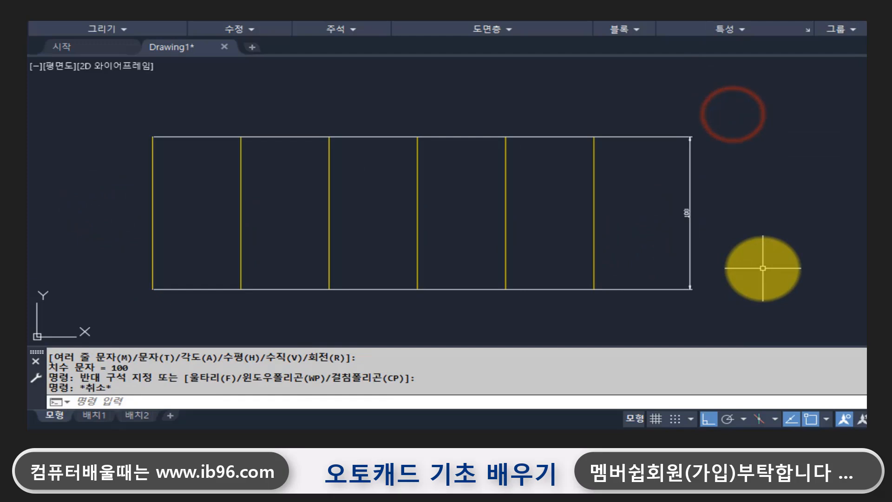
{"action": "left_click", "coordinate": [627, 218]}
{"action": "left_click", "coordinate": [74, 171]}
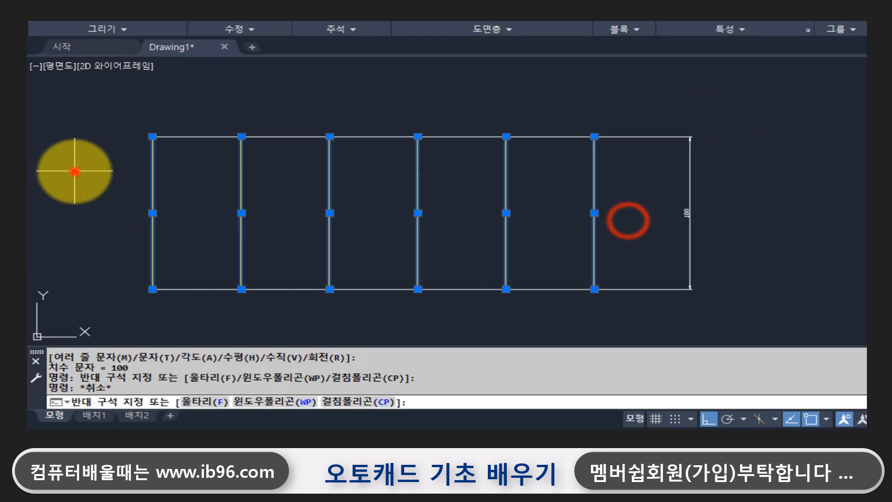
{"action": "scroll", "coordinate": [674, 232], "scroll_direction": "up", "scroll_amount": 4}
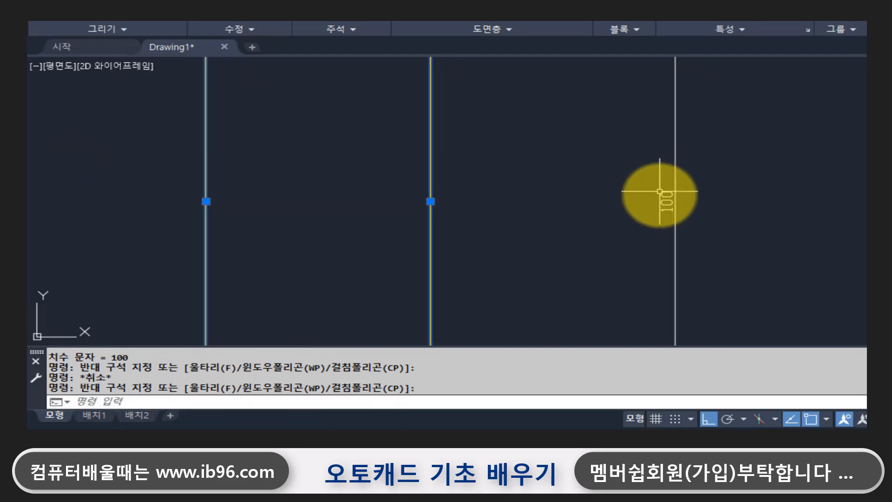
{"action": "scroll", "coordinate": [604, 228], "scroll_direction": "down", "scroll_amount": 2}
{"action": "scroll", "coordinate": [583, 243], "scroll_direction": "down", "scroll_amount": 2}
{"action": "key", "text": "Escape"}
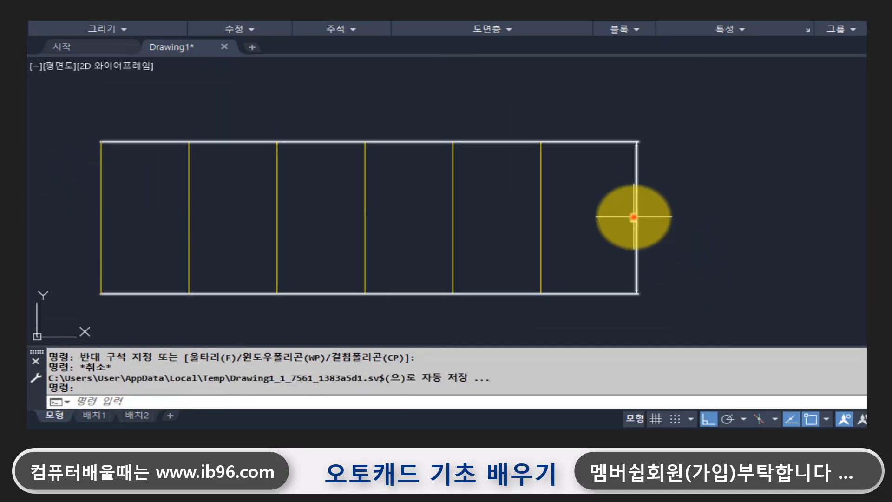
- Erase the linear dimension beside the six vertical lines
{"action": "left_click", "coordinate": [636, 217]}
{"action": "type", "text": "E"}
{"action": "key", "text": "Return"}
{"action": "left_click", "coordinate": [100, 208]}
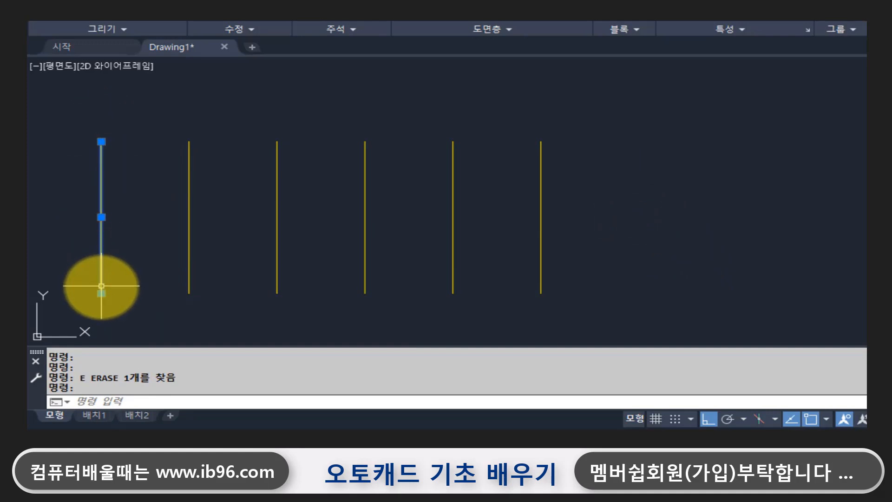
{"action": "mouse_move", "coordinate": [101, 293]}
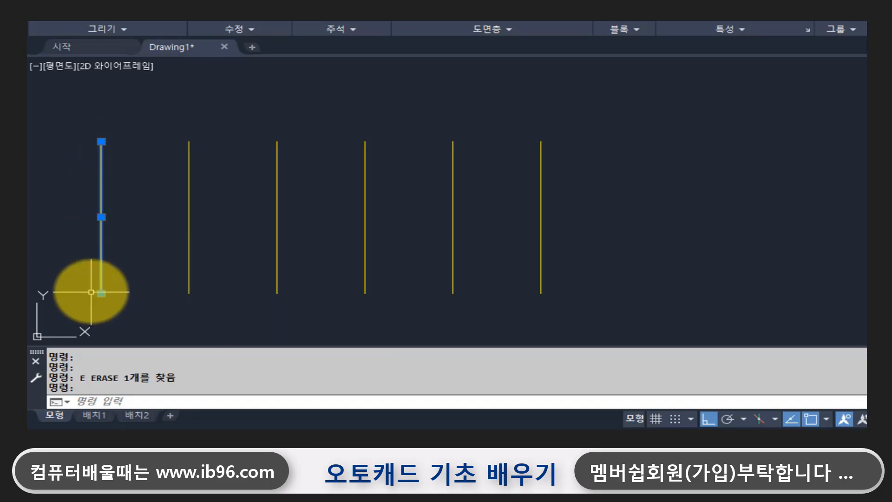
{"action": "key", "text": "Escape"}
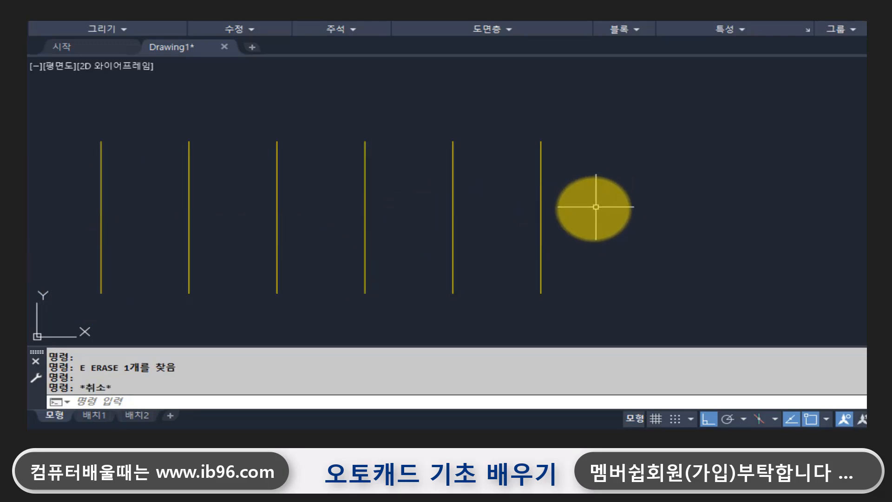
- Draw a circle with a radius of 50 units in the empty space to the right of the vertical lines
{"action": "mouse_move", "coordinate": [592, 208]}
{"action": "middle_mouse_down"}
{"action": "mouse_move", "coordinate": [583, 218]}
{"action": "mouse_move", "coordinate": [175, 219]}
{"action": "middle_mouse_up"}
{"action": "middle_click_drag", "start_coordinate": [289, 220], "coordinate": [229, 221]}
{"action": "type", "text": "c"}
{"action": "key", "text": "Return"}
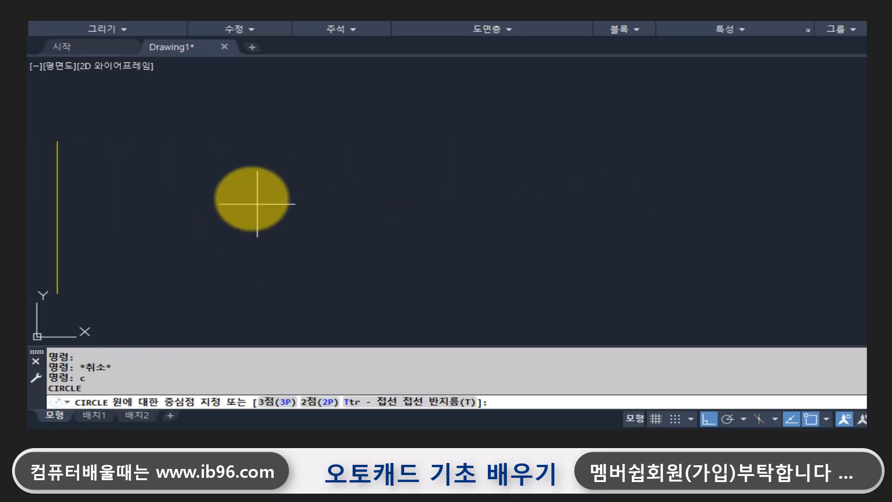
{"action": "left_click", "coordinate": [240, 204]}
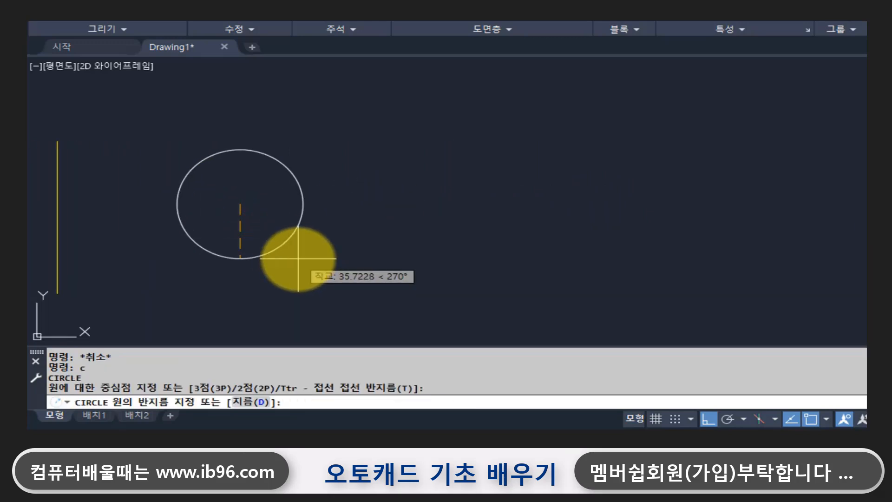
{"action": "type", "text": "50"}
{"action": "key", "text": "Return"}
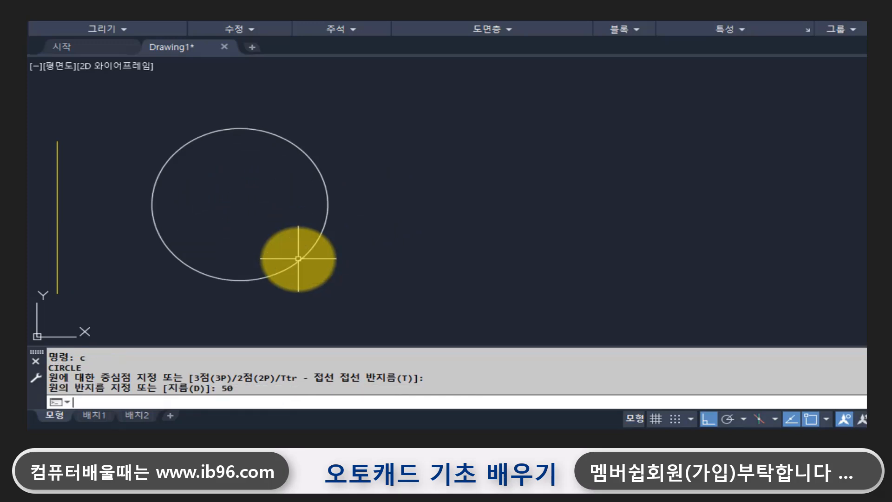
- Add a radius dimension to the circle, with its text outside the upper-right part of the outline
{"action": "type", "text": "dra"}
{"action": "key", "text": "Return"}
{"action": "left_click", "coordinate": [300, 151]}
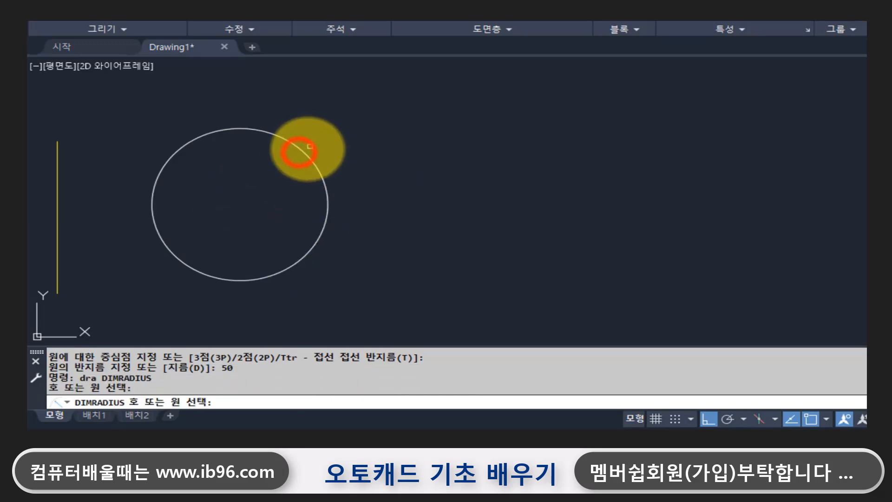
{"action": "left_click", "coordinate": [325, 135]}
{"action": "scroll", "coordinate": [292, 170], "scroll_direction": "up", "scroll_amount": 2}
{"action": "middle_click_drag", "start_coordinate": [348, 185], "coordinate": [392, 169]}
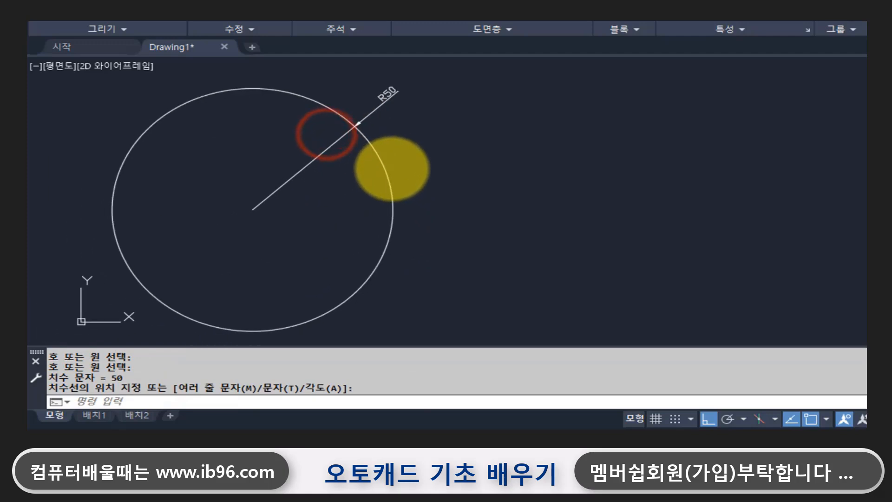
- Modify the ISO-25 dimension style to use an overall scale of 2 and close the style settings
{"action": "type", "text": "d"}
{"action": "key", "text": "Return"}
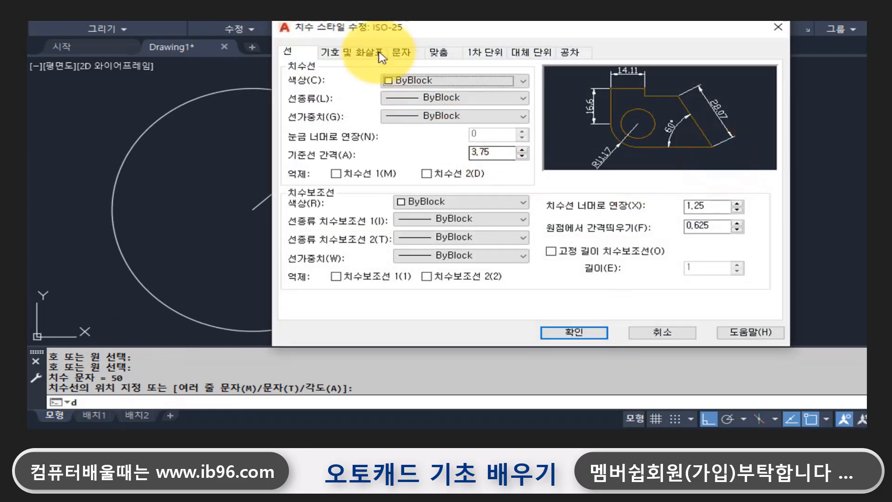
{"action": "left_click", "coordinate": [401, 53]}
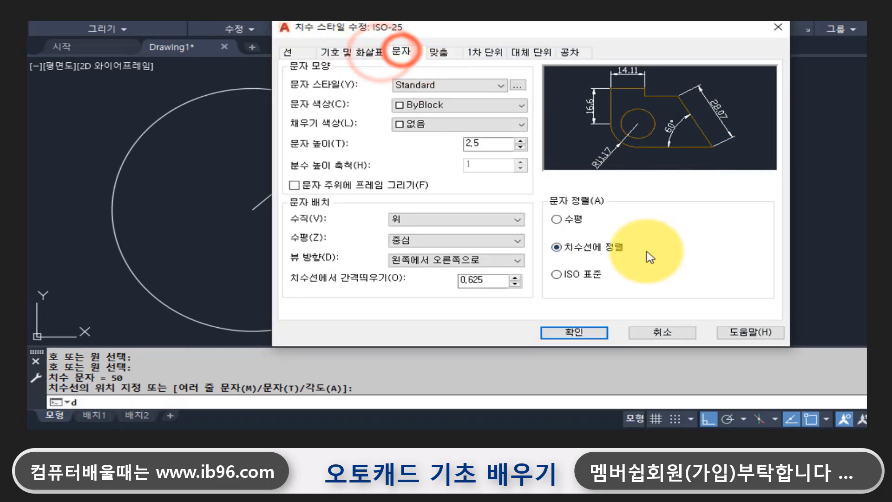
{"action": "left_click", "coordinate": [438, 52]}
{"action": "double_click", "coordinate": [722, 222]}
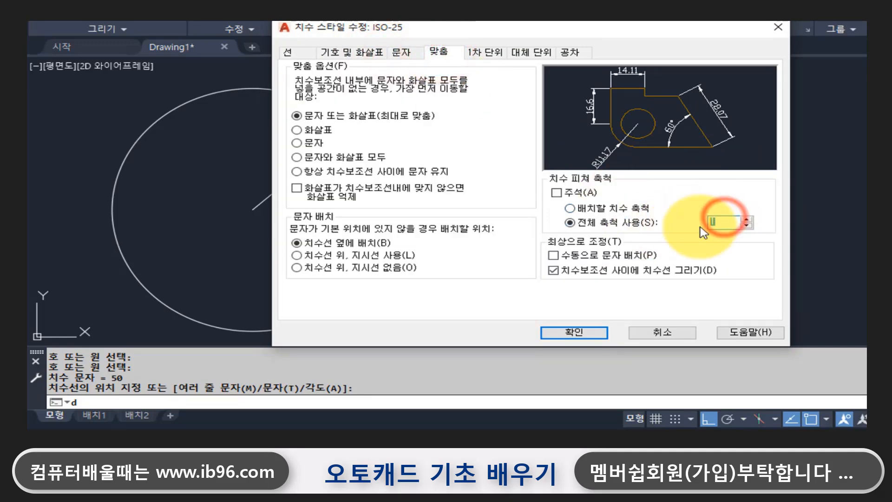
{"action": "type", "text": "2"}
{"action": "left_click", "coordinate": [578, 330]}
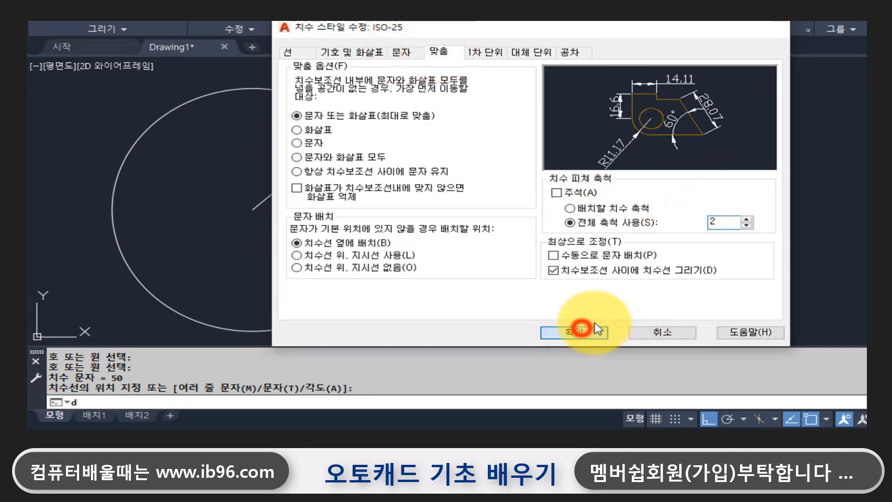
{"action": "left_click", "coordinate": [629, 284]}
- Change the colour of the circle's radius dimension to yellow
{"action": "middle_click_drag", "start_coordinate": [408, 189], "coordinate": [424, 205]}
{"action": "left_click", "coordinate": [396, 99]}
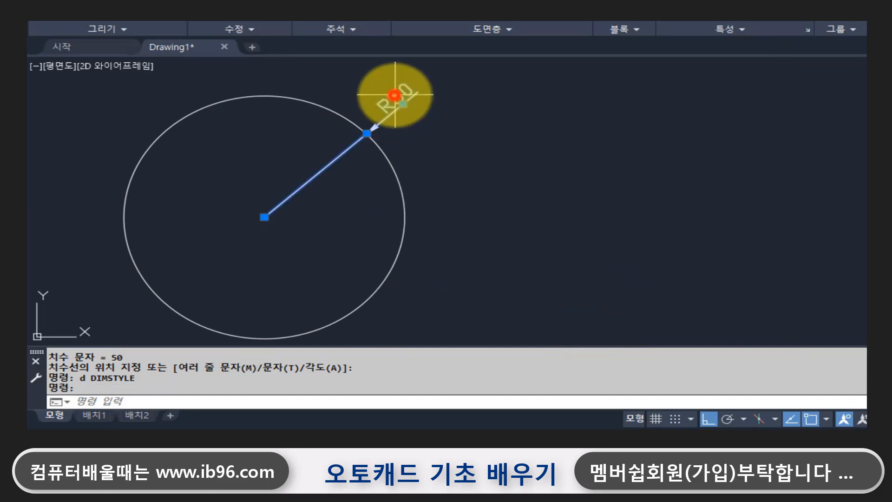
{"action": "left_click", "coordinate": [728, 29]}
{"action": "left_click", "coordinate": [725, 29]}
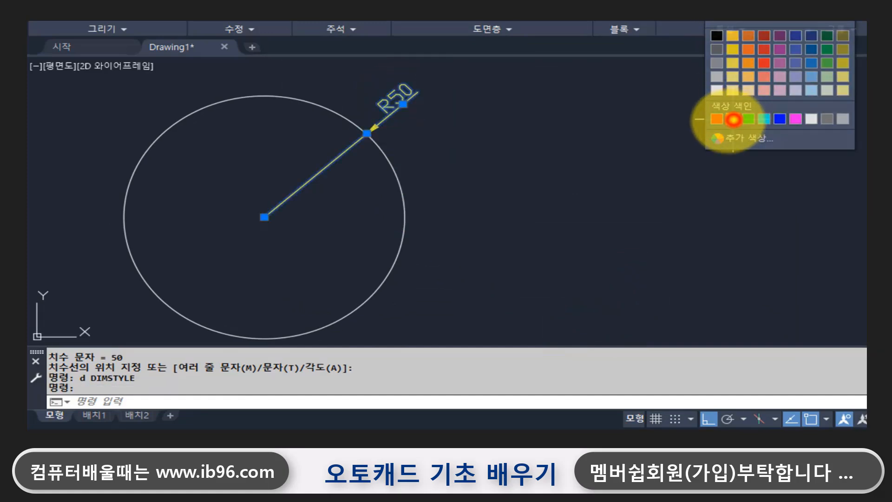
{"action": "left_click", "coordinate": [733, 118]}
{"action": "key", "text": "Escape"}
- Offset the radius-50 circle outward by a distance of 10 units
{"action": "left_click", "coordinate": [398, 187]}
{"action": "scroll", "coordinate": [441, 197], "scroll_direction": "down", "scroll_amount": 2}
{"action": "middle_click_drag", "start_coordinate": [441, 197], "coordinate": [420, 180]}
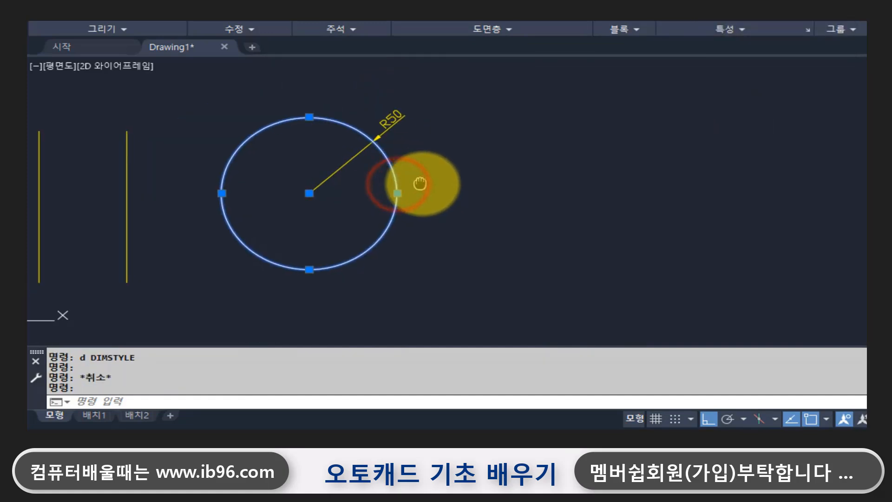
{"action": "key", "text": "Escape"}
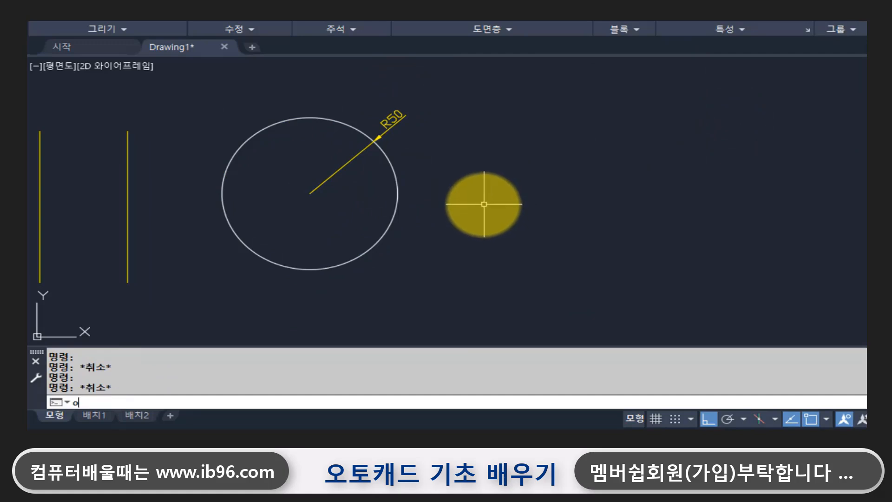
{"action": "key", "text": "Return"}
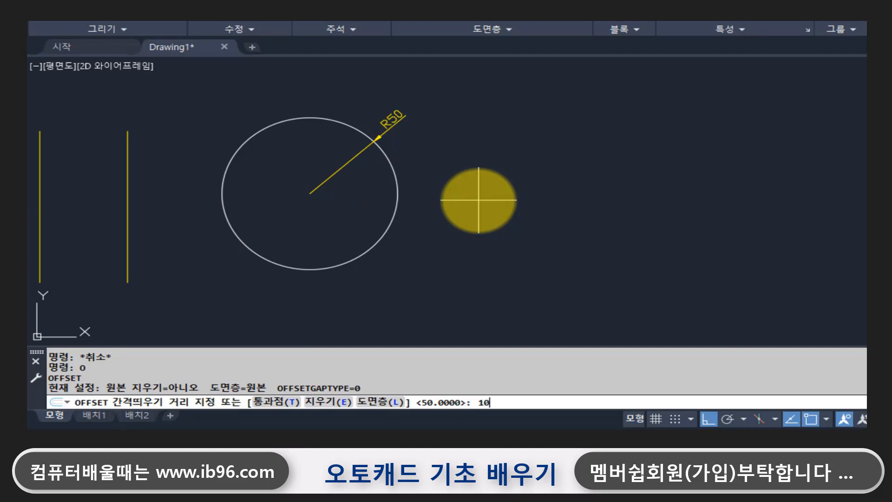
{"action": "key", "text": "Return"}
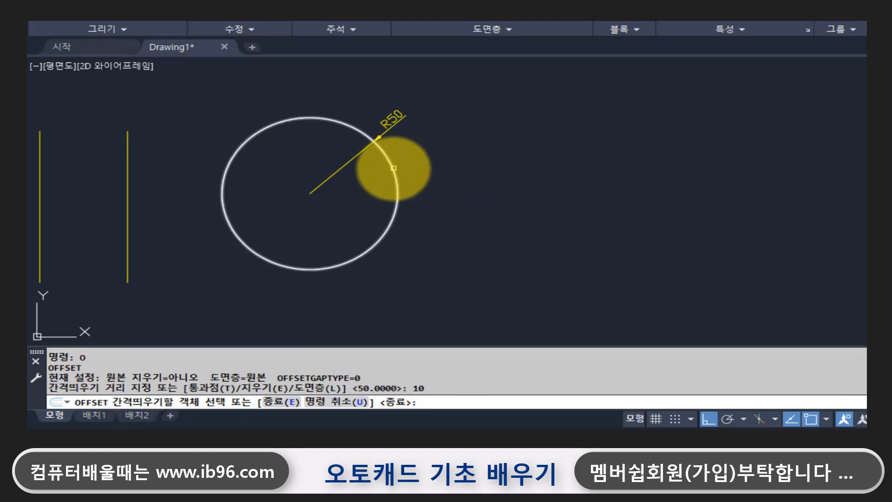
{"action": "left_click", "coordinate": [392, 168]}
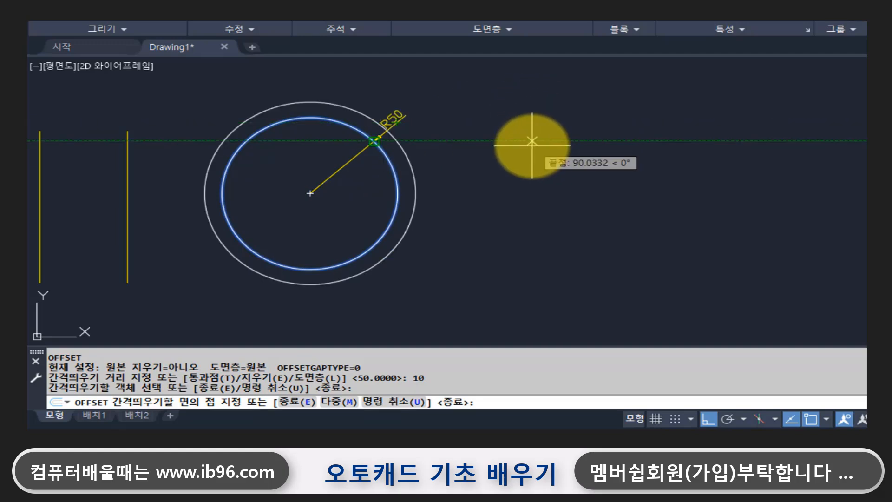
{"action": "left_click", "coordinate": [531, 203]}
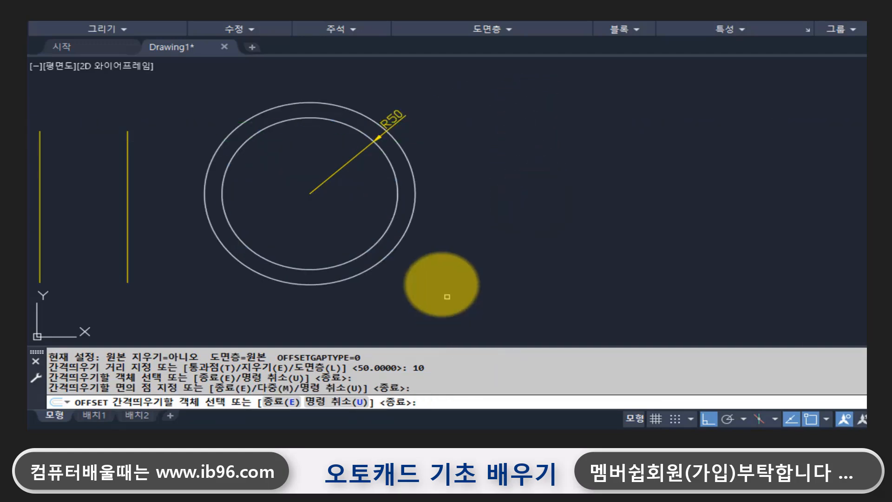
{"action": "key", "text": "Return"}
{"action": "key", "text": "Escape"}
- Add a radius dimension to the outer offset circle, with its text outside the outline to the upper right
{"action": "left_click", "coordinate": [412, 172]}
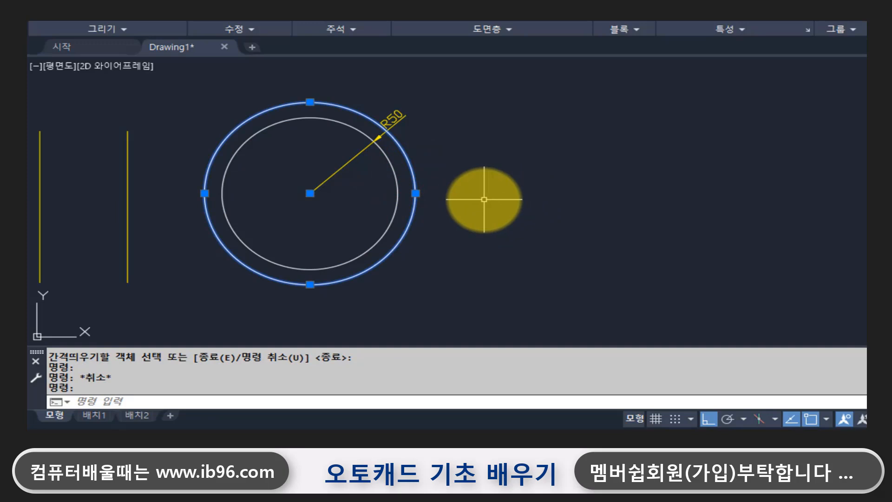
{"action": "key", "text": "Escape"}
{"action": "type", "text": "dra"}
{"action": "key", "text": "Return"}
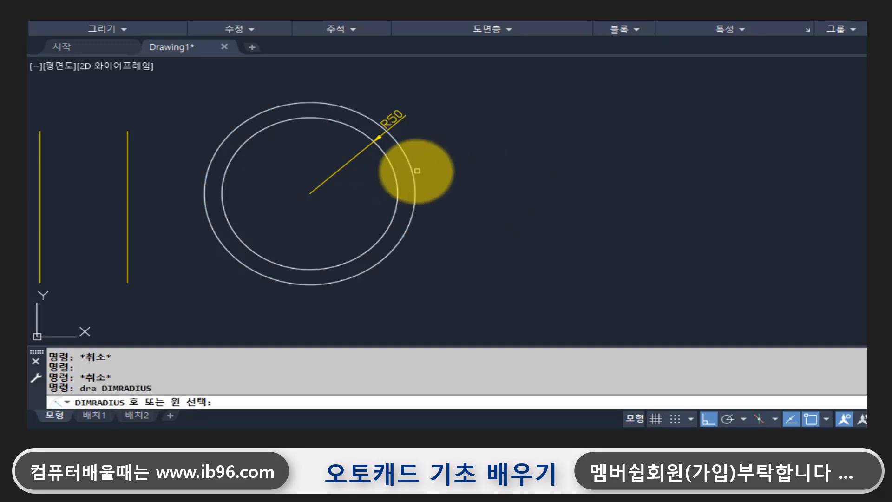
{"action": "left_click", "coordinate": [411, 178]}
{"action": "left_click", "coordinate": [470, 148]}
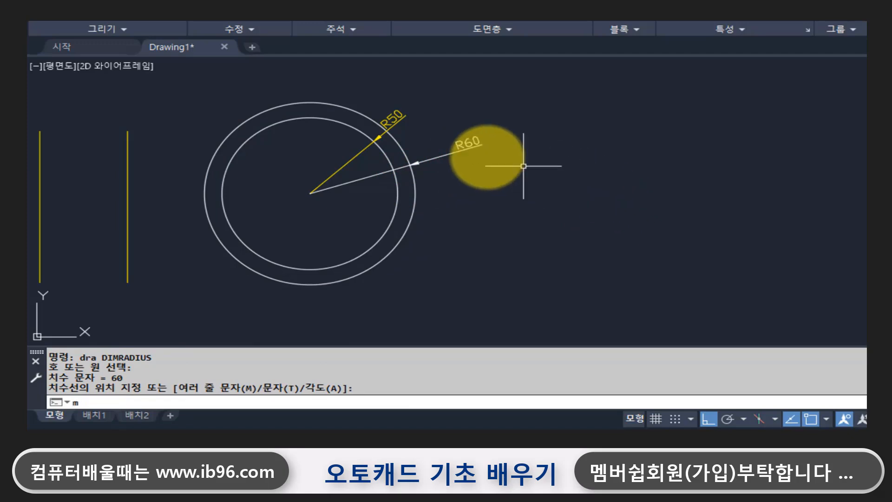
- Match the properties of the yellow R50 dimension onto the outer circle's radius dimension
{"action": "type", "text": "ma"}
{"action": "key", "text": "Return"}
{"action": "left_click", "coordinate": [398, 119]}
{"action": "left_click", "coordinate": [472, 146]}
{"action": "key", "text": "Escape"}
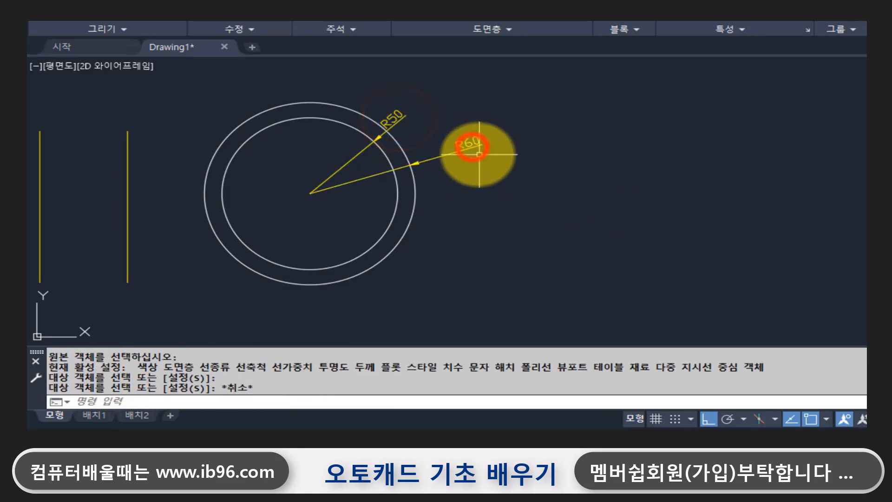
{"action": "left_click", "coordinate": [472, 146]}
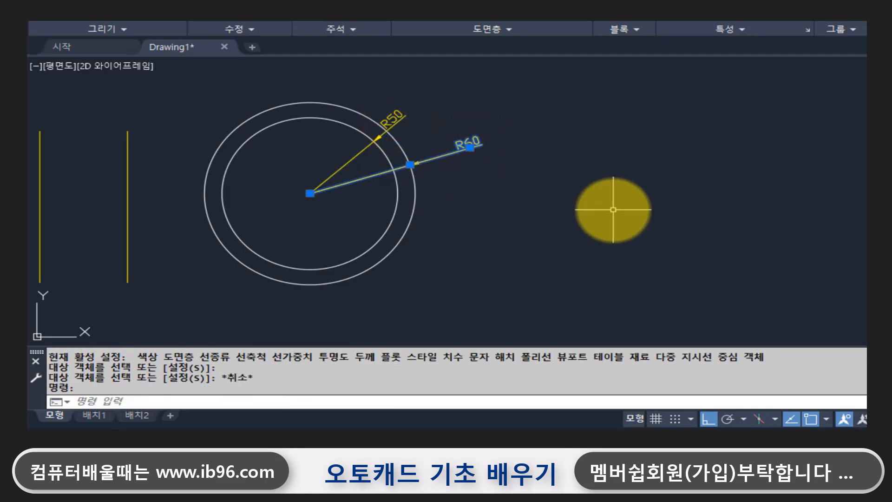
{"action": "key", "text": "Escape"}
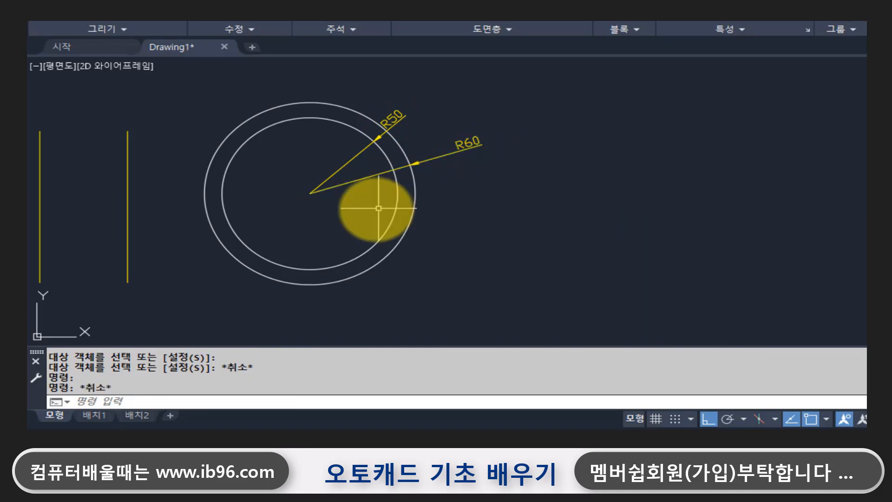
{"action": "type", "text": "l"}
{"action": "key", "text": "Return"}
{"action": "left_click", "coordinate": [309, 195]}
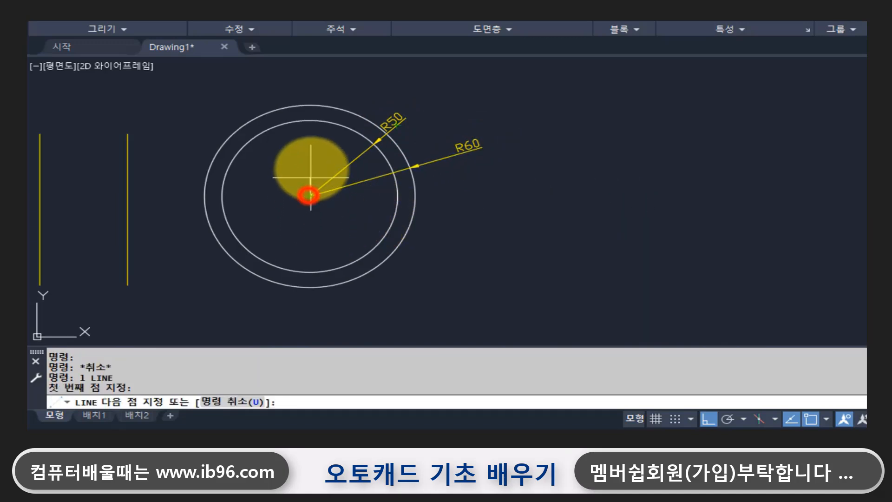
{"action": "key", "text": "F8"}
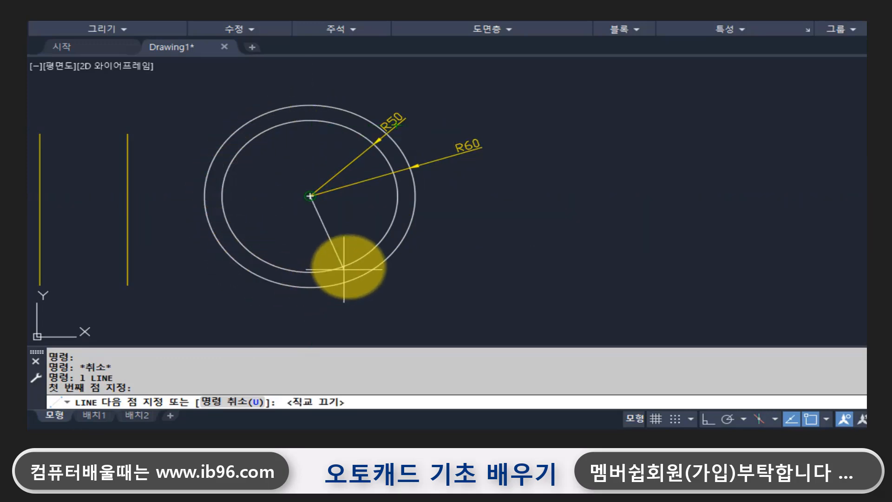
{"action": "key", "text": "Escape"}
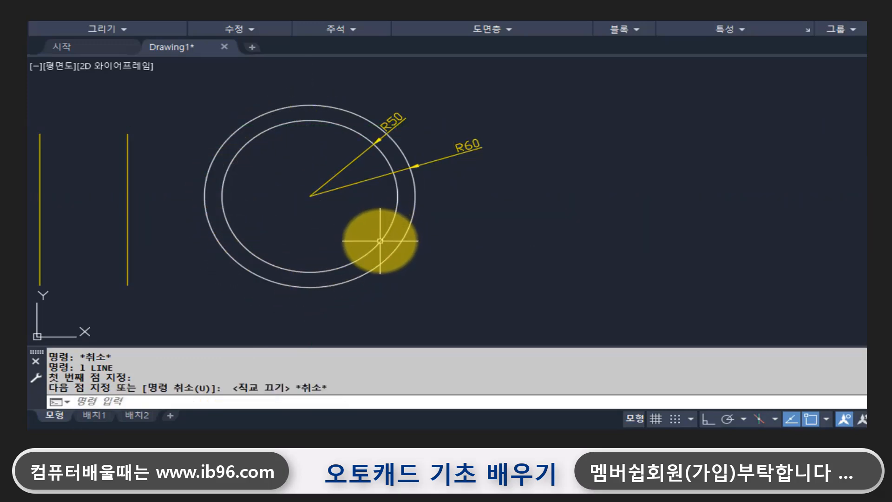
- Offset the radius-50 circle inward by a distance of 20 units
{"action": "left_click", "coordinate": [376, 252]}
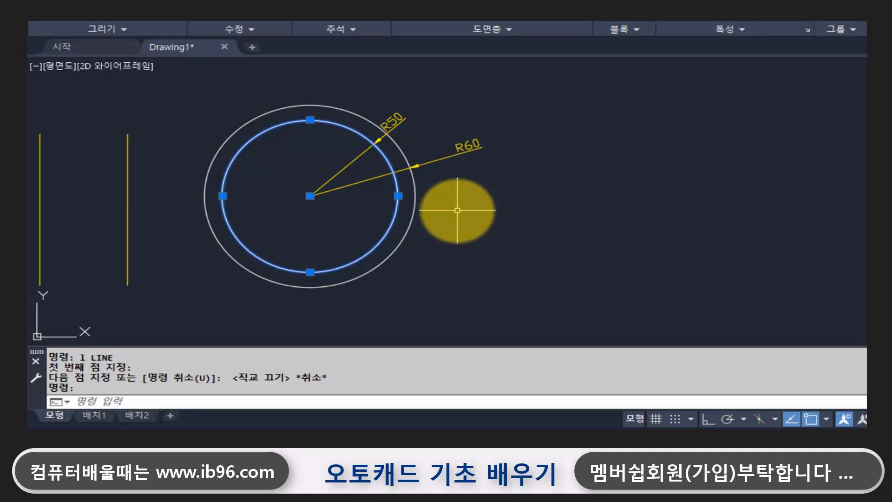
{"action": "key", "text": "Escape"}
{"action": "key", "text": "Escape"}
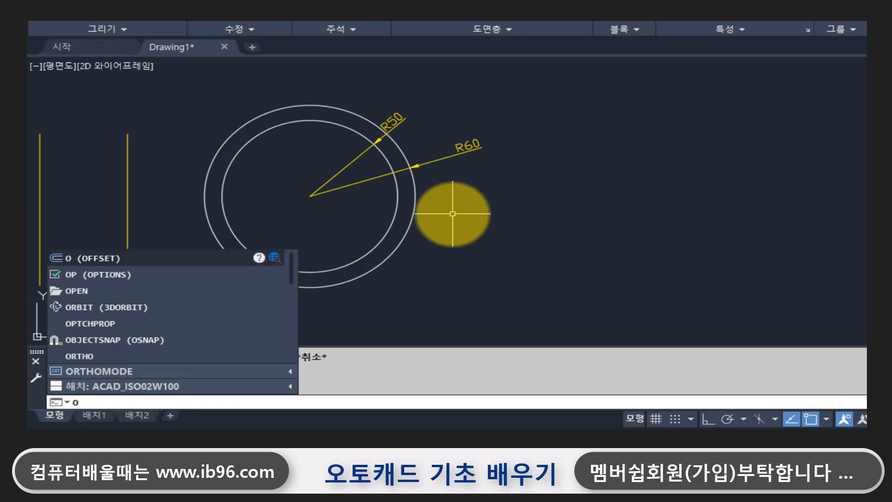
{"action": "key", "text": "Return"}
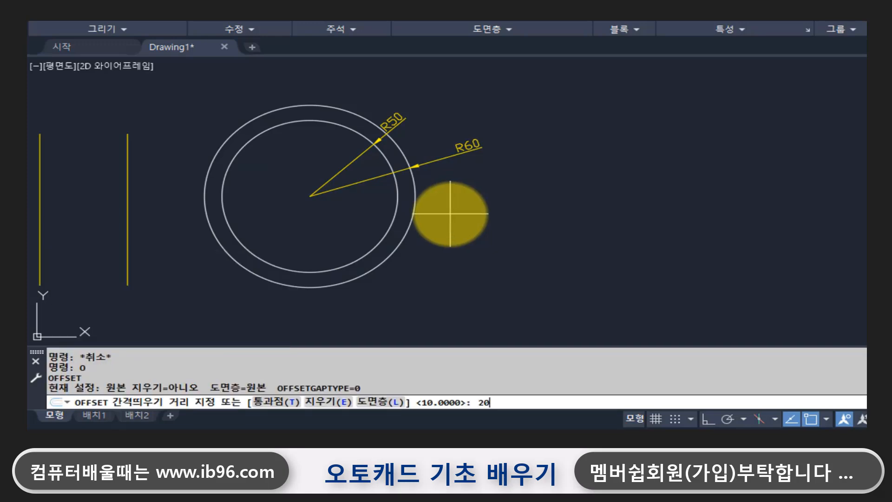
{"action": "key", "text": "Return"}
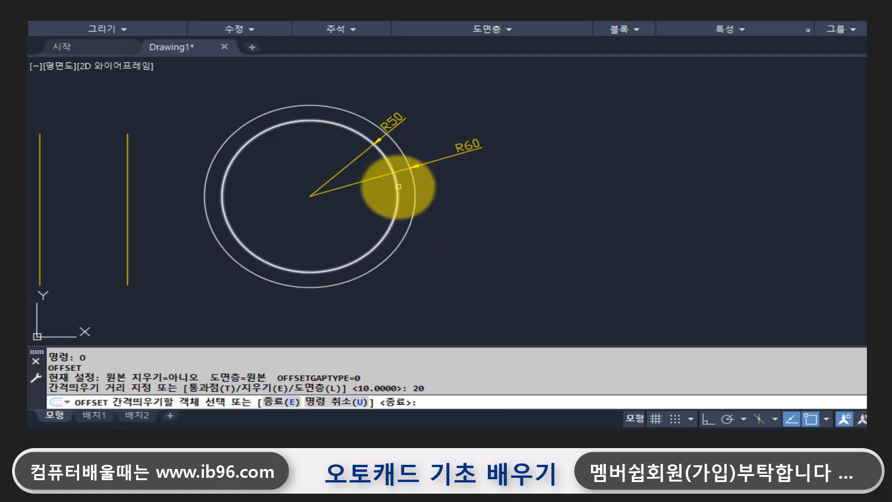
{"action": "left_click", "coordinate": [399, 186]}
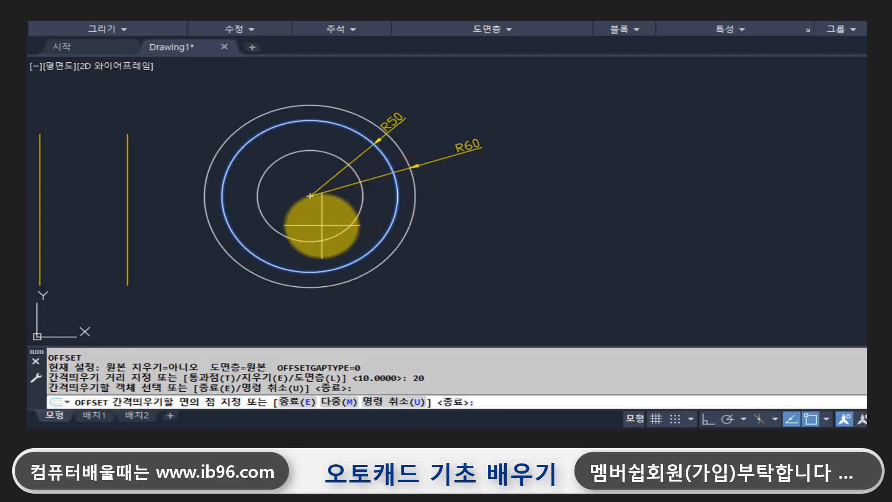
{"action": "left_click", "coordinate": [319, 224]}
{"action": "key", "text": "Return"}
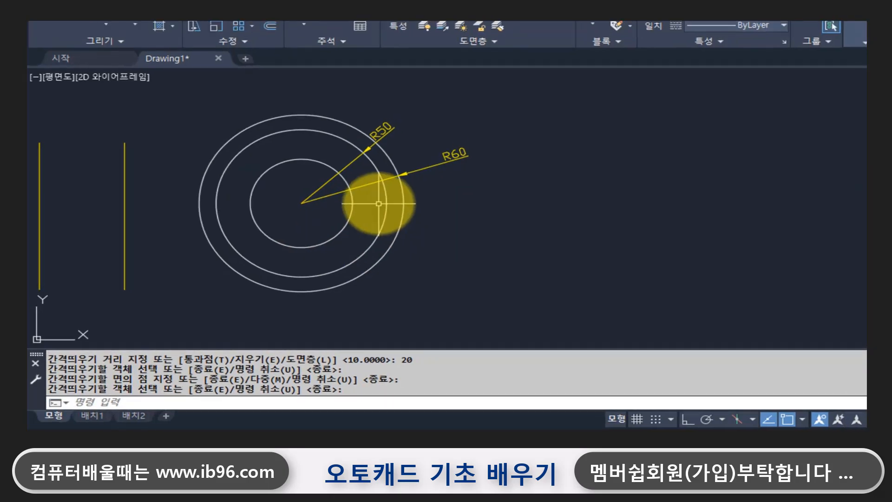
- Add a radius dimension to the innermost circle, with its text outside all circles to the lower right
{"action": "left_click", "coordinate": [386, 203]}
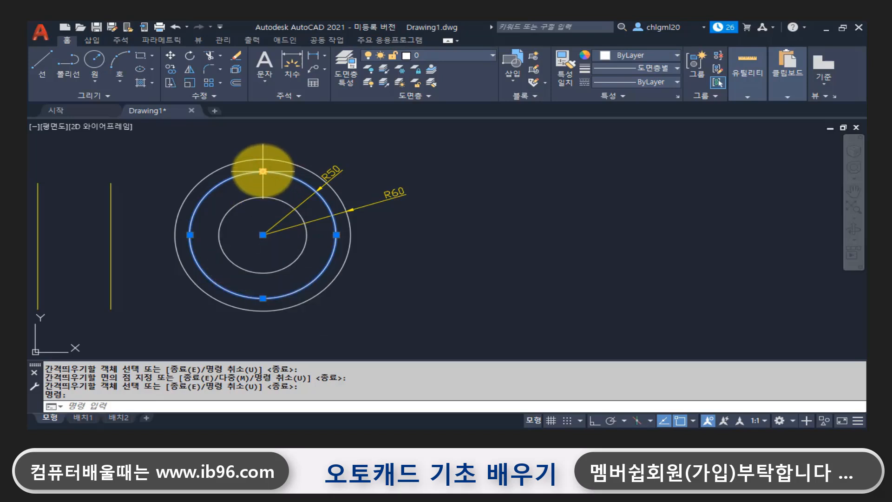
{"action": "key", "text": "Escape"}
{"action": "left_click", "coordinate": [273, 199]}
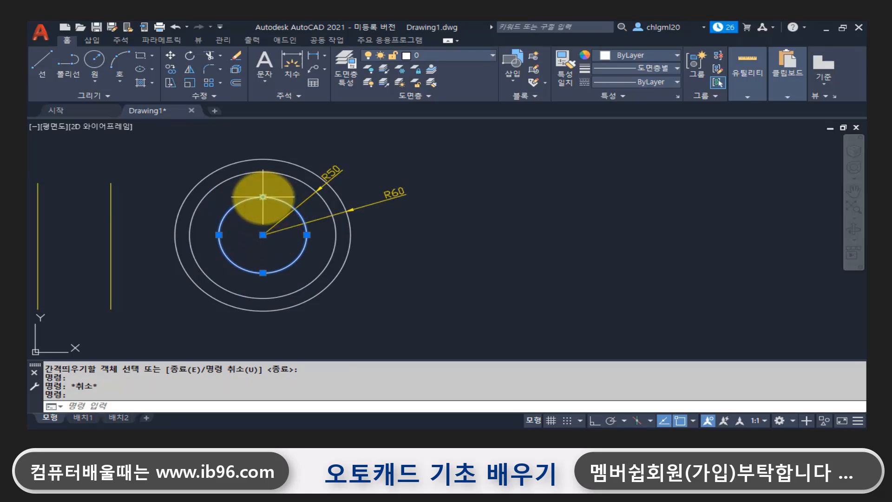
{"action": "key", "text": "Escape"}
{"action": "type", "text": "dra"}
{"action": "key", "text": "Return"}
{"action": "left_click", "coordinate": [300, 256]}
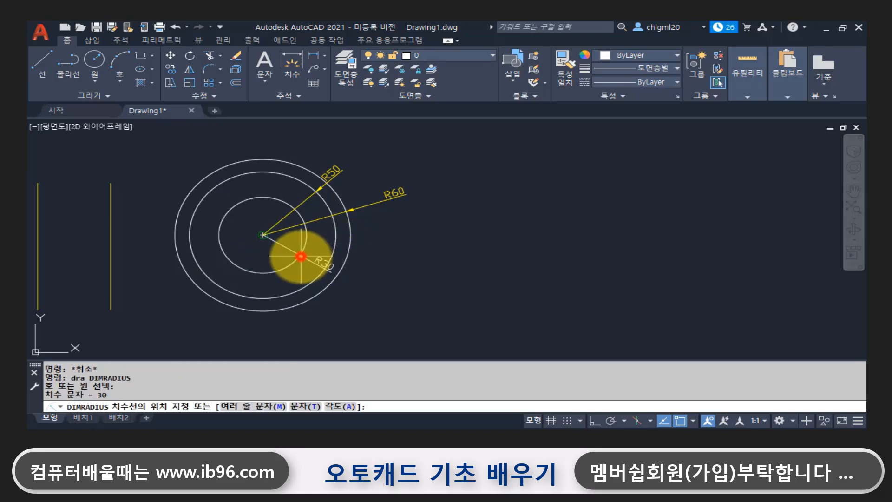
{"action": "left_click", "coordinate": [390, 281]}
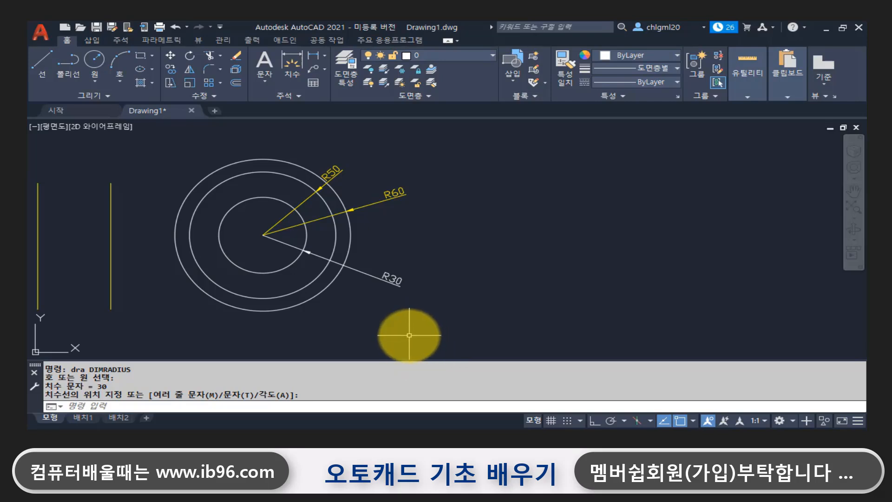
- Examine the offset copies of the vertical line and the concentric copies around the radius-50 circle
{"action": "middle_click_drag", "start_coordinate": [64, 255], "coordinate": [233, 255]}
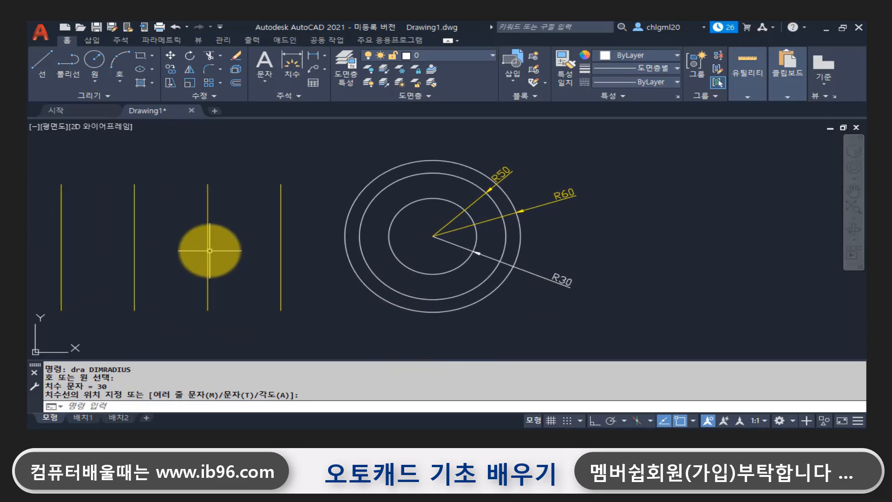
{"action": "left_click", "coordinate": [208, 250]}
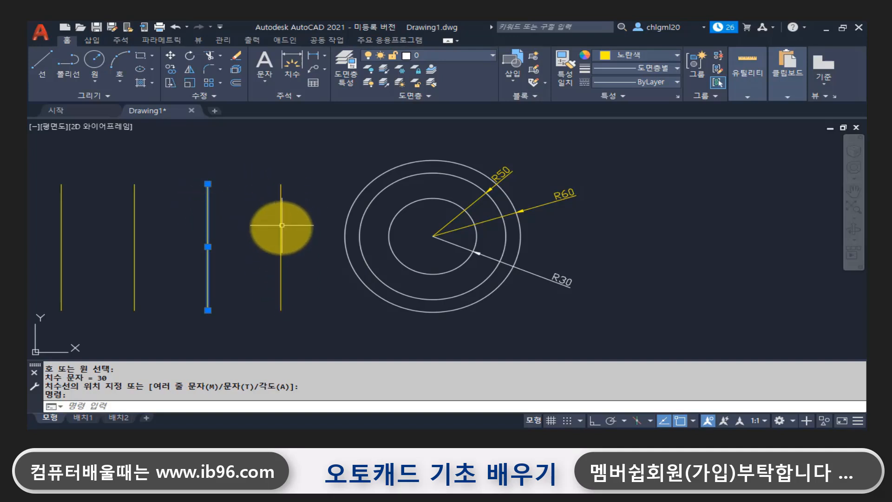
{"action": "mouse_move", "coordinate": [280, 236]}
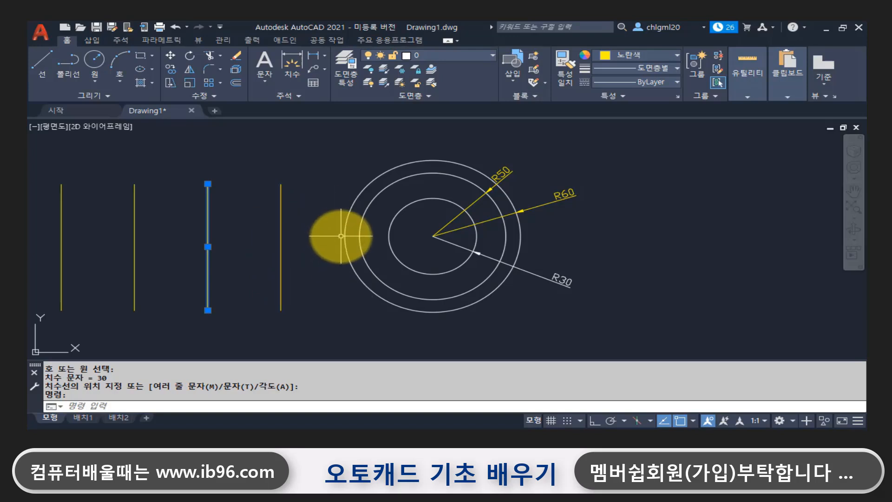
{"action": "key", "text": "Escape"}
{"action": "left_click", "coordinate": [423, 173]}
{"action": "middle_click_drag", "start_coordinate": [438, 278], "coordinate": [301, 310]}
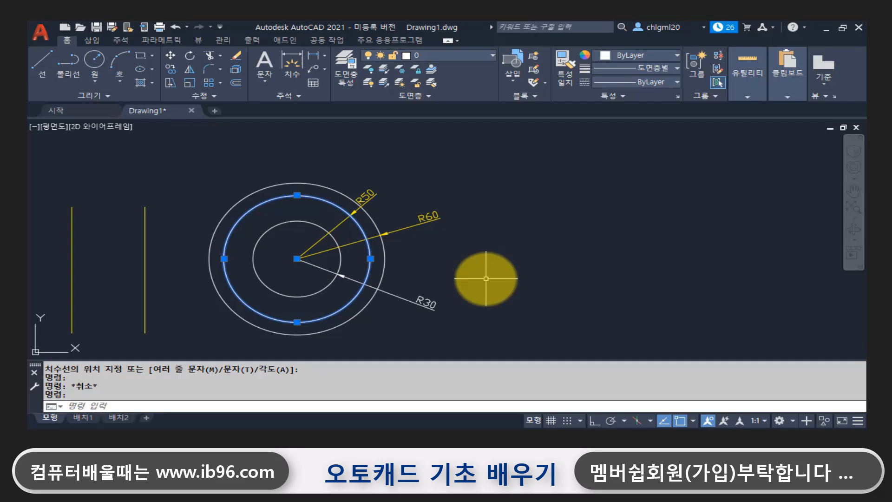
{"action": "key", "text": "Escape"}
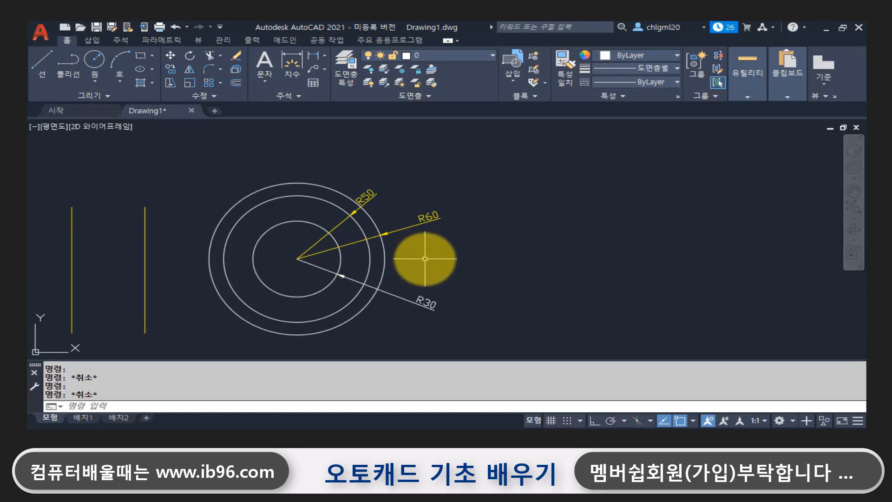
{"action": "key", "text": "Escape"}
{"action": "middle_click_drag", "start_coordinate": [437, 261], "coordinate": [373, 256]}
{"action": "type", "text": "rec"}
{"action": "key", "text": "Return"}
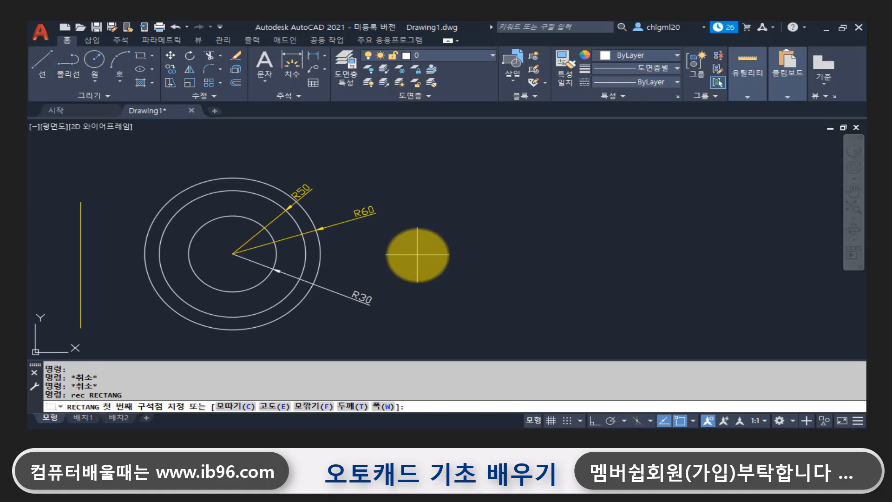
{"action": "key", "text": "Escape"}
{"action": "type", "text": "po"}
{"action": "key", "text": "Escape"}
{"action": "key", "text": "Escape"}
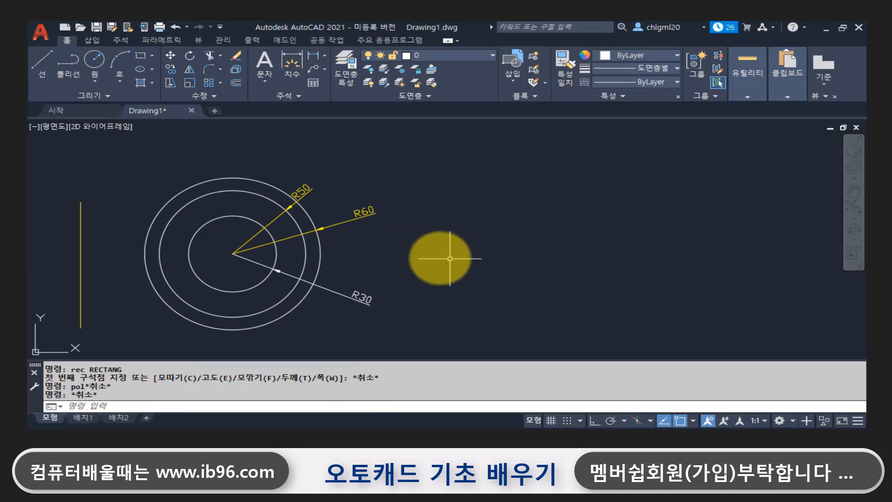
- Draw a small rectangle in the empty space to the right of the concentric circles
{"action": "middle_click_drag", "start_coordinate": [450, 258], "coordinate": [354, 255]}
{"action": "type", "text": "rec"}
{"action": "key", "text": "Return"}
{"action": "left_click", "coordinate": [350, 188]}
{"action": "left_click", "coordinate": [426, 246]}
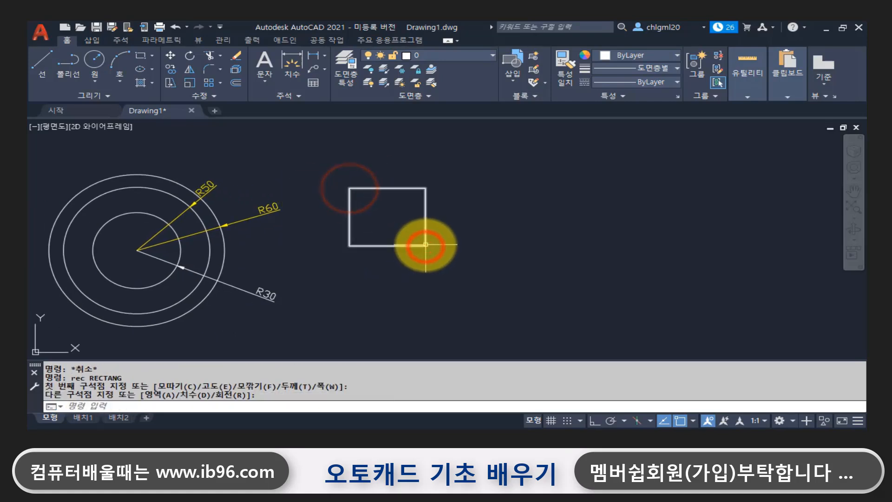
- Draw a five-sided polygon, inscribed in a circle, in the empty space to the right of the rectangle
{"action": "type", "text": "pol"}
{"action": "key", "text": "Return"}
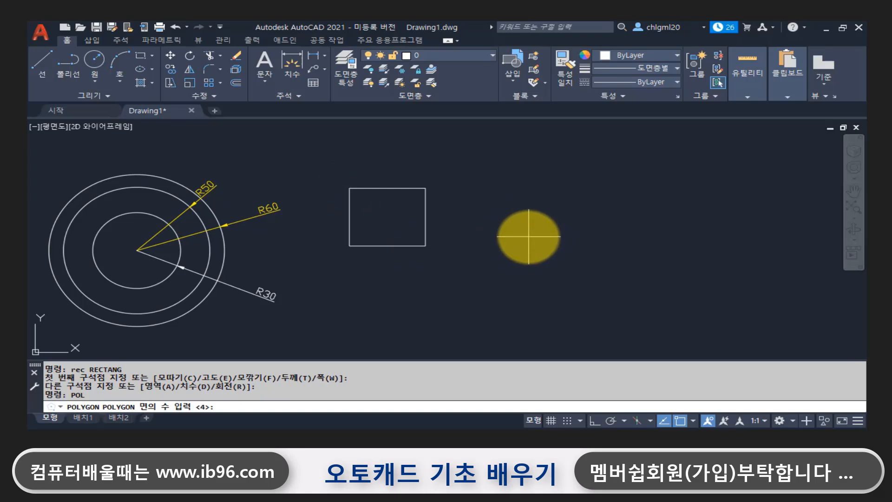
{"action": "key", "text": "Return"}
{"action": "left_click", "coordinate": [509, 232]}
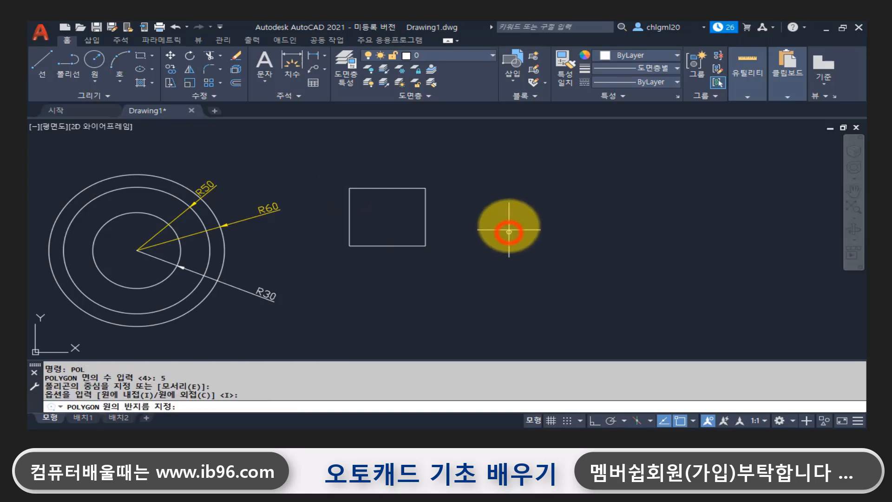
{"action": "key", "text": "Return"}
{"action": "left_click", "coordinate": [513, 178]}
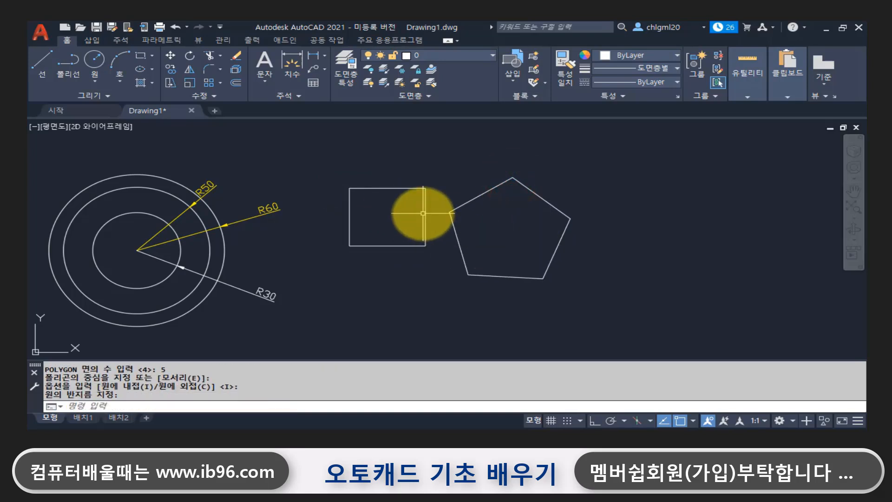
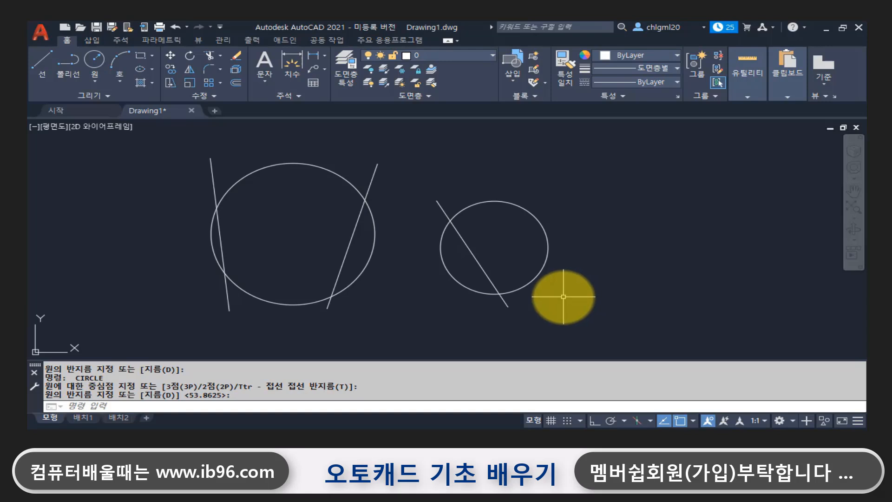
- Begin a Trim with the larger circle as the only cutting edge, reading the command prompts along the way
{"action": "middle_click_drag", "start_coordinate": [542, 283], "coordinate": [494, 282]}
{"action": "key", "text": "Escape"}
{"action": "key", "text": "Escape"}
{"action": "key", "text": "Escape"}
{"action": "key", "text": "Escape"}
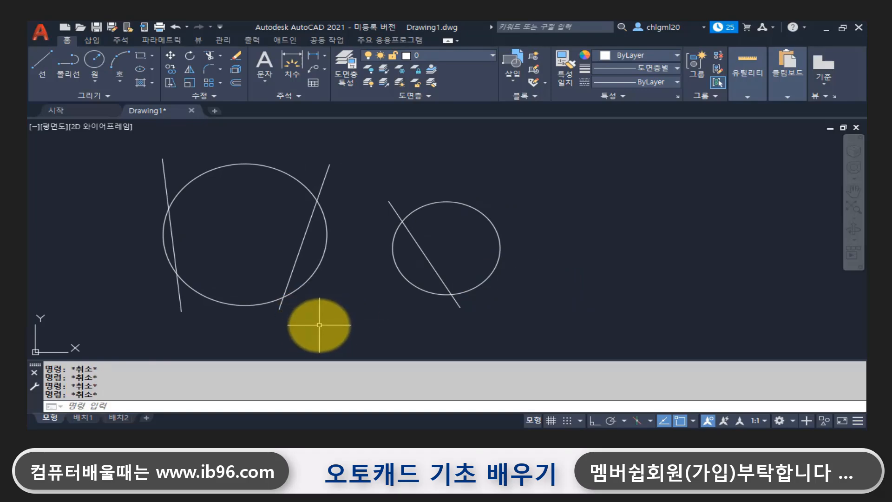
{"action": "type", "text": "tr"}
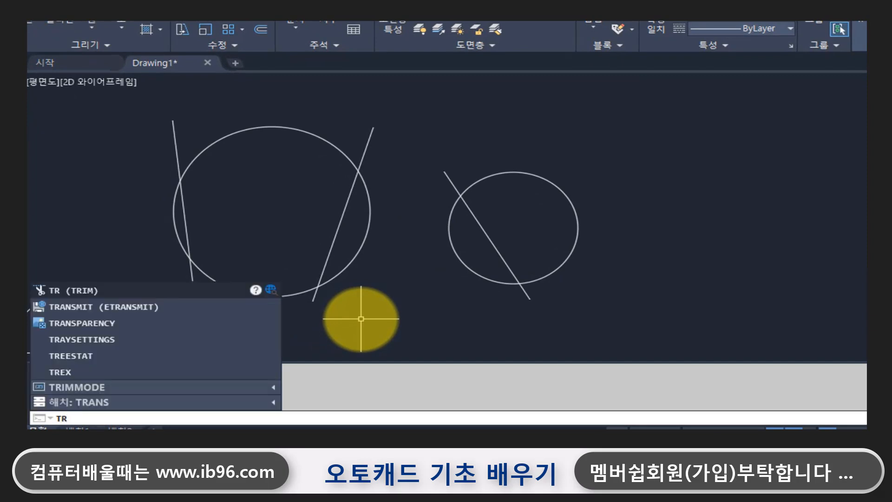
{"action": "key", "text": "Return"}
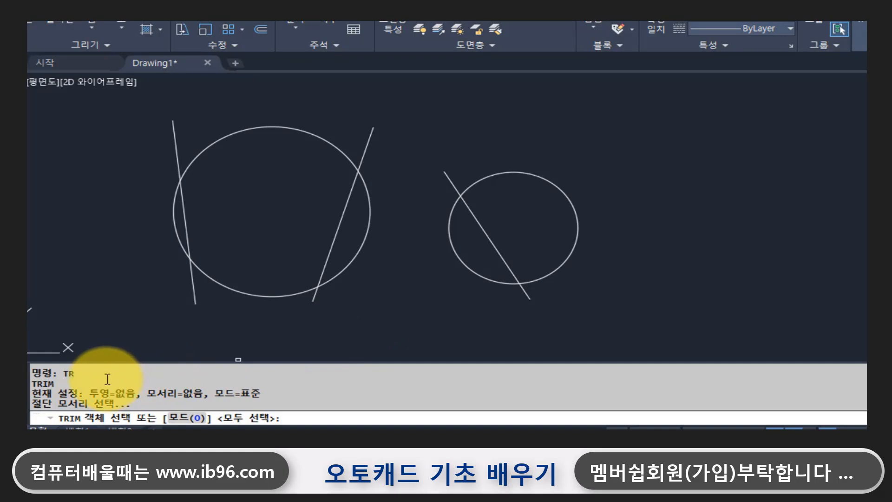
{"action": "left_click_drag", "start_coordinate": [62, 372], "coordinate": [107, 378]}
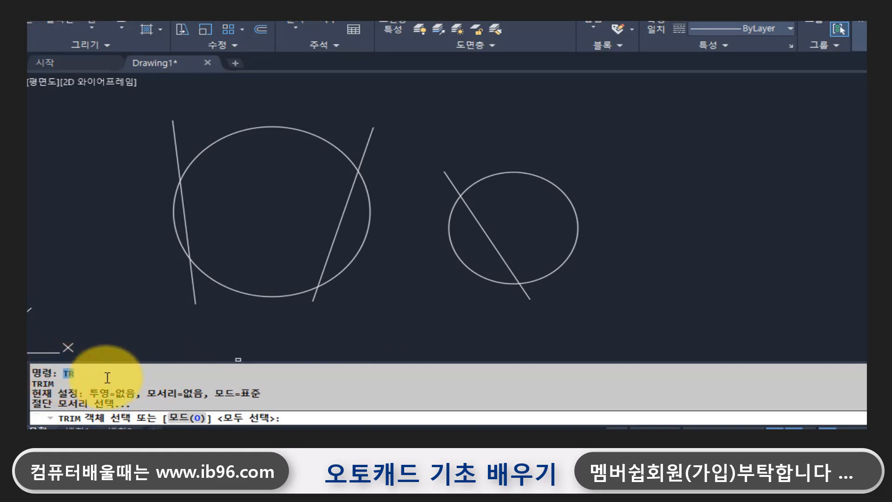
{"action": "double_click", "coordinate": [43, 383]}
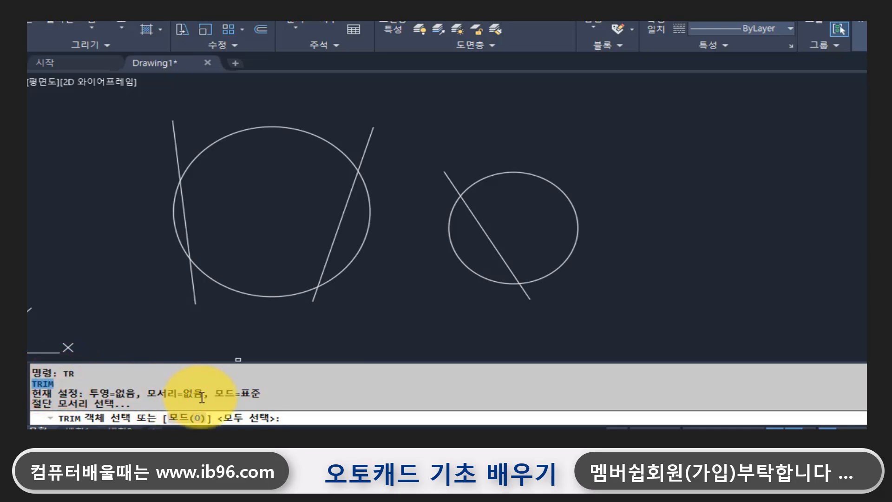
{"action": "left_click_drag", "start_coordinate": [136, 403], "coordinate": [32, 403]}
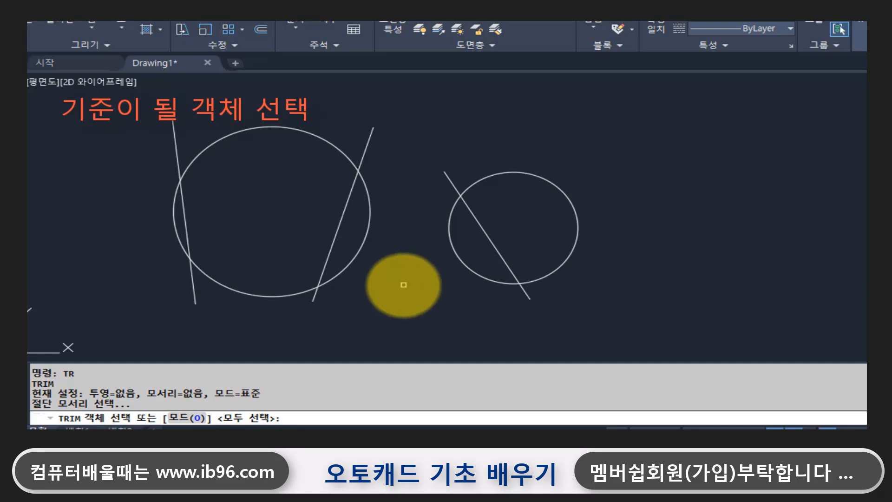
{"action": "left_click", "coordinate": [344, 270]}
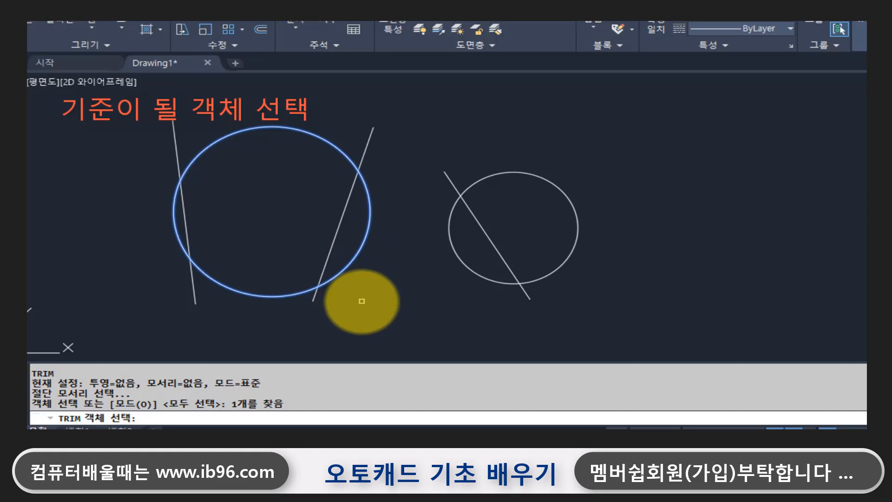
{"action": "key", "text": "Return"}
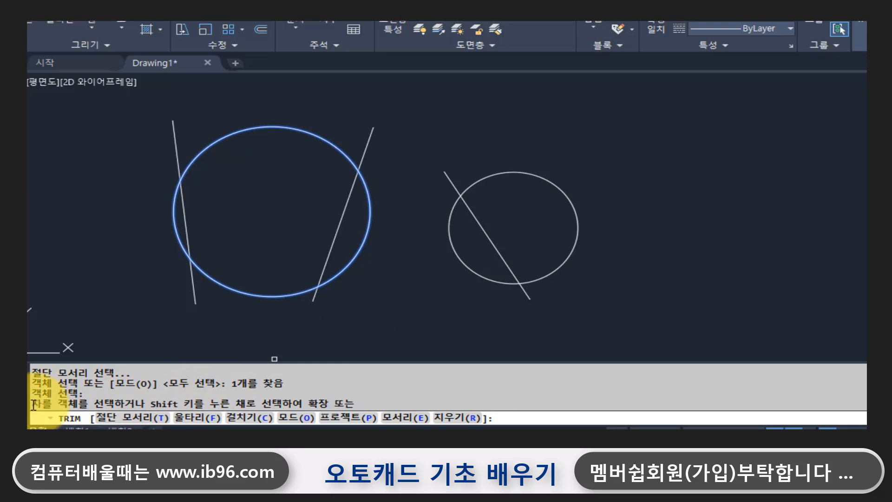
- Trim both ends of the line crossing the larger circle's right side where they extend outside the circle
{"action": "left_click_drag", "start_coordinate": [32, 404], "coordinate": [145, 405]}
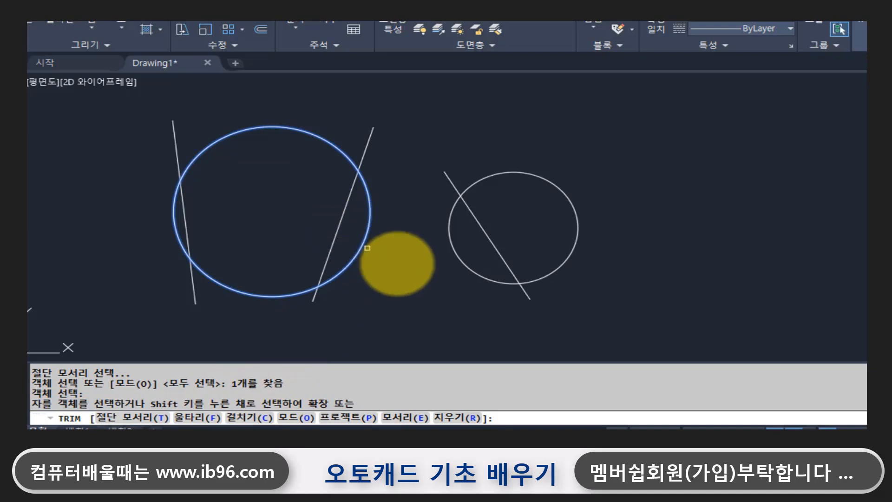
{"action": "left_click", "coordinate": [463, 268]}
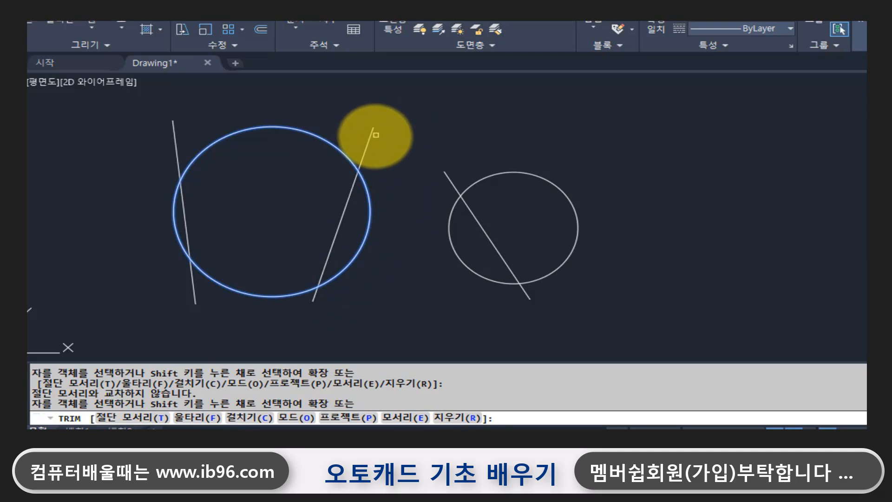
{"action": "left_click", "coordinate": [370, 138]}
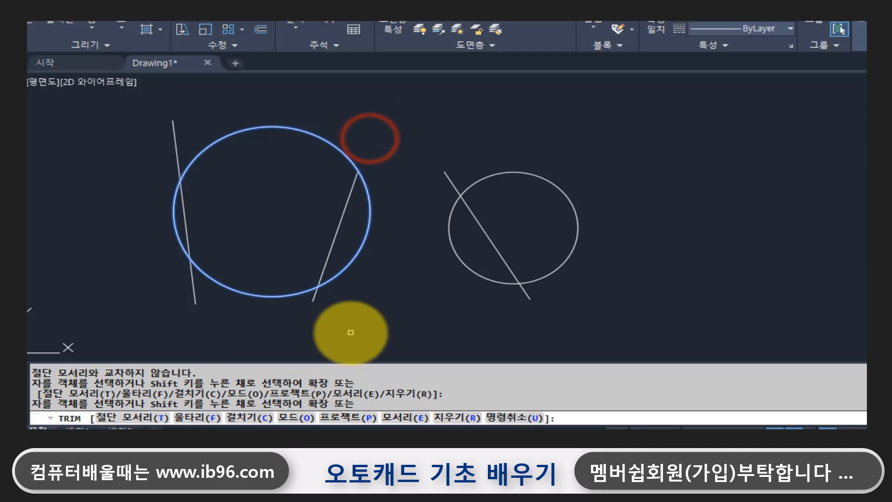
{"action": "left_click", "coordinate": [315, 301]}
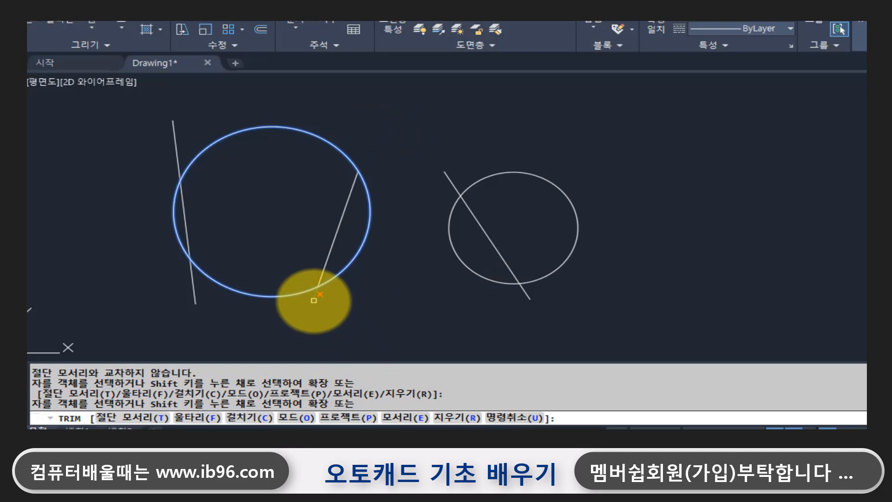
{"action": "left_click", "coordinate": [314, 300]}
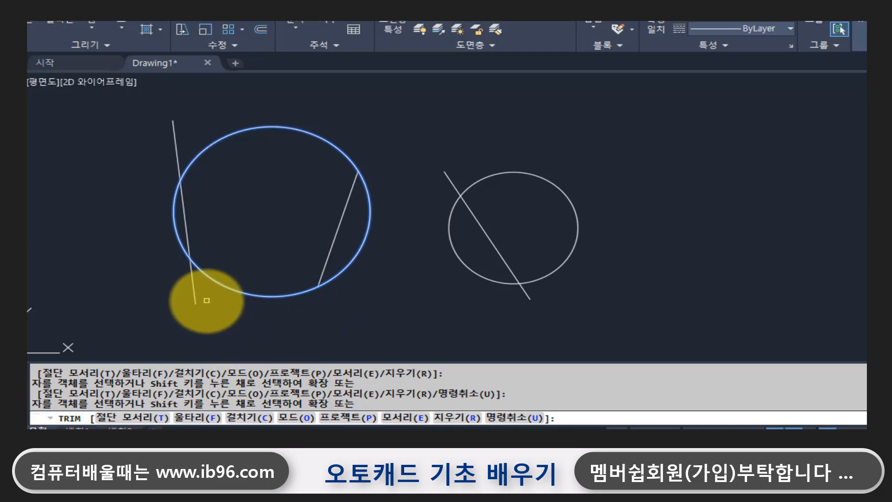
- Trim away the section of the line at the larger circle's left side that lies inside it, and finish the Trim
{"action": "left_click", "coordinate": [210, 278]}
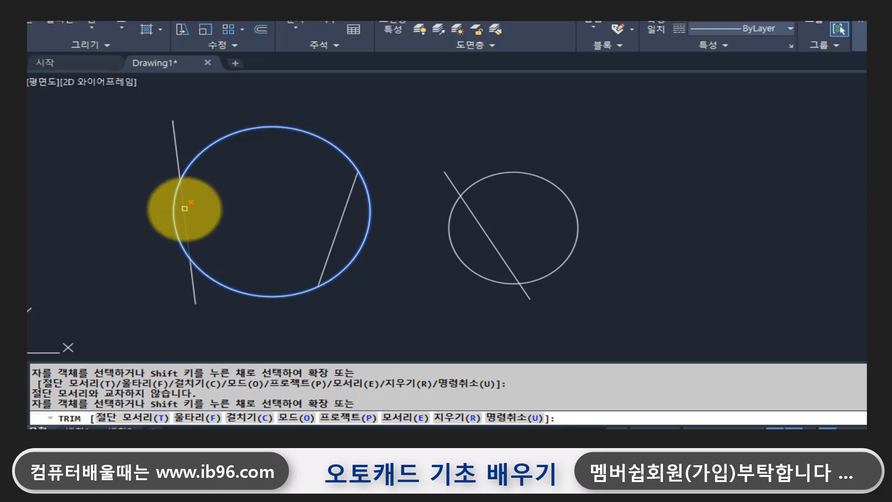
{"action": "left_click", "coordinate": [184, 208]}
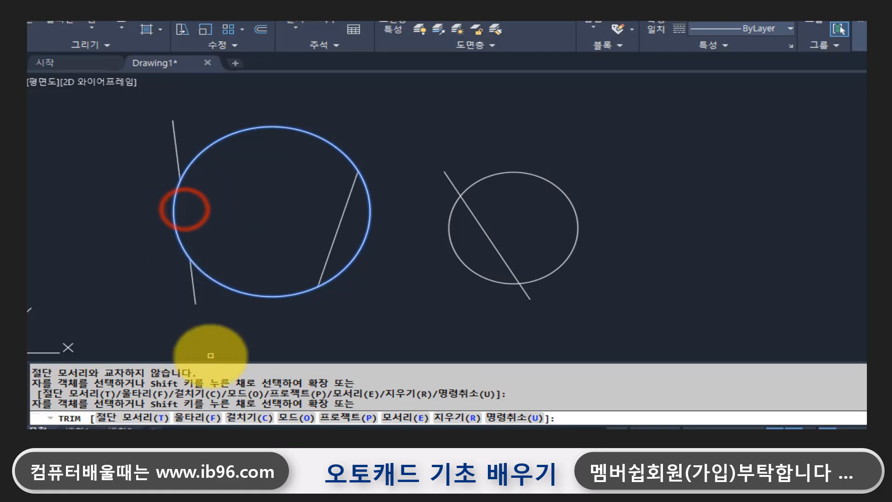
{"action": "left_click", "coordinate": [191, 272]}
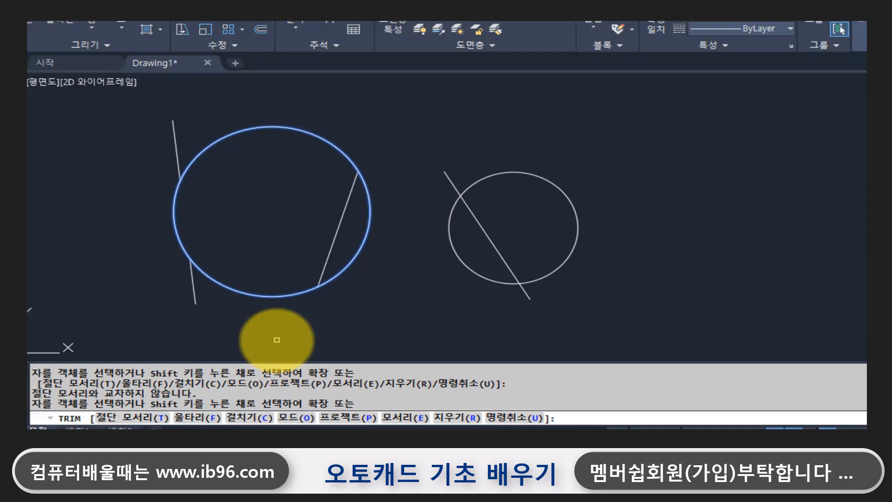
{"action": "key", "text": "Return"}
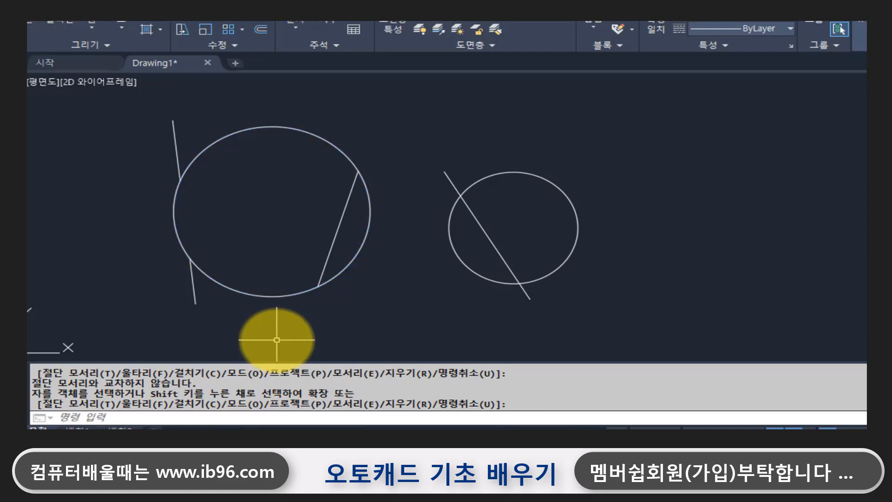
- Trim both ends of the line crossing the smaller circle where they extend outside it, using that circle as the cutting edge
{"action": "middle_click_drag", "start_coordinate": [470, 341], "coordinate": [405, 340]}
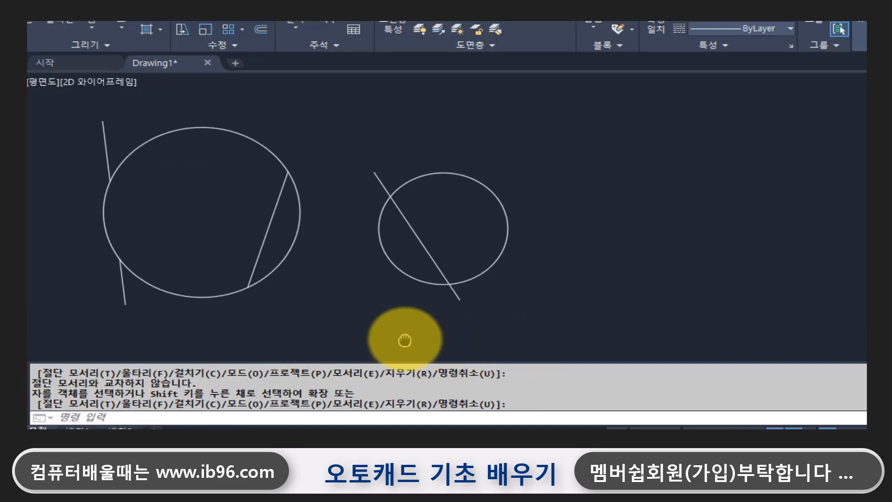
{"action": "left_click", "coordinate": [488, 267]}
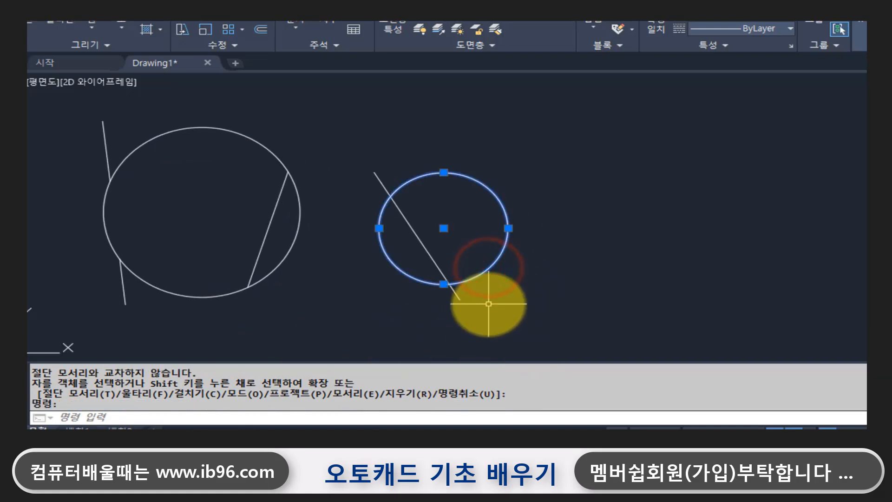
{"action": "key", "text": "Escape"}
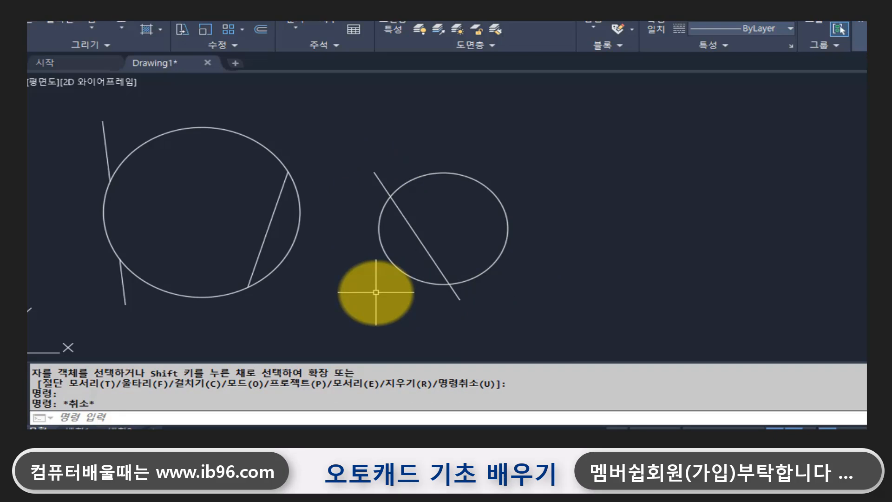
{"action": "key", "text": "Escape"}
{"action": "type", "text": "TR"}
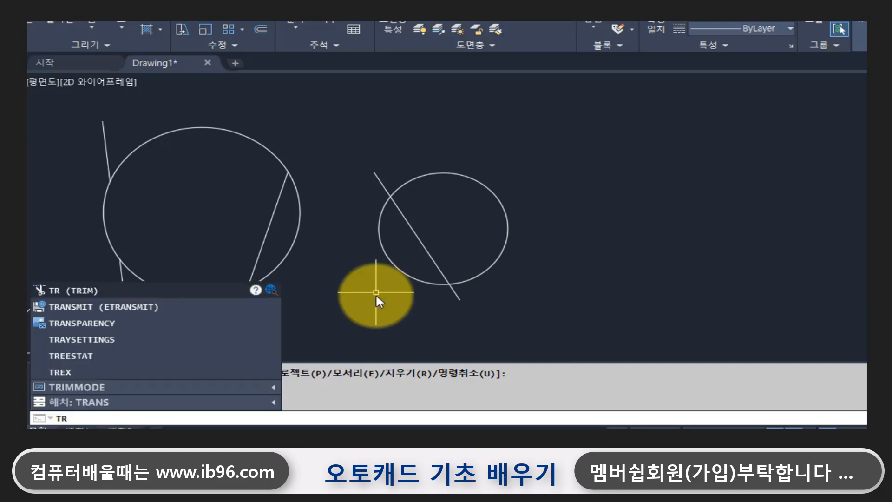
{"action": "key", "text": "Return"}
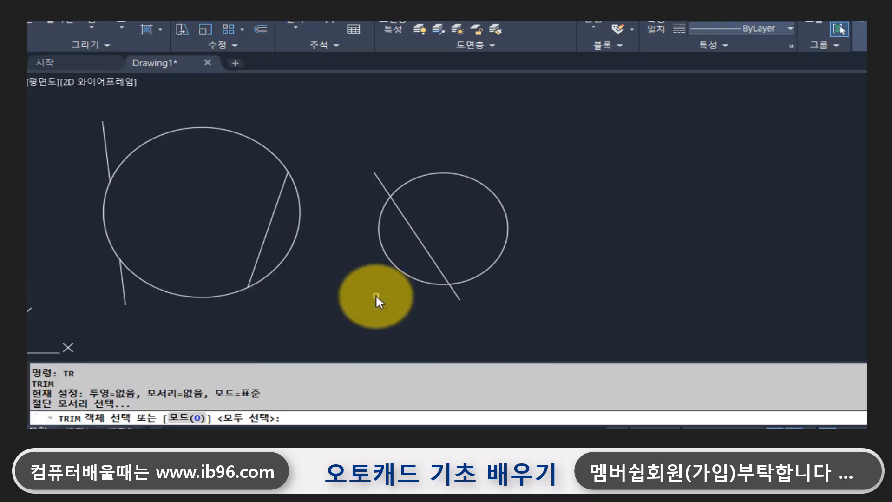
{"action": "left_click", "coordinate": [404, 271]}
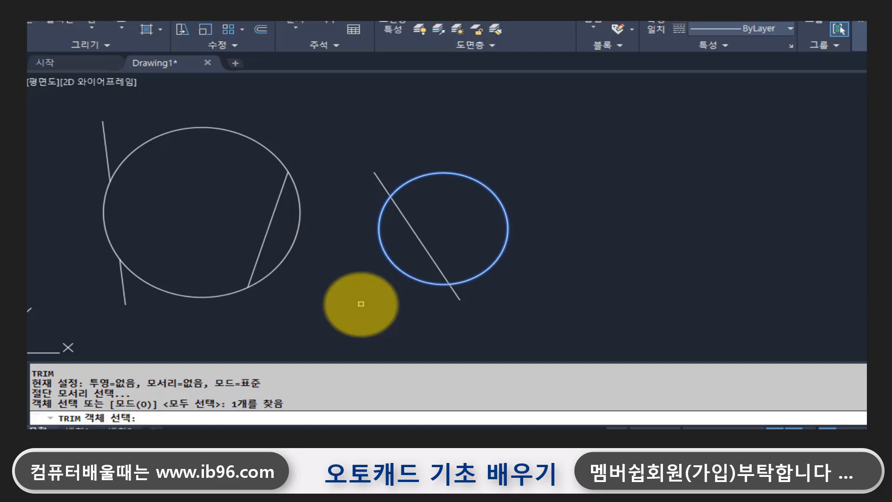
{"action": "key", "text": "Return"}
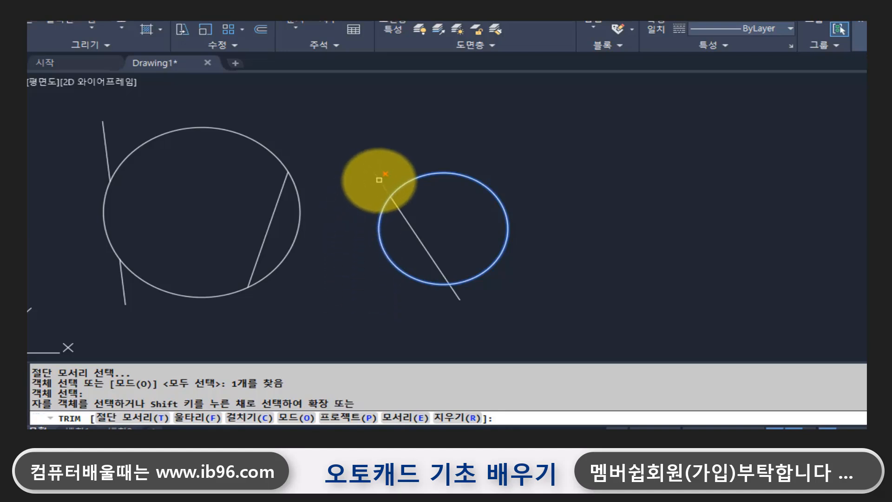
{"action": "left_click", "coordinate": [379, 180]}
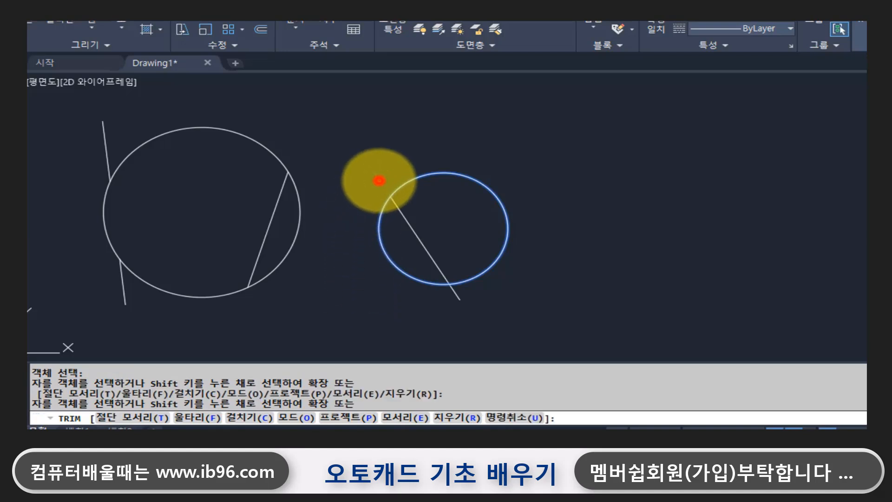
{"action": "left_click", "coordinate": [460, 300]}
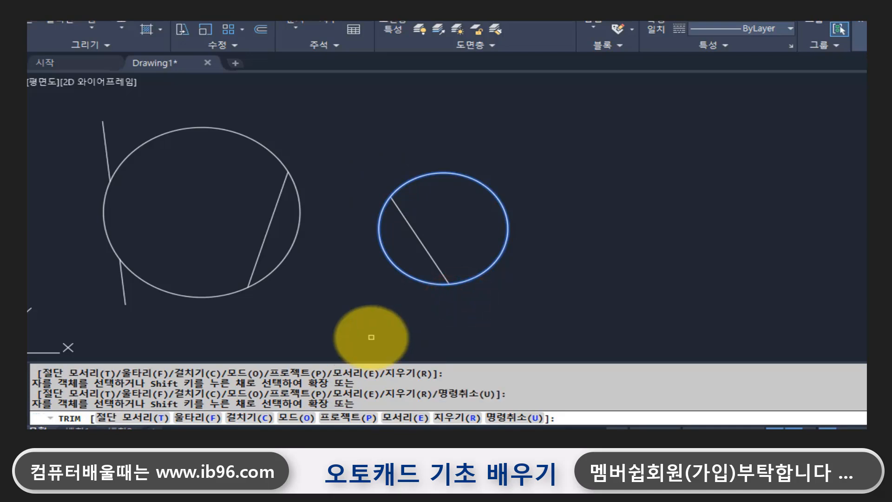
{"action": "key", "text": "Return"}
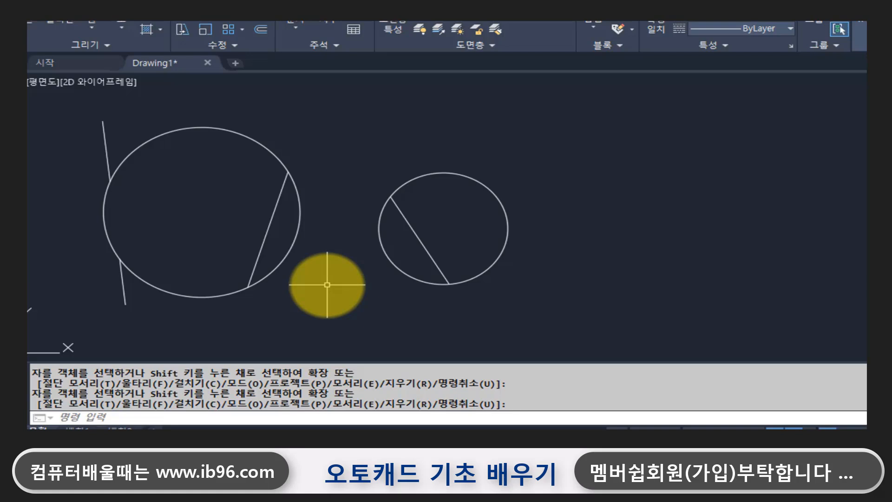
- Erase both circles and all remaining line segments from the drawing
{"action": "key", "text": "Escape"}
{"action": "type", "text": "e"}
{"action": "key", "text": "Return"}
{"action": "left_click", "coordinate": [548, 316]}
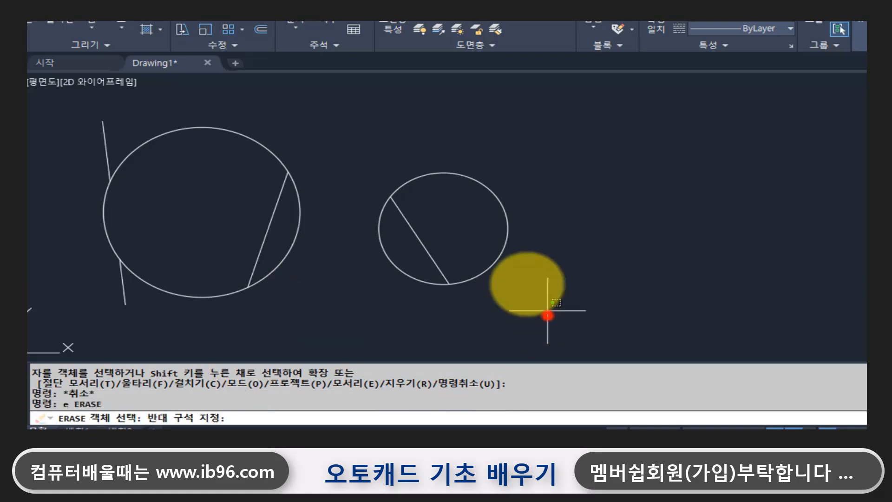
{"action": "left_click", "coordinate": [121, 133]}
{"action": "key", "text": "Return"}
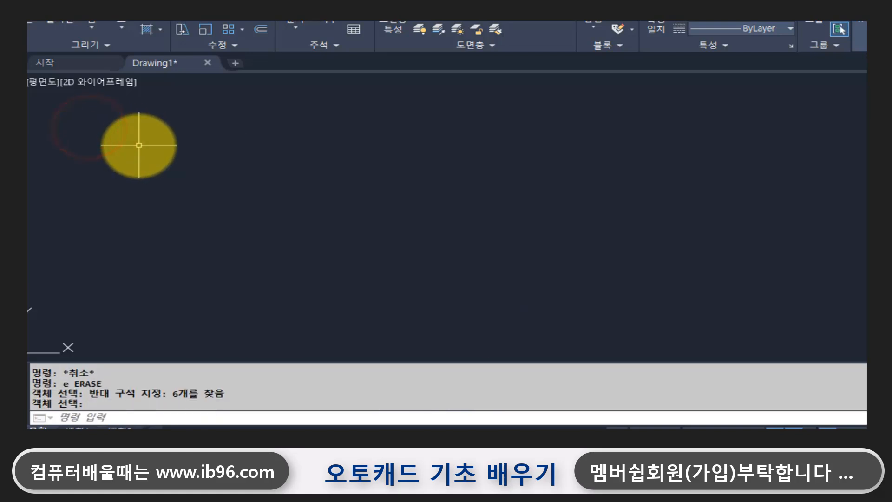
- Draw a long horizontal line across the upper part of the empty drawing area with Ortho mode on
{"action": "type", "text": "l"}
{"action": "key", "text": "Return"}
{"action": "left_click", "coordinate": [75, 163]}
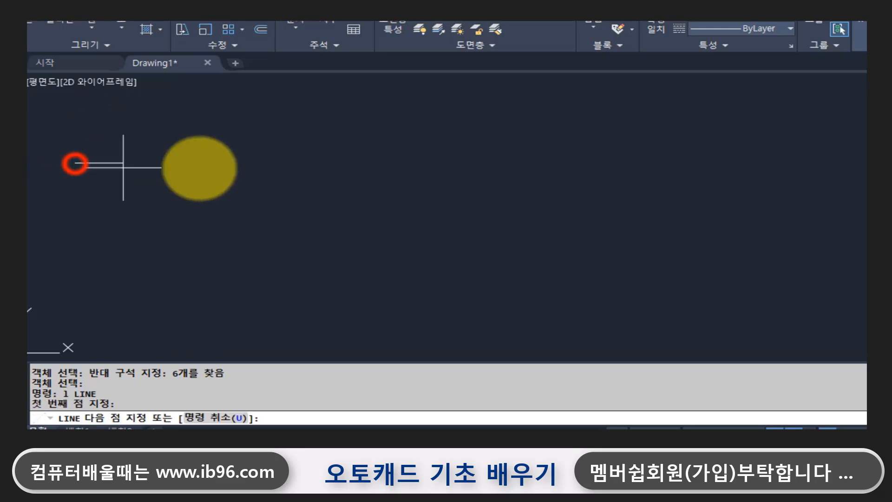
{"action": "key", "text": "F8"}
{"action": "left_click", "coordinate": [551, 163]}
{"action": "key", "text": "Return"}
{"action": "type", "text": "v"}
{"action": "key", "text": "Escape"}
{"action": "key", "text": "Escape"}
- Copy the horizontal line five times straight down at uneven spacings to make six parallel lines
{"action": "type", "text": "co"}
{"action": "key", "text": "Return"}
{"action": "left_click", "coordinate": [400, 215]}
{"action": "left_click", "coordinate": [375, 152]}
{"action": "key", "text": "Return"}
{"action": "left_click", "coordinate": [667, 200]}
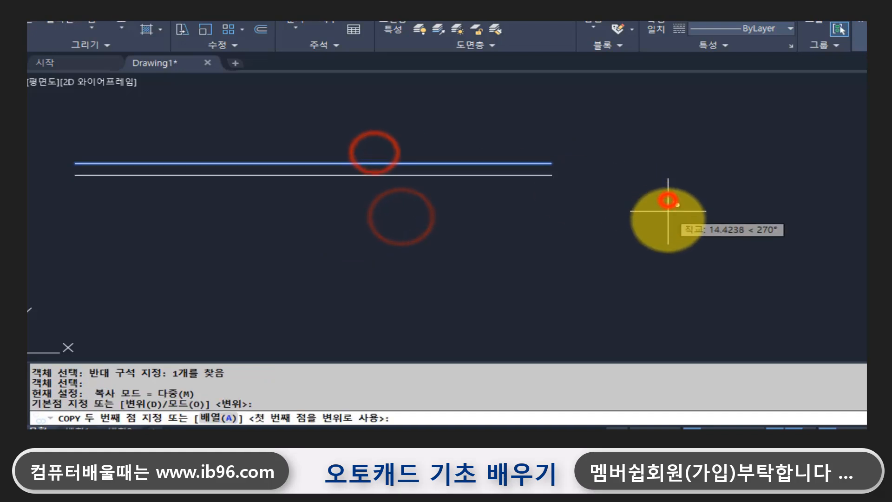
{"action": "left_click", "coordinate": [667, 235]}
{"action": "left_click", "coordinate": [668, 262]}
{"action": "left_click", "coordinate": [665, 294]}
{"action": "left_click", "coordinate": [641, 324]}
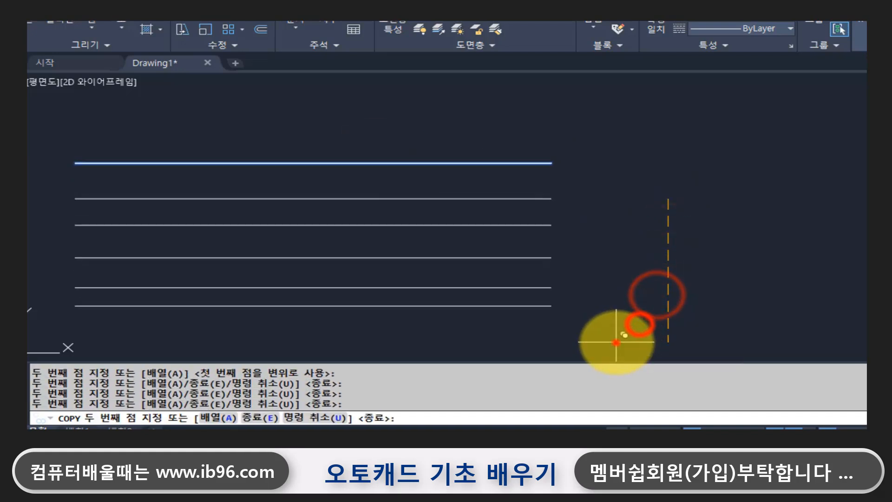
{"action": "left_click", "coordinate": [616, 342]}
{"action": "key", "text": "Return"}
- Draw two vertical lines crossing all six horizontal lines, one near their left quarter and one right of their middle
{"action": "type", "text": "l"}
{"action": "key", "text": "Return"}
{"action": "left_click", "coordinate": [209, 123]}
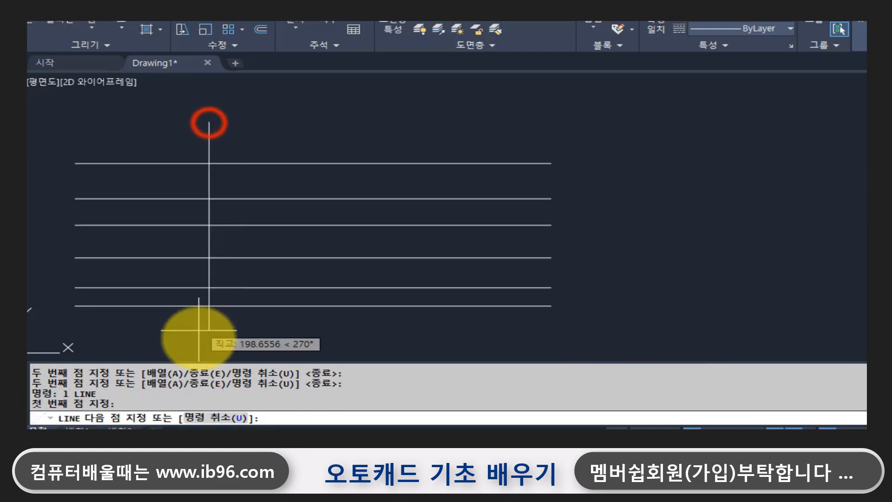
{"action": "left_click", "coordinate": [199, 346]}
{"action": "key", "text": "Return"}
{"action": "key", "text": "Return"}
{"action": "left_click", "coordinate": [399, 126]}
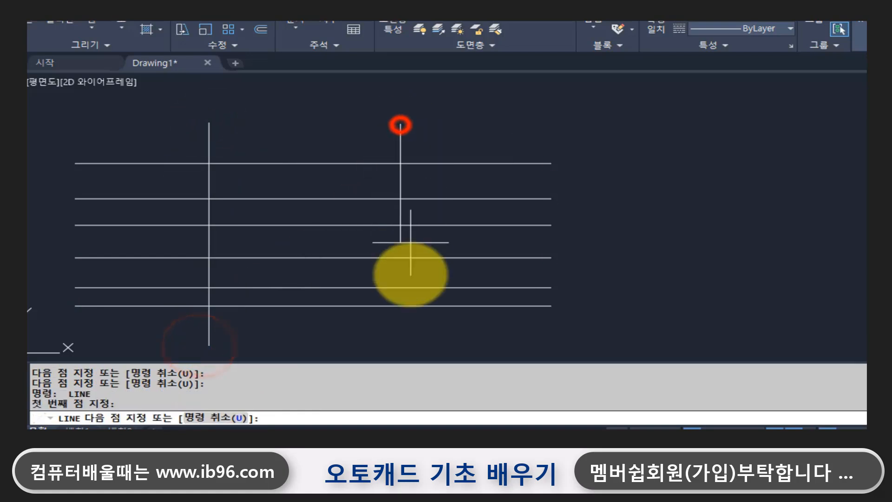
{"action": "left_click", "coordinate": [405, 349]}
{"action": "key", "text": "Return"}
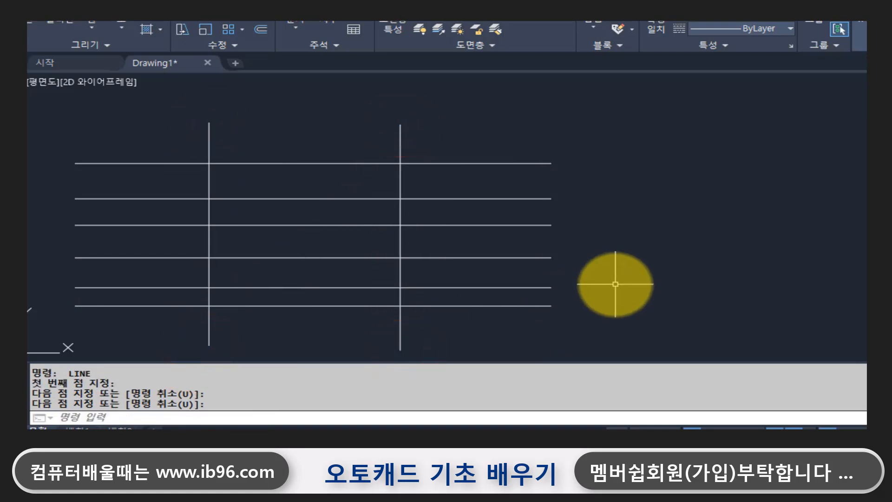
- Highlight the two vertical lines and the six horizontal lines in turn, clearing each selection
{"action": "left_click", "coordinate": [208, 134]}
{"action": "left_click", "coordinate": [400, 134]}
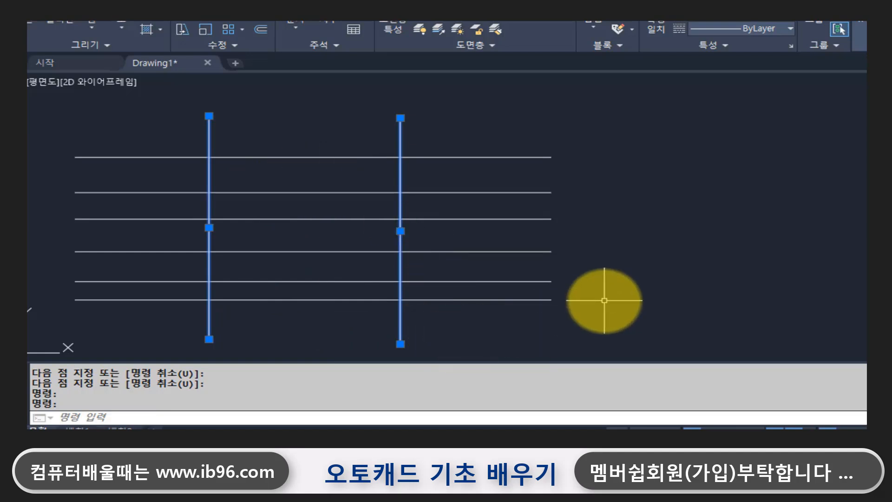
{"action": "key", "text": "Escape"}
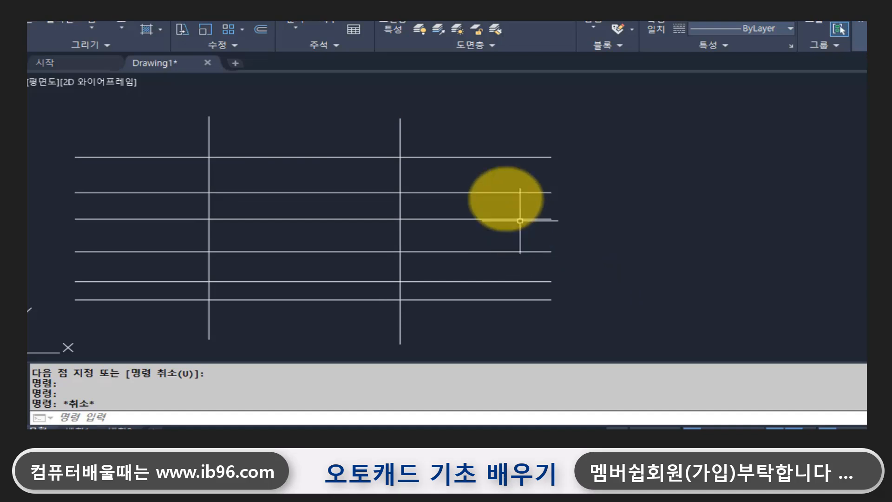
{"action": "left_click", "coordinate": [453, 144]}
{"action": "left_click", "coordinate": [185, 99]}
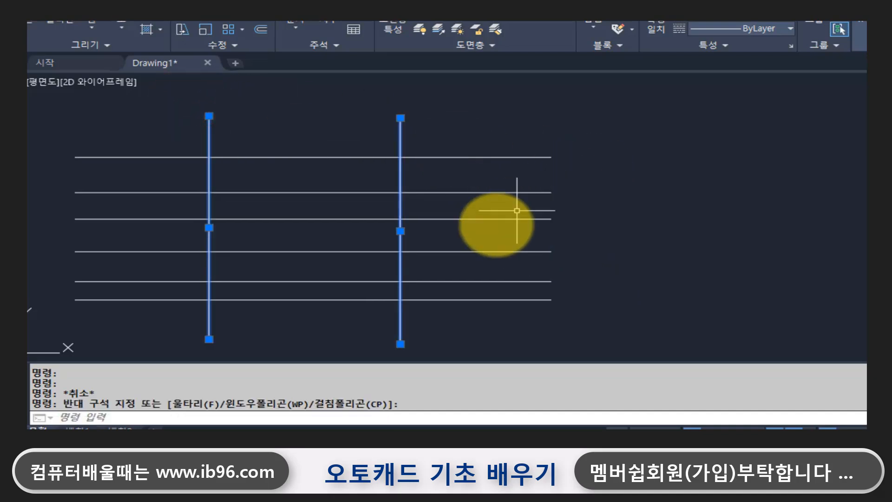
{"action": "key", "text": "Escape"}
{"action": "left_click", "coordinate": [327, 321]}
{"action": "left_click", "coordinate": [248, 126]}
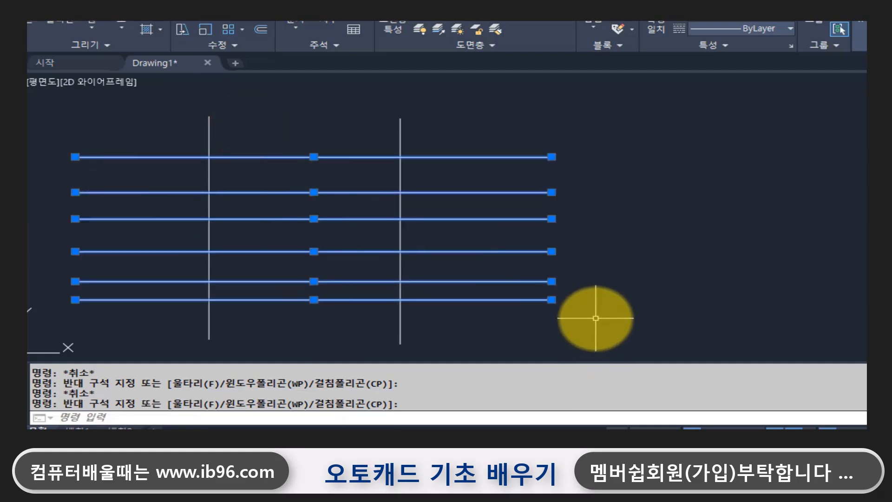
{"action": "key", "text": "Escape"}
- Trim the six horizontal lines one by one between the two vertical lines, using both verticals as cutting edges
{"action": "type", "text": "TR"}
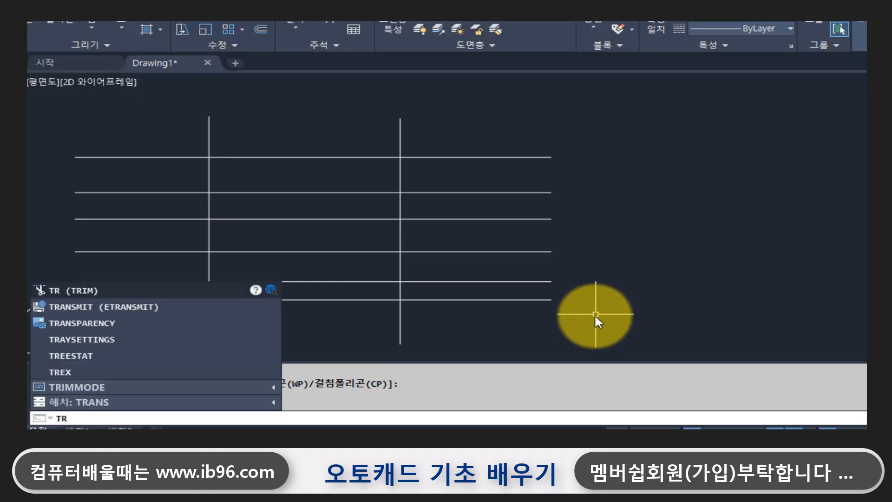
{"action": "key", "text": "Return"}
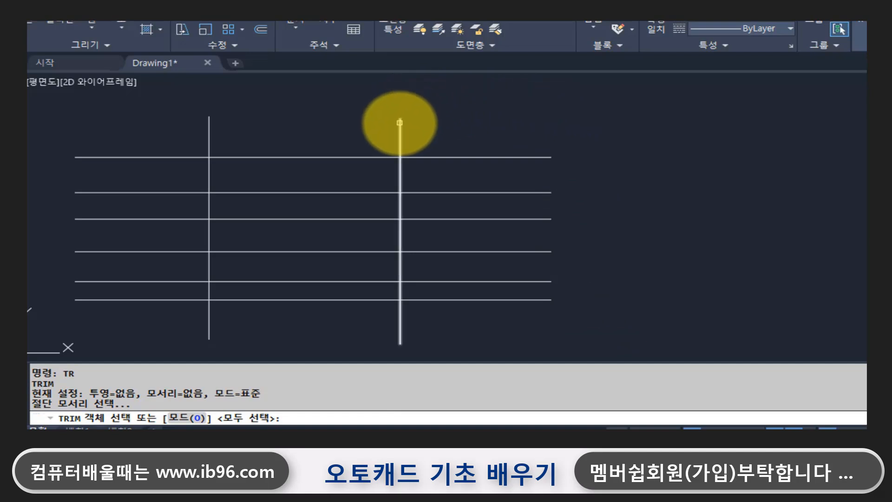
{"action": "left_click", "coordinate": [400, 122]}
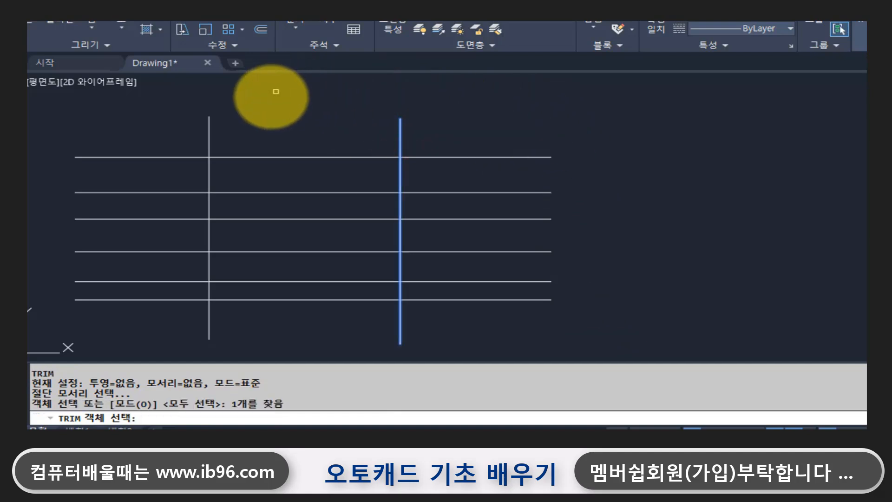
{"action": "left_click", "coordinate": [209, 120]}
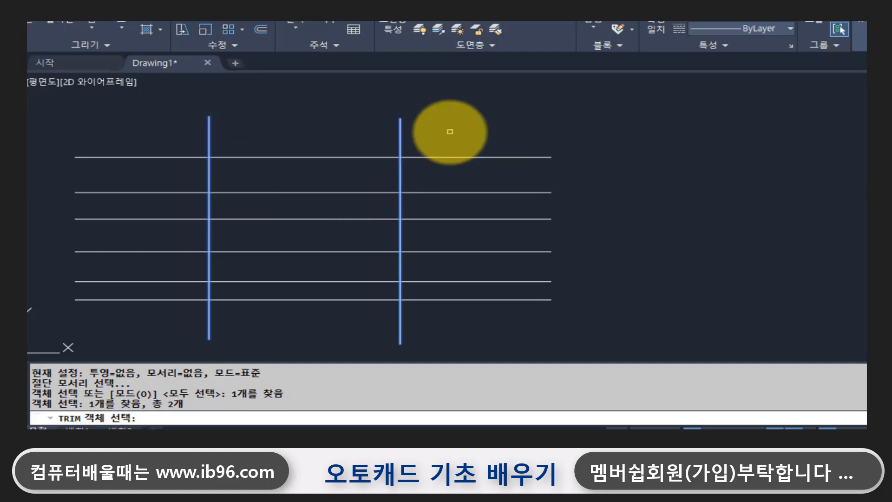
{"action": "key", "text": "Return"}
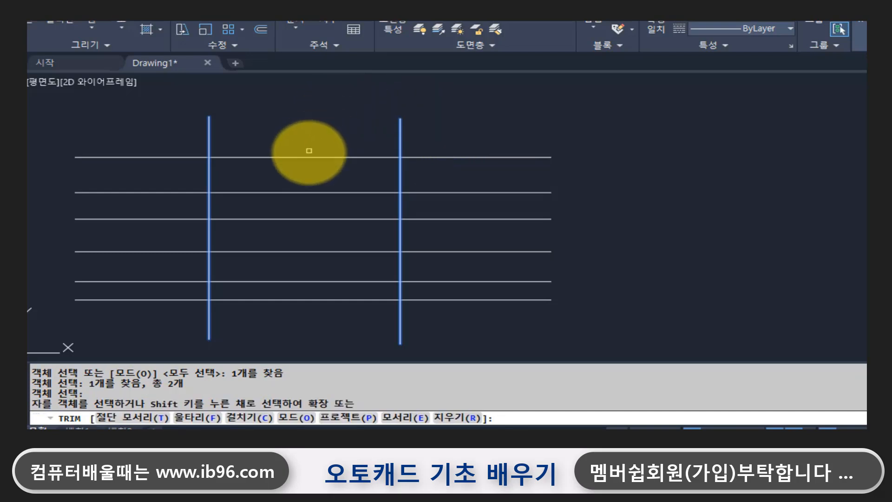
{"action": "left_click", "coordinate": [307, 158]}
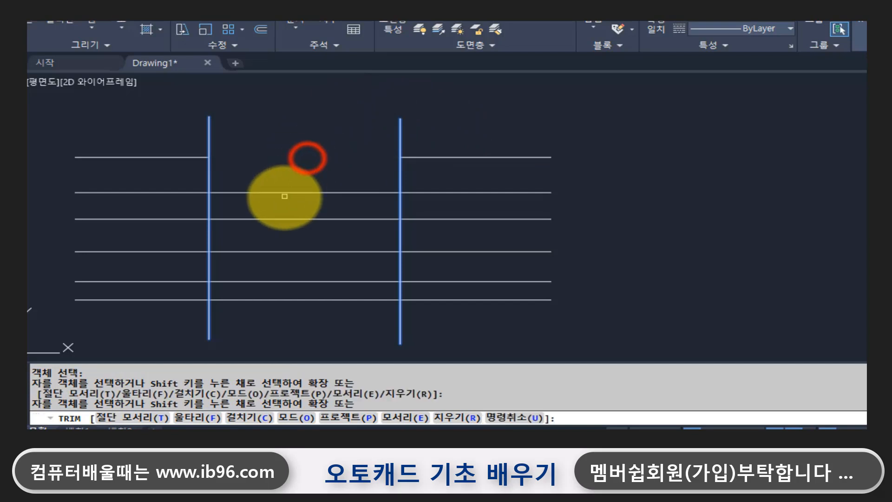
{"action": "left_click", "coordinate": [287, 193]}
{"action": "left_click", "coordinate": [294, 219]}
{"action": "left_click", "coordinate": [299, 251]}
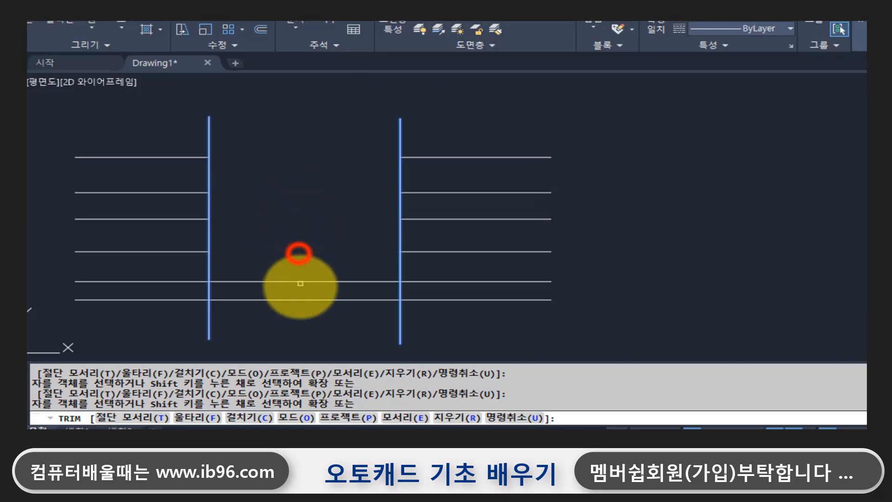
{"action": "left_click", "coordinate": [301, 281]}
{"action": "left_click", "coordinate": [301, 299]}
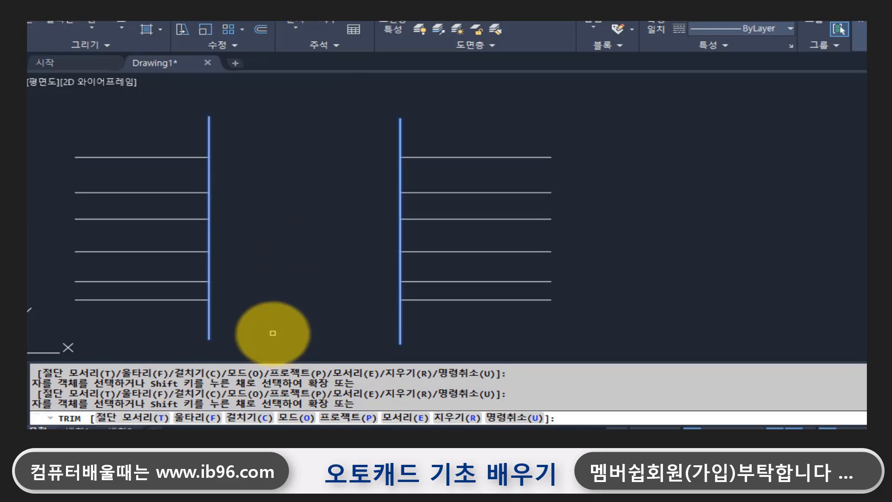
- Try to trim the right vertical line, end the command and undo the whole Trim
{"action": "left_click", "coordinate": [401, 257]}
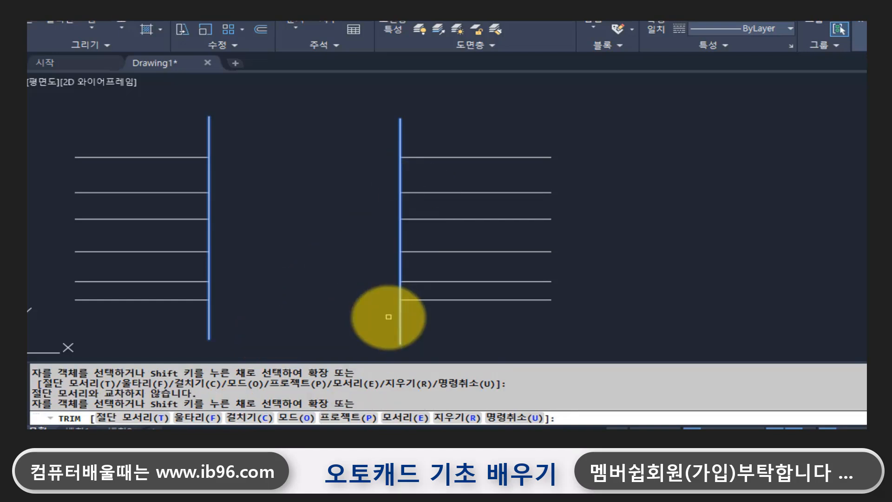
{"action": "key", "text": "Escape"}
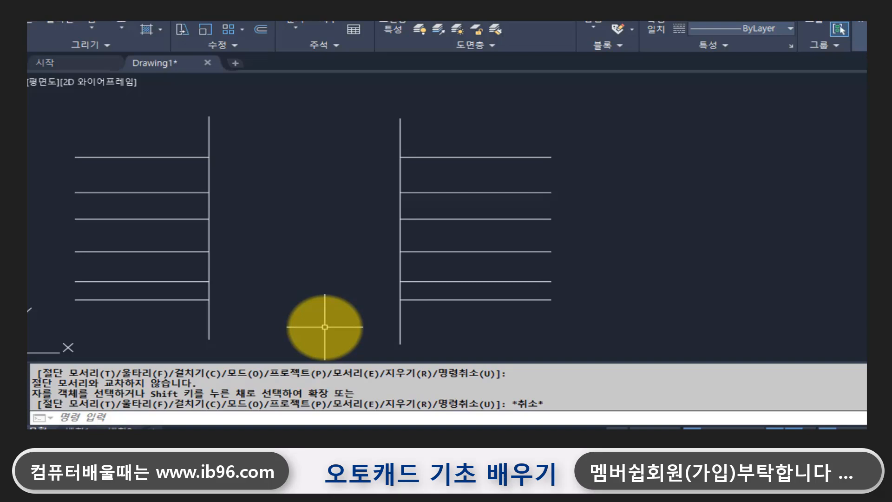
{"action": "type", "text": "u"}
{"action": "key", "text": "Return"}
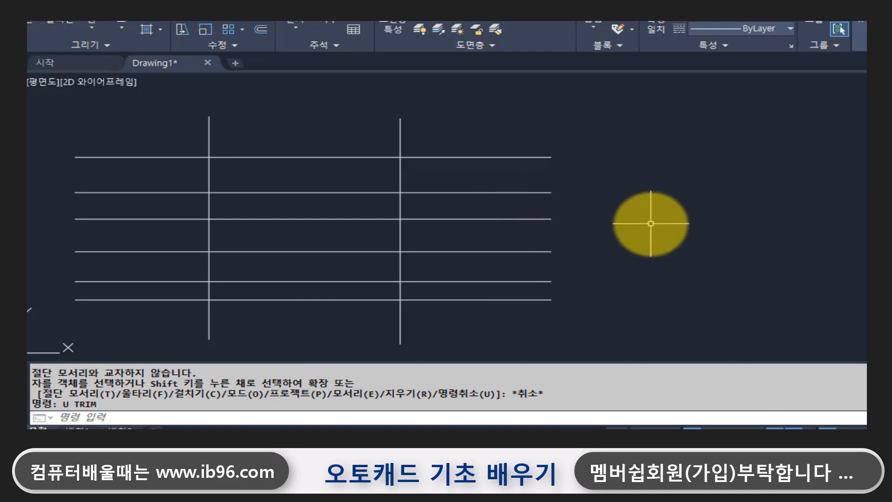
- Start Trim with both vertical lines as cutting edges and choose the Crossing option
{"action": "type", "text": "TR"}
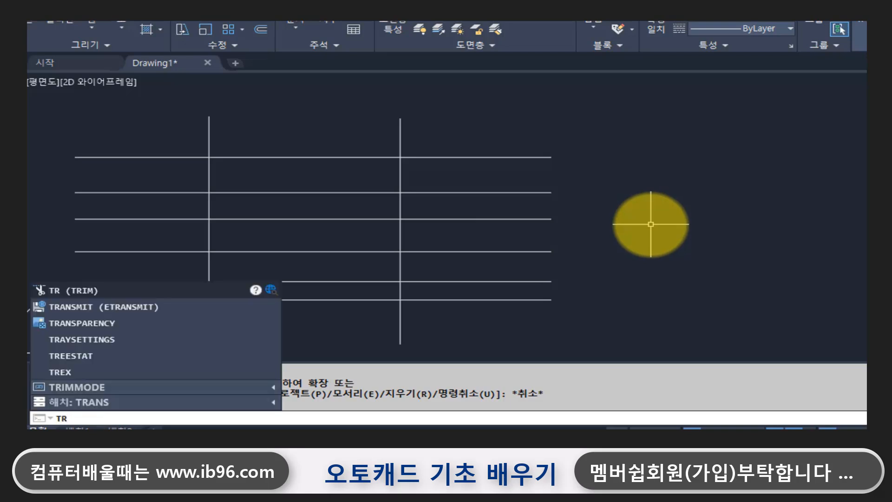
{"action": "key", "text": "Return"}
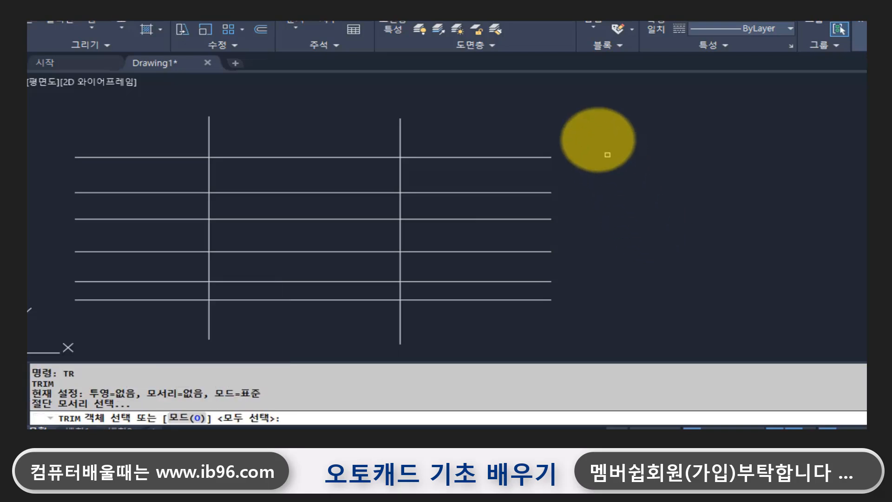
{"action": "left_click", "coordinate": [400, 126]}
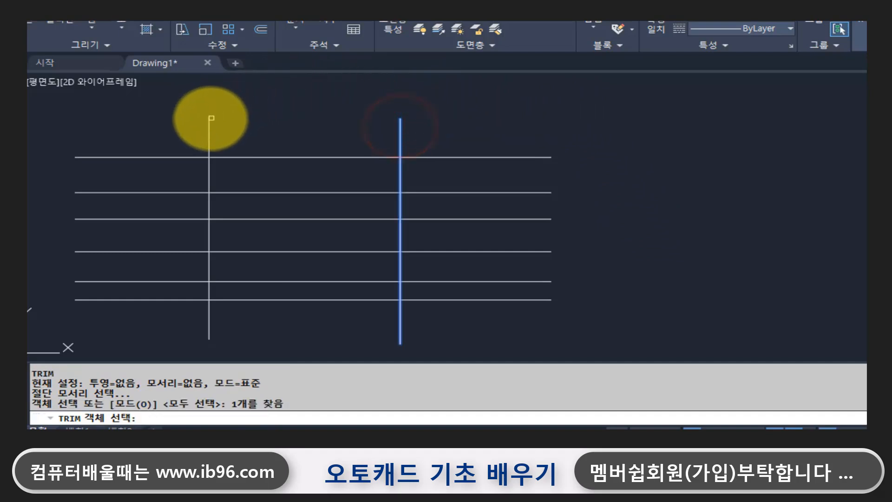
{"action": "left_click", "coordinate": [209, 121]}
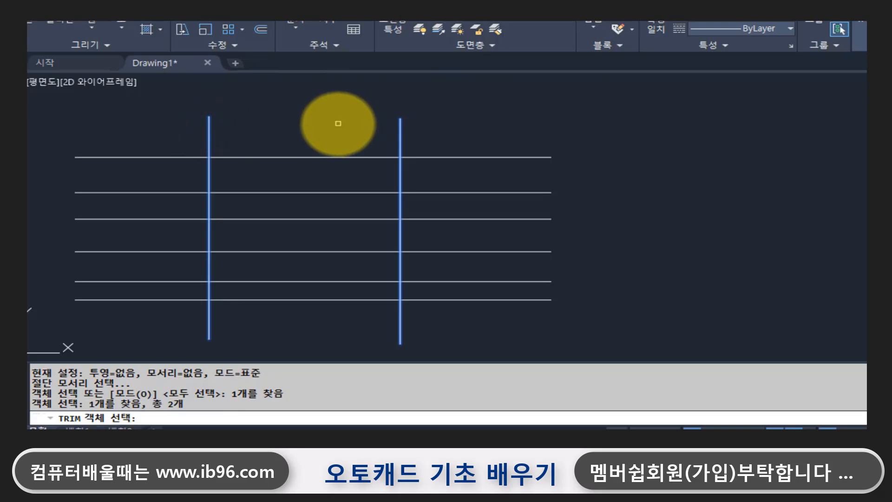
{"action": "key", "text": "Return"}
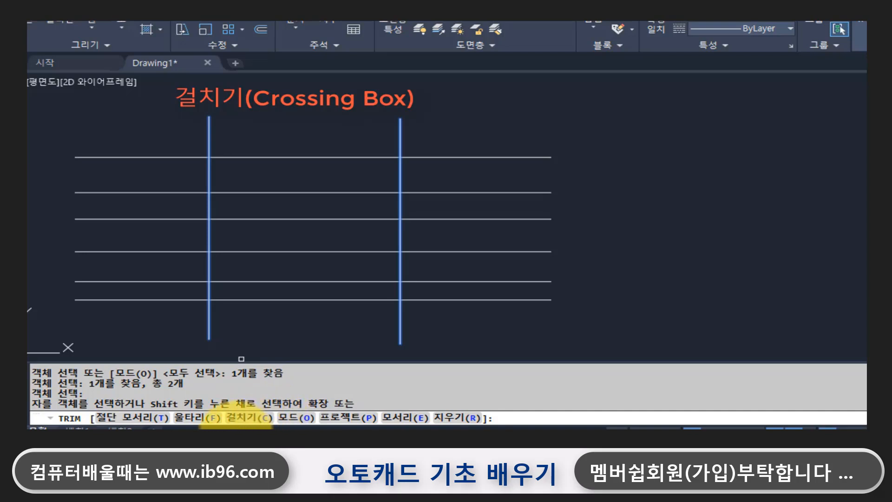
{"action": "type", "text": "c"}
{"action": "key", "text": "Return"}
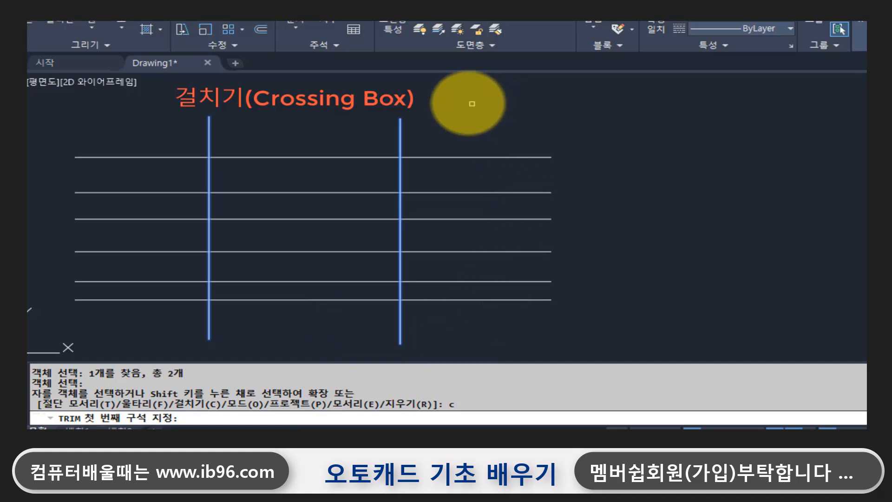
- Demonstrate crossing windows of different directions in the empty area above the right ends of the horizontal lines
{"action": "left_click", "coordinate": [426, 86]}
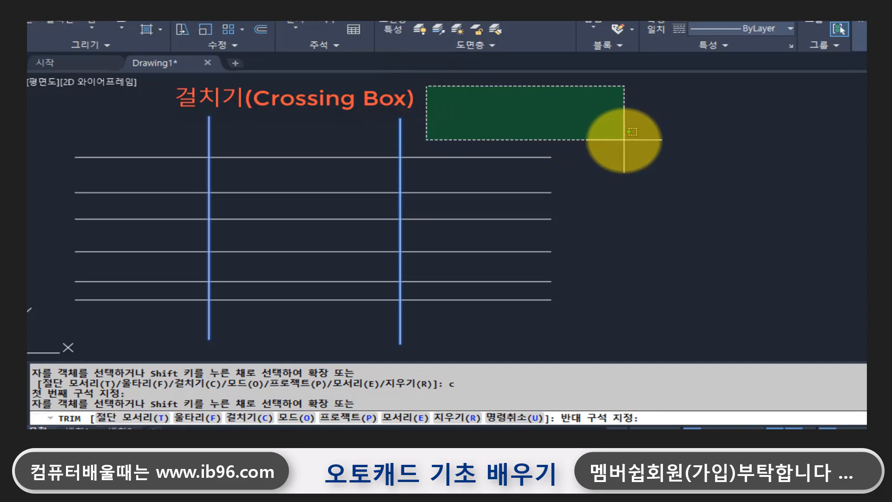
{"action": "left_click", "coordinate": [623, 140]}
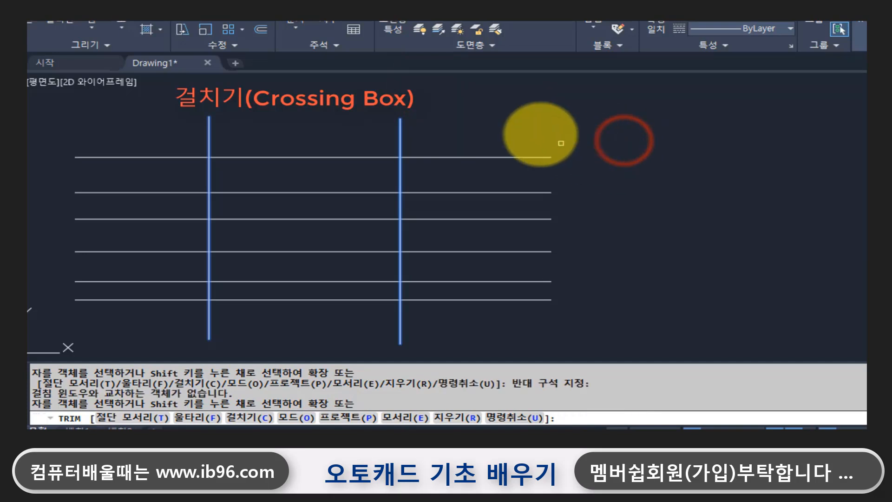
{"action": "left_click", "coordinate": [434, 93]}
{"action": "left_click", "coordinate": [569, 133]}
{"action": "left_click", "coordinate": [570, 90]}
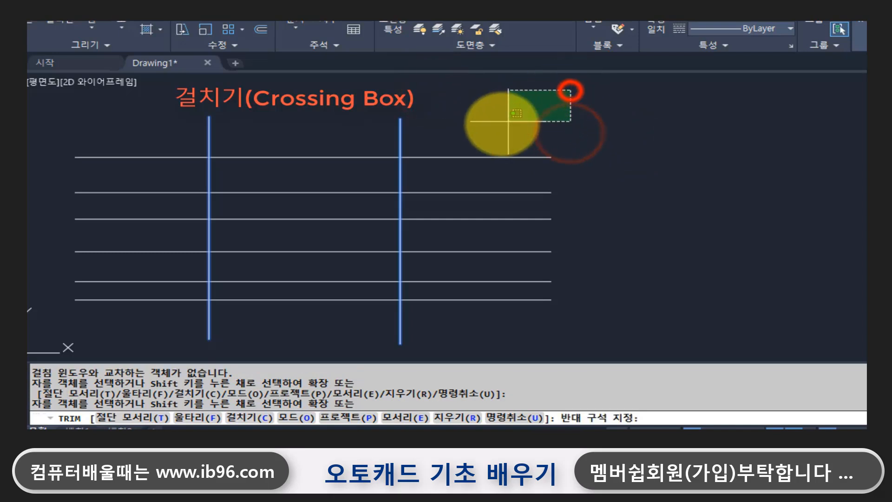
{"action": "left_click", "coordinate": [468, 130]}
{"action": "left_click", "coordinate": [432, 89]}
{"action": "left_click", "coordinate": [579, 133]}
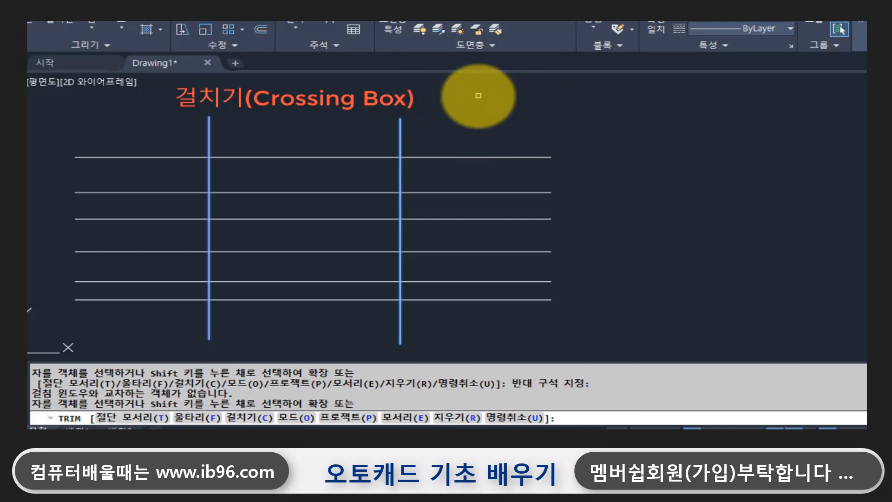
{"action": "left_click", "coordinate": [431, 88]}
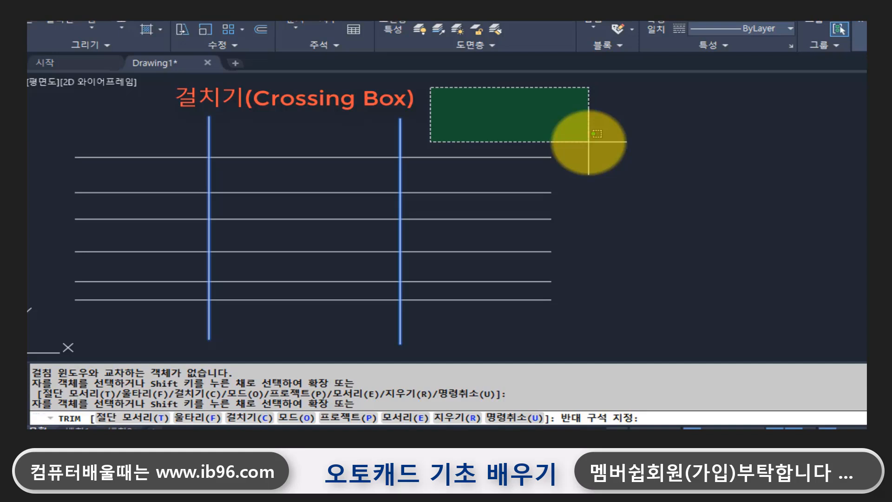
{"action": "left_click", "coordinate": [589, 141]}
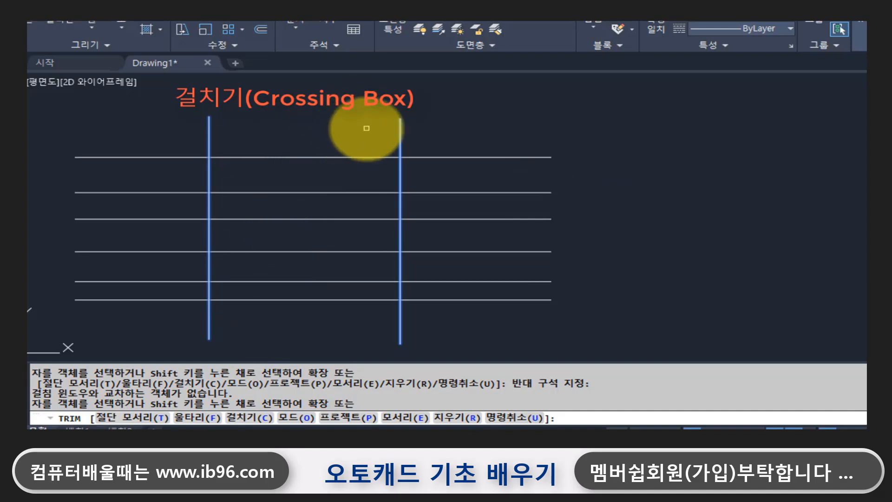
- Trim the middle sections of all six horizontal lines at once with a crossing window, and undo the Trim
{"action": "left_click", "coordinate": [366, 128]}
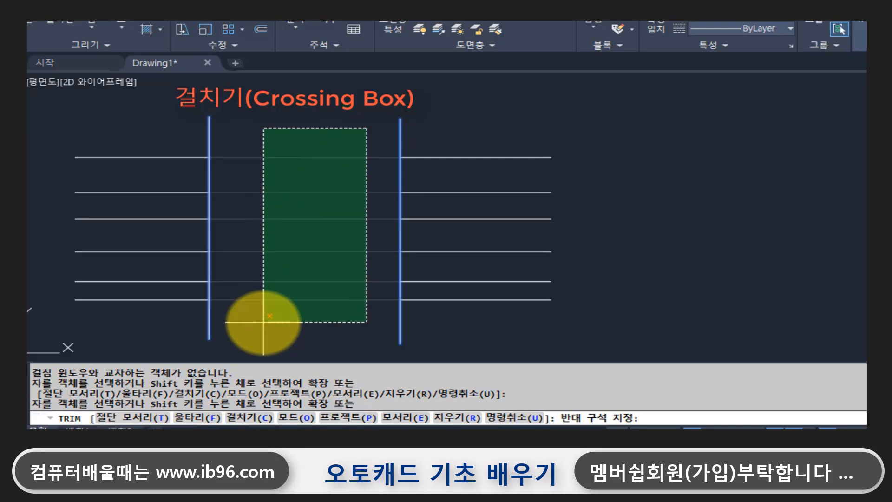
{"action": "left_click", "coordinate": [263, 322]}
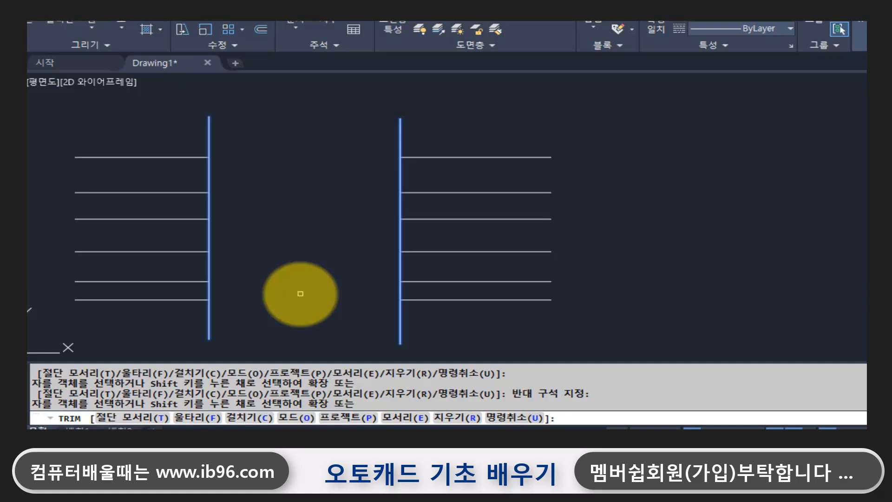
{"action": "key", "text": "Escape"}
{"action": "key", "text": "Escape"}
{"action": "type", "text": "u"}
{"action": "key", "text": "Return"}
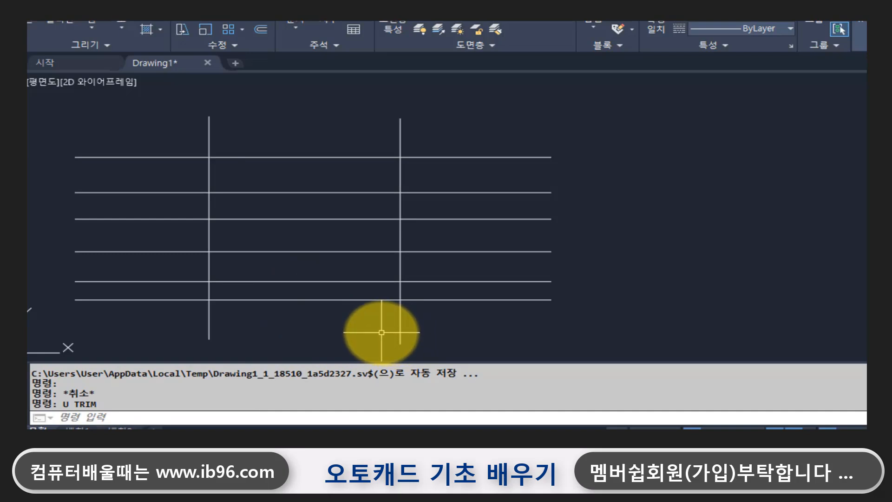
- Start Trim with the two vertical lines as cutting edges, without choosing the Crossing option
{"action": "type", "text": "TR"}
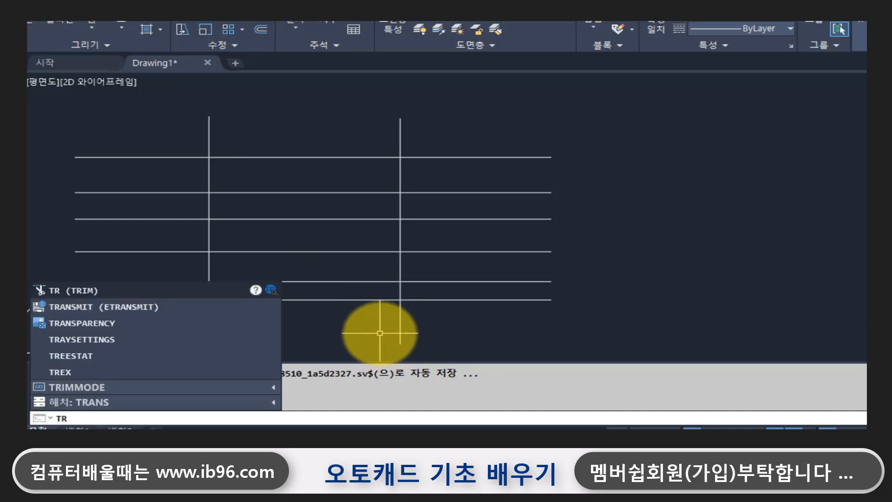
{"action": "key", "text": "Return"}
{"action": "left_click", "coordinate": [209, 133]}
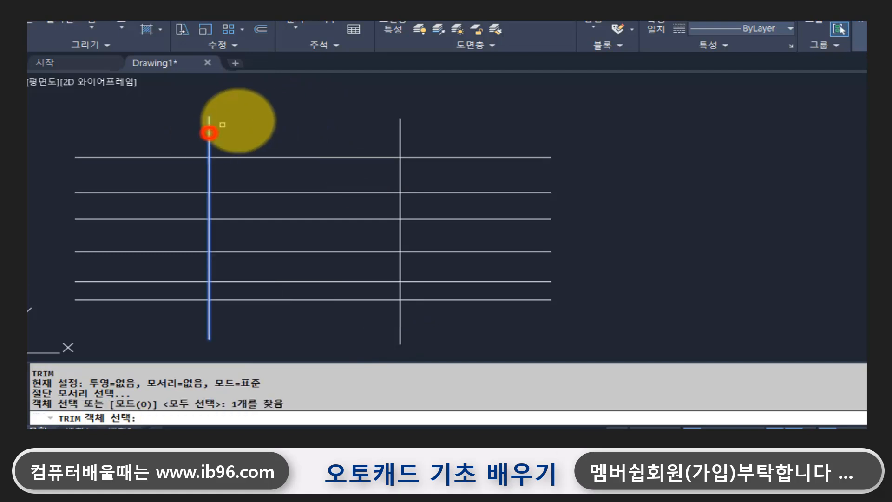
{"action": "left_click", "coordinate": [400, 132]}
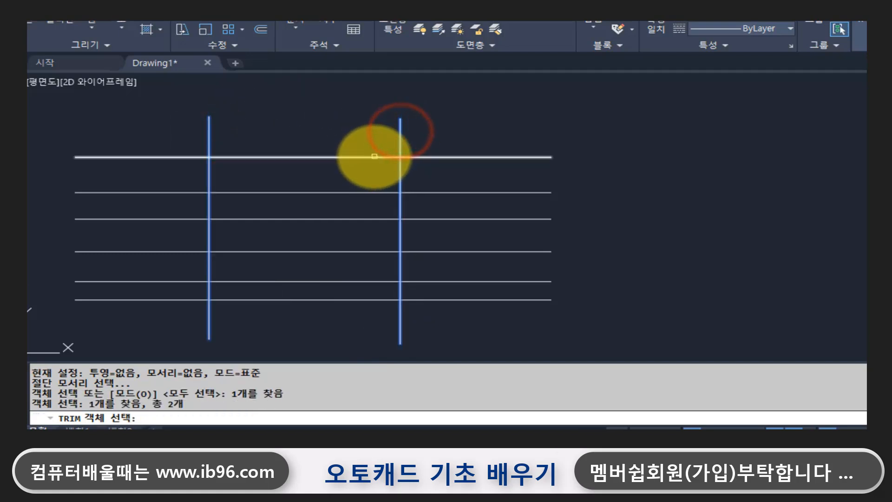
{"action": "key", "text": "Return"}
{"action": "type", "text": "c"}
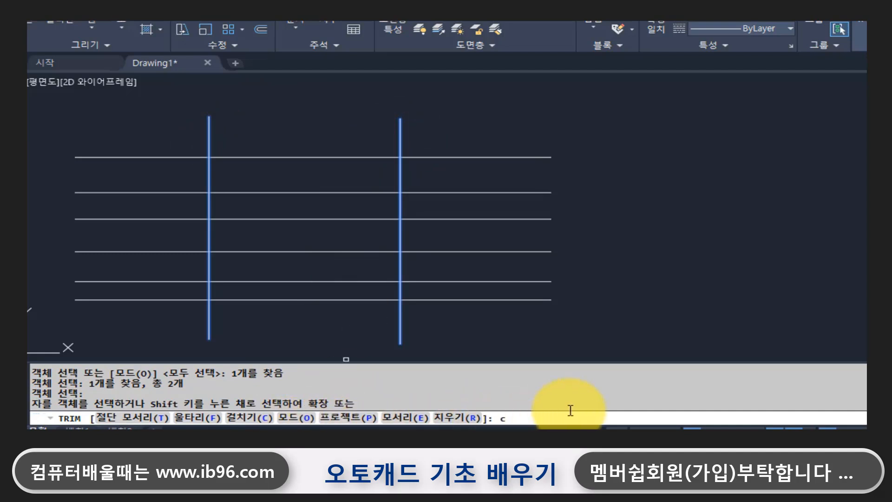
{"action": "key", "text": "BackSpace"}
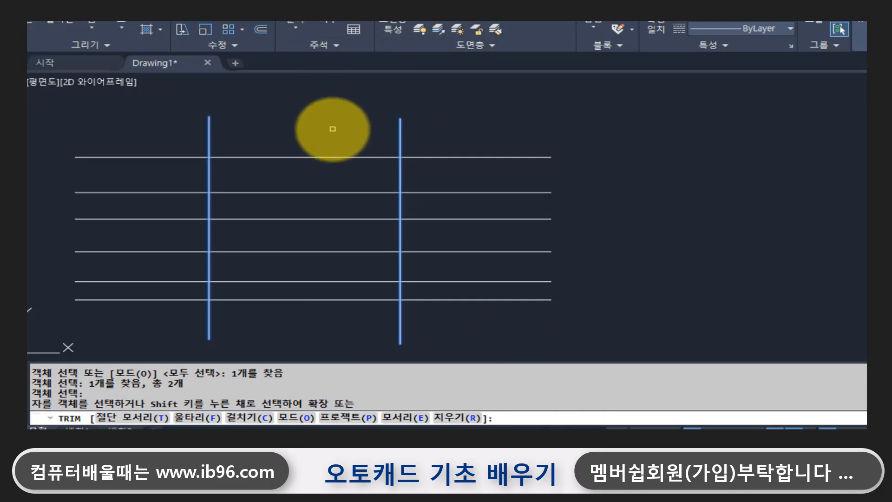
- Trim all six horizontal lines between the vertical lines with a right-to-left selection window, end the command and undo the Trim
{"action": "left_click", "coordinate": [346, 113]}
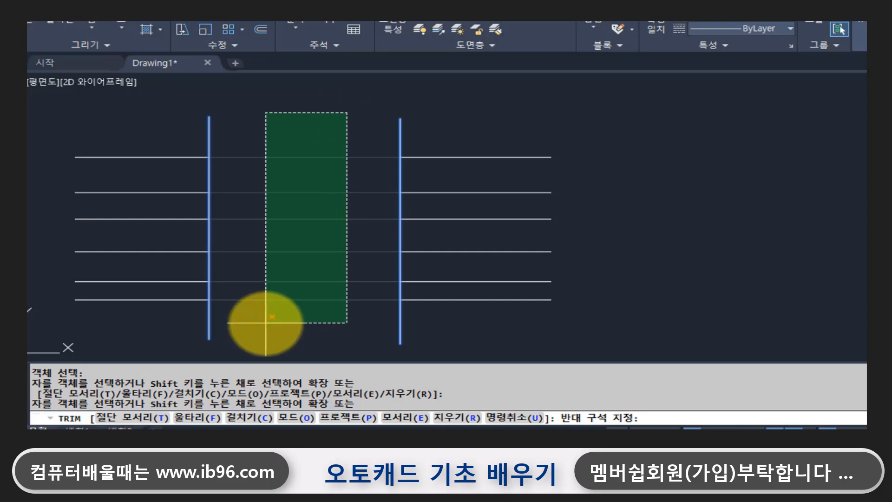
{"action": "left_click", "coordinate": [265, 323]}
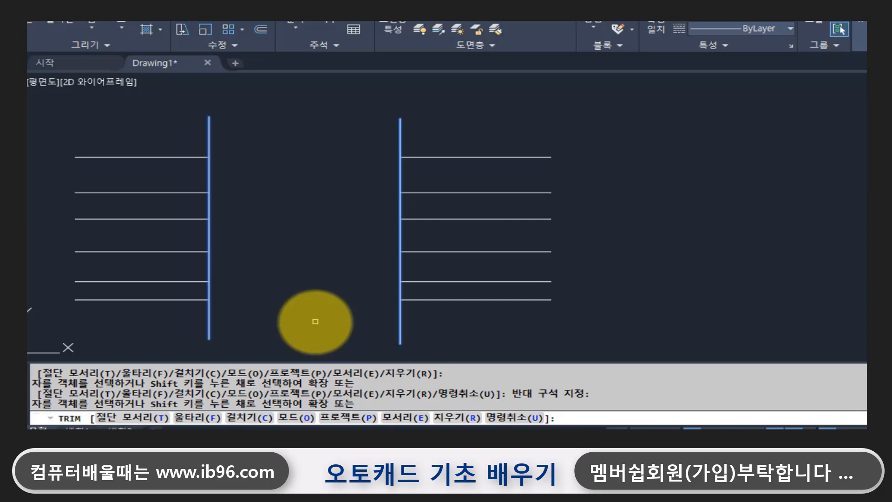
{"action": "key", "text": "Escape"}
{"action": "type", "text": "u"}
{"action": "key", "text": "Return"}
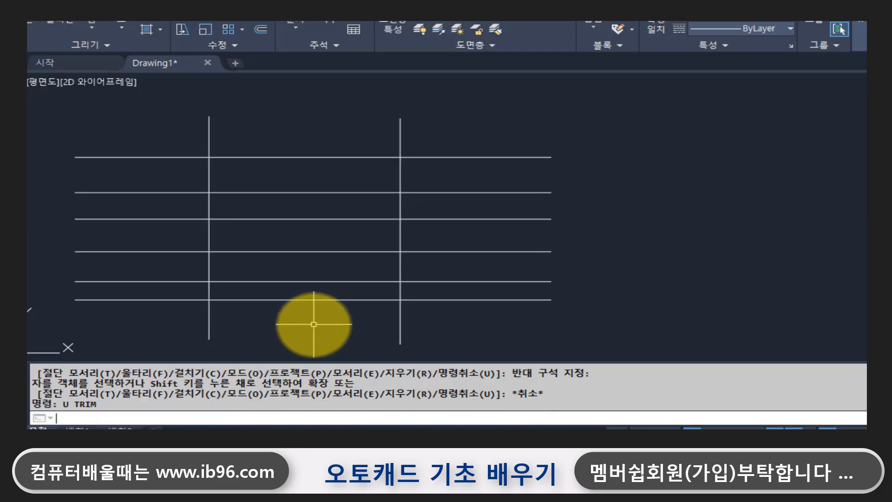
- Start the Trim command again on the line grid
{"action": "type", "text": "tr"}
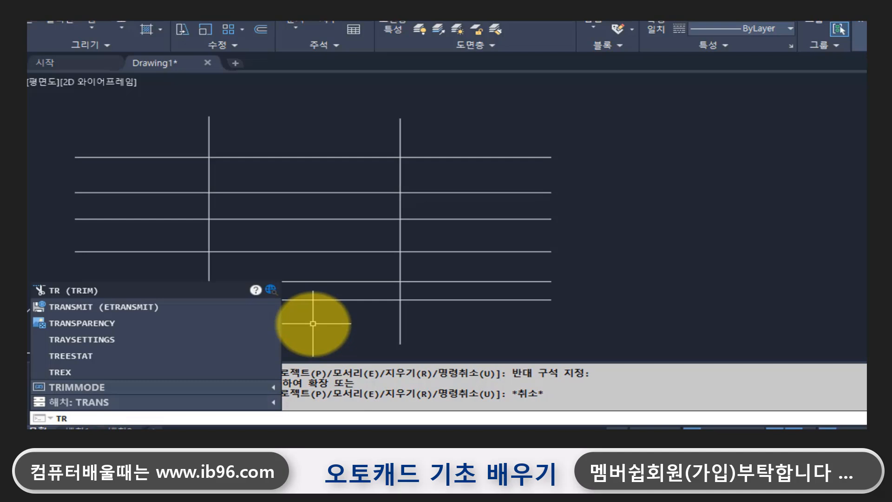
- Start Trim with the two vertical lines as cutting edges and choose the Fence option
{"action": "key", "text": "Return"}
{"action": "left_click", "coordinate": [209, 125]}
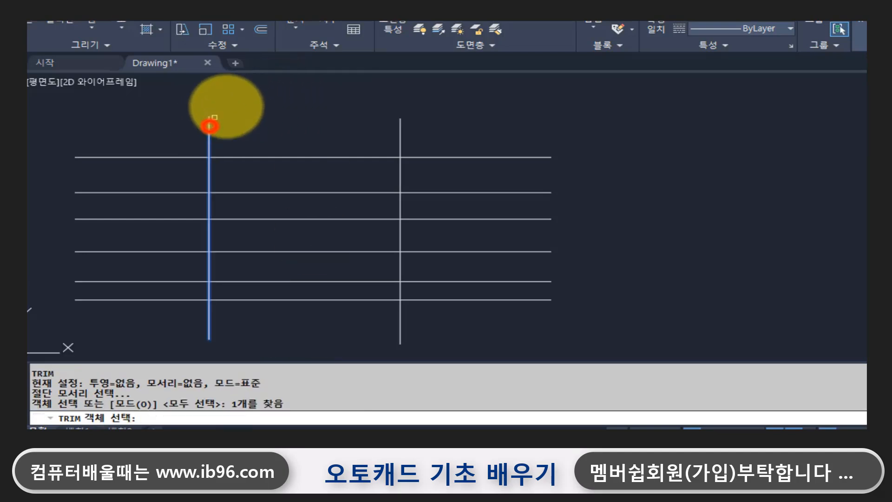
{"action": "left_click", "coordinate": [399, 127]}
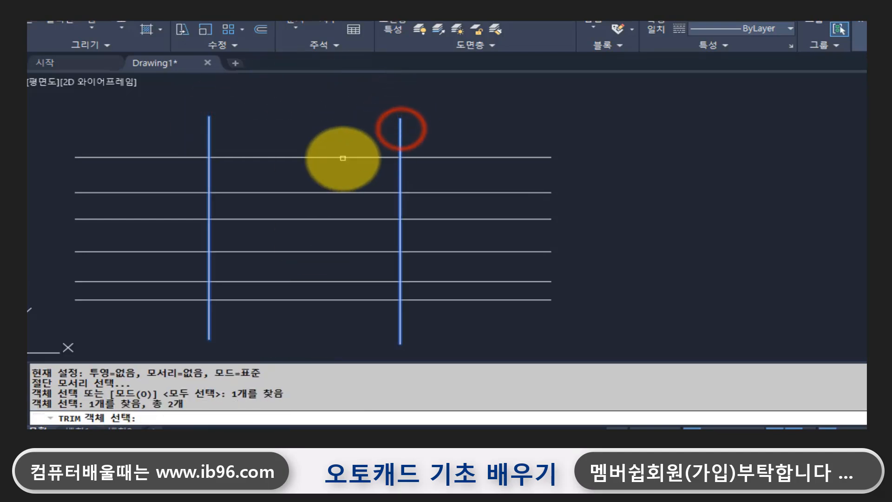
{"action": "key", "text": "Return"}
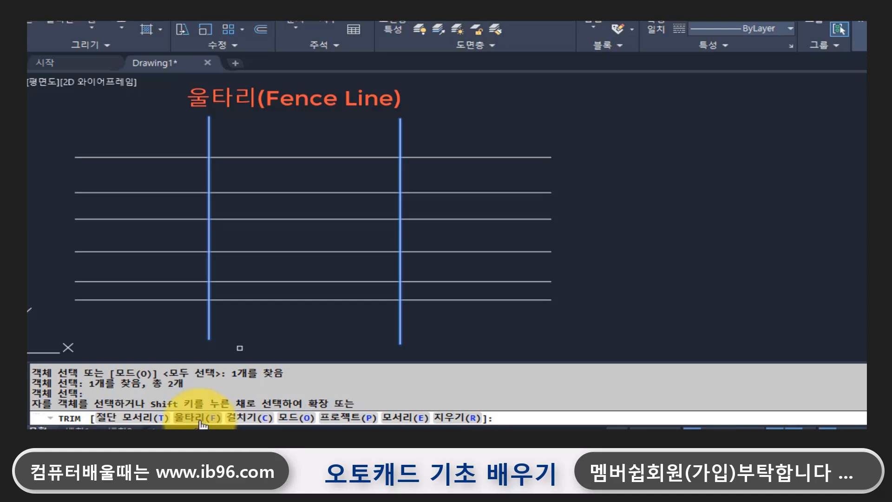
{"action": "type", "text": "f"}
{"action": "key", "text": "Return"}
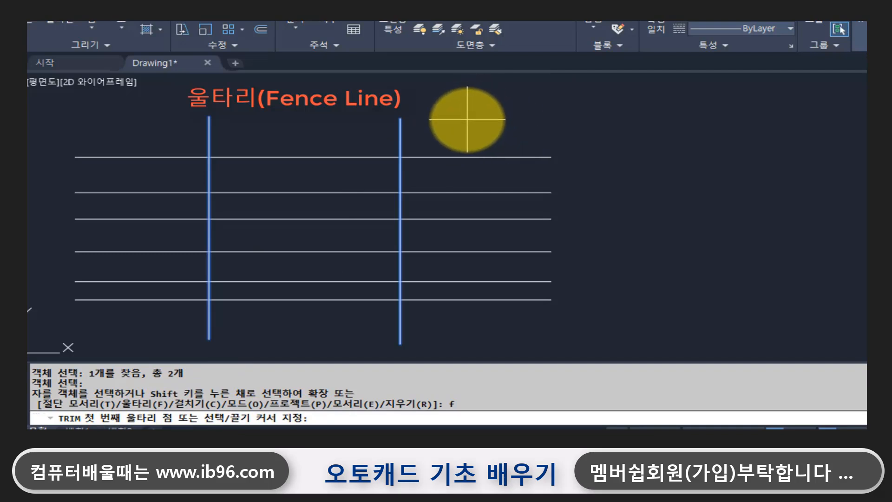
- Try out a freeform multi-point trim fence in the open area around the horizontal lines' right ends, and cancel it
{"action": "left_click", "coordinate": [467, 119]}
{"action": "left_click", "coordinate": [640, 119]}
{"action": "left_click", "coordinate": [636, 259]}
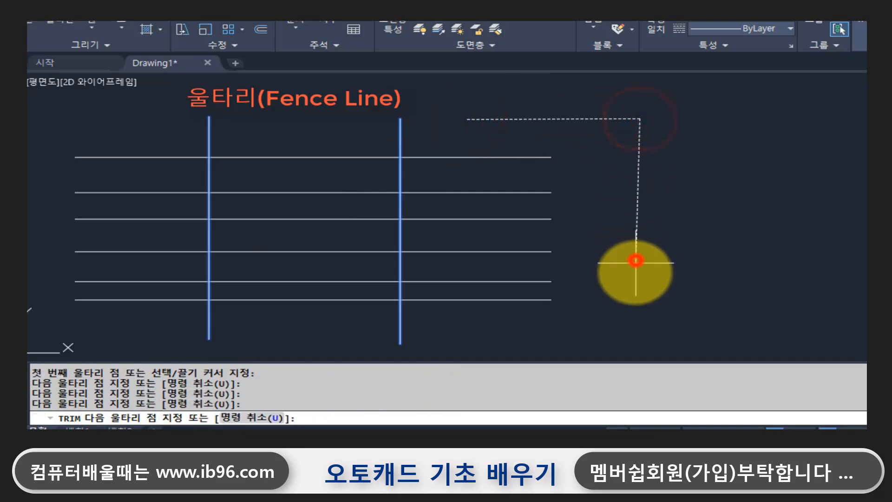
{"action": "left_click", "coordinate": [551, 344]}
{"action": "left_click", "coordinate": [471, 327]}
{"action": "left_click", "coordinate": [635, 317]}
{"action": "left_click", "coordinate": [602, 242]}
{"action": "left_click", "coordinate": [611, 131]}
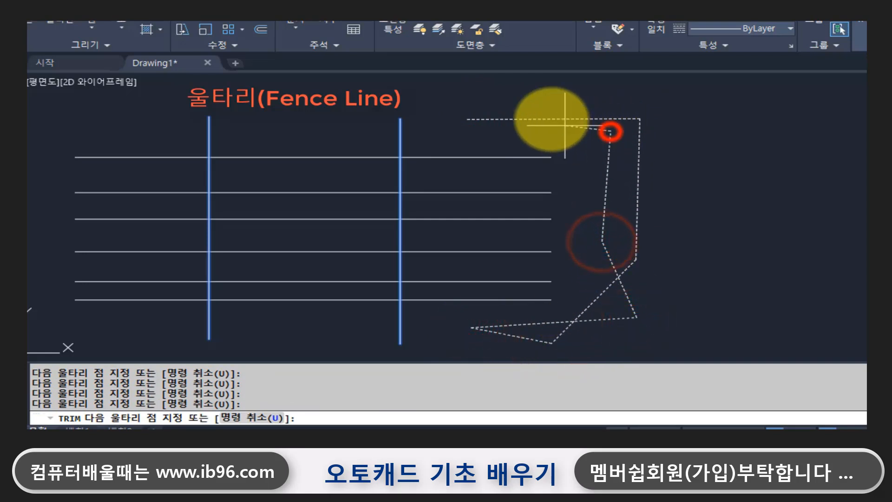
{"action": "left_click", "coordinate": [531, 96]}
{"action": "left_click", "coordinate": [436, 112]}
{"action": "left_click", "coordinate": [459, 145]}
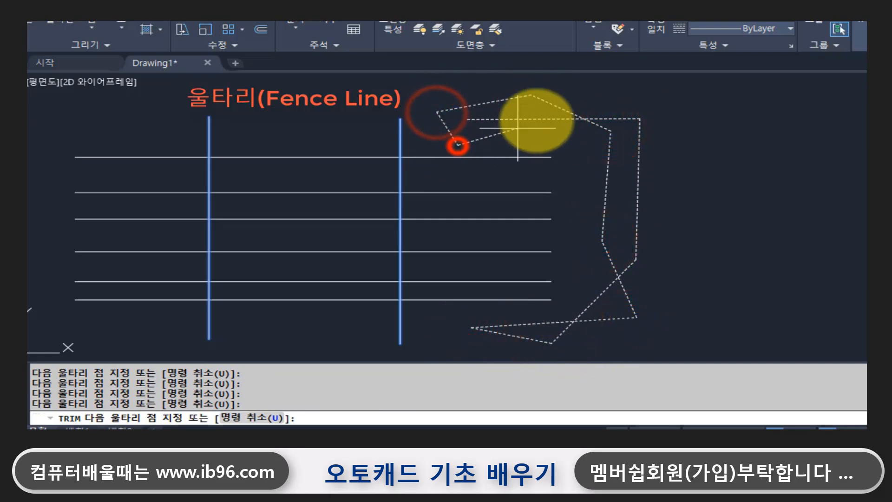
{"action": "left_click", "coordinate": [573, 89]}
{"action": "left_click", "coordinate": [668, 106]}
{"action": "left_click", "coordinate": [665, 222]}
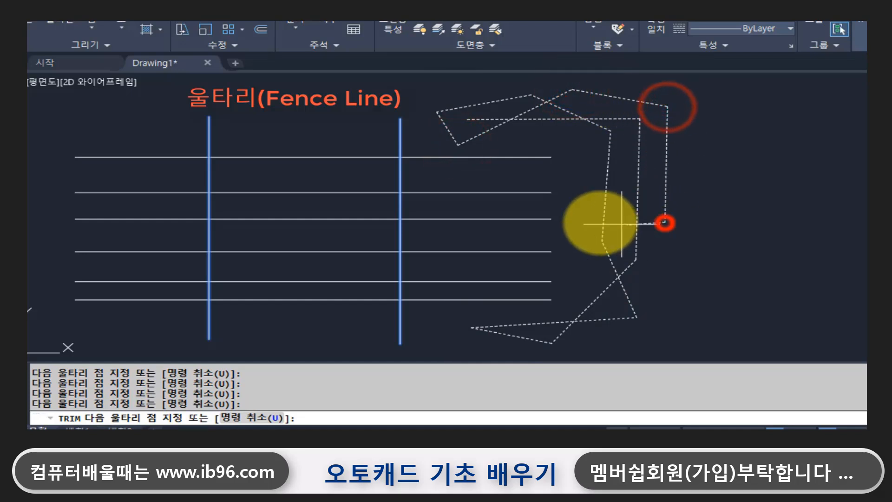
{"action": "left_click", "coordinate": [581, 210]}
{"action": "left_click", "coordinate": [661, 282]}
{"action": "left_click", "coordinate": [632, 333]}
{"action": "left_click", "coordinate": [483, 348]}
{"action": "left_click", "coordinate": [587, 306]}
{"action": "left_click", "coordinate": [583, 186]}
{"action": "left_click", "coordinate": [693, 134]}
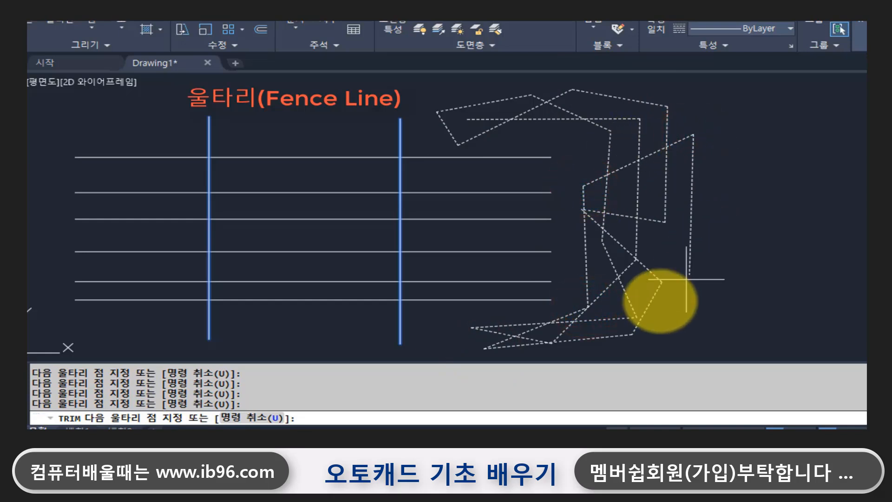
{"action": "key", "text": "Escape"}
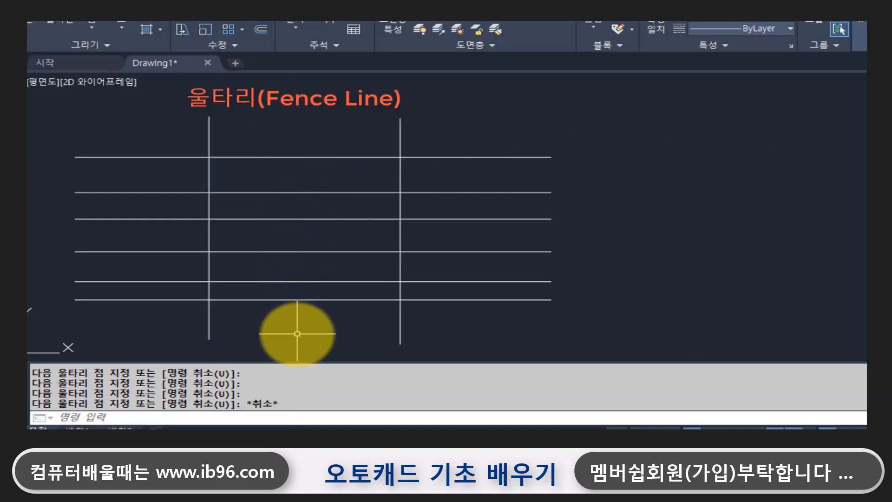
{"action": "key", "text": "Escape"}
- Trim all six horizontal lines between the two vertical lines, using both verticals as cutting edges and a fence across the middle
{"action": "type", "text": "tr"}
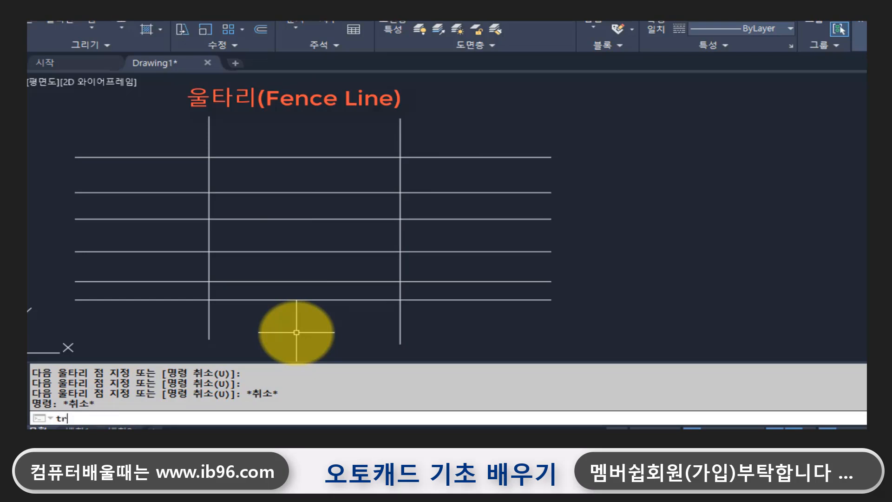
{"action": "key", "text": "Return"}
{"action": "left_click", "coordinate": [400, 133]}
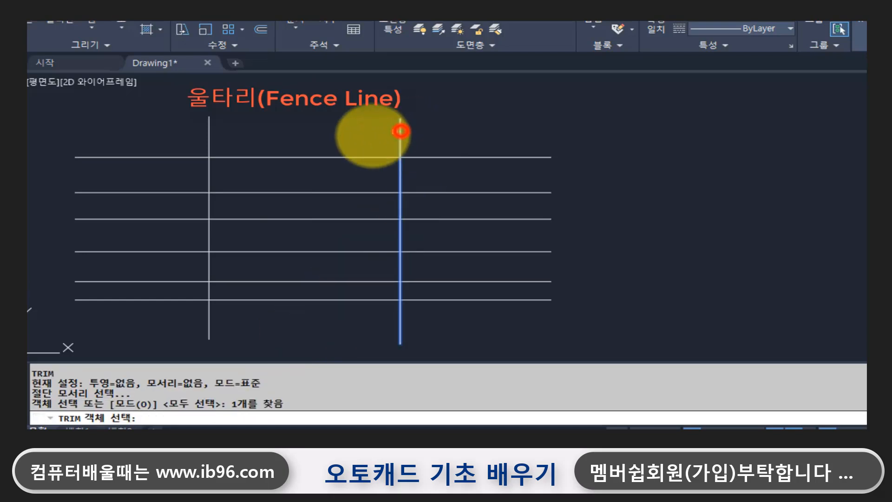
{"action": "left_click", "coordinate": [208, 137]}
{"action": "right_click", "coordinate": [216, 135]}
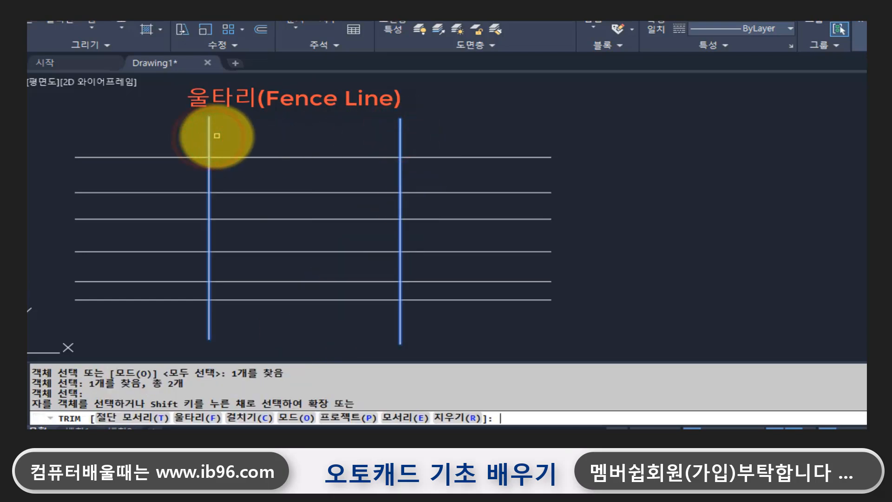
{"action": "type", "text": "f"}
{"action": "key", "text": "Return"}
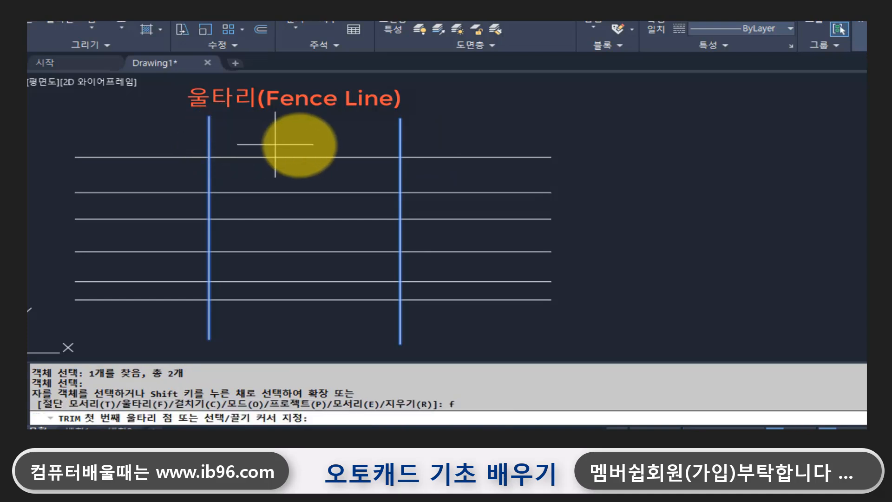
{"action": "left_click", "coordinate": [313, 119]}
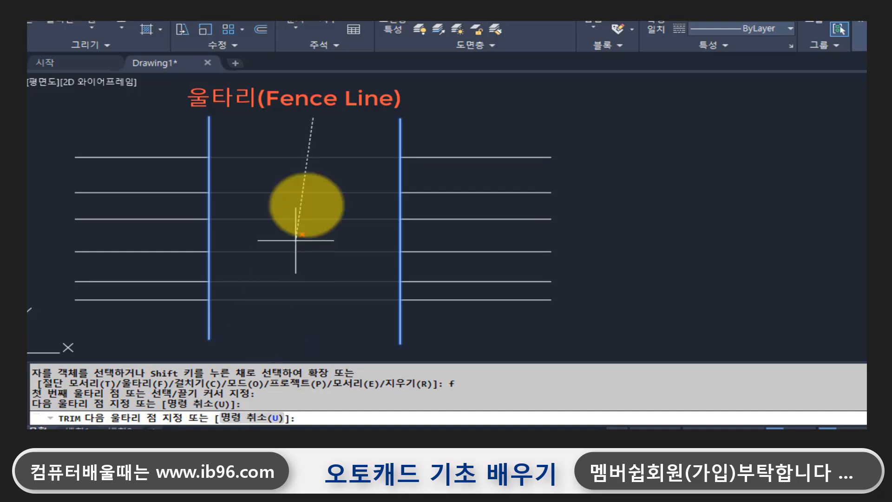
{"action": "left_click", "coordinate": [284, 331]}
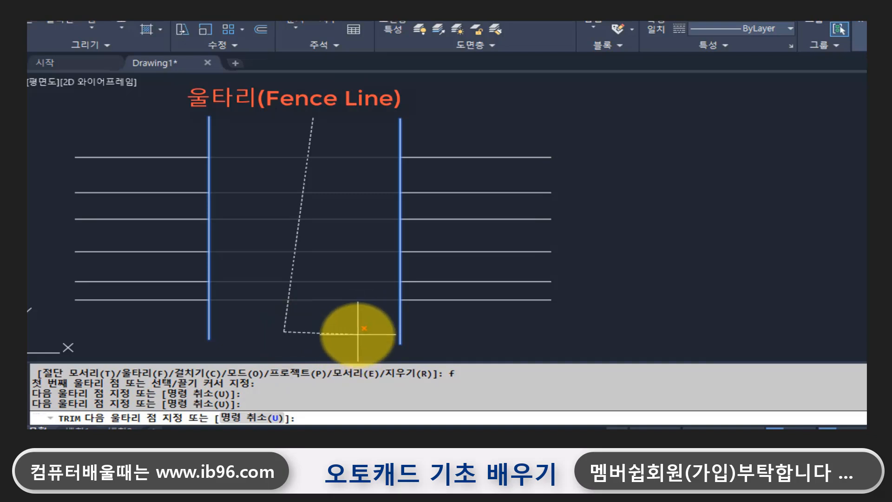
{"action": "key", "text": "Return"}
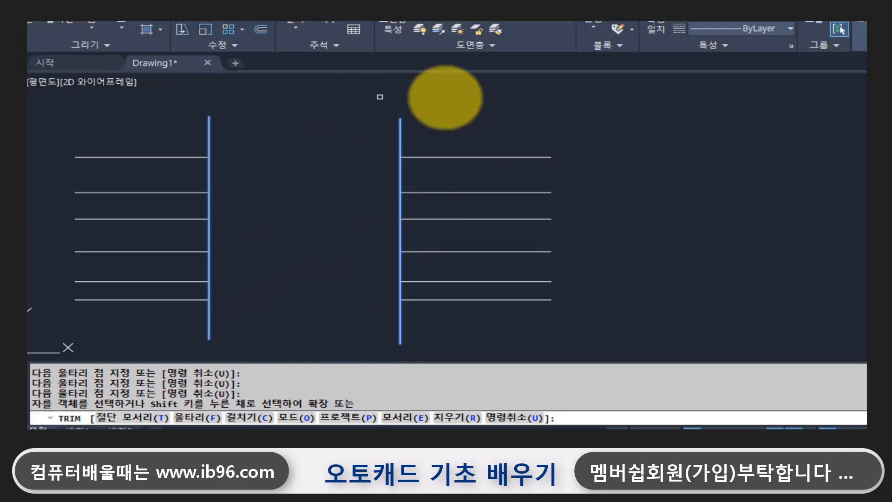
- End the Trim command and undo the fence trim of the middle segments
{"action": "left_click", "coordinate": [553, 298]}
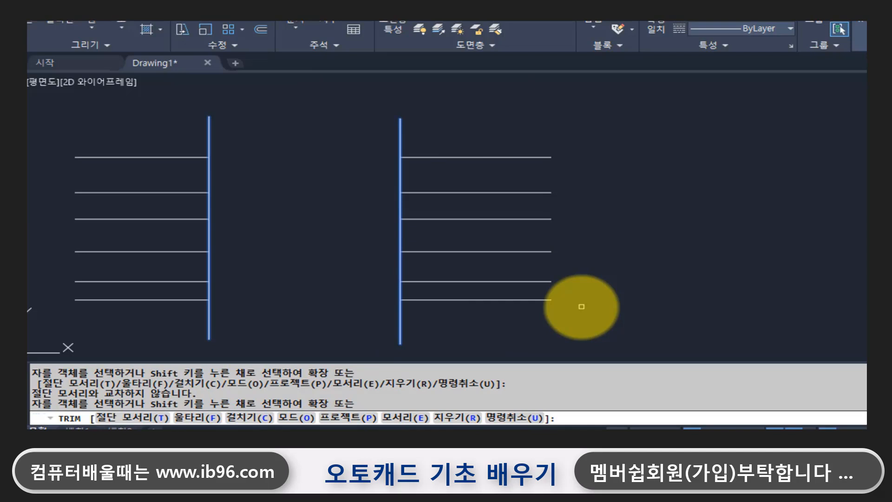
{"action": "key", "text": "Escape"}
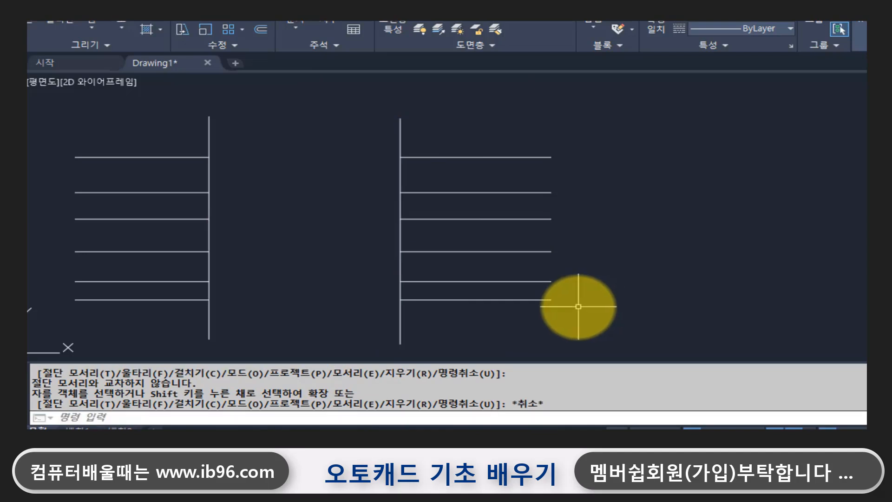
{"action": "type", "text": "u"}
{"action": "key", "text": "Return"}
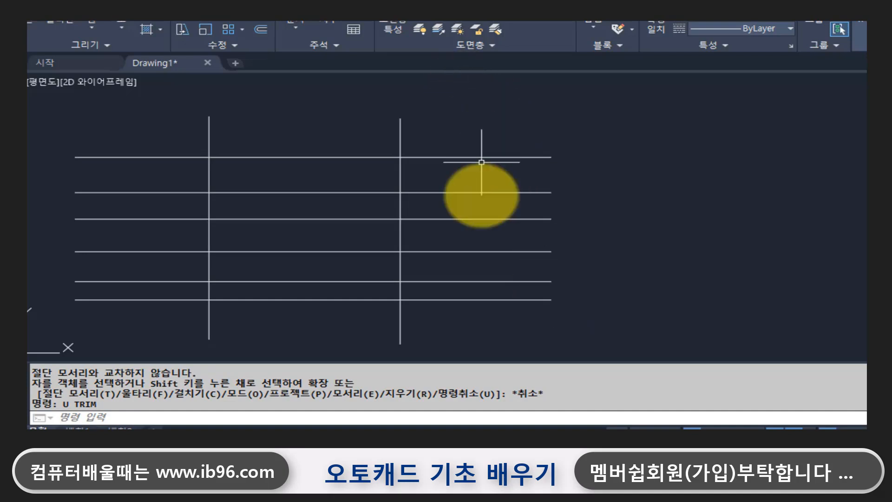
{"action": "left_click", "coordinate": [399, 131]}
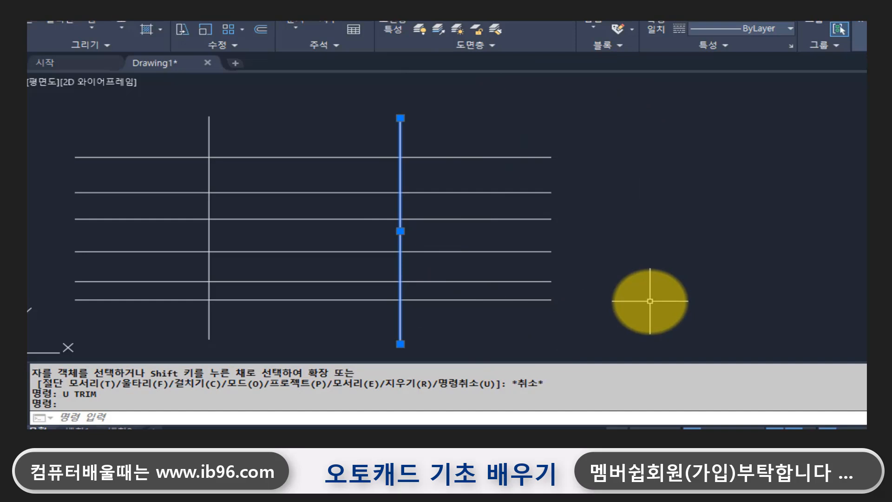
{"action": "key", "text": "Escape"}
{"action": "type", "text": "t"}
{"action": "key", "text": "Return"}
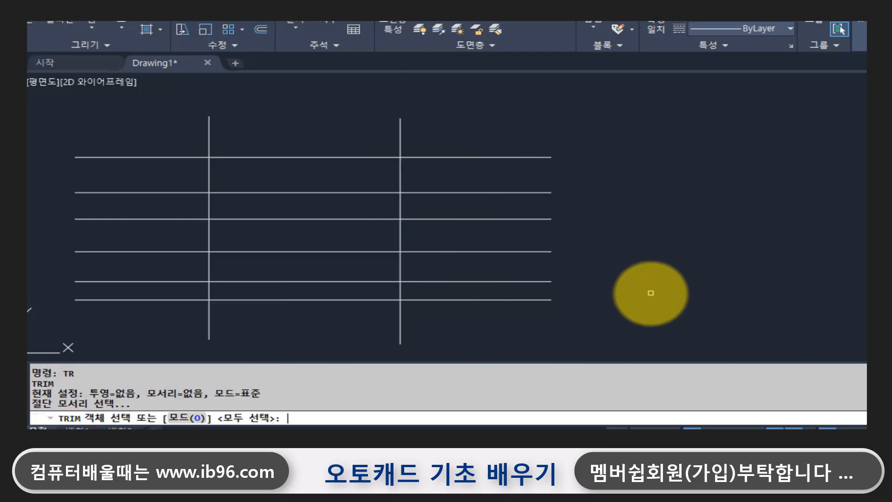
{"action": "key", "text": "Return"}
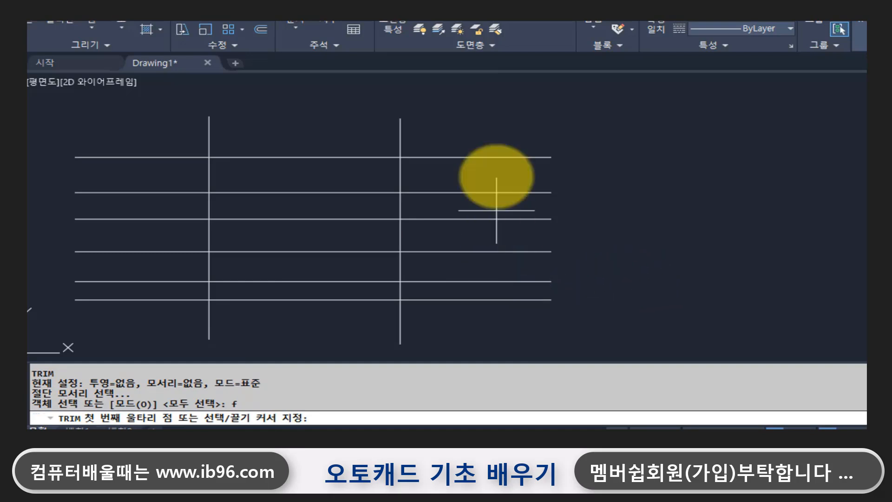
{"action": "key", "text": "Escape"}
{"action": "key", "text": "Escape"}
{"action": "key", "text": "Escape"}
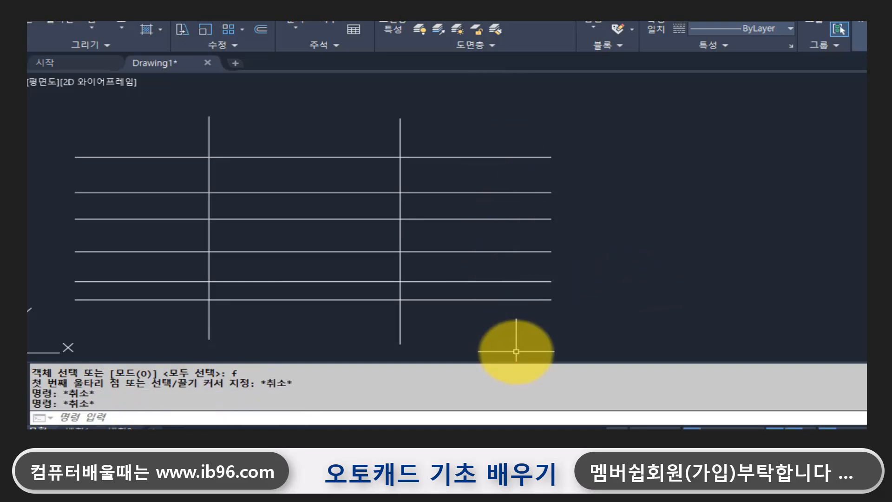
- Start Trim with only the right vertical line as the cutting edge and choose the Fence option
{"action": "type", "text": "tr"}
{"action": "key", "text": "Return"}
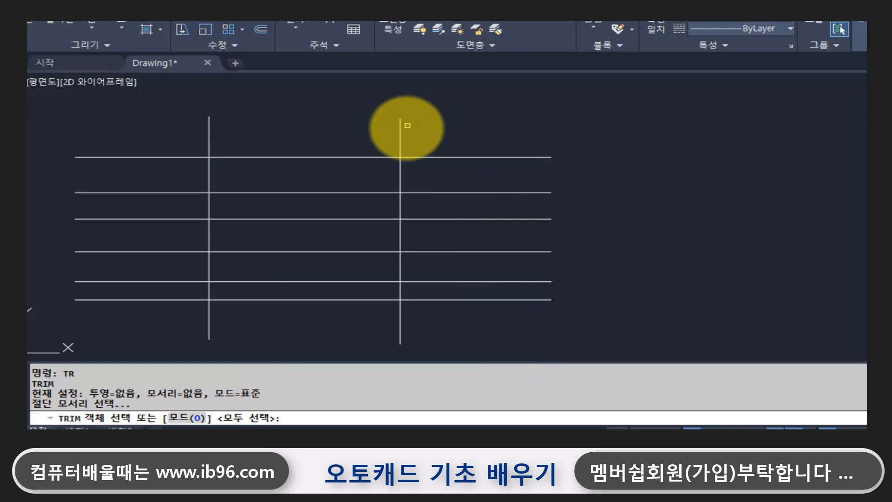
{"action": "left_click", "coordinate": [399, 130]}
{"action": "key", "text": "Return"}
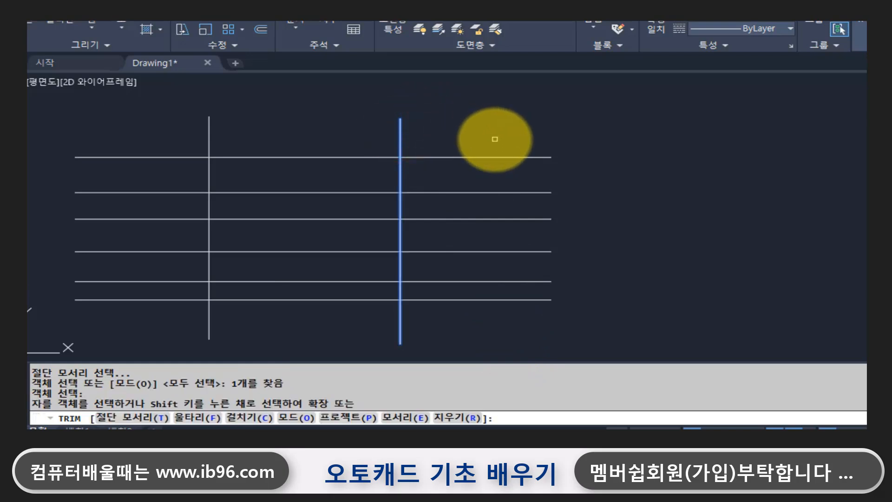
{"action": "type", "text": "f"}
{"action": "key", "text": "Return"}
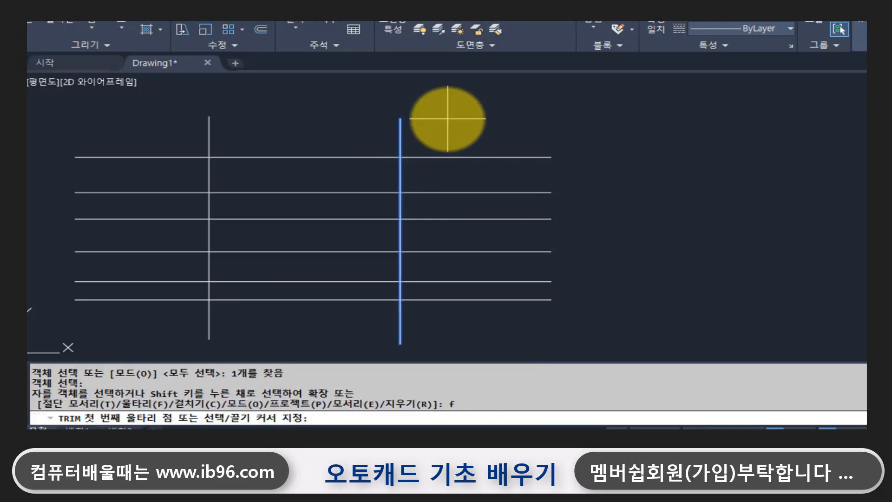
- Trim the first, third and fifth horizontal lines beyond the right vertical line with a zigzag fence that bypasses the others
{"action": "left_click", "coordinate": [447, 118]}
{"action": "left_click", "coordinate": [473, 174]}
{"action": "left_click", "coordinate": [585, 180]}
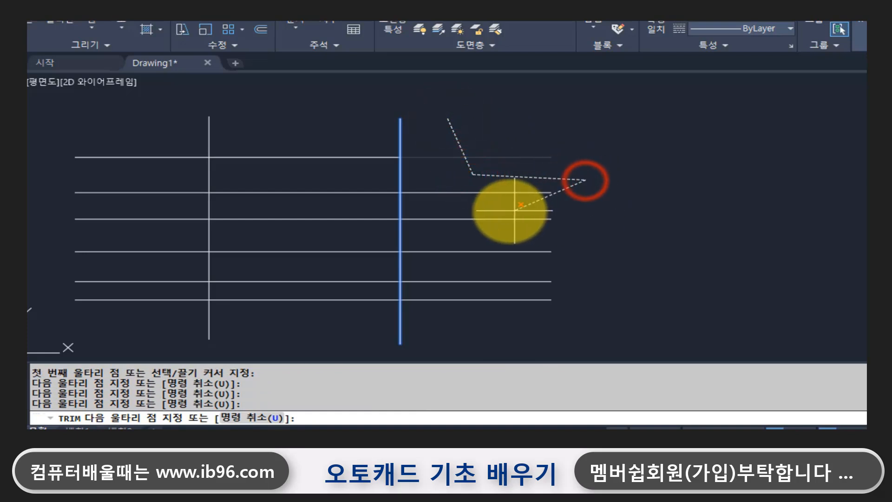
{"action": "left_click", "coordinate": [564, 206]}
{"action": "left_click", "coordinate": [468, 210]}
{"action": "left_click", "coordinate": [470, 242]}
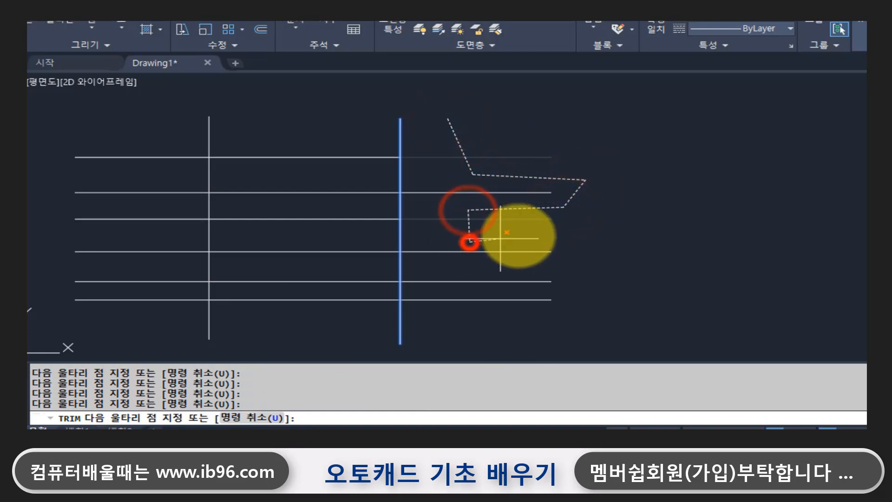
{"action": "left_click", "coordinate": [582, 234]}
{"action": "left_click", "coordinate": [586, 272]}
{"action": "left_click", "coordinate": [479, 270]}
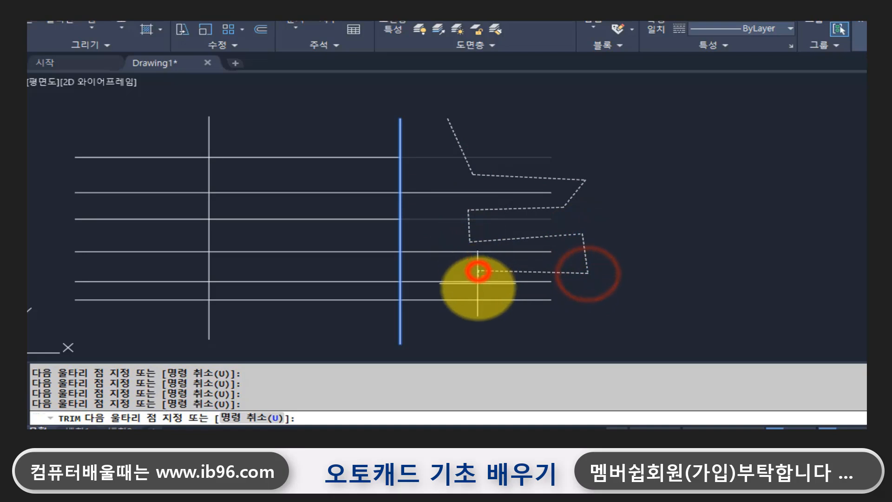
{"action": "left_click", "coordinate": [481, 294]}
{"action": "left_click", "coordinate": [587, 294]}
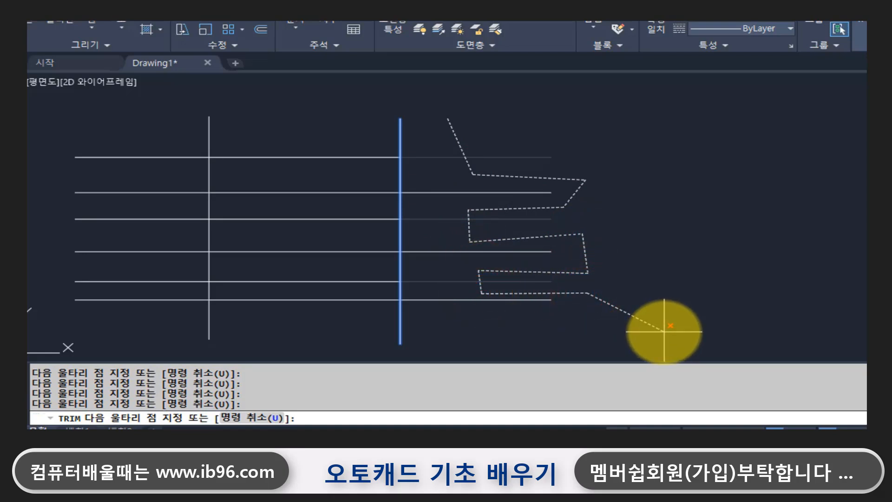
{"action": "key", "text": "Return"}
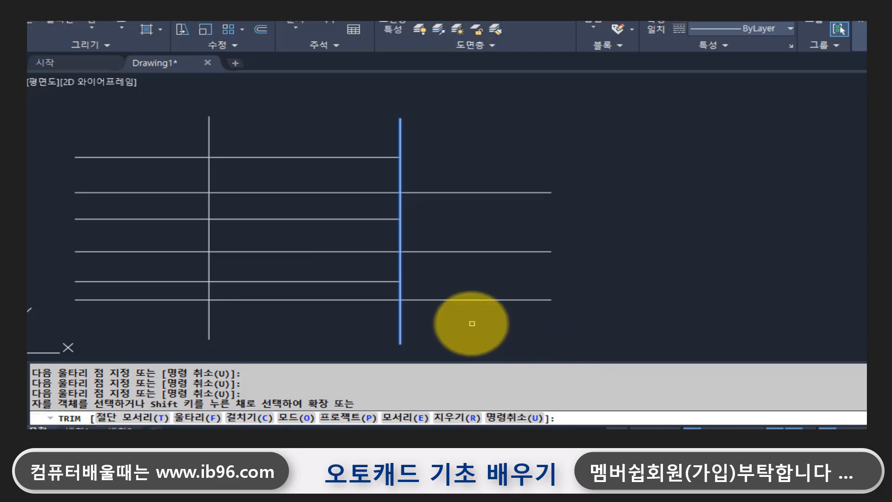
- End the Trim command and undo the zigzag fence trim
{"action": "key", "text": "Escape"}
{"action": "key", "text": "Escape"}
{"action": "key", "text": "Escape"}
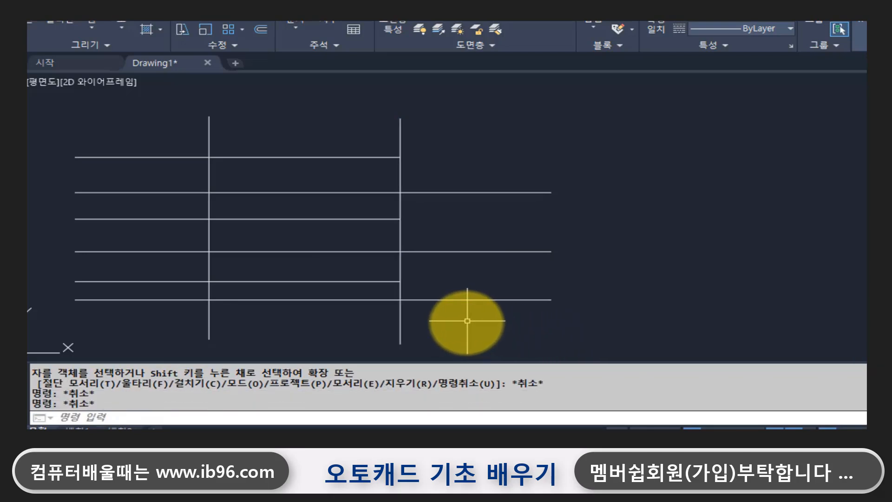
{"action": "type", "text": "u"}
{"action": "key", "text": "Return"}
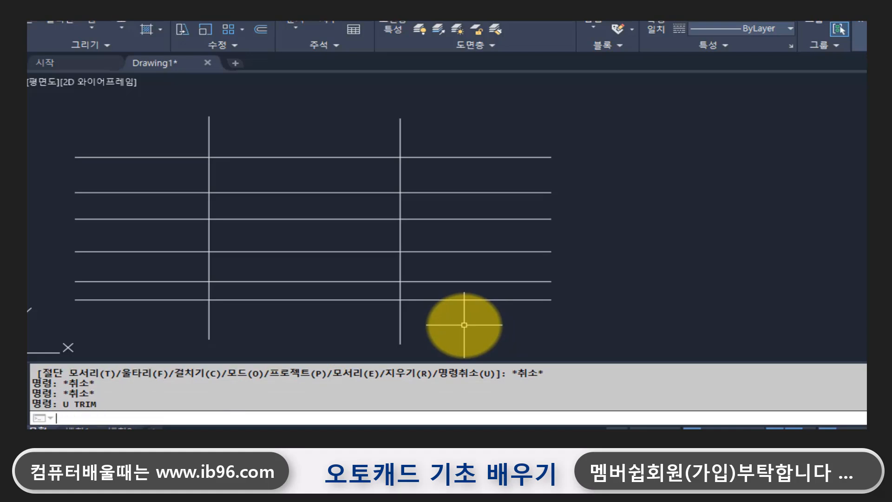
{"action": "key", "text": "Escape"}
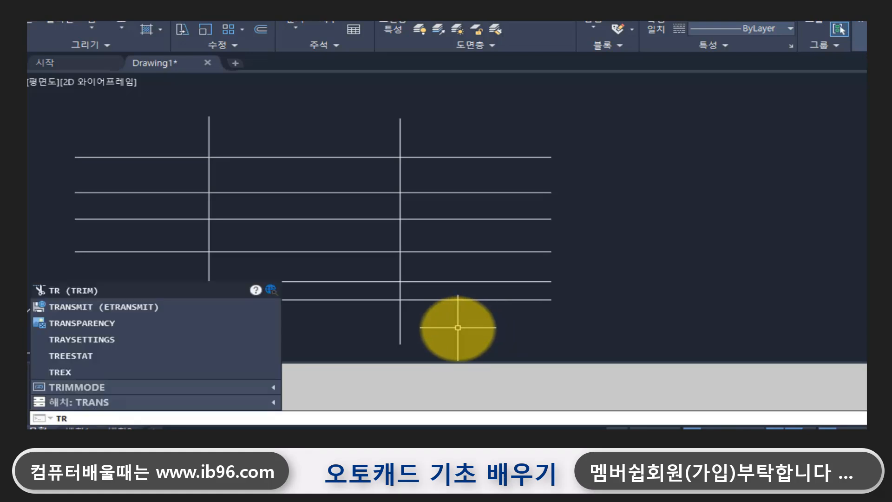
{"action": "key", "text": "Return"}
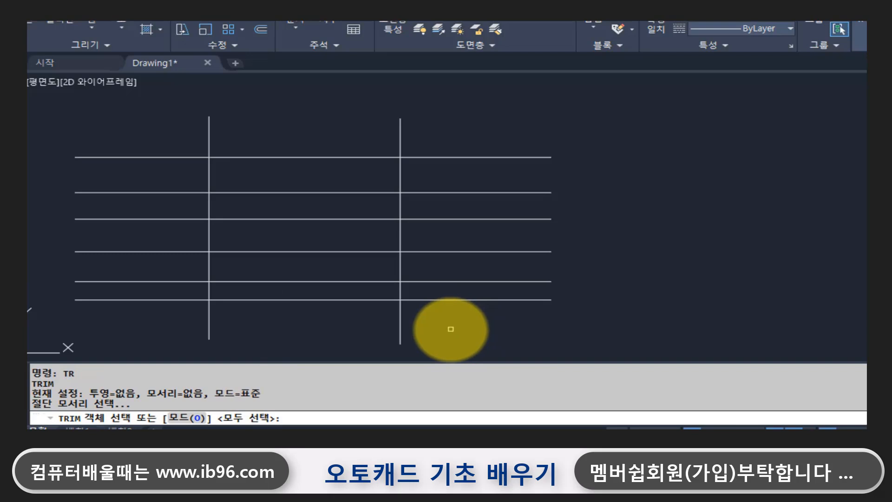
{"action": "key", "text": "Return"}
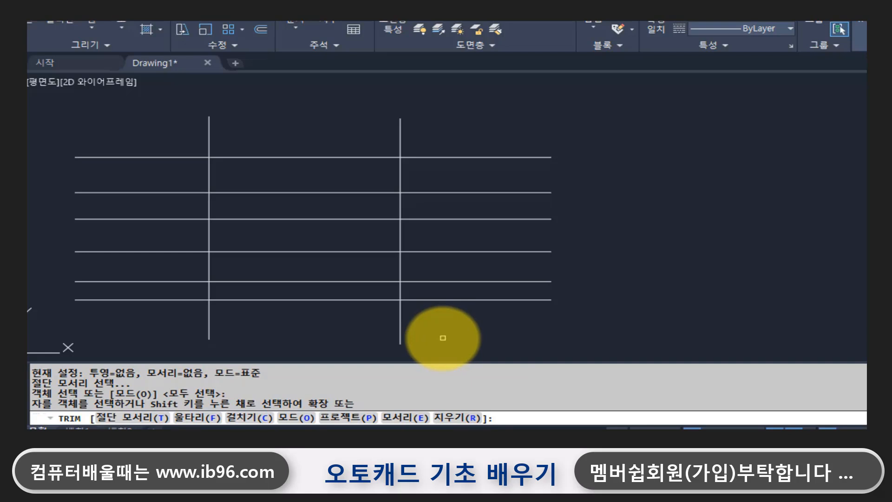
{"action": "key", "text": "Escape"}
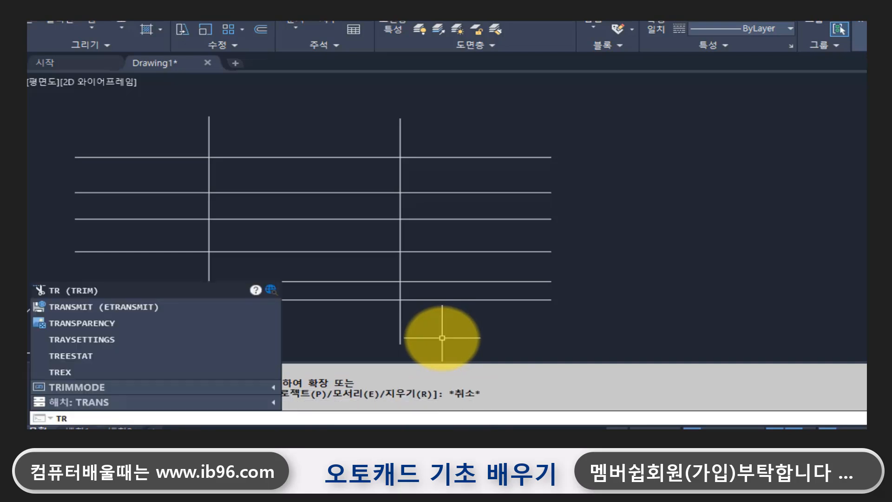
- With all objects as cutting edges, trim the first horizontal line's middle segment and the third line's left and middle segments
{"action": "key", "text": "Return"}
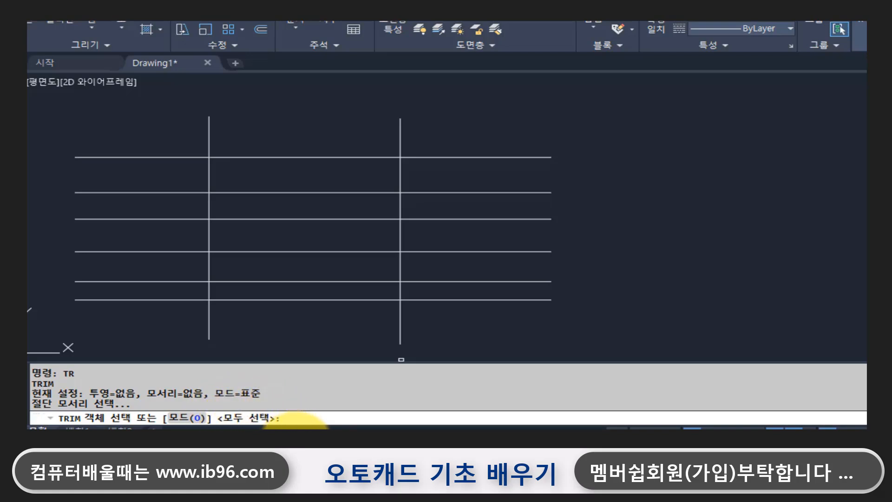
{"action": "key", "text": "Return"}
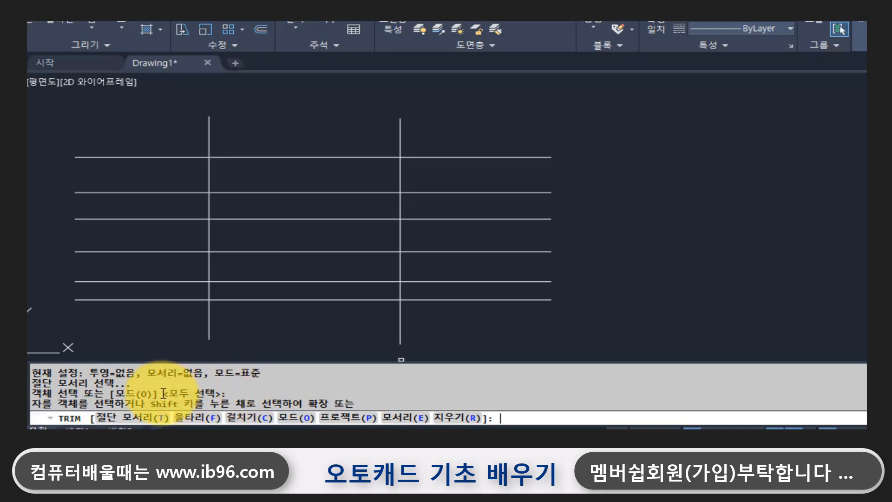
{"action": "left_click_drag", "start_coordinate": [158, 394], "coordinate": [221, 393]}
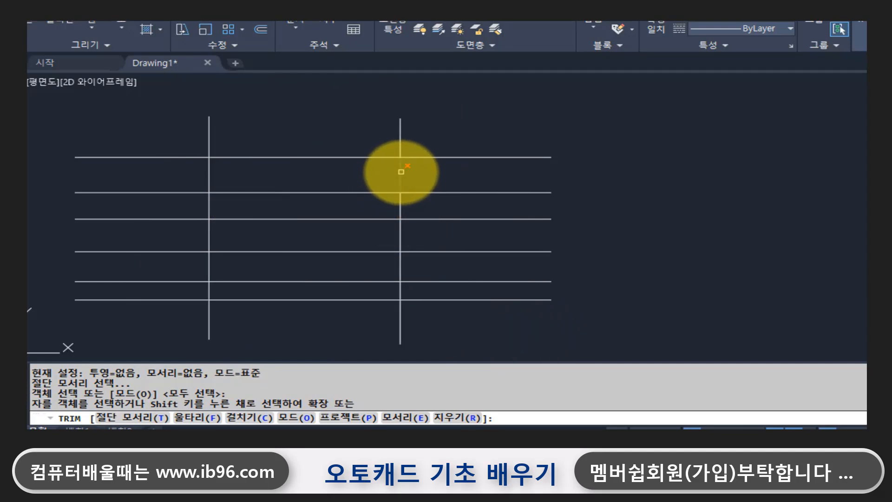
{"action": "left_click", "coordinate": [400, 206]}
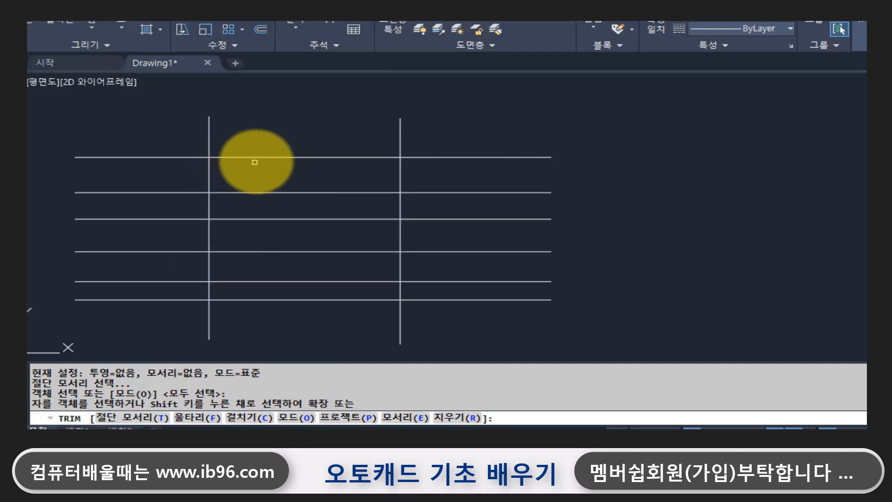
{"action": "left_click", "coordinate": [260, 157]}
{"action": "left_click", "coordinate": [190, 217]}
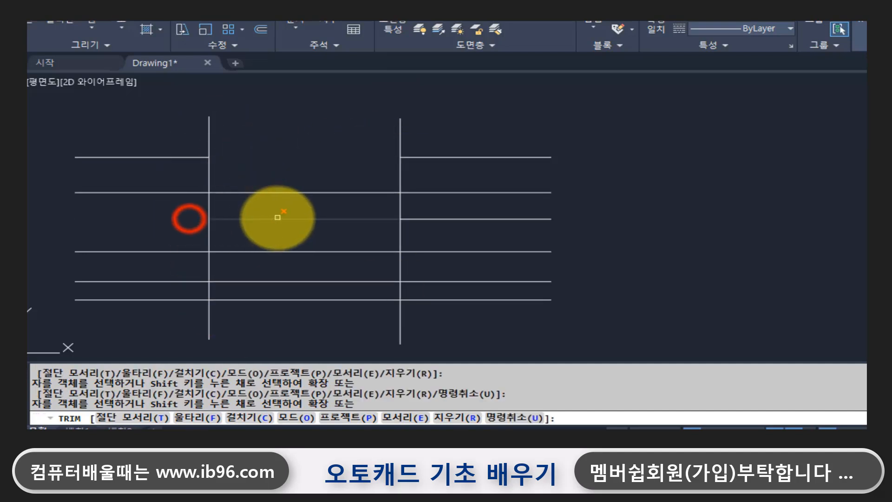
{"action": "left_click", "coordinate": [277, 217]}
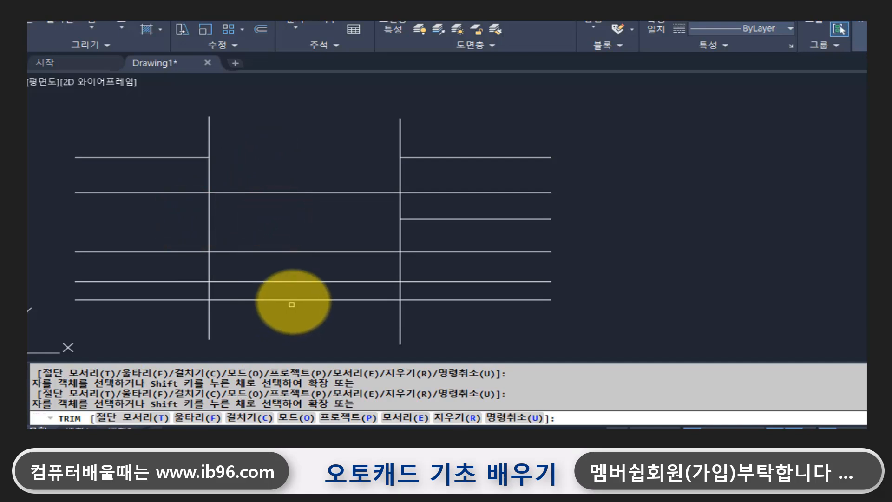
- End the Trim command and undo the trims made on the first and third horizontal lines
{"action": "key", "text": "Escape"}
{"action": "type", "text": "u"}
{"action": "key", "text": "Return"}
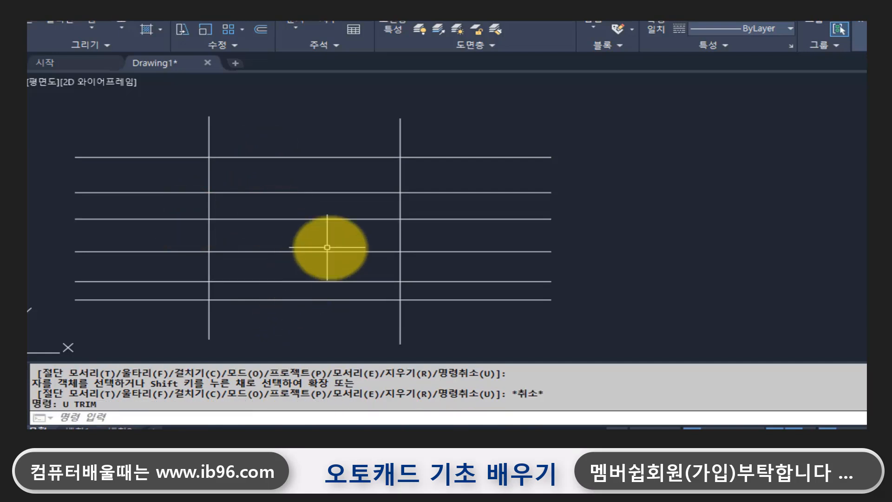
- Trim the first horizontal line left of the right vertical line, using only that vertical as cutting edge, and undo the trim
{"action": "left_click", "coordinate": [401, 138]}
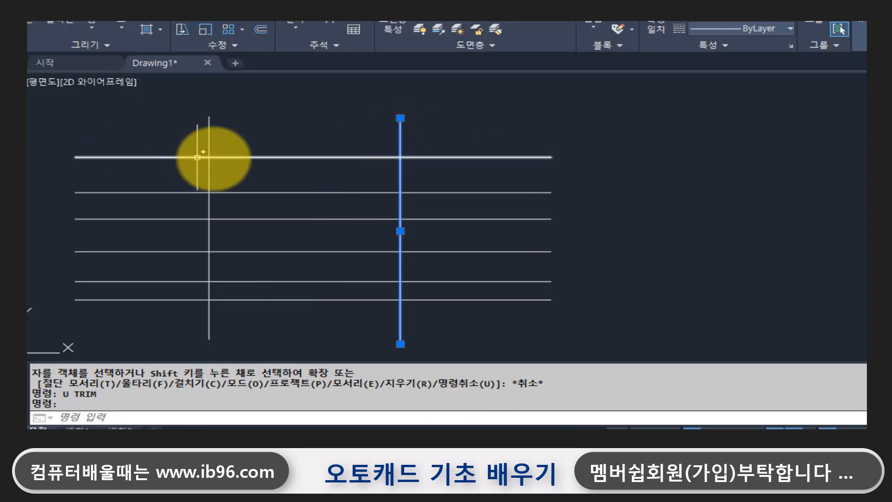
{"action": "key", "text": "Escape"}
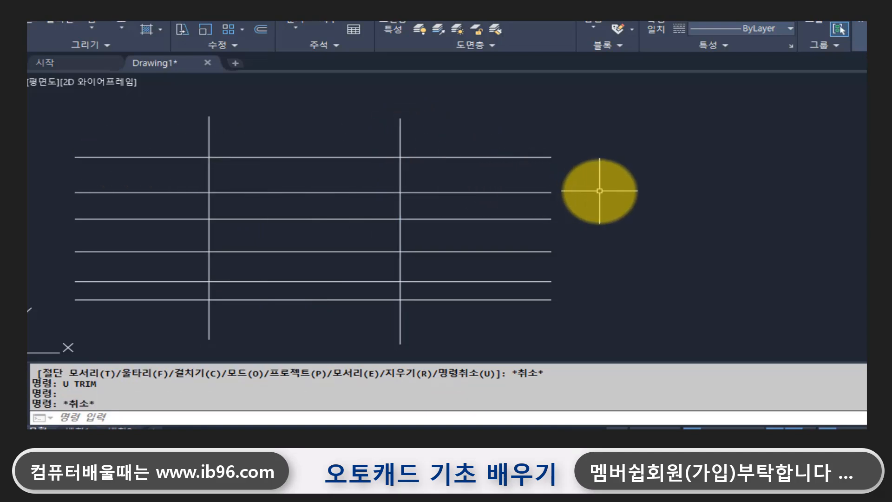
{"action": "type", "text": "tr"}
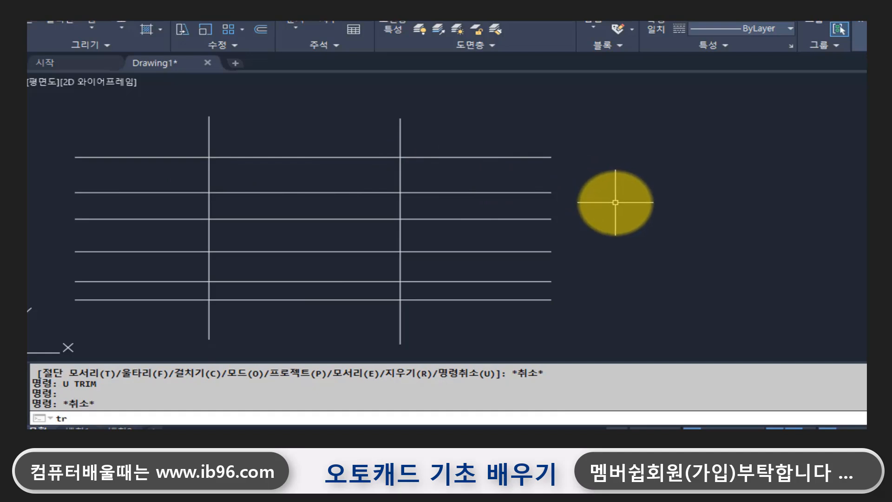
{"action": "key", "text": "Return"}
{"action": "left_click", "coordinate": [400, 135]}
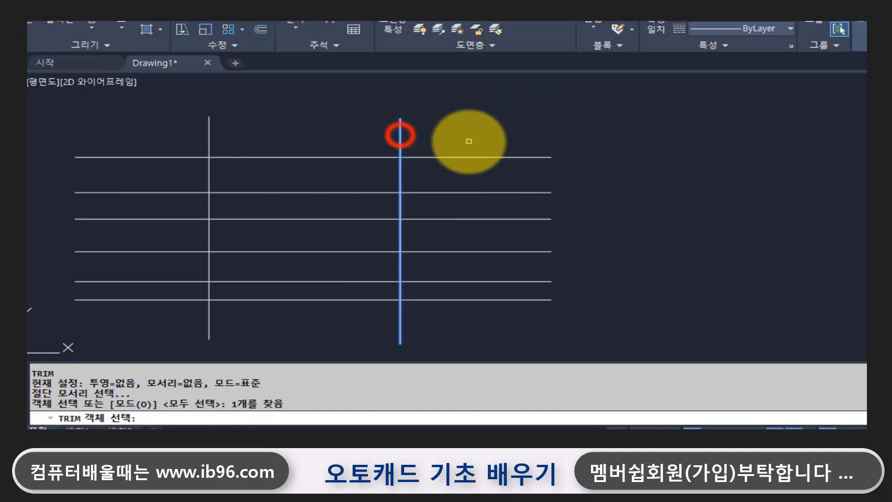
{"action": "key", "text": "Return"}
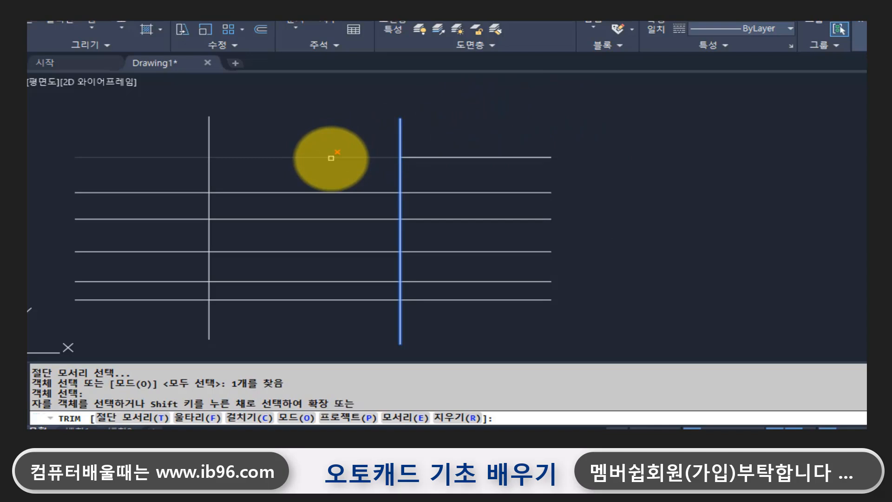
{"action": "left_click", "coordinate": [401, 135]}
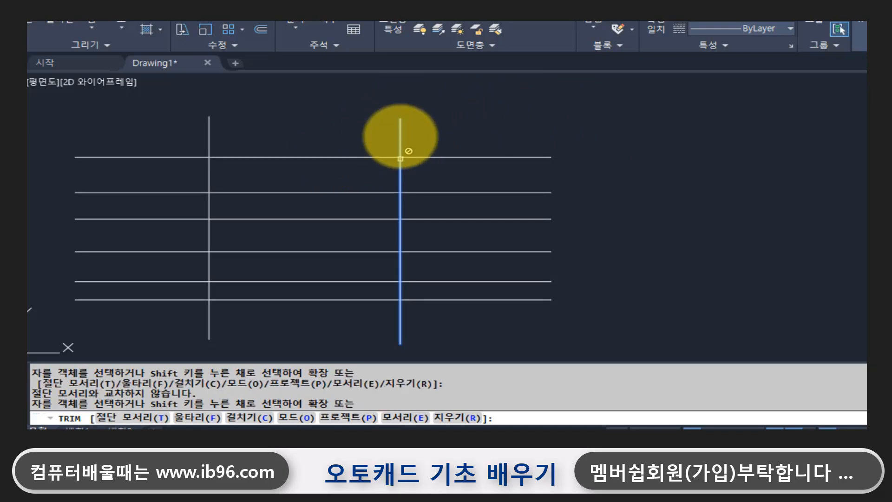
{"action": "left_click", "coordinate": [330, 153]}
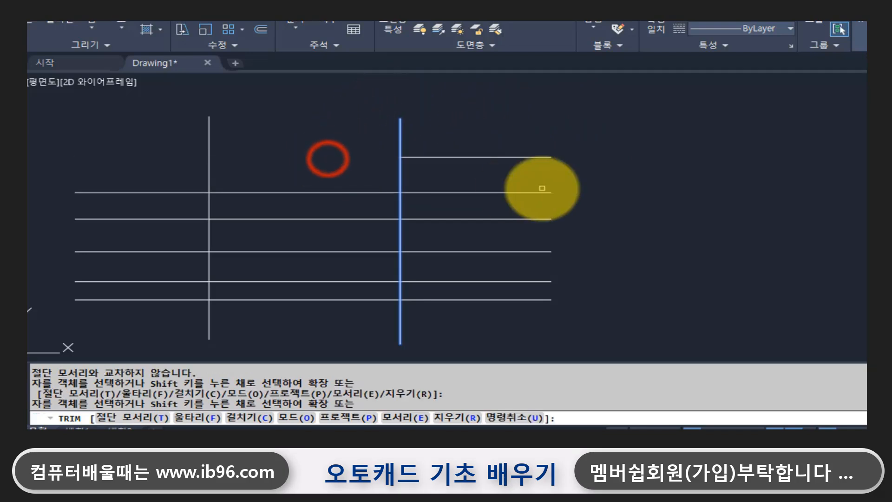
{"action": "key", "text": "Escape"}
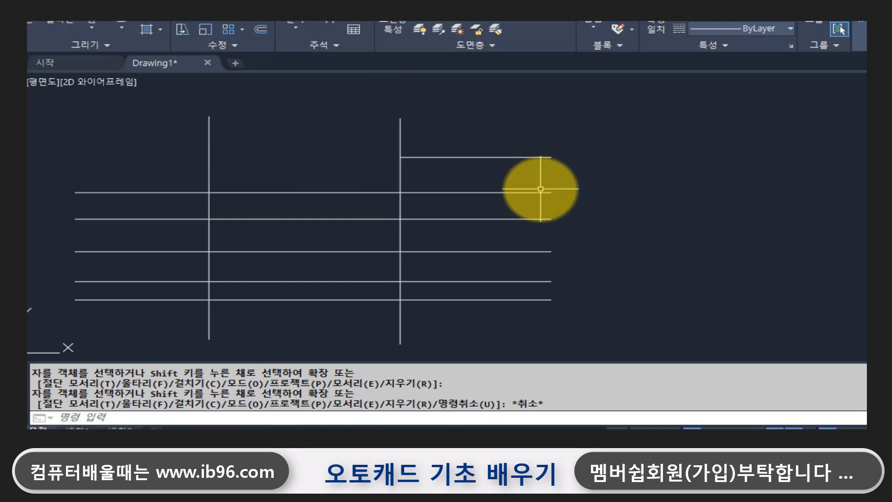
{"action": "key", "text": "Return"}
- With all objects as cutting edges, trim the middle segments of the first and third horizontal lines and the left segment of the fourth
{"action": "type", "text": "tr"}
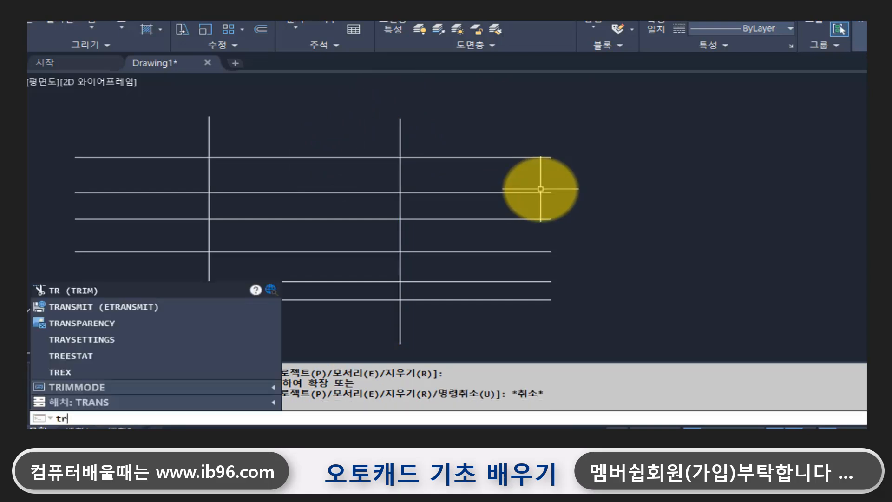
{"action": "key", "text": "Return"}
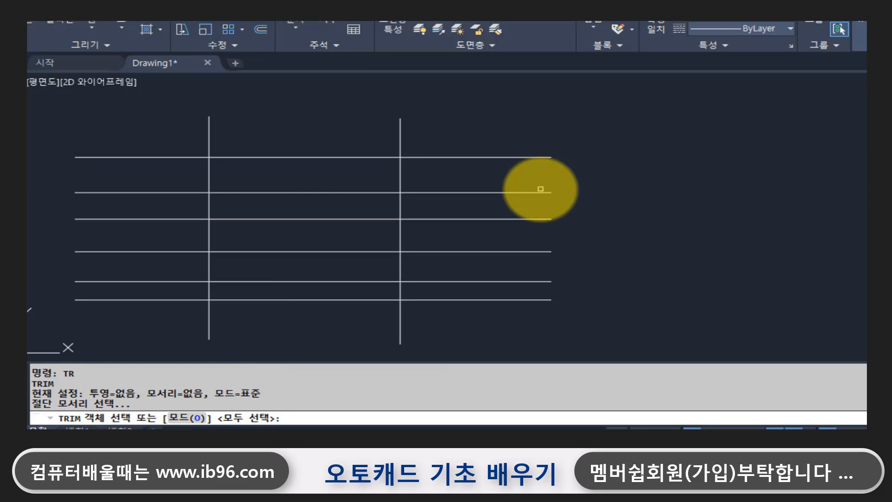
{"action": "key", "text": "Return"}
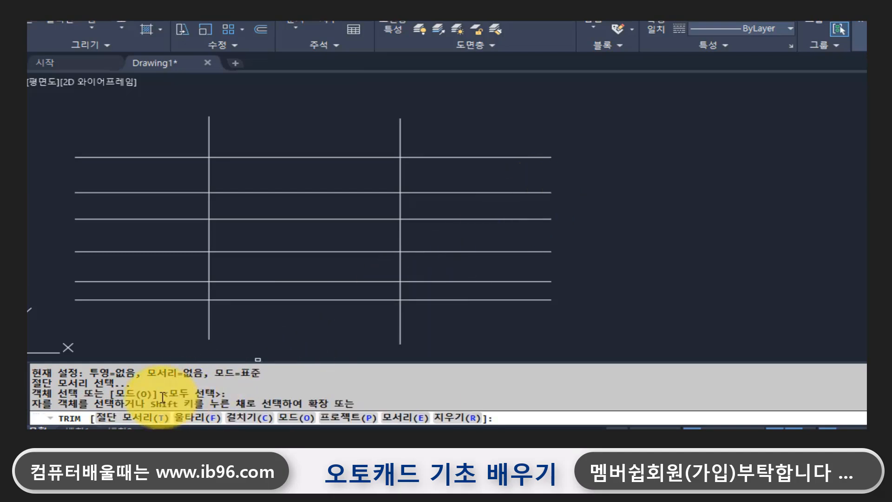
{"action": "left_click_drag", "start_coordinate": [160, 395], "coordinate": [217, 397]}
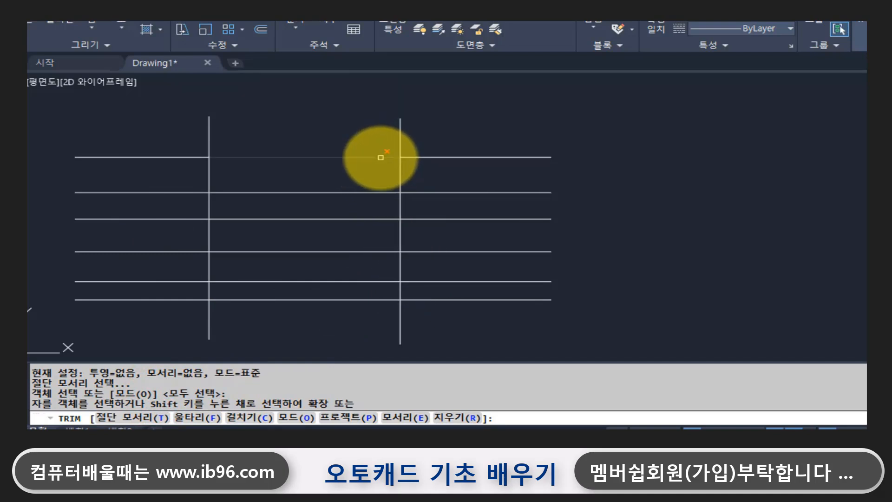
{"action": "left_click", "coordinate": [380, 158]}
{"action": "left_click", "coordinate": [156, 188]}
{"action": "left_click", "coordinate": [155, 189]}
{"action": "left_click", "coordinate": [257, 220]}
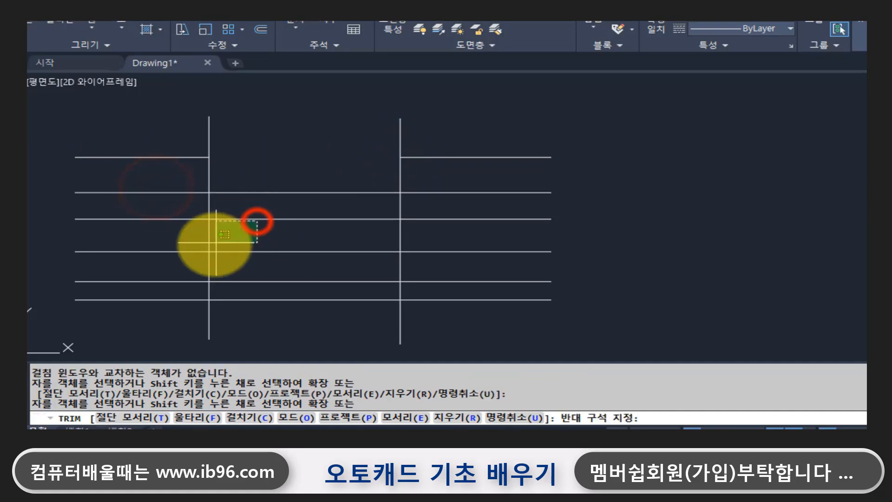
{"action": "left_click", "coordinate": [225, 214]}
{"action": "left_click", "coordinate": [180, 252]}
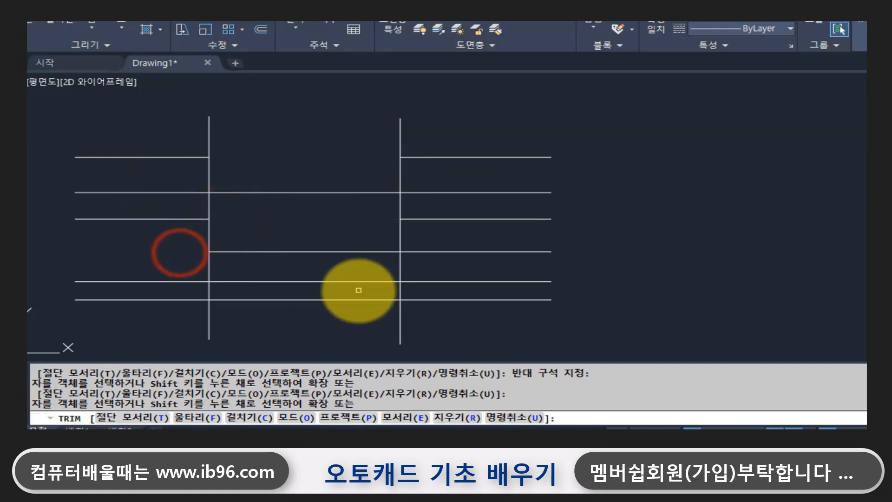
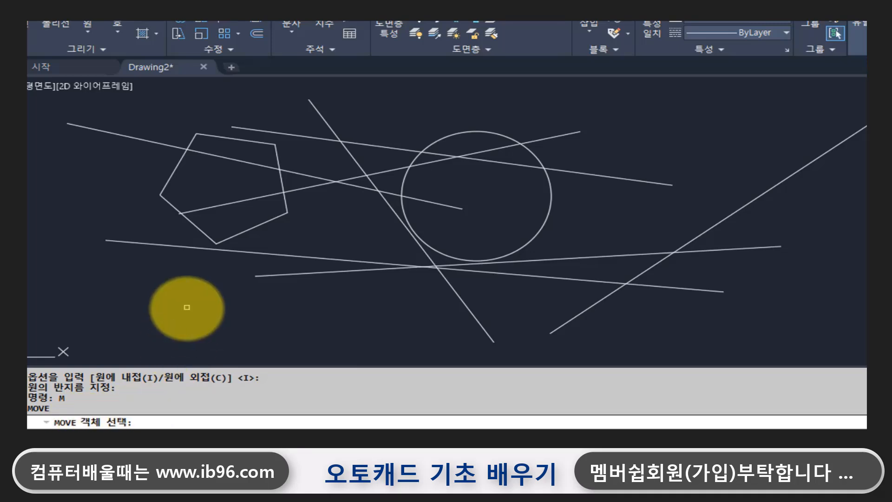
- List the object selection options at the Move command's selection prompt with ? and examine the Window (W) option
{"action": "middle_click_drag", "start_coordinate": [361, 293], "coordinate": [298, 295]}
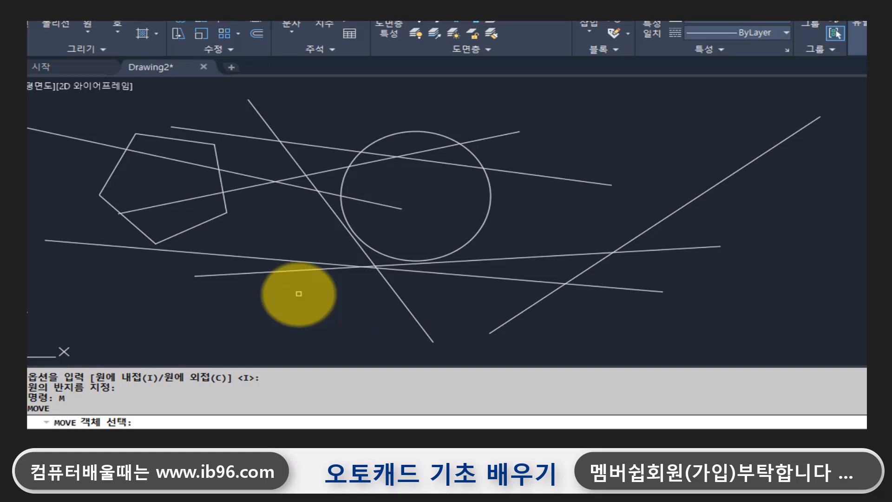
{"action": "type", "text": "?"}
{"action": "key", "text": "Return"}
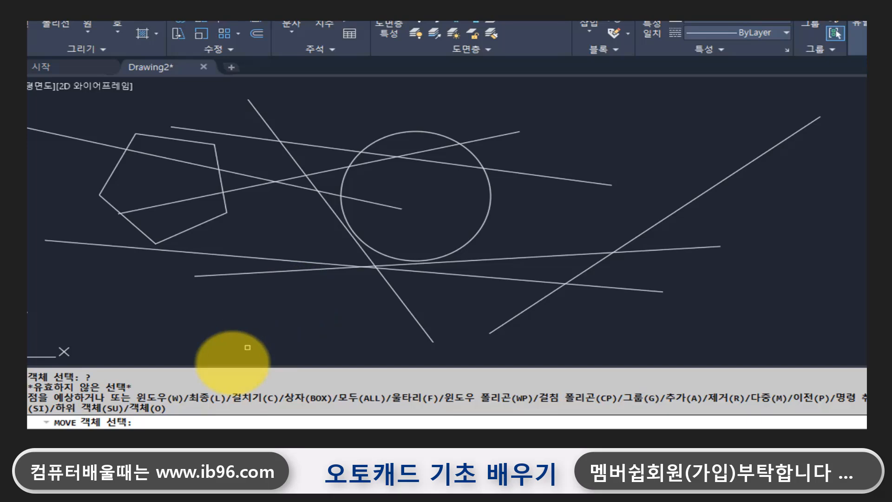
{"action": "left_click_drag", "start_coordinate": [46, 399], "coordinate": [647, 418]}
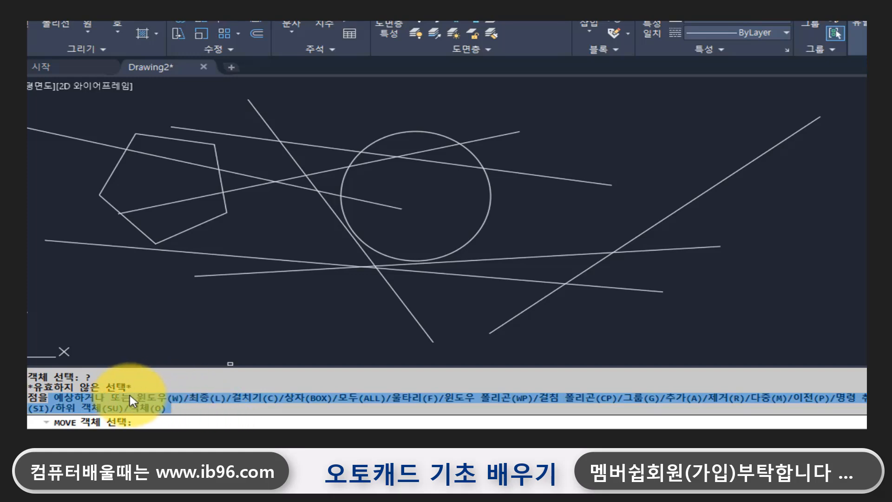
{"action": "left_click", "coordinate": [144, 396]}
{"action": "double_click", "coordinate": [147, 397]}
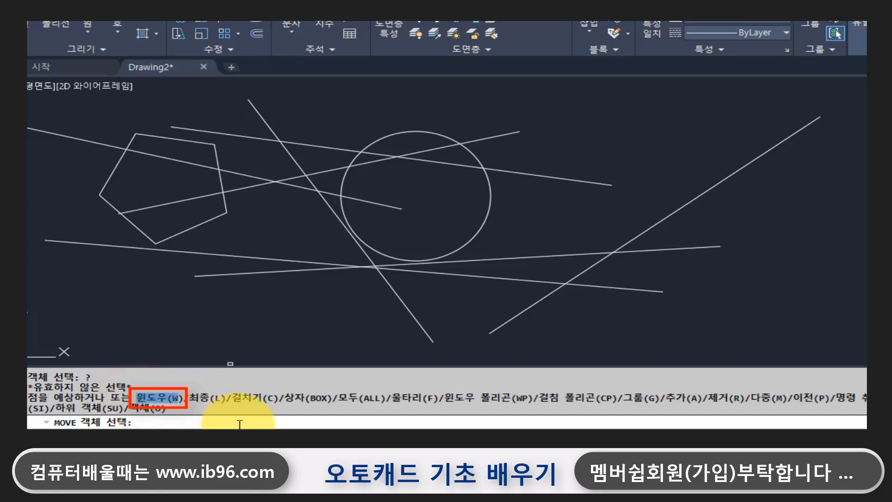
{"action": "left_click", "coordinate": [180, 402]}
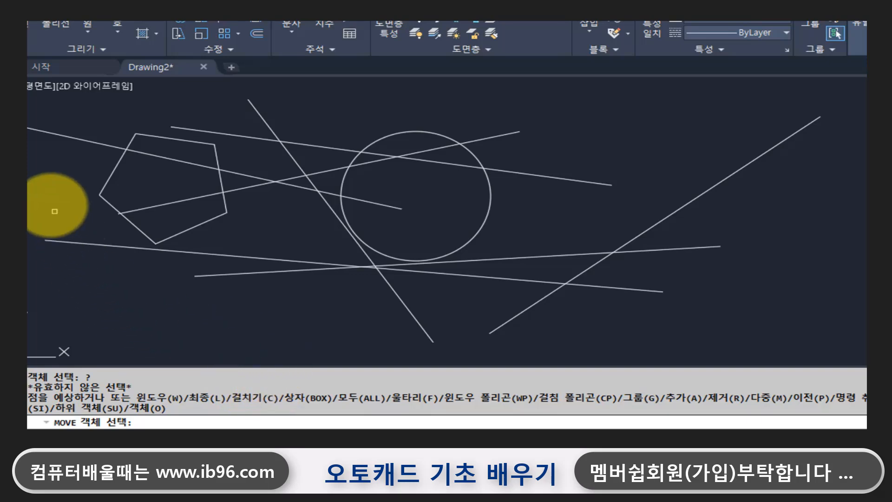
- Try left-to-right window selections over the lower part of the pentagon and nearby lines, and cancel the Move command
{"action": "left_click", "coordinate": [51, 195]}
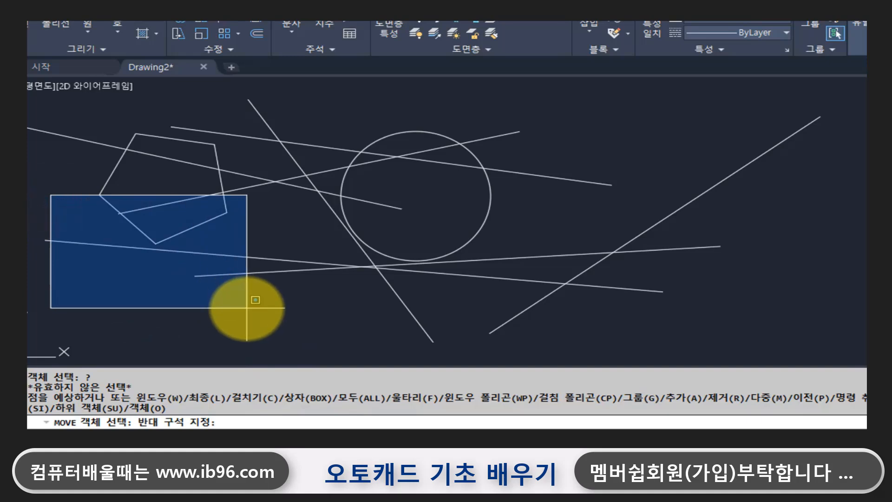
{"action": "left_click", "coordinate": [66, 208]}
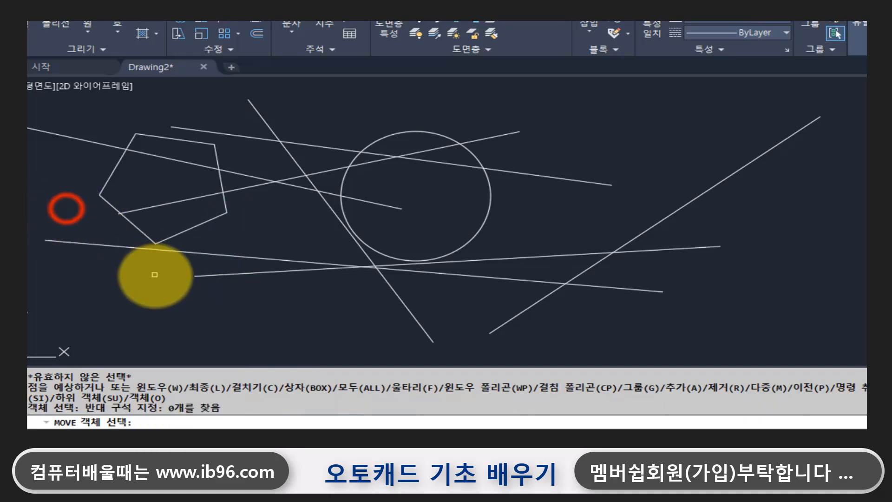
{"action": "left_click", "coordinate": [75, 177]}
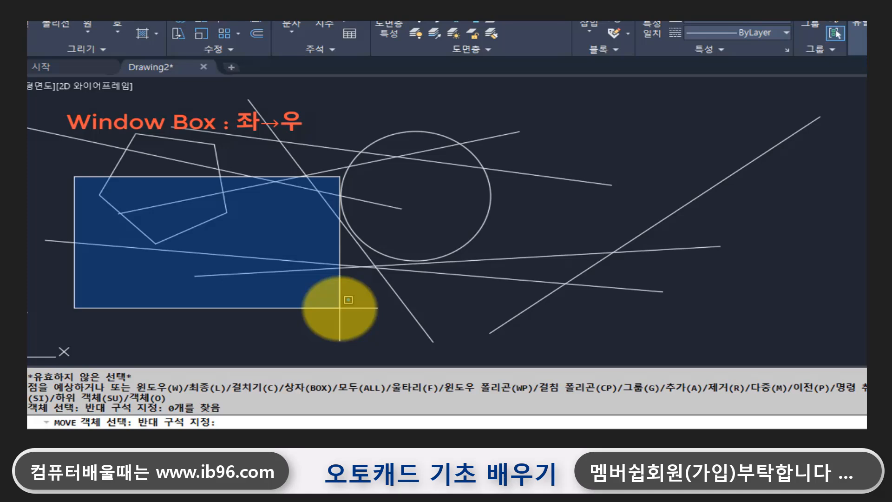
{"action": "key", "text": "Escape"}
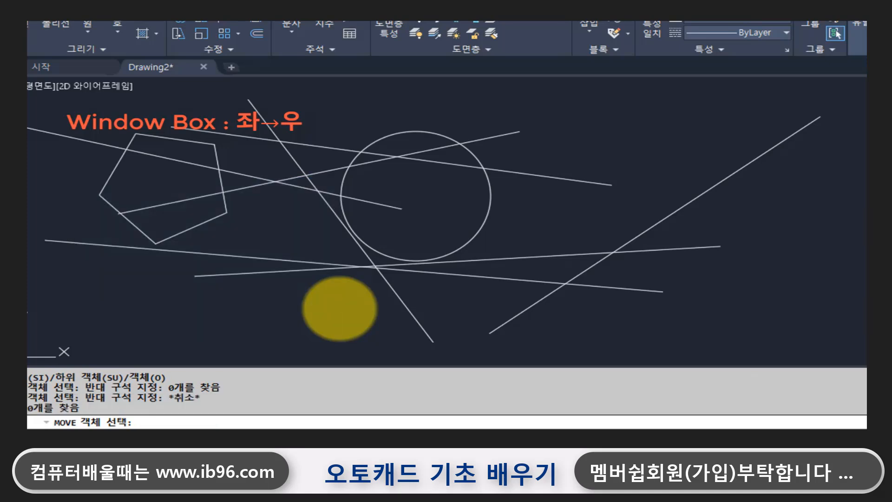
{"action": "key", "text": "Escape"}
- Try left-to-right window selections enclosing the circle at the Move command's selection prompt, and cancel each attempt
{"action": "type", "text": "m"}
{"action": "key", "text": "Return"}
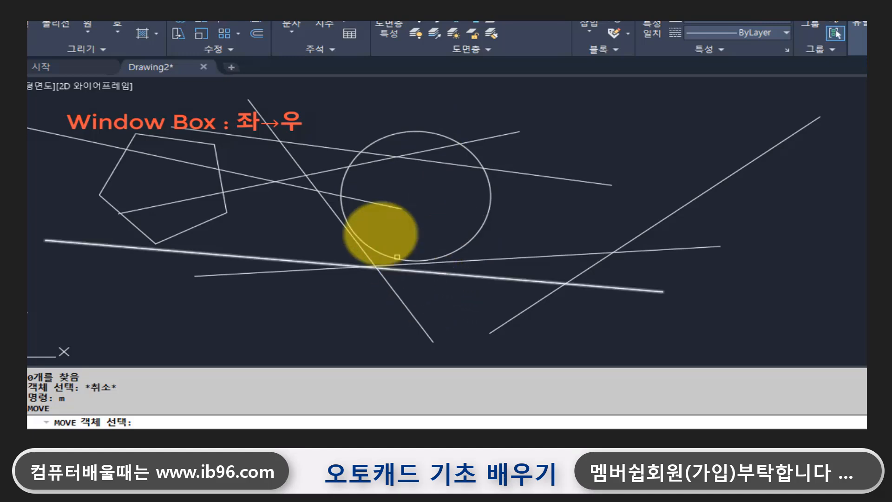
{"action": "left_click", "coordinate": [303, 102]}
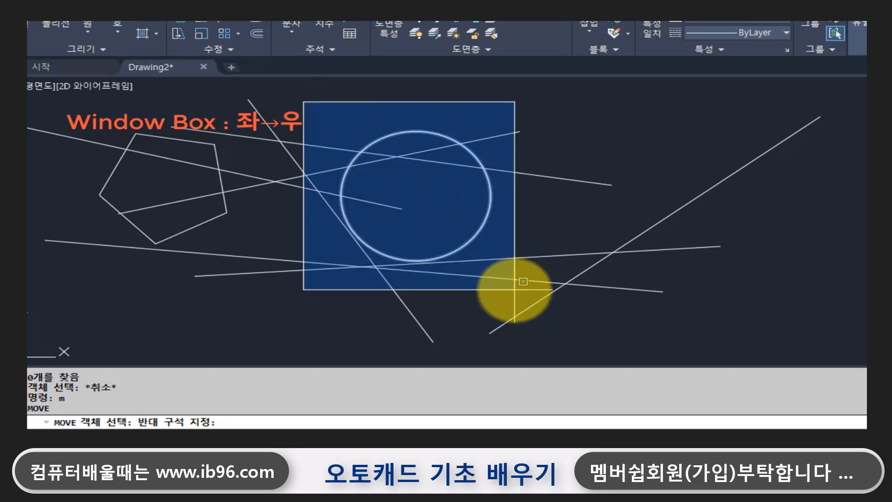
{"action": "left_click", "coordinate": [524, 281]}
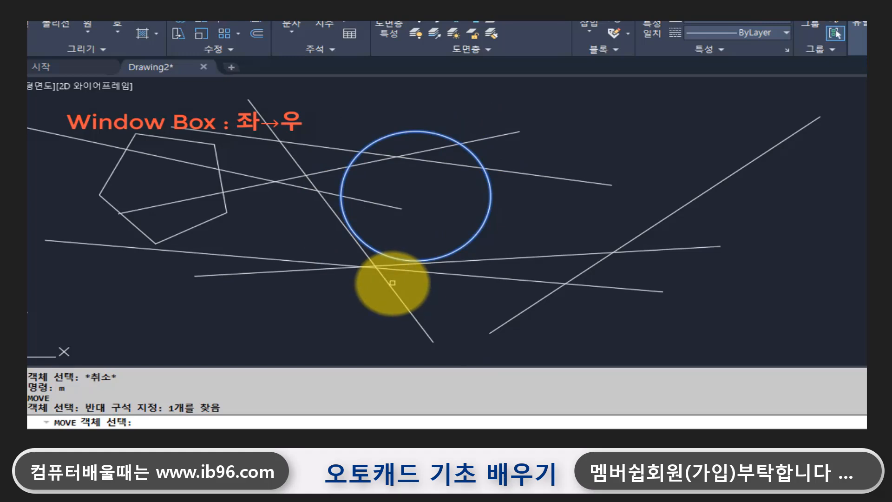
{"action": "key", "text": "Escape"}
{"action": "key", "text": "Return"}
{"action": "left_click", "coordinate": [324, 107]}
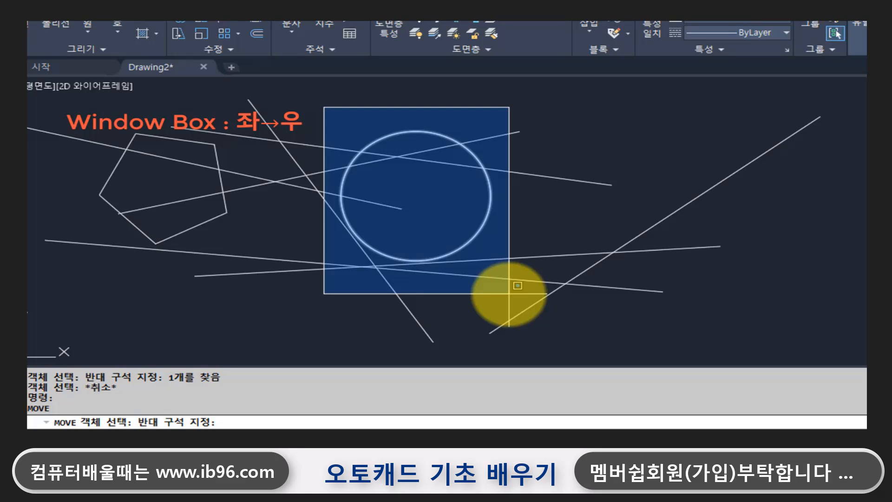
{"action": "left_click_drag", "start_coordinate": [518, 285], "coordinate": [518, 285]}
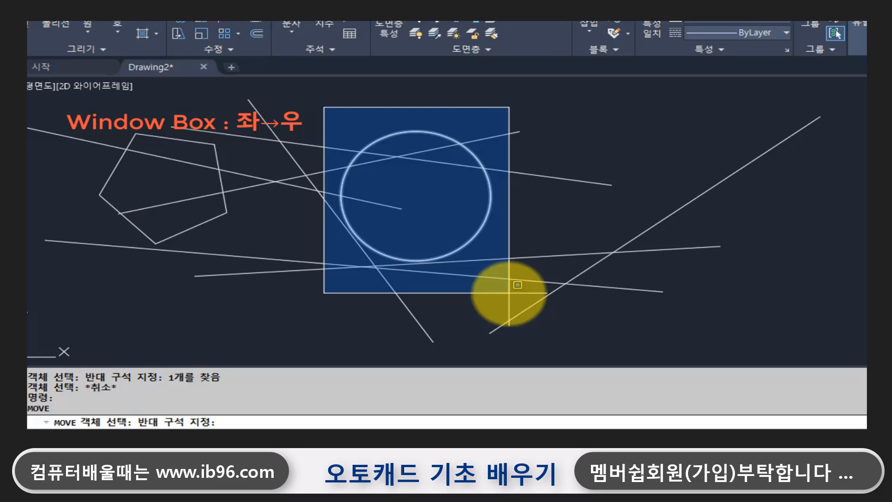
{"action": "left_click_drag", "start_coordinate": [518, 285], "coordinate": [518, 285]}
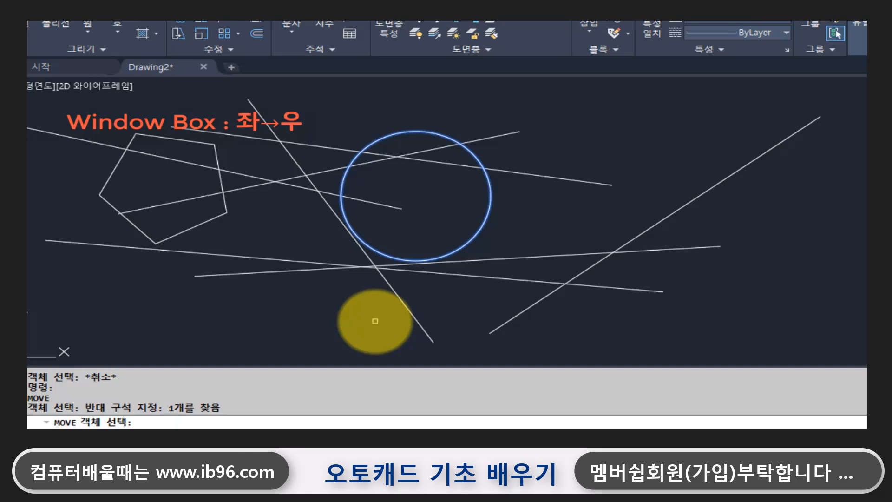
{"action": "left_click", "coordinate": [322, 92]}
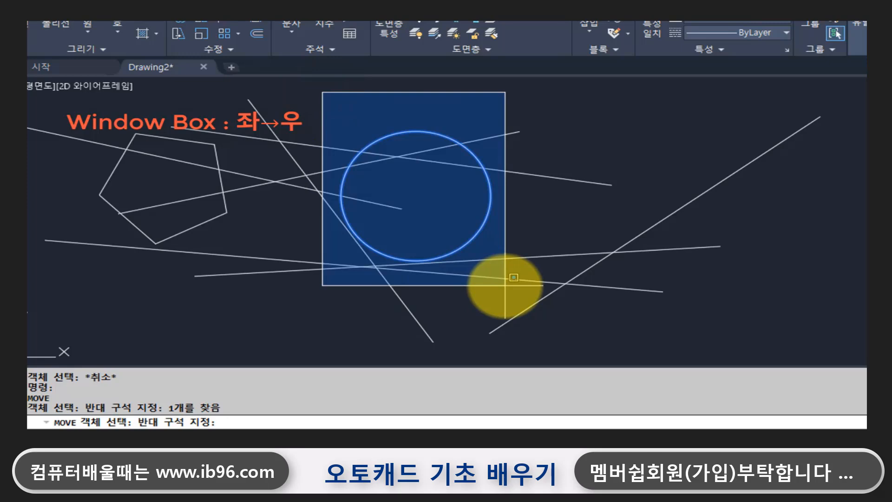
{"action": "key", "text": "Escape"}
{"action": "key", "text": "Escape"}
- List the object selection options again with ? in a restarted Move command and examine the Crossing (C) option
{"action": "key", "text": "Return"}
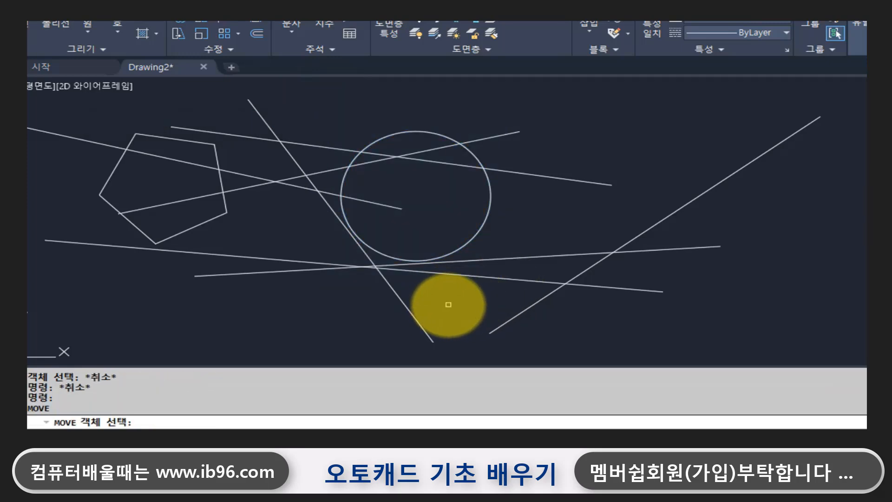
{"action": "type", "text": "?"}
{"action": "key", "text": "Return"}
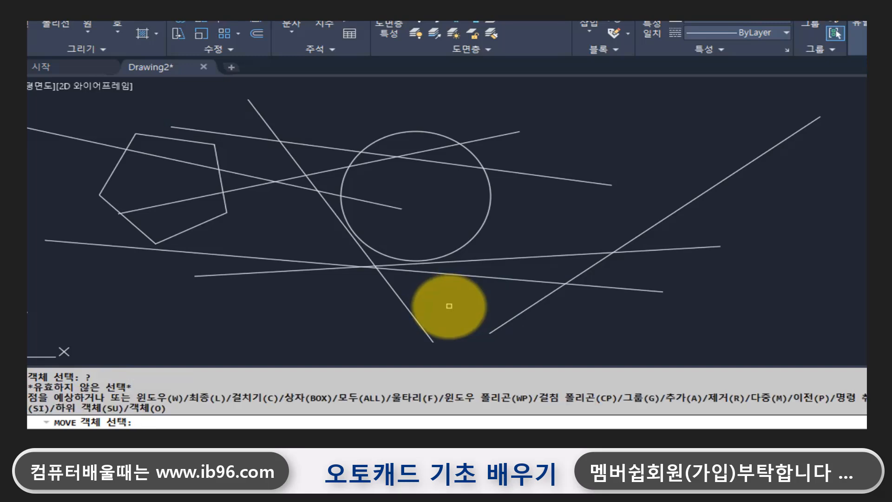
{"action": "left_click_drag", "start_coordinate": [275, 398], "coordinate": [236, 398]}
{"action": "left_click", "coordinate": [278, 394]}
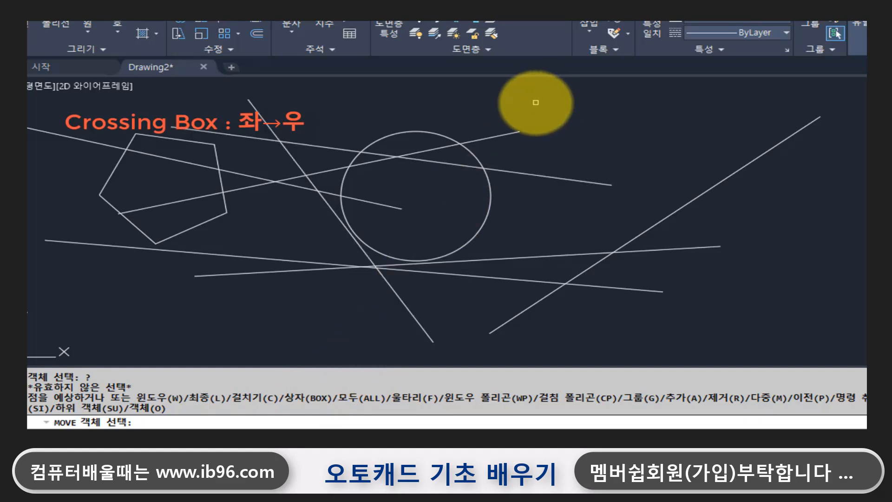
- Try a right-to-left crossing selection over the circle and the lines passing through it, and cancel the Move command
{"action": "left_click", "coordinate": [524, 108]}
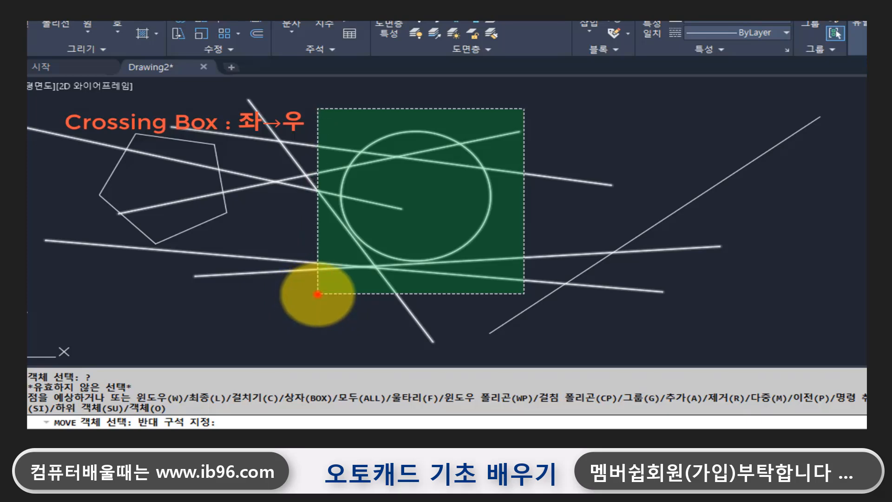
{"action": "left_click", "coordinate": [316, 294]}
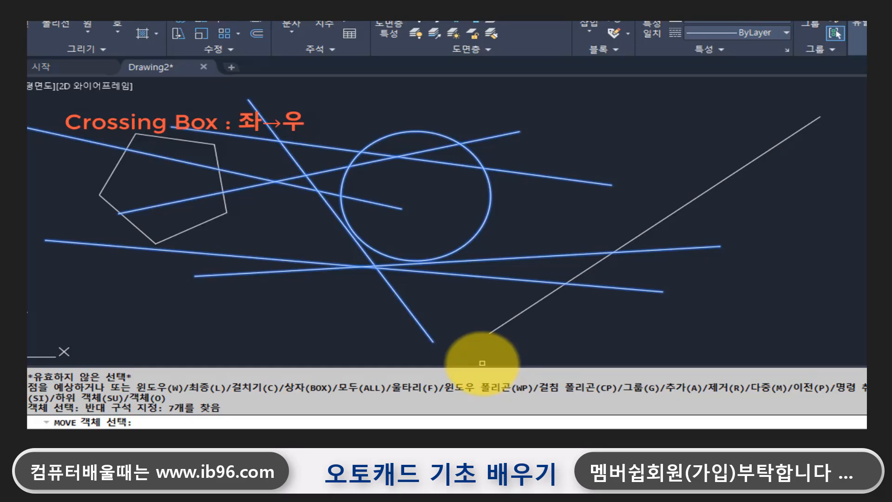
{"action": "key", "text": "Escape"}
{"action": "key", "text": "Escape"}
- Compare a left-to-right window with a right-to-left crossing box around the circle in the Move command, and cancel it
{"action": "key", "text": "Return"}
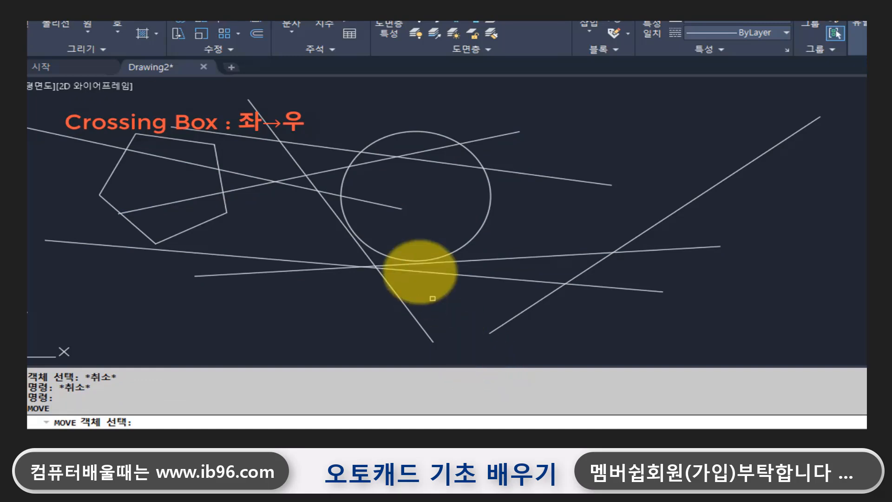
{"action": "left_click", "coordinate": [307, 79]}
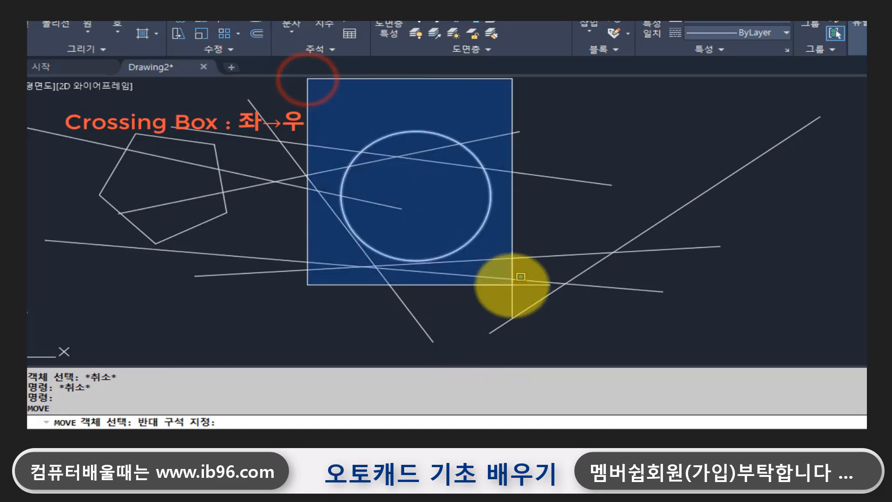
{"action": "left_click", "coordinate": [345, 110]}
{"action": "left_click", "coordinate": [511, 96]}
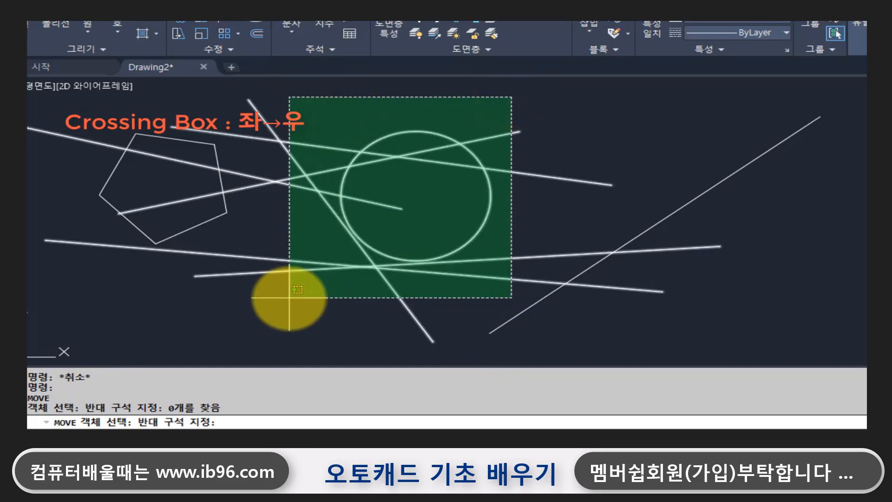
{"action": "key", "text": "Escape"}
{"action": "key", "text": "Escape"}
{"action": "key", "text": "Escape"}
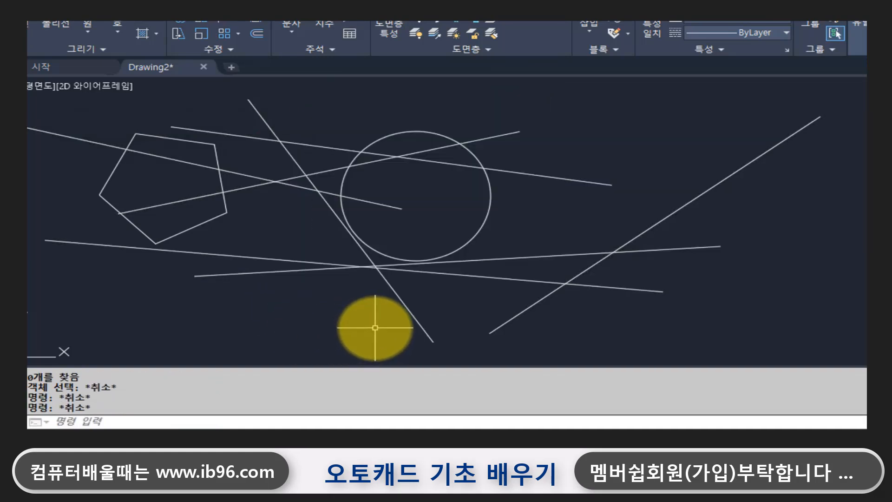
- List the Move command's object selection options with ? and examine the Add (A) and Remove (R) options
{"action": "key", "text": "Return"}
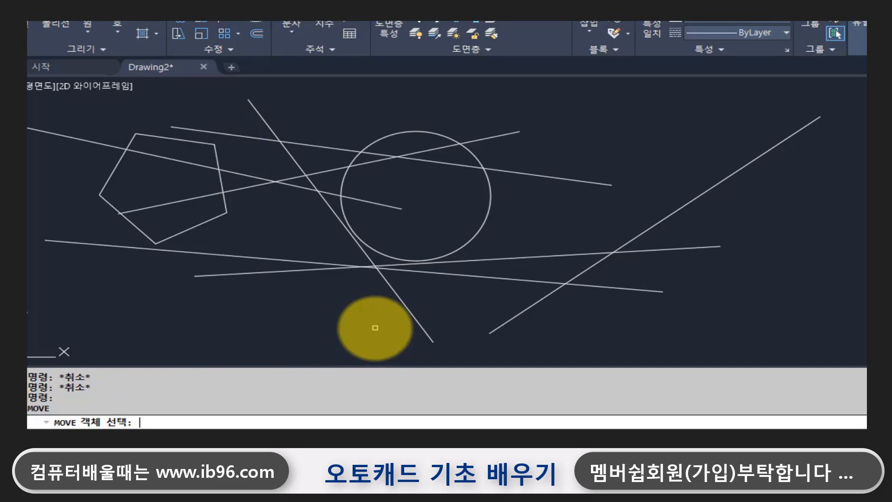
{"action": "type", "text": "?"}
{"action": "key", "text": "Return"}
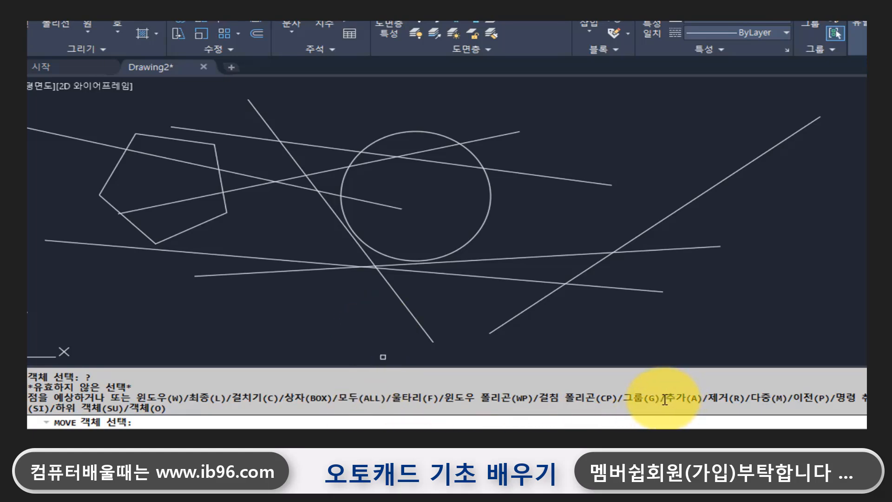
{"action": "left_click_drag", "start_coordinate": [659, 398], "coordinate": [745, 398]}
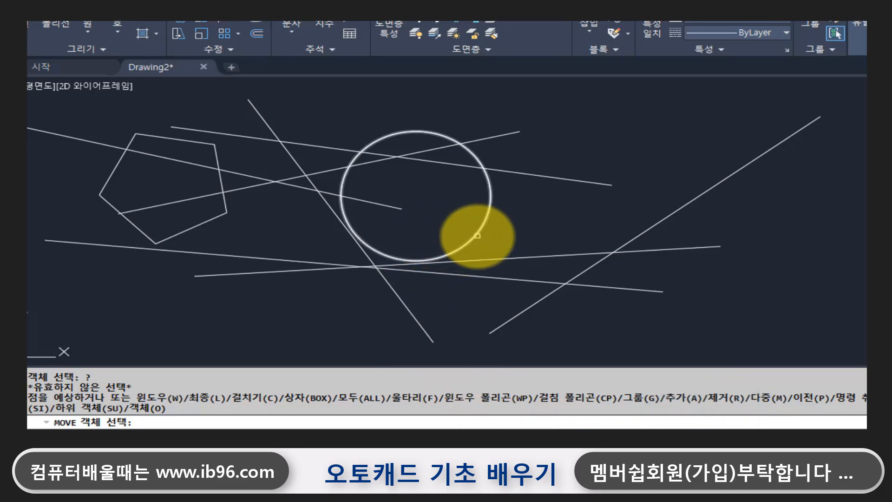
- Select the circle and the line sloping across its upper part for Move, and extend the selection with a crossing box over the circle
{"action": "left_click", "coordinate": [478, 236]}
{"action": "left_click", "coordinate": [509, 172]}
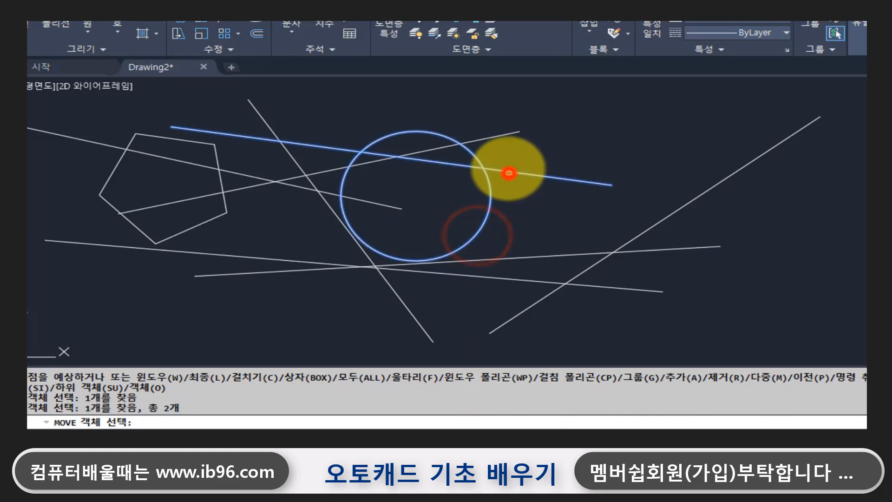
{"action": "left_click", "coordinate": [495, 121]}
{"action": "left_click", "coordinate": [309, 294]}
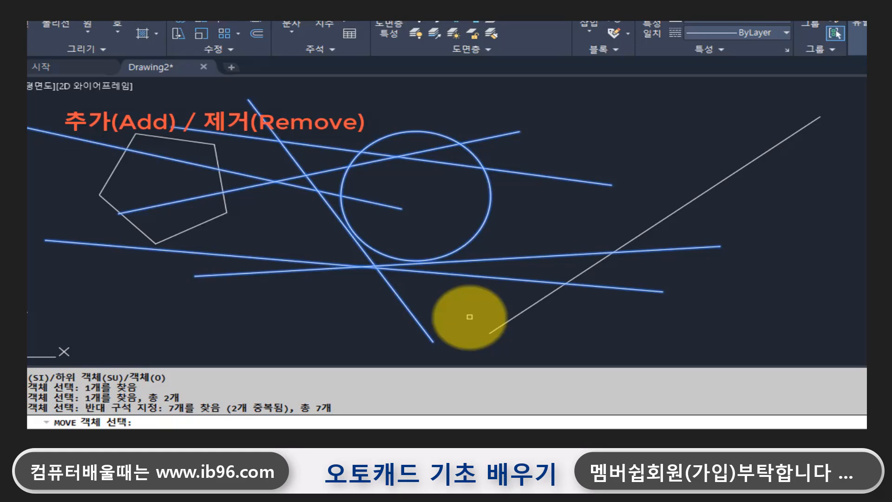
- Switch the Move selection to Remove (R) and deselect the six lines and the circle one at a time
{"action": "type", "text": "r"}
{"action": "key", "text": "Return"}
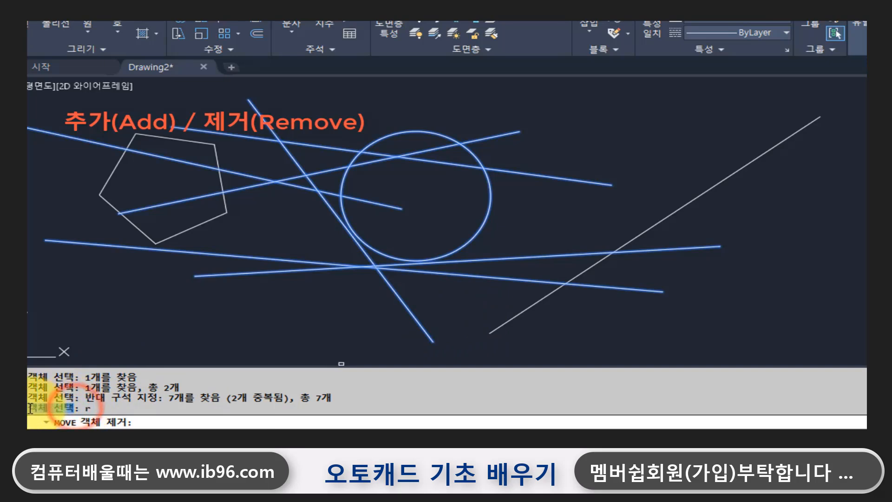
{"action": "left_click_drag", "start_coordinate": [98, 411], "coordinate": [80, 410]}
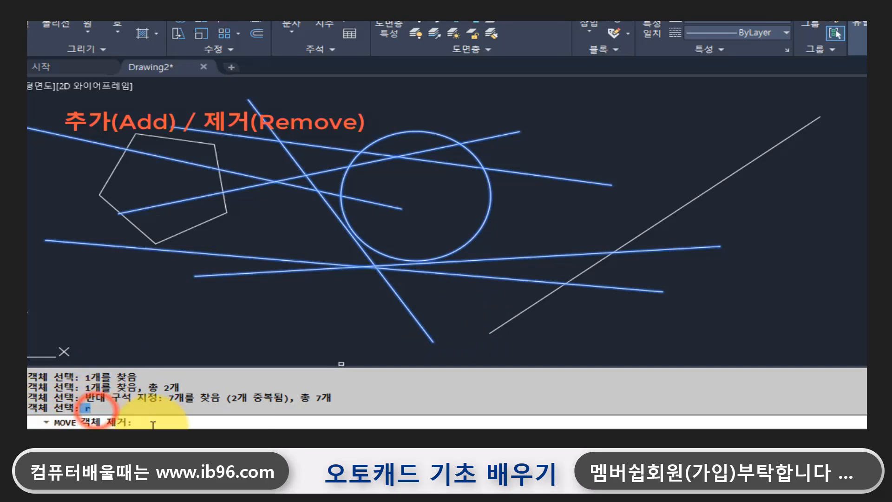
{"action": "left_click", "coordinate": [80, 421]}
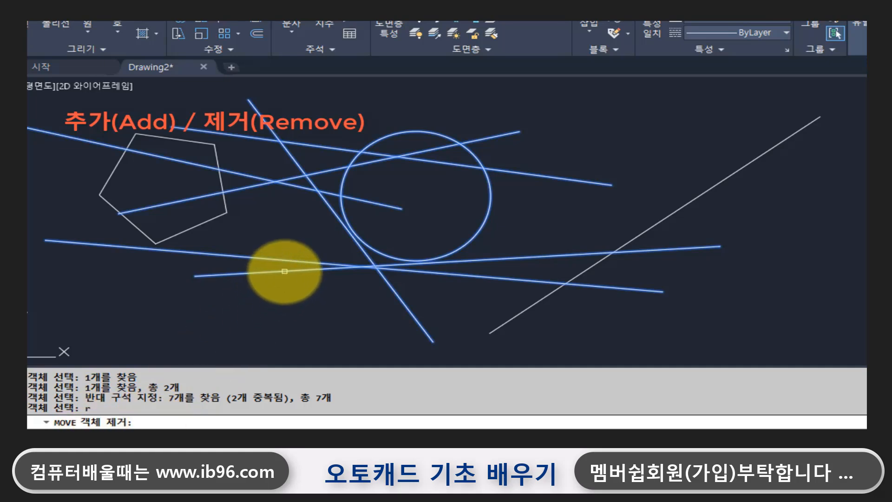
{"action": "left_click", "coordinate": [285, 271]}
{"action": "left_click", "coordinate": [286, 260]}
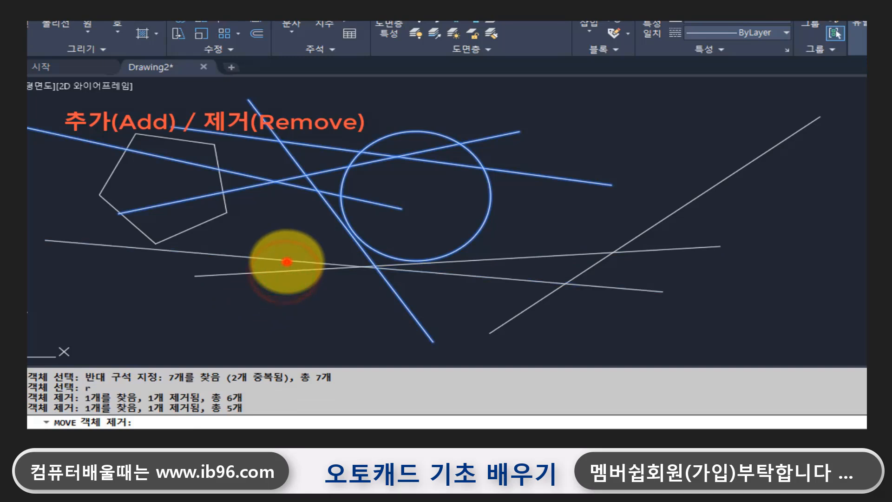
{"action": "left_click", "coordinate": [329, 206]}
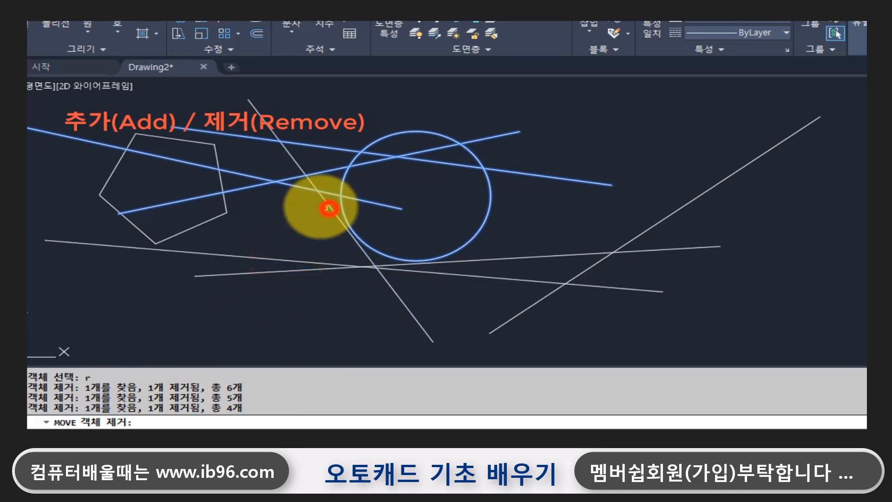
{"action": "left_click", "coordinate": [301, 188]}
{"action": "left_click", "coordinate": [324, 172]}
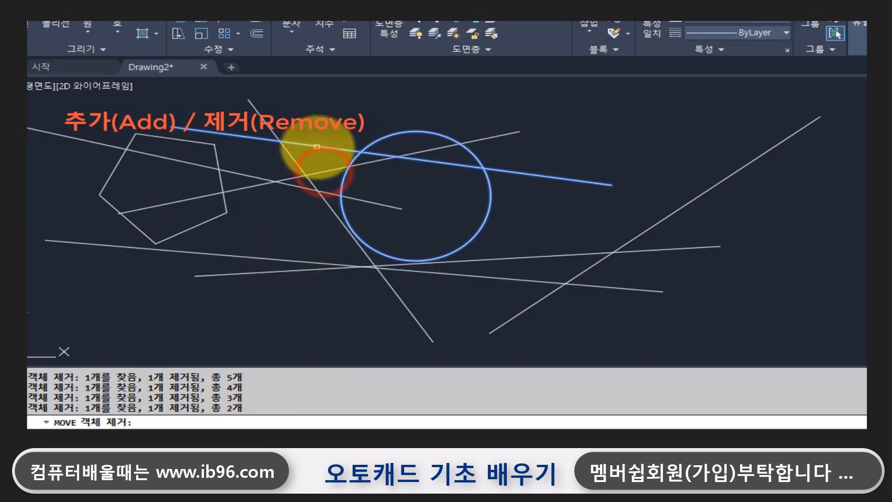
{"action": "left_click", "coordinate": [317, 146]}
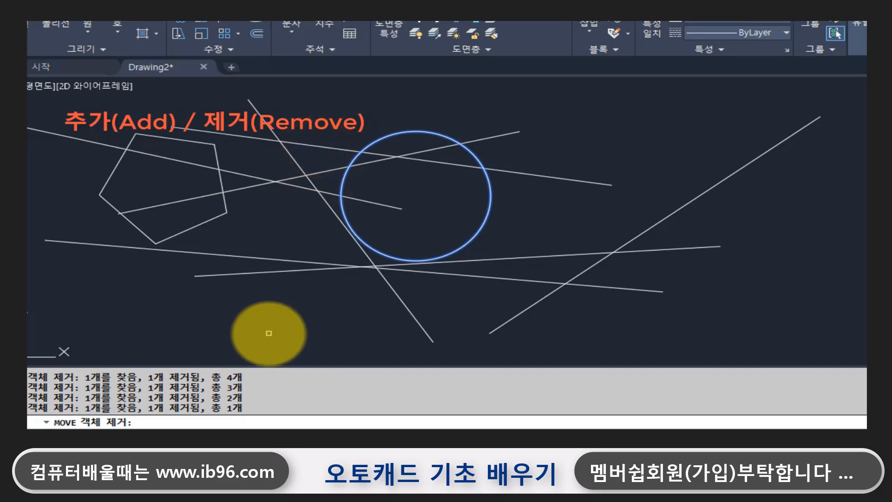
{"action": "left_click", "coordinate": [470, 244]}
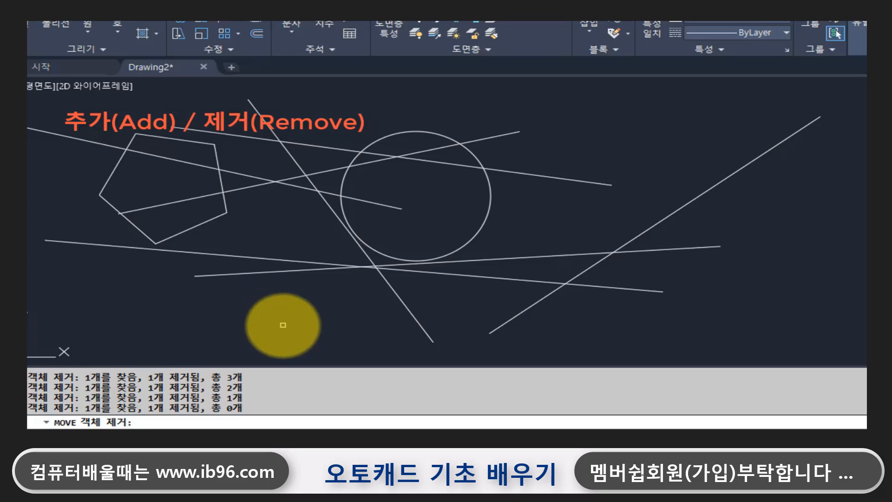
- Return to Add (A) mode, select only the circle, and move it right onto the upper end of the long diagonal line
{"action": "type", "text": "a"}
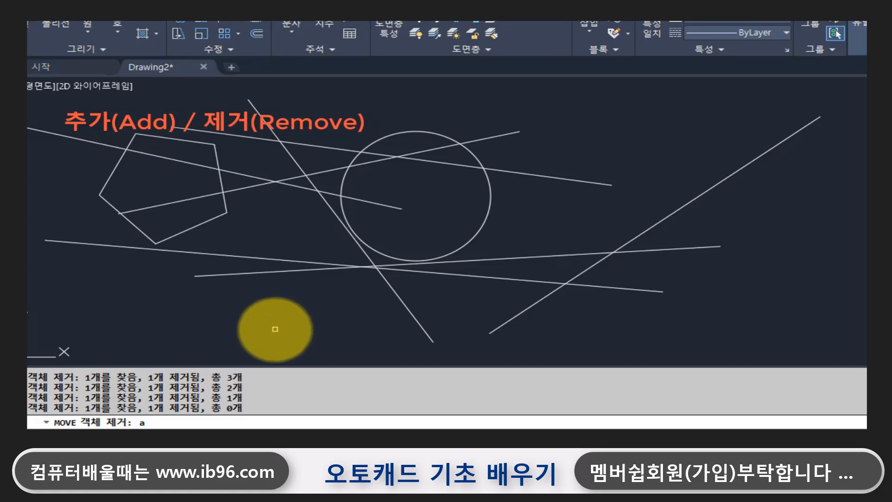
{"action": "key", "text": "Return"}
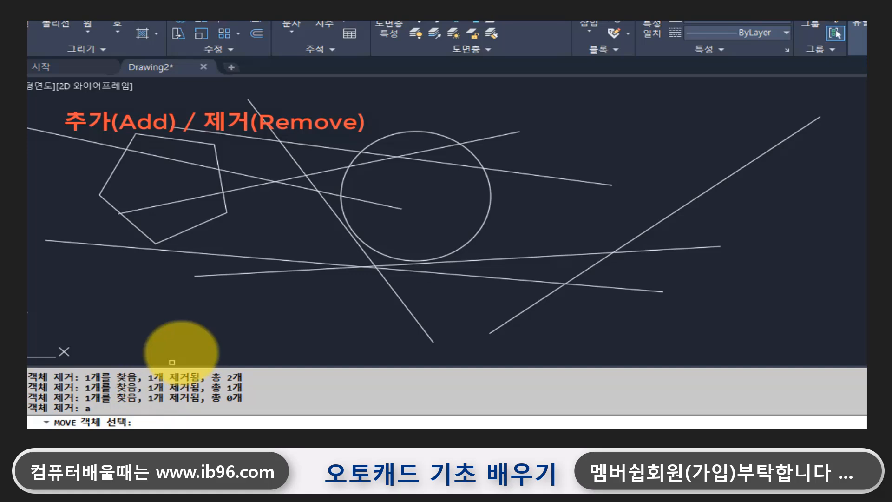
{"action": "left_click", "coordinate": [374, 247]}
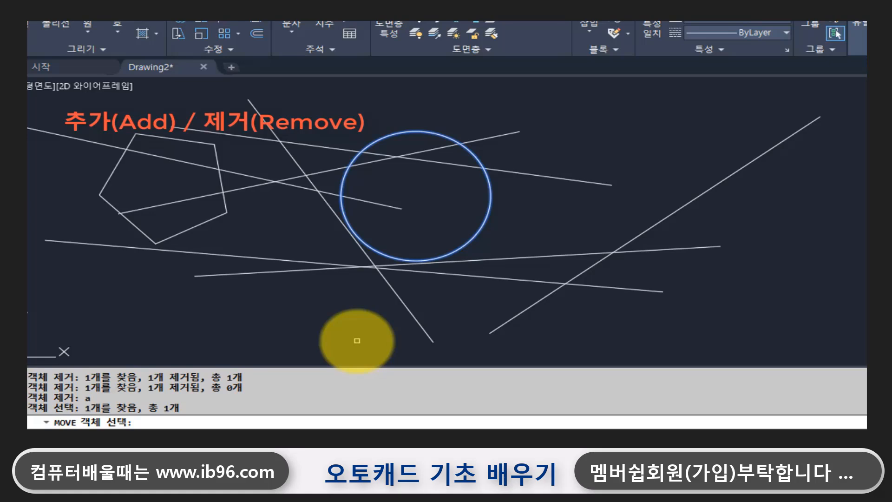
{"action": "key", "text": "Return"}
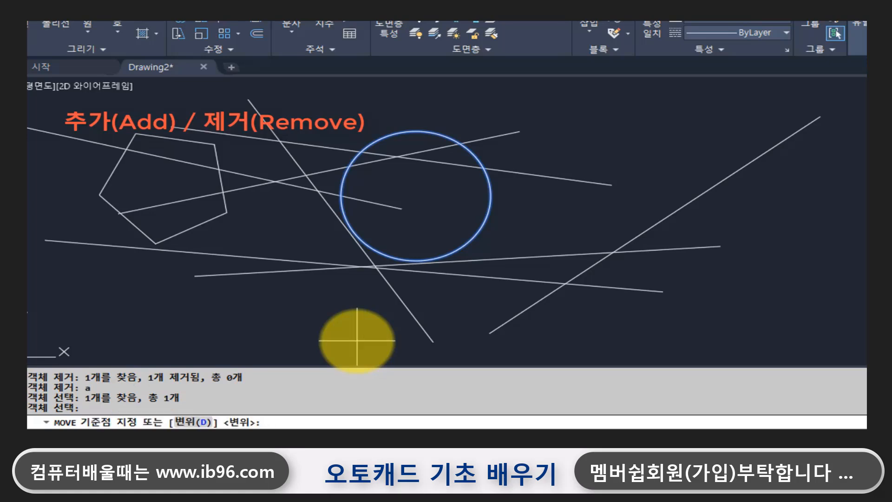
{"action": "left_click", "coordinate": [352, 334]}
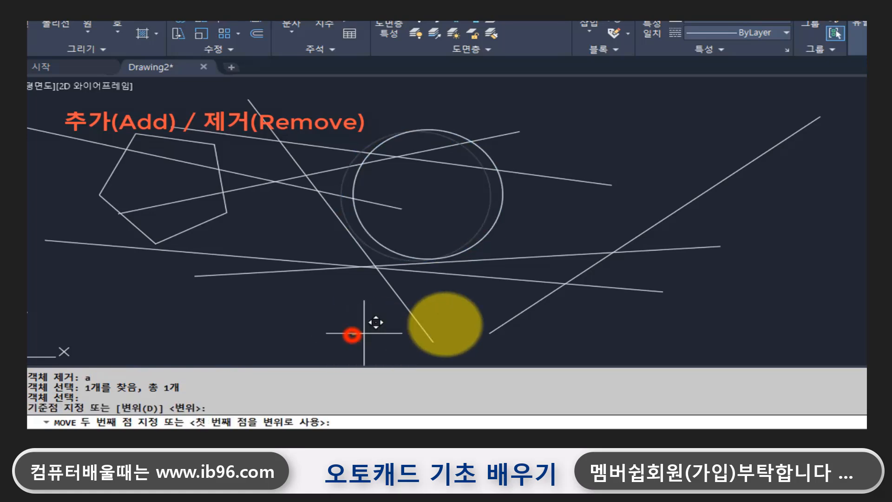
{"action": "left_click", "coordinate": [707, 318]}
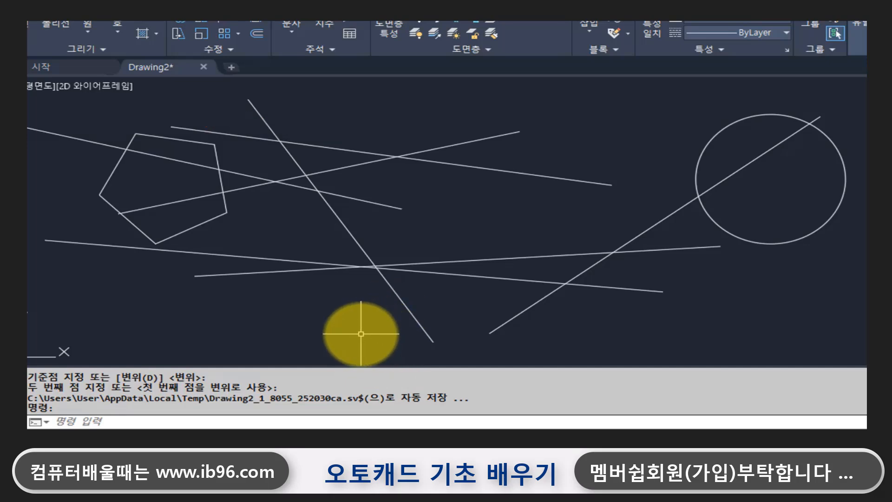
- List the Move command's object selection options with ? and examine the Previous (P) option
{"action": "type", "text": "m"}
{"action": "key", "text": "Return"}
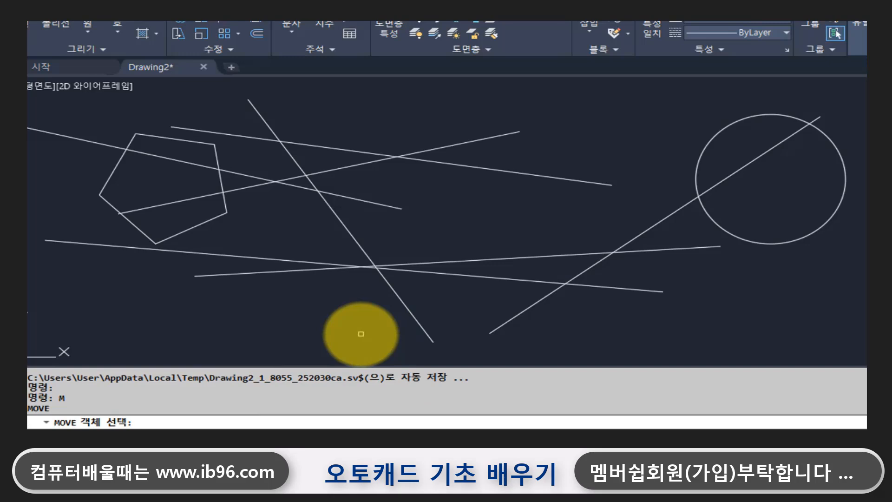
{"action": "type", "text": "?"}
{"action": "key", "text": "Return"}
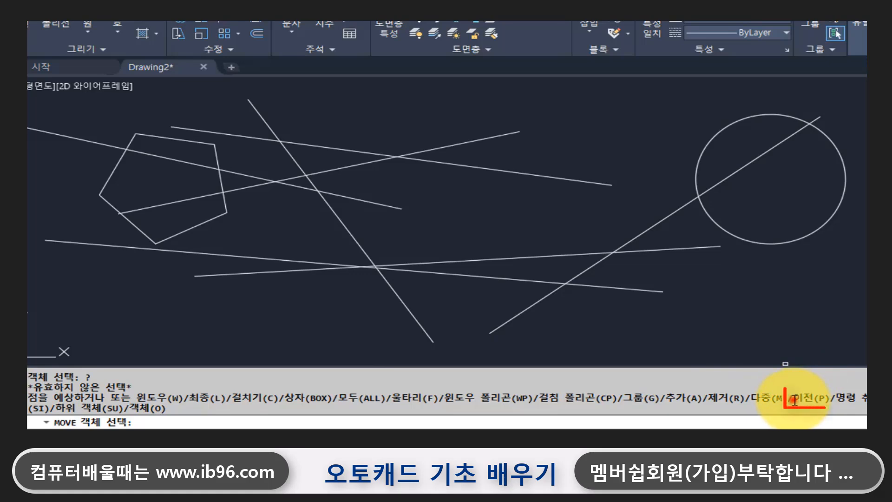
{"action": "left_click_drag", "start_coordinate": [793, 400], "coordinate": [832, 401]}
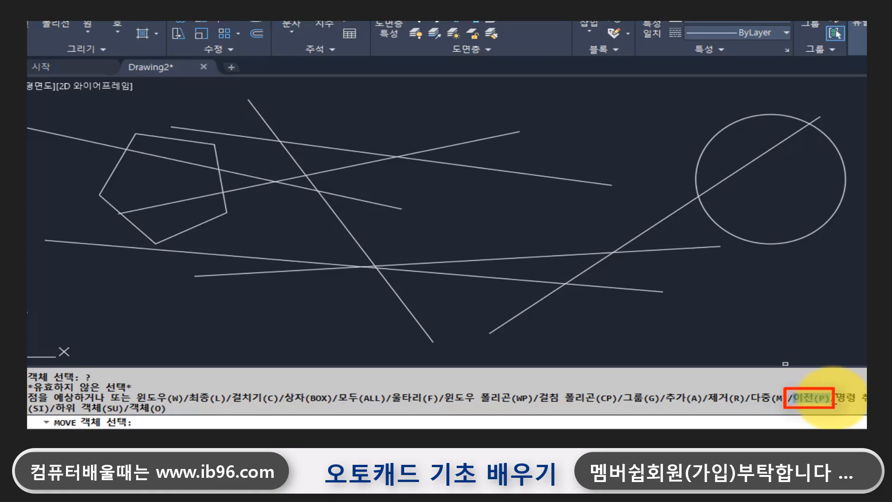
{"action": "left_click", "coordinate": [835, 400]}
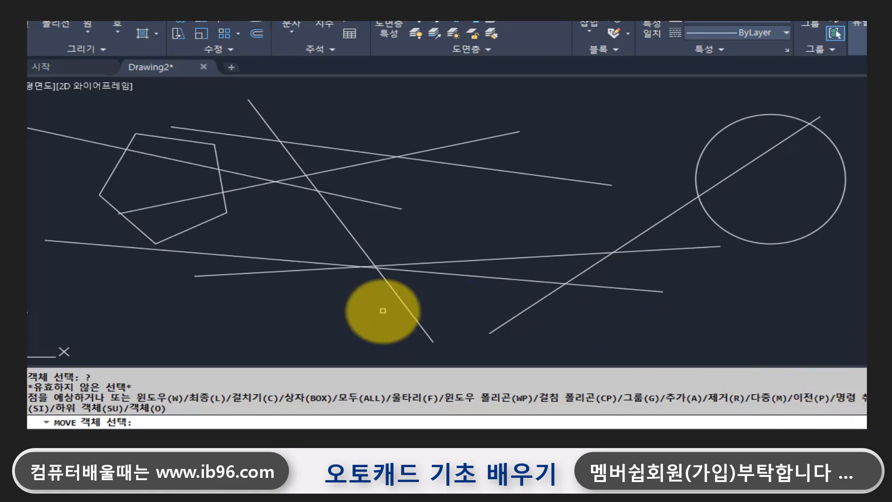
{"action": "key", "text": "Escape"}
{"action": "key", "text": "Escape"}
{"action": "key", "text": "Escape"}
- Move the pentagon and the four lines crossing around it to the right and slightly down, picking each object individually
{"action": "key", "text": "Return"}
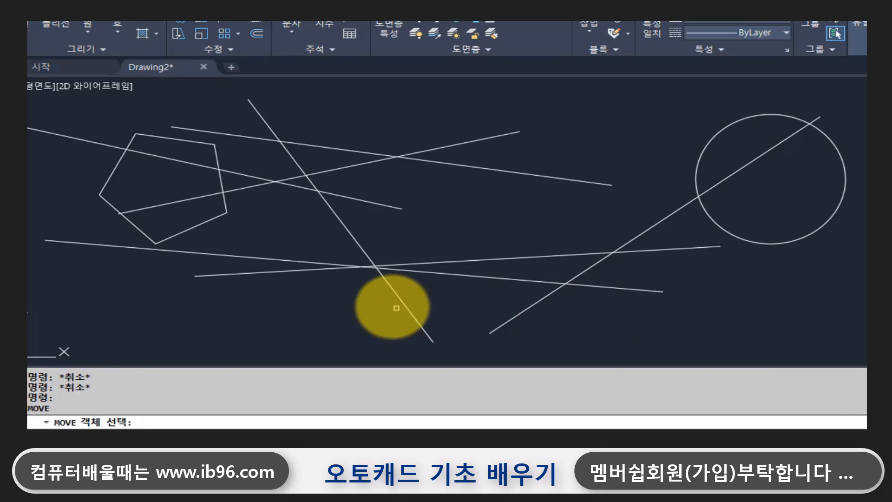
{"action": "scroll", "coordinate": [394, 307], "scroll_direction": "down", "scroll_amount": 3}
{"action": "left_click", "coordinate": [363, 220]}
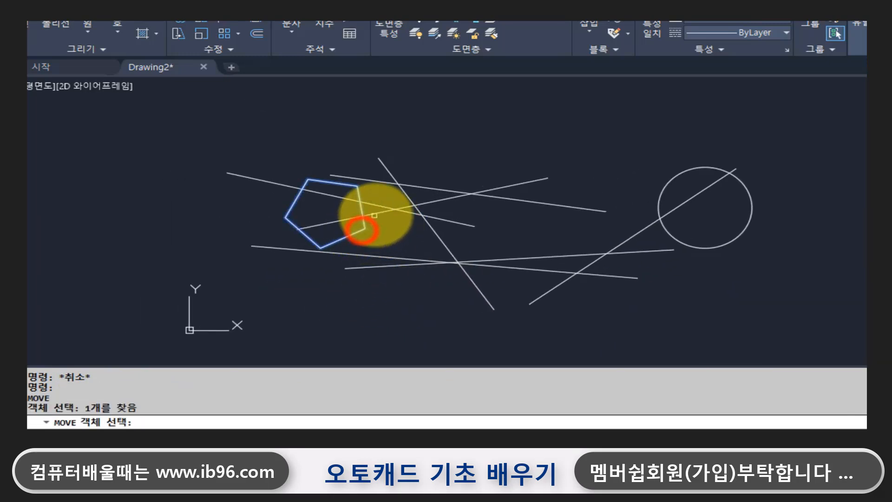
{"action": "left_click", "coordinate": [375, 213]}
{"action": "left_click", "coordinate": [377, 205]}
{"action": "left_click", "coordinate": [401, 191]}
{"action": "left_click", "coordinate": [379, 180]}
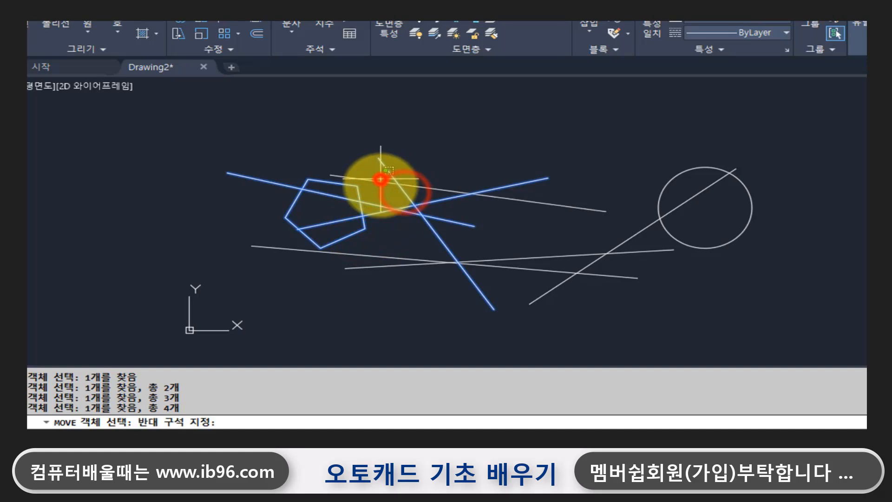
{"action": "left_click", "coordinate": [370, 188]}
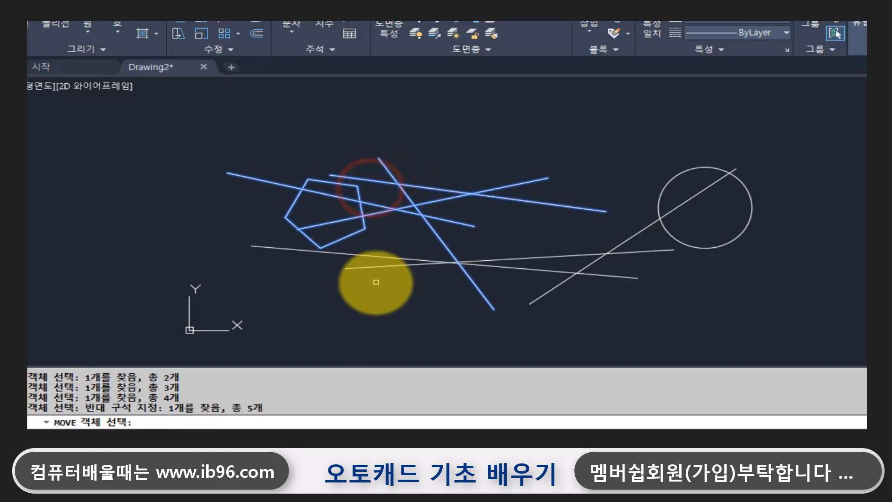
{"action": "key", "text": "Return"}
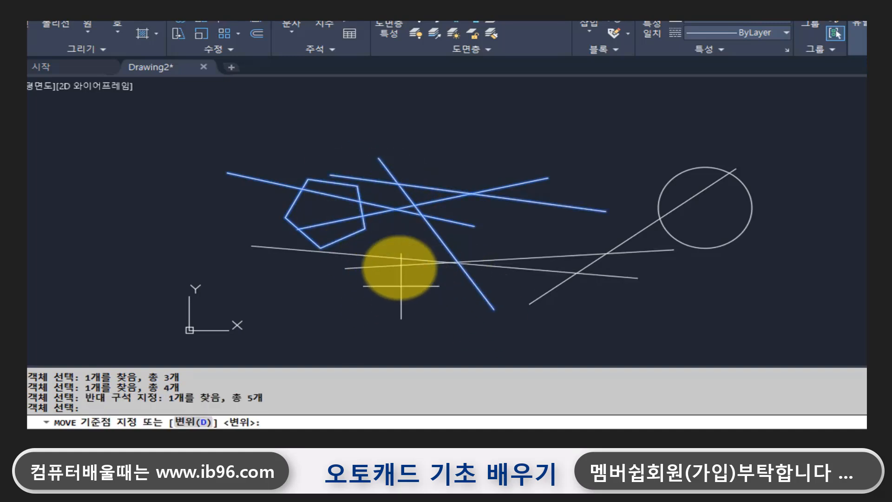
{"action": "left_click", "coordinate": [489, 231]}
{"action": "left_click", "coordinate": [687, 293]}
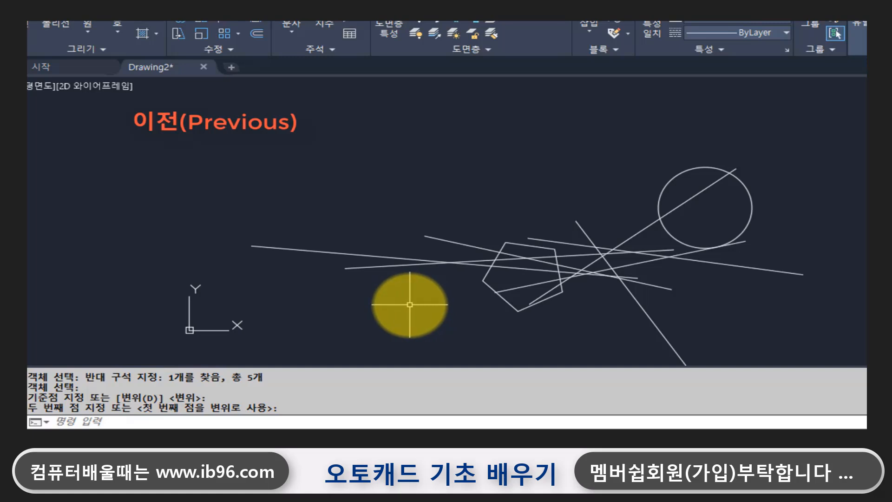
- Copy the just-moved pentagon and four lines to the drawing's upper left, reselecting them with the Previous (P) option
{"action": "type", "text": "co"}
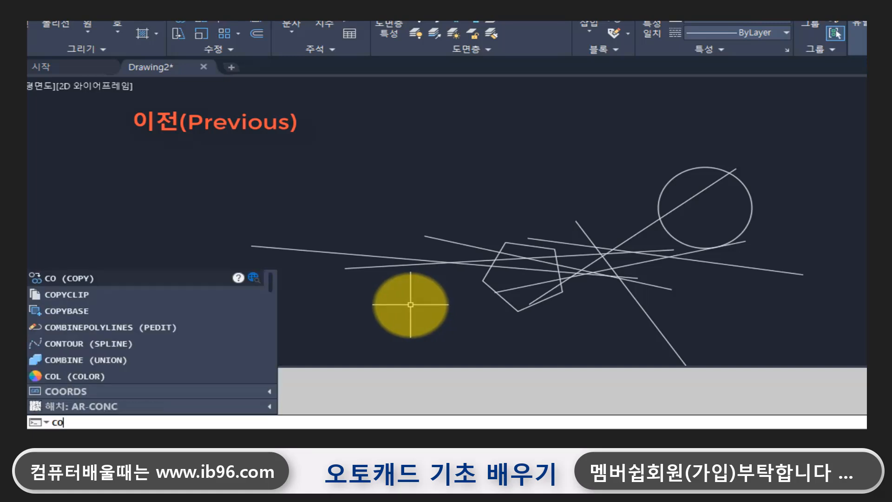
{"action": "key", "text": "Return"}
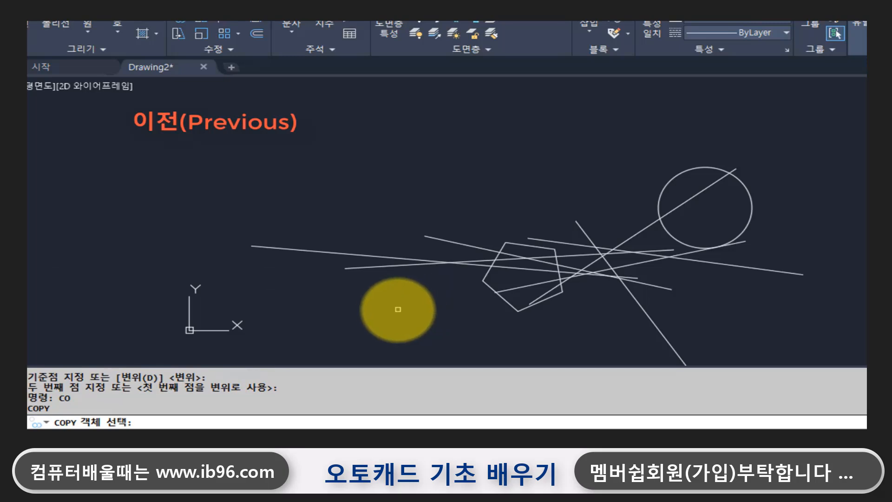
{"action": "type", "text": "?"}
{"action": "key", "text": "Return"}
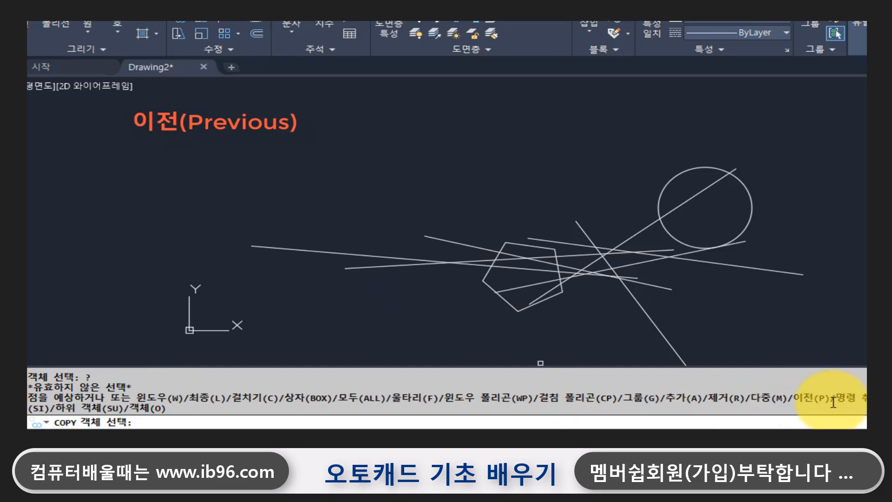
{"action": "type", "text": "p"}
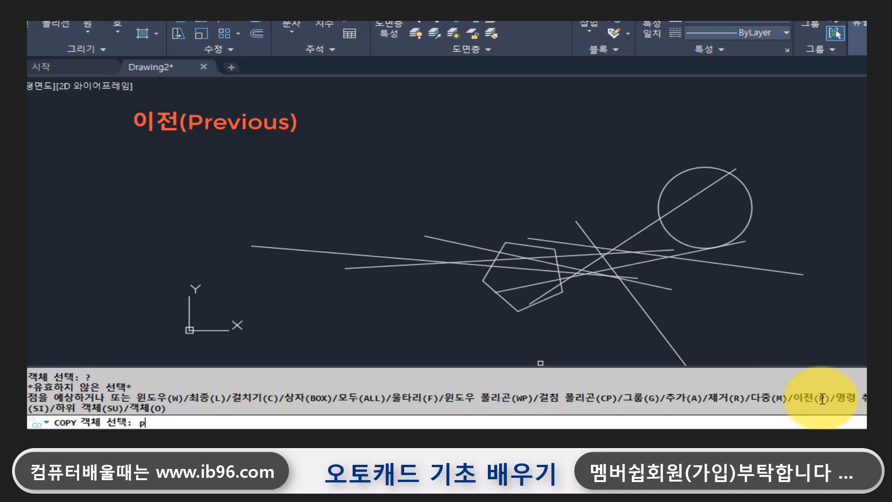
{"action": "key", "text": "Return"}
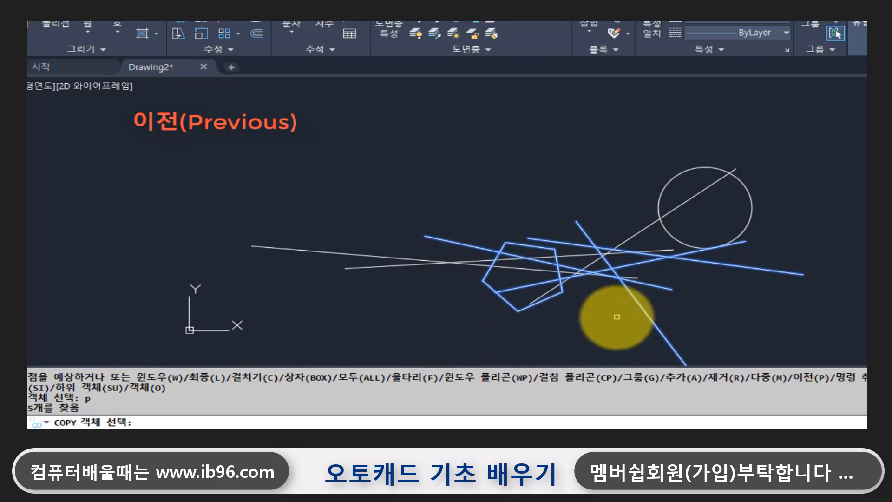
{"action": "key", "text": "Return"}
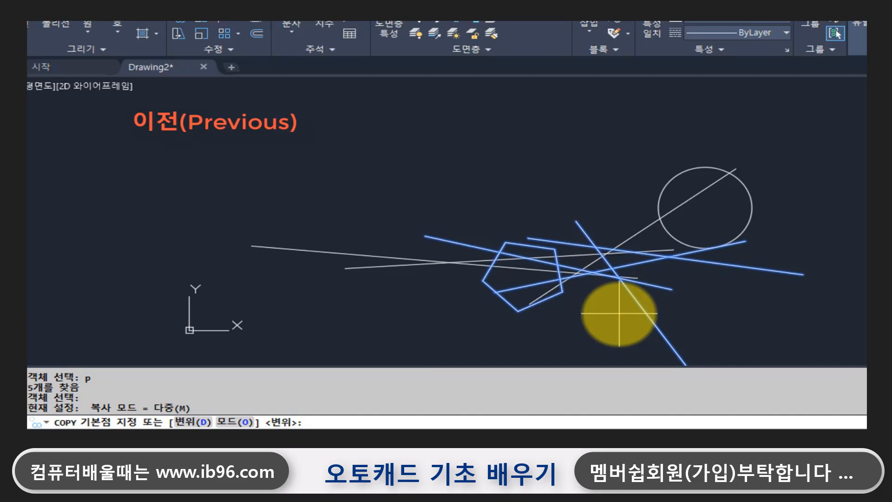
{"action": "left_click", "coordinate": [500, 220]}
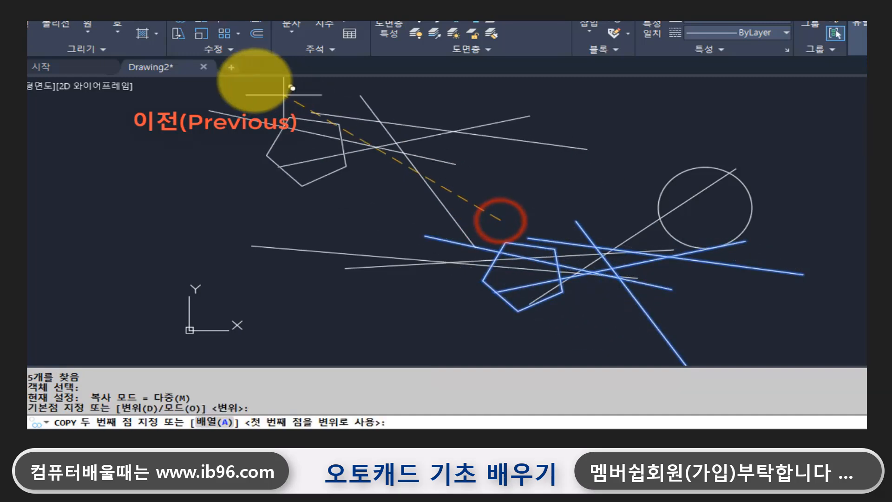
{"action": "left_click", "coordinate": [92, 116]}
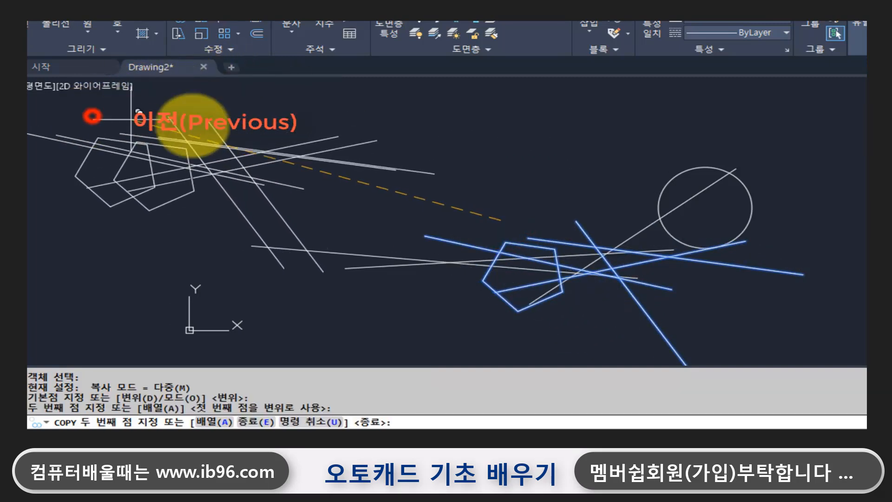
{"action": "key", "text": "Return"}
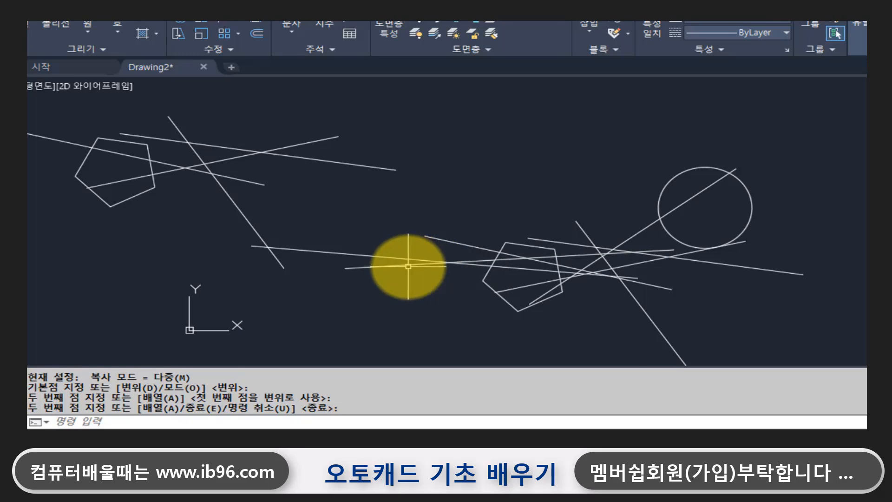
{"action": "key", "text": "Escape"}
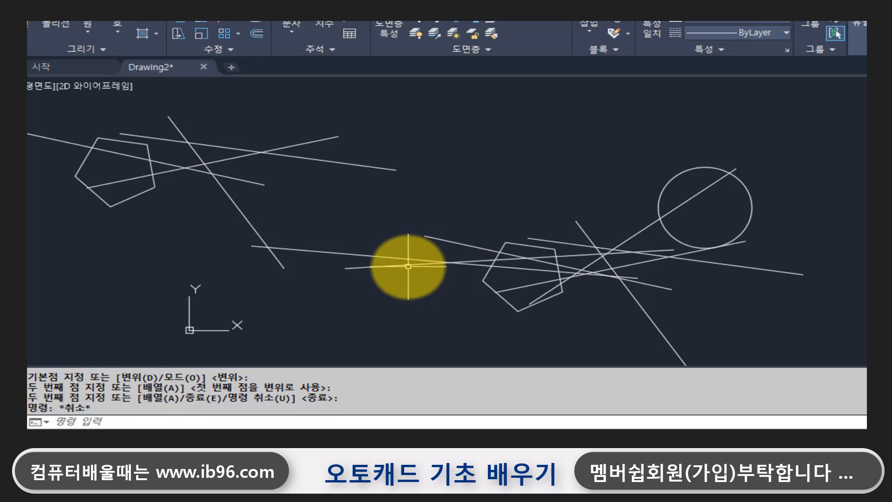
- List the Move command's selection options with ? and review Window (W), Crossing (C), Add (A), Remove (R) and Previous (P)
{"action": "type", "text": "M"}
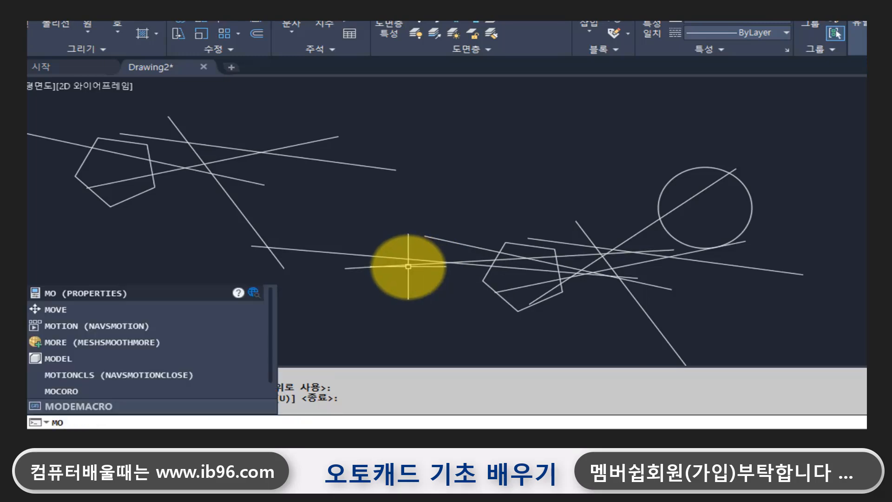
{"action": "key", "text": "Return"}
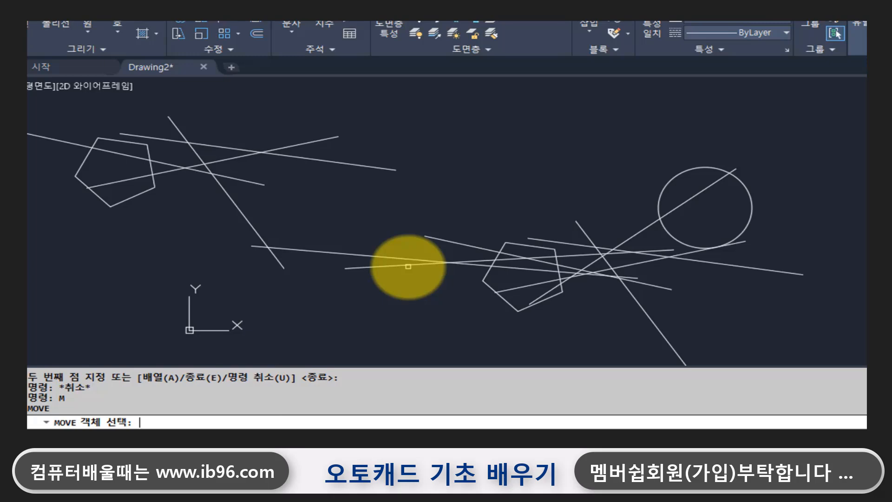
{"action": "type", "text": "?"}
{"action": "key", "text": "Return"}
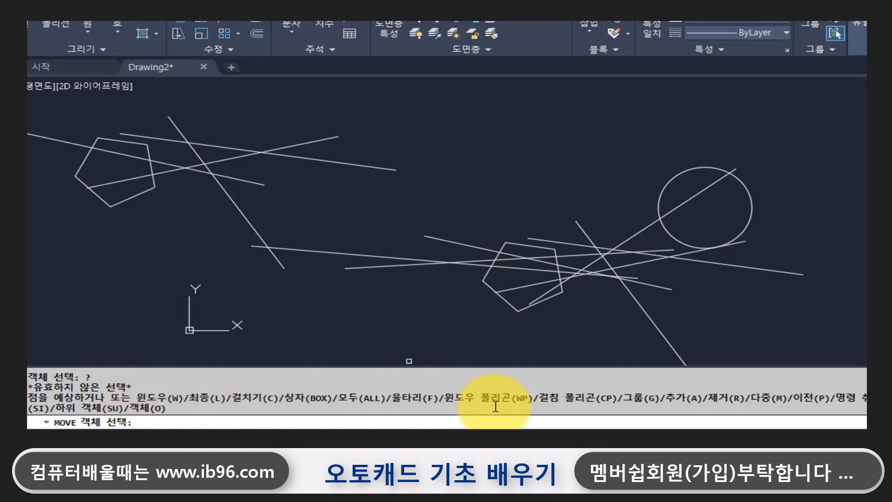
{"action": "left_click", "coordinate": [137, 397]}
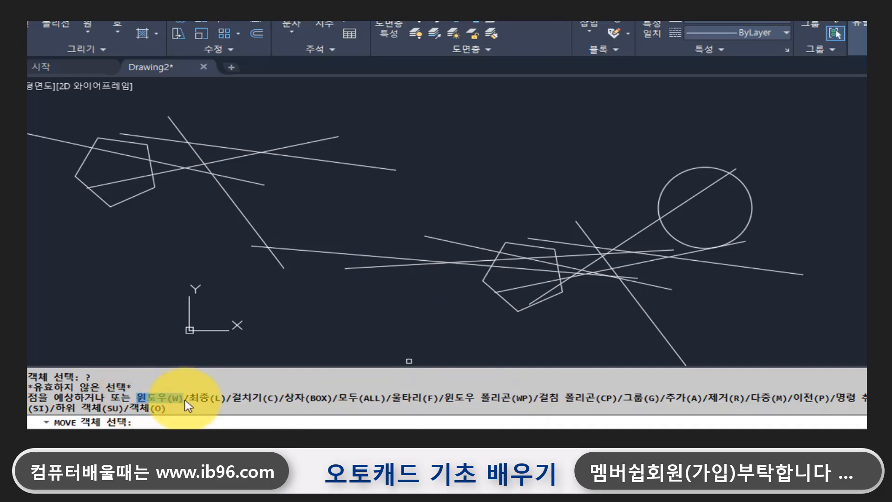
{"action": "left_click", "coordinate": [231, 399]}
{"action": "left_click_drag", "start_coordinate": [278, 400], "coordinate": [280, 400]}
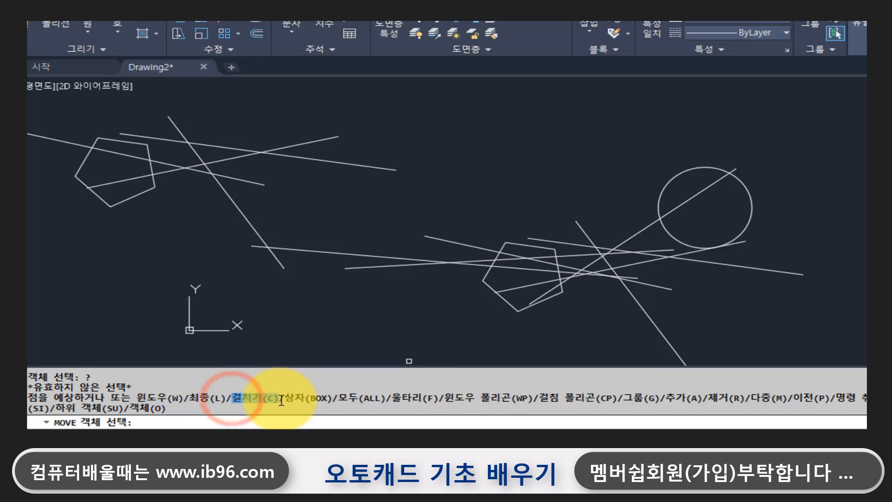
{"action": "left_click_drag", "start_coordinate": [667, 398], "coordinate": [830, 398]}
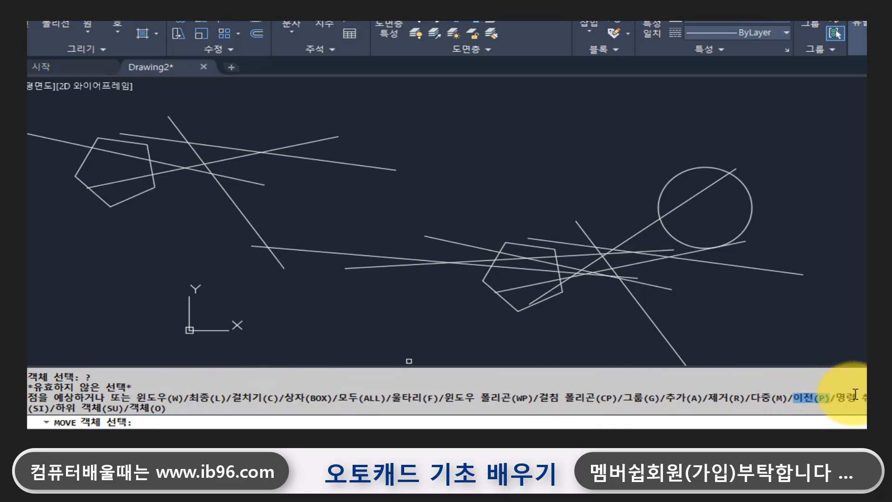
{"action": "key", "text": "Escape"}
{"action": "key", "text": "Return"}
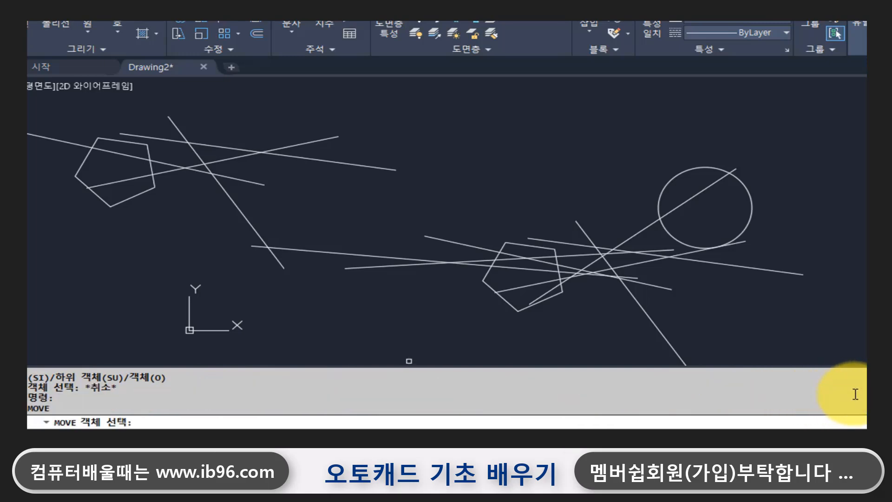
{"action": "type", "text": "?"}
{"action": "key", "text": "Return"}
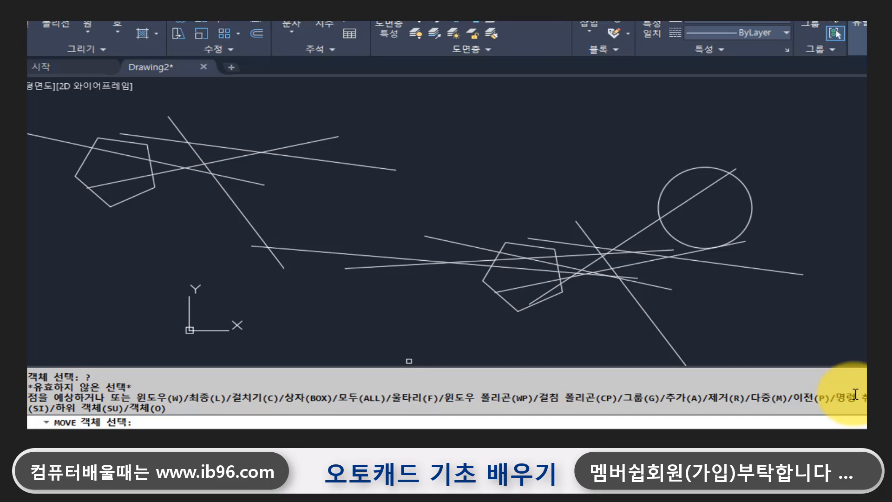
{"action": "key", "text": "Escape"}
{"action": "key", "text": "Escape"}
{"action": "key", "text": "Escape"}
- Select the copied pentagon and its four lines for Move with a crossing box, and deselect the four lines using Remove (R)
{"action": "key", "text": "Return"}
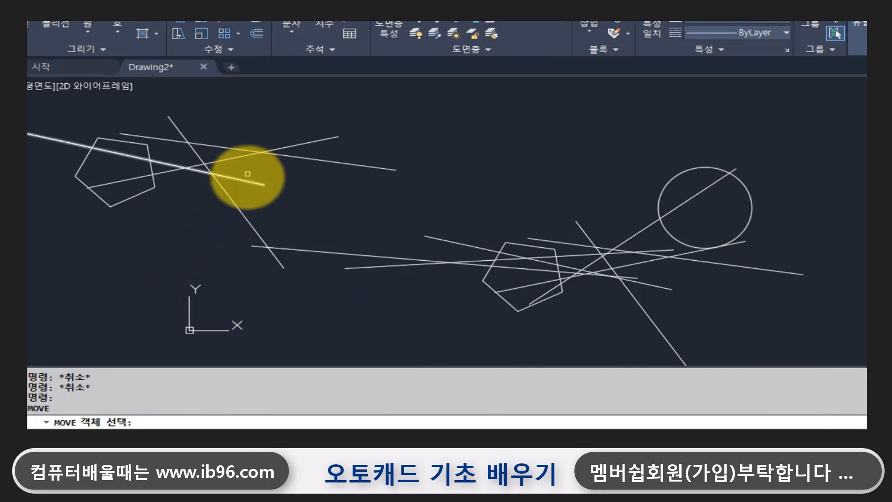
{"action": "left_click", "coordinate": [265, 199]}
{"action": "left_click", "coordinate": [117, 132]}
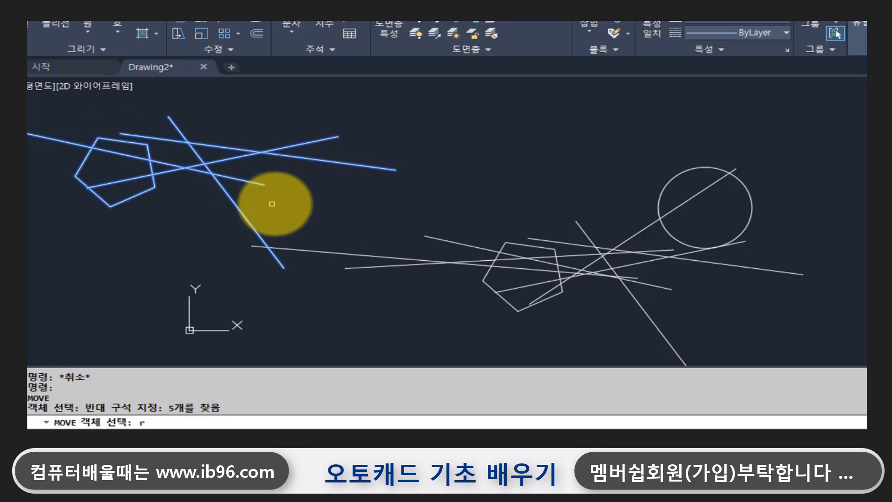
{"action": "type", "text": "r"}
{"action": "key", "text": "Return"}
{"action": "left_click", "coordinate": [279, 118]}
{"action": "left_click", "coordinate": [194, 196]}
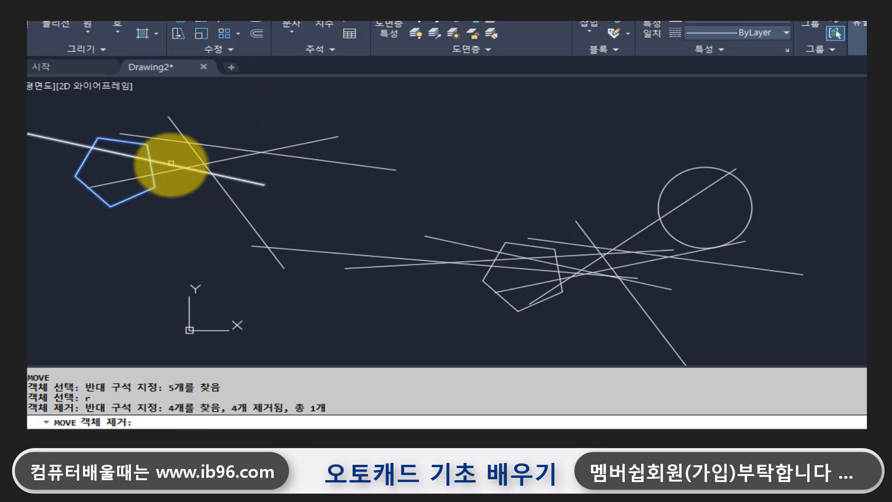
- Return to Add (A) mode, include the long line sloping down through the copied pentagon, and move both objects right above the other pentagon
{"action": "type", "text": "a"}
{"action": "key", "text": "Return"}
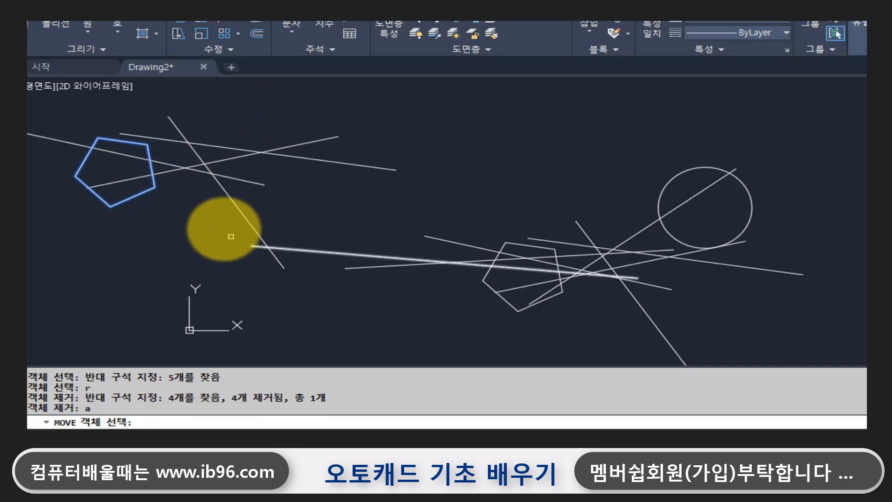
{"action": "left_click", "coordinate": [166, 164]}
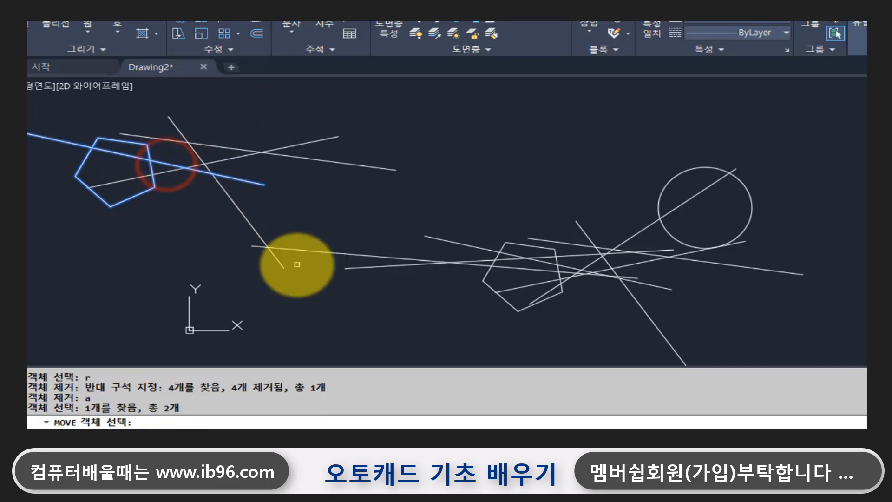
{"action": "key", "text": "Return"}
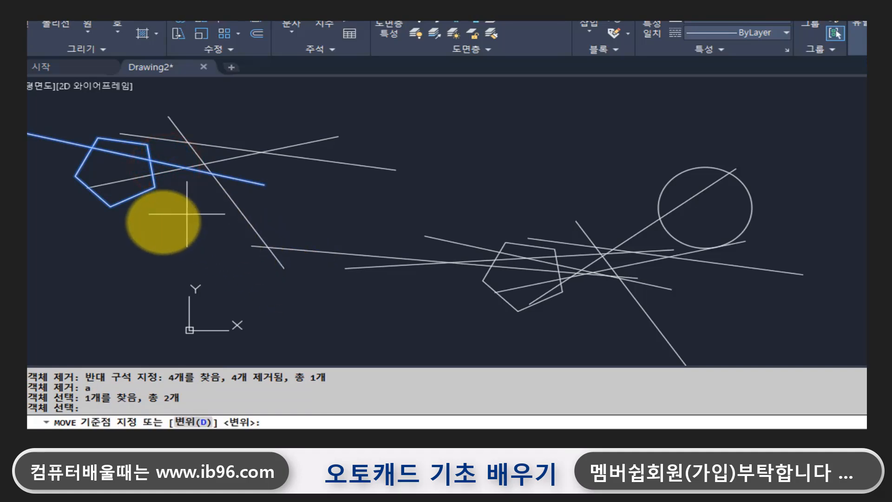
{"action": "left_click", "coordinate": [155, 223]}
{"action": "left_click", "coordinate": [542, 203]}
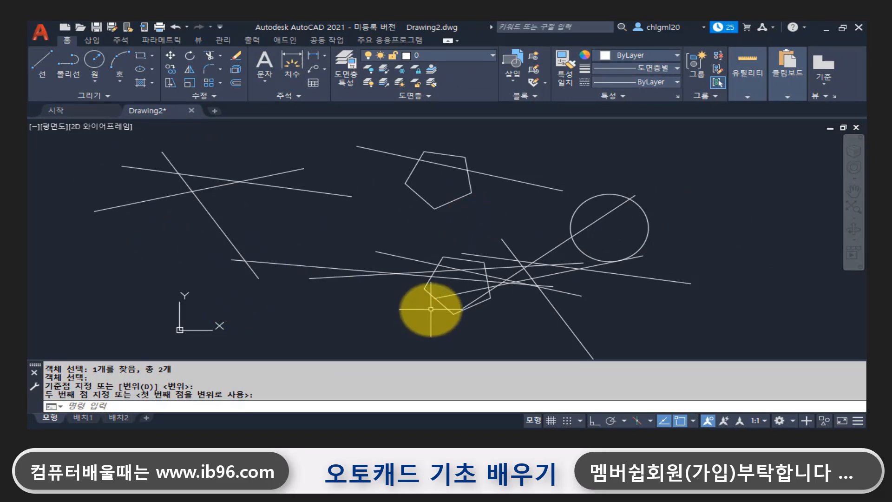
{"action": "key", "text": "Return"}
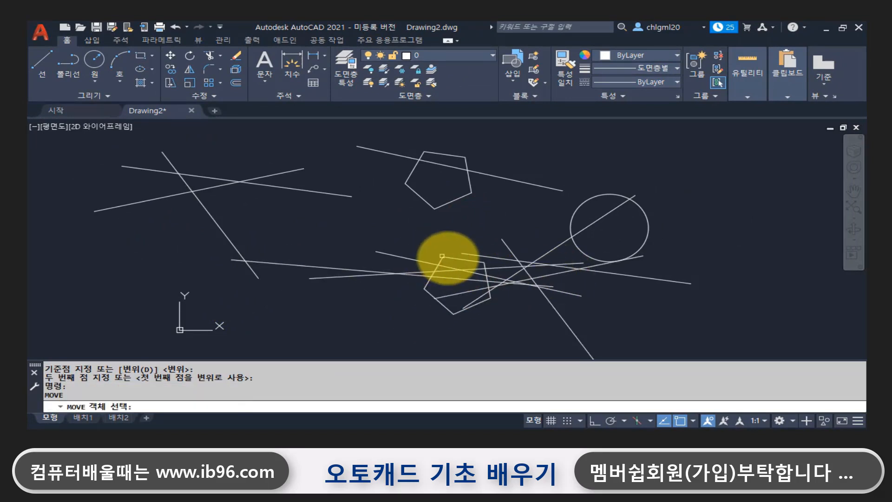
{"action": "left_click", "coordinate": [409, 239]}
{"action": "left_click", "coordinate": [503, 324]}
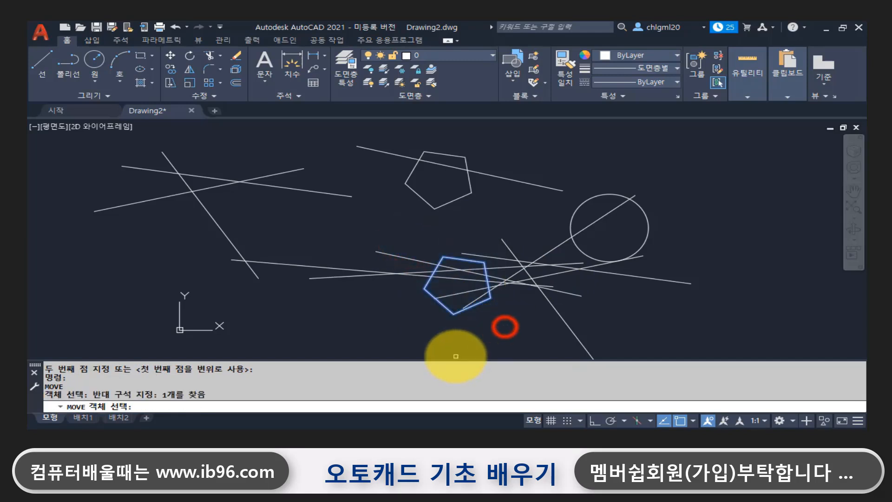
{"action": "key", "text": "Escape"}
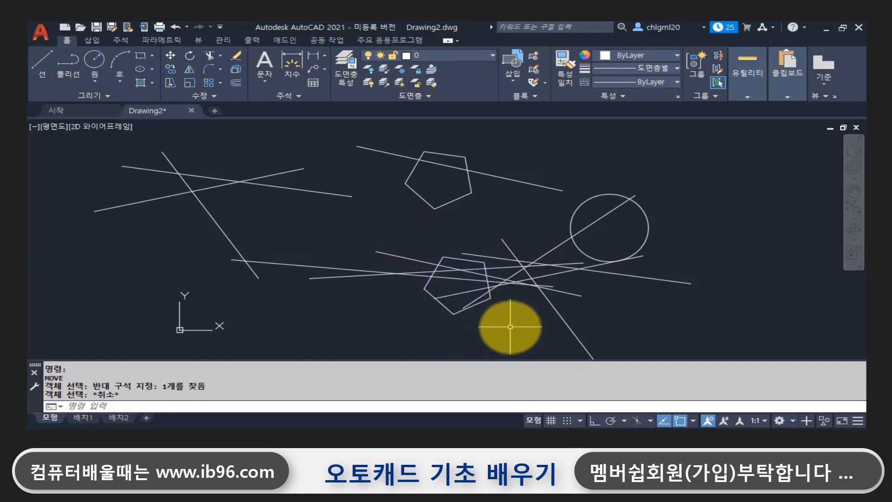
- Select the lower pentagon and its six crossing lines for Move with a crossing box, and deselect the three lines on the circle's side using Remove (R)
{"action": "key", "text": "space"}
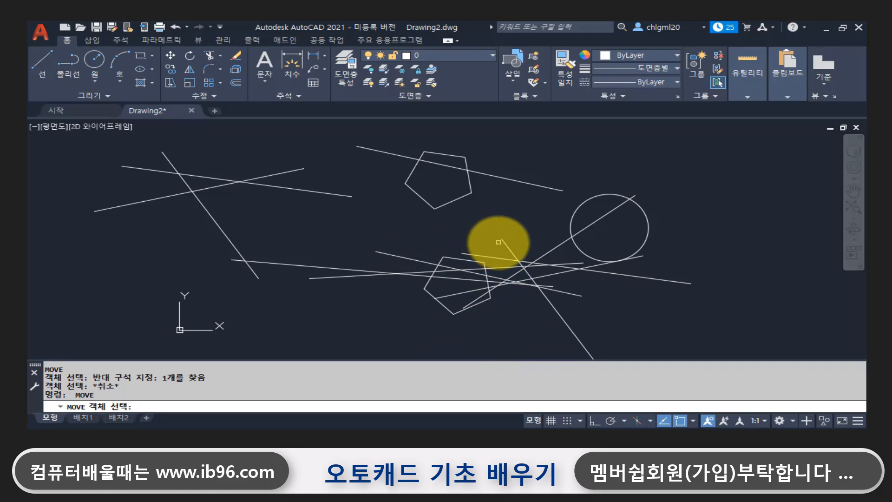
{"action": "left_click", "coordinate": [499, 242]}
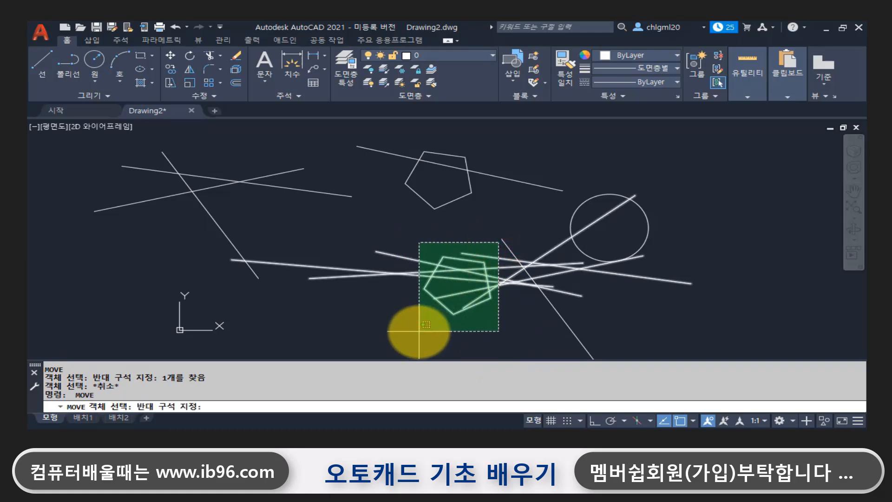
{"action": "left_click", "coordinate": [417, 331]}
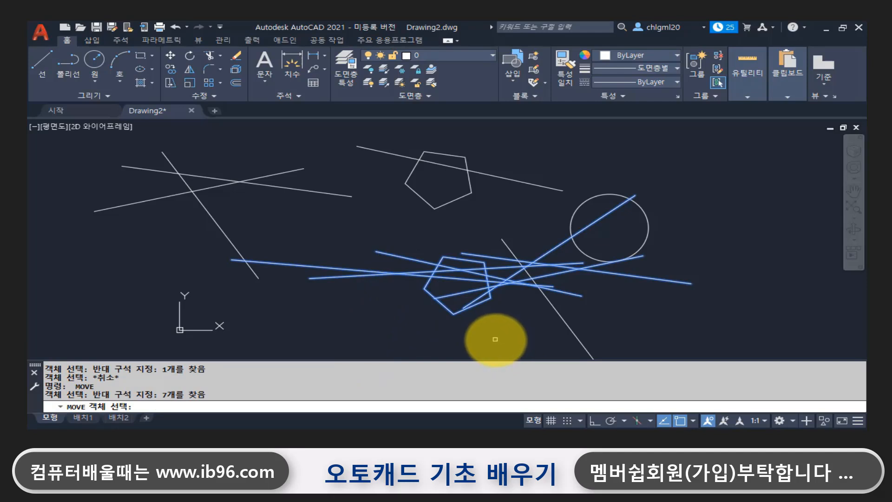
{"action": "type", "text": "r"}
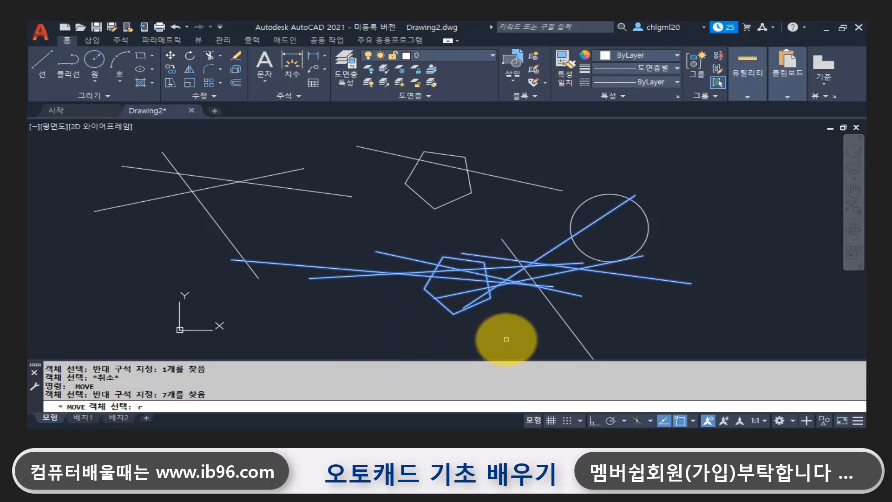
{"action": "key", "text": "Return"}
{"action": "left_click", "coordinate": [670, 309]}
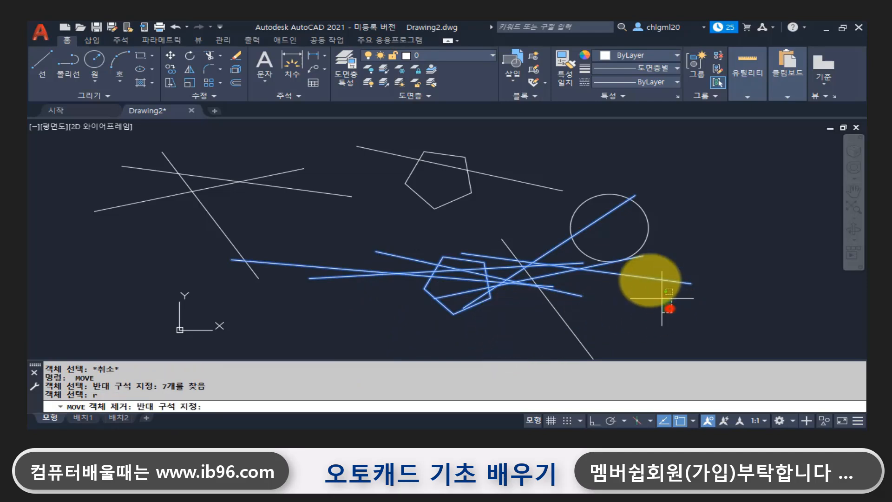
{"action": "left_click", "coordinate": [598, 215]}
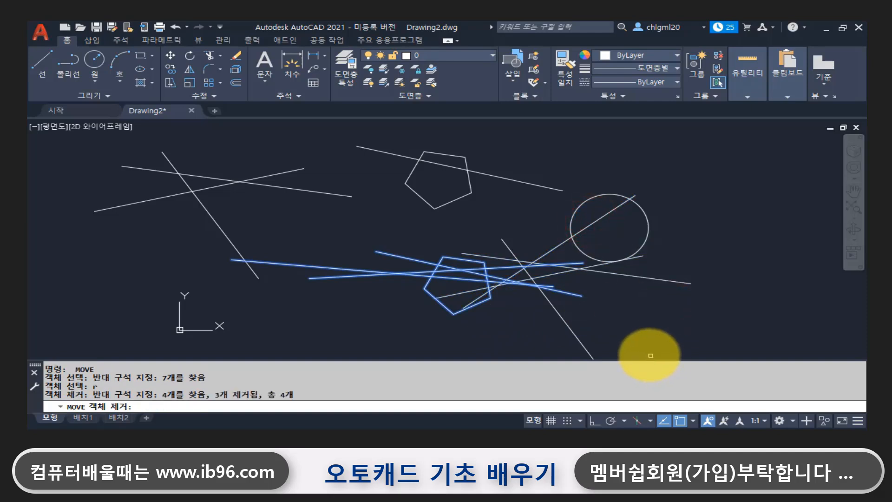
- Move the lower pentagon and its three remaining selected lines horizontally left, to just above the UCS icon
{"action": "key", "text": "Return"}
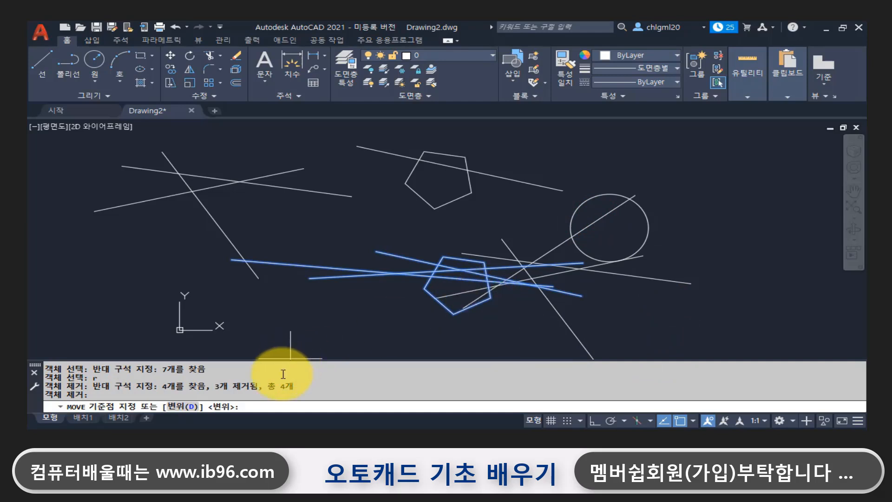
{"action": "left_click", "coordinate": [264, 385]}
{"action": "left_click", "coordinate": [412, 312]}
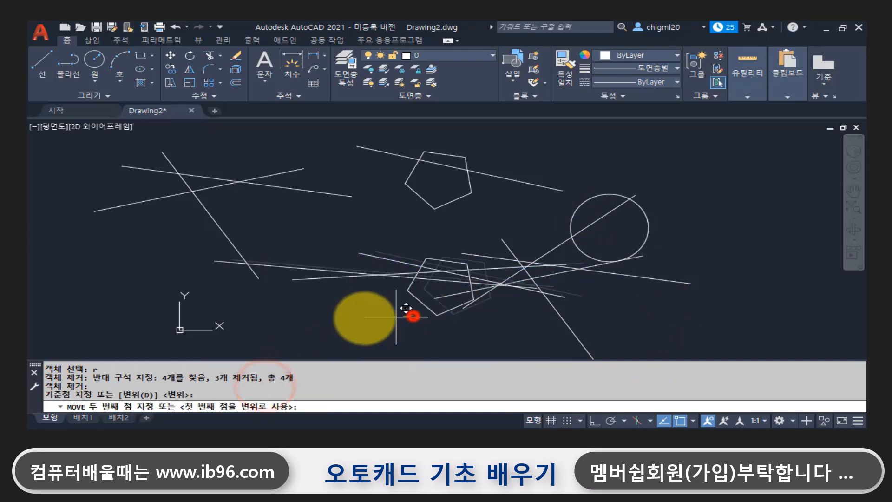
{"action": "left_click", "coordinate": [208, 314]}
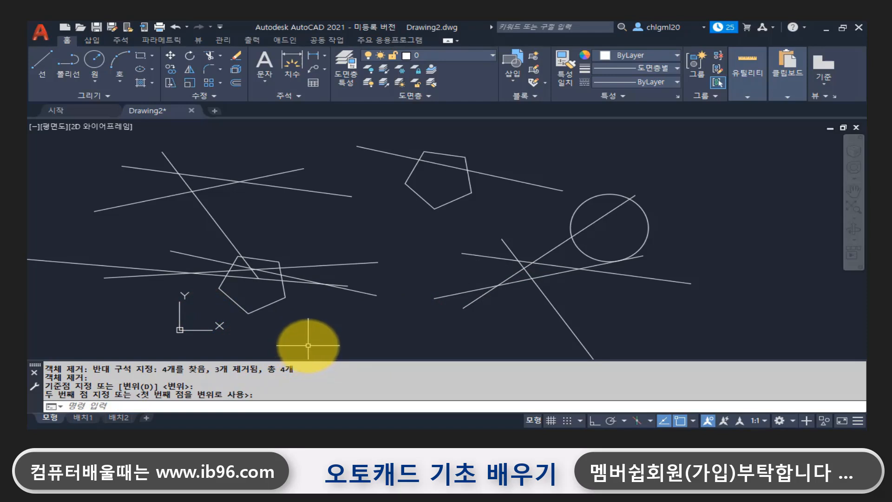
- Move the same pentagon and three lines up beside the upper pentagon, reselecting them with the Previous (P) option
{"action": "key", "text": "Return"}
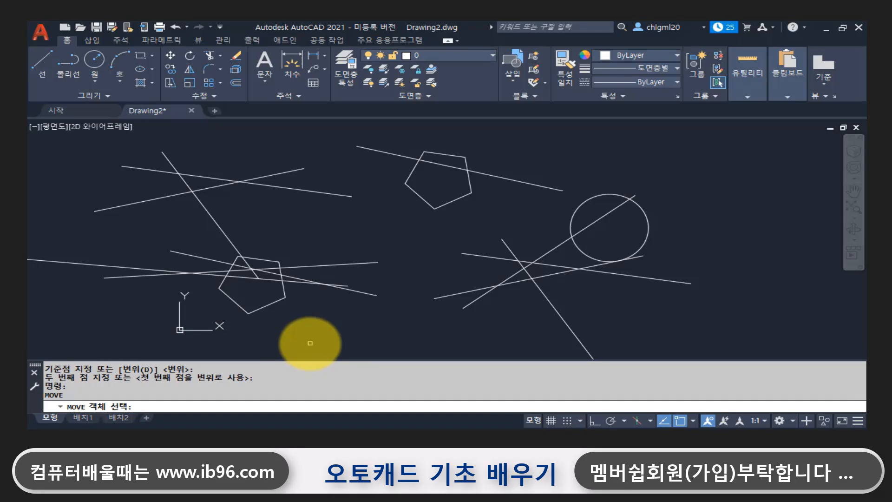
{"action": "type", "text": "p"}
{"action": "key", "text": "Return"}
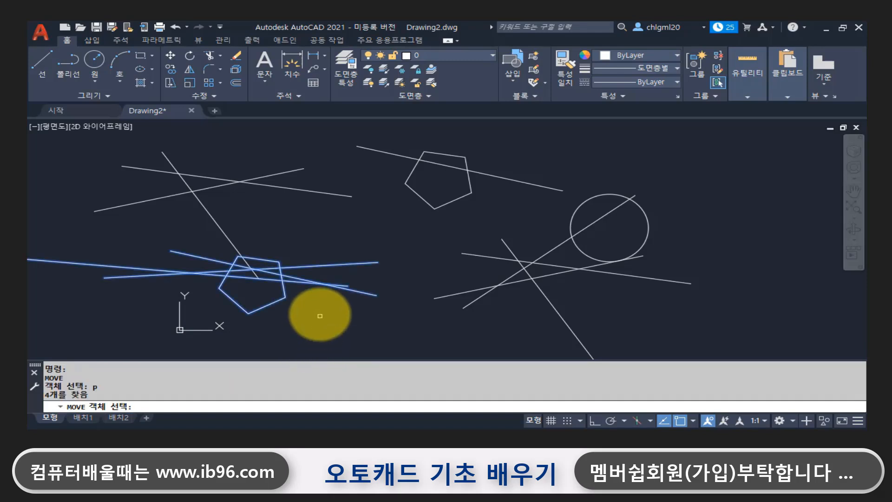
{"action": "key", "text": "Return"}
{"action": "left_click", "coordinate": [253, 331]}
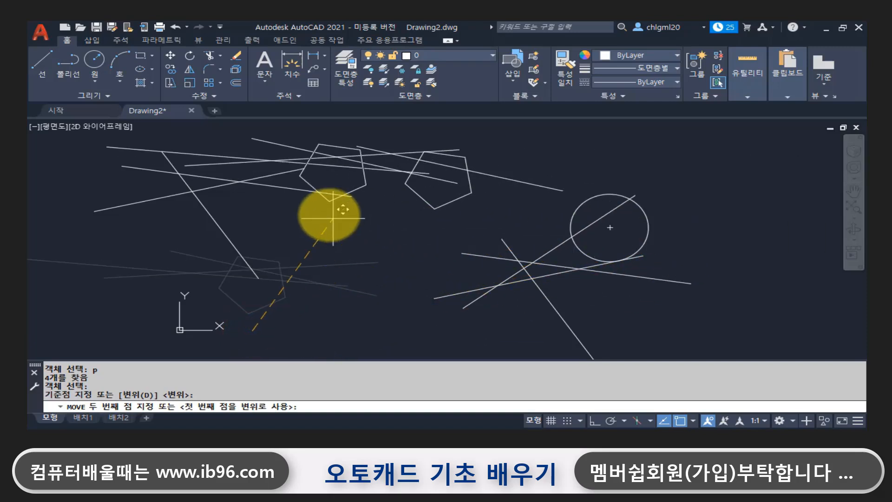
{"action": "left_click", "coordinate": [308, 206]}
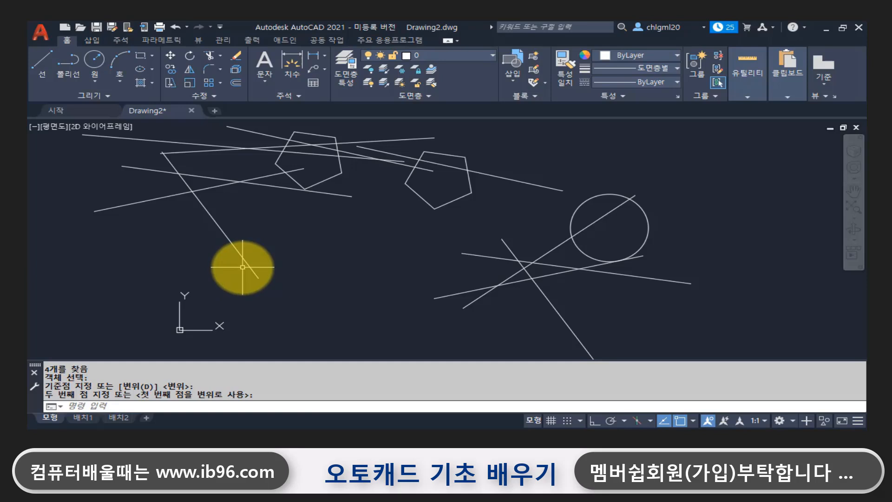
{"action": "left_click", "coordinate": [659, 345]}
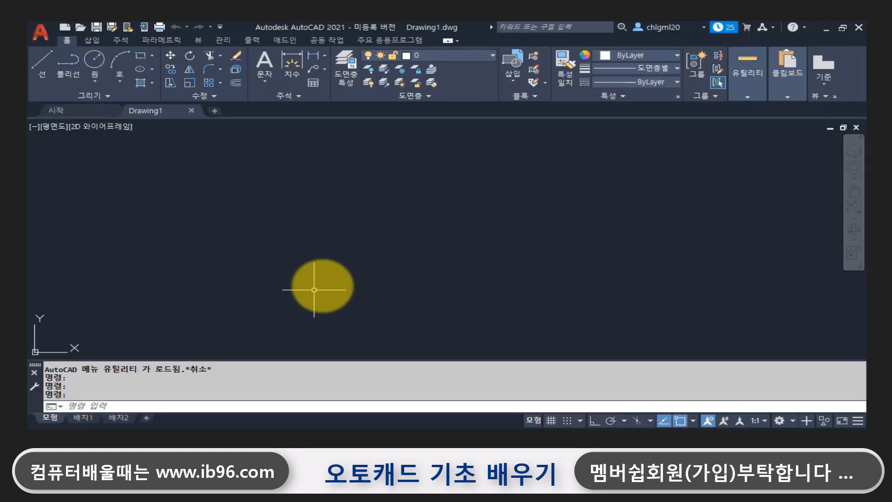
{"action": "left_click", "coordinate": [363, 268]}
{"action": "left_click", "coordinate": [232, 228]}
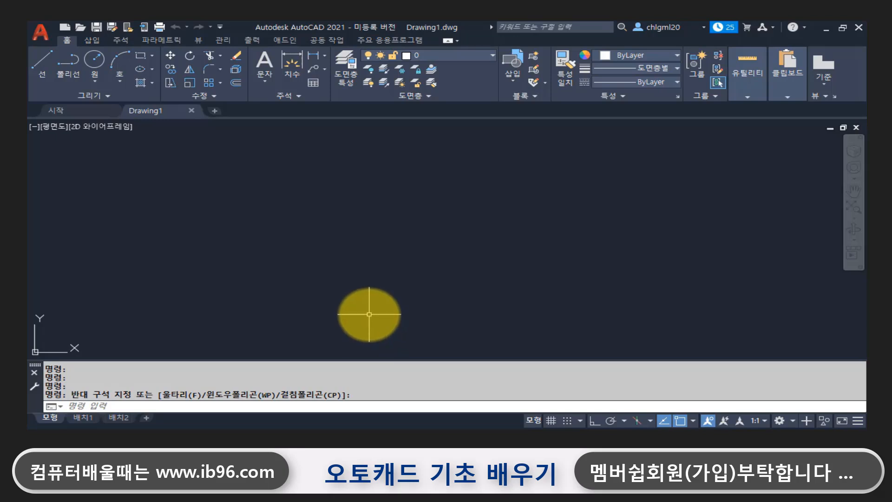
- Draw a circle in the upper left area of the empty Drawing1
{"action": "type", "text": "c"}
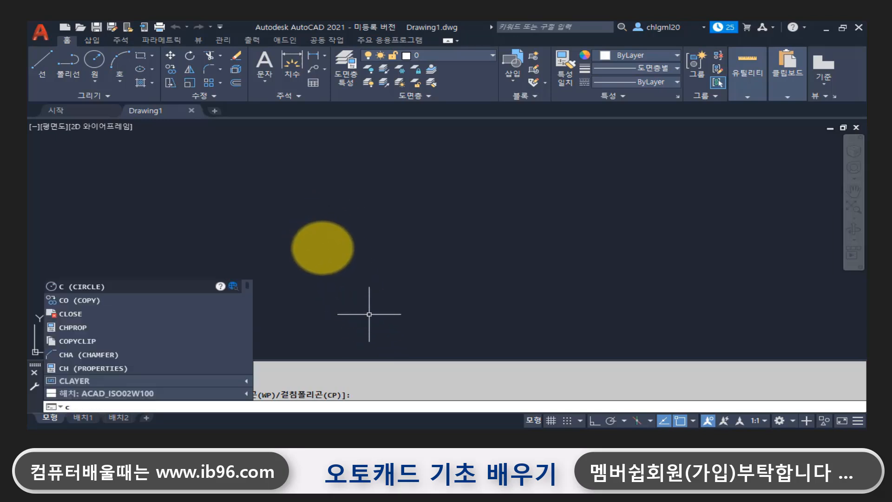
{"action": "key", "text": "Return"}
{"action": "left_click", "coordinate": [194, 189]}
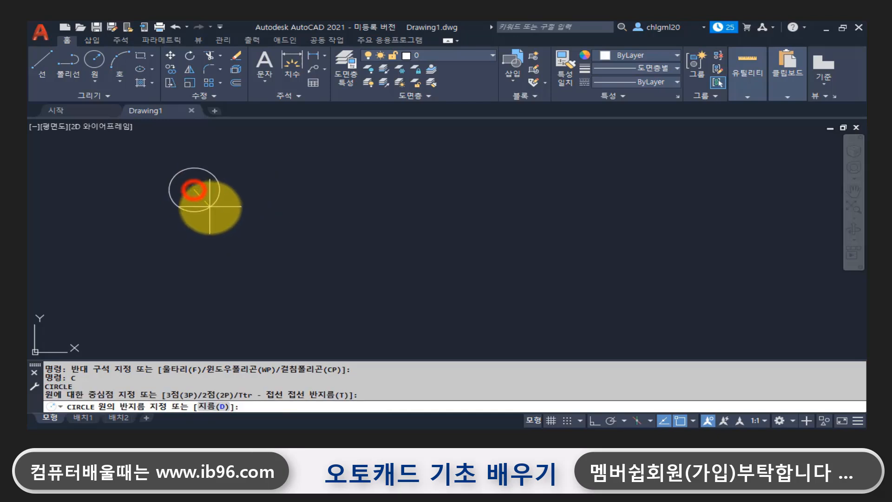
{"action": "left_click", "coordinate": [212, 210]}
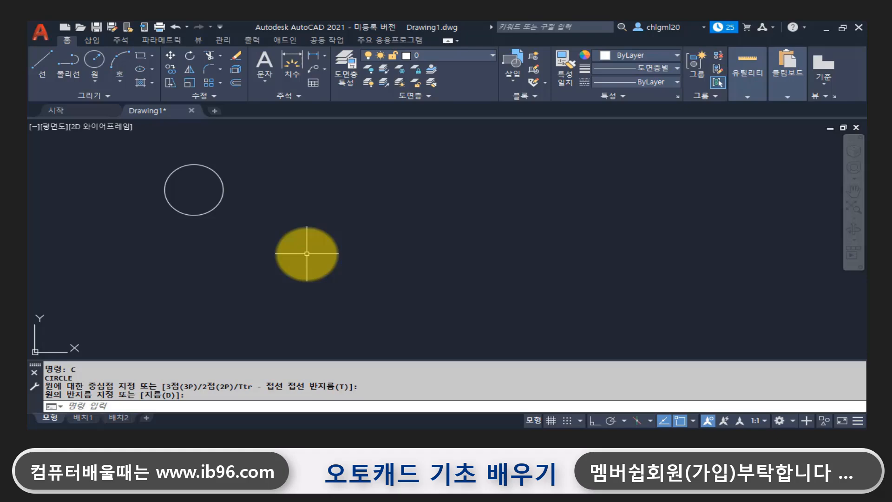
- Start Copy (CO) on the circle, set a base point at its lower right, and place a first copy to the circle's right
{"action": "type", "text": "co"}
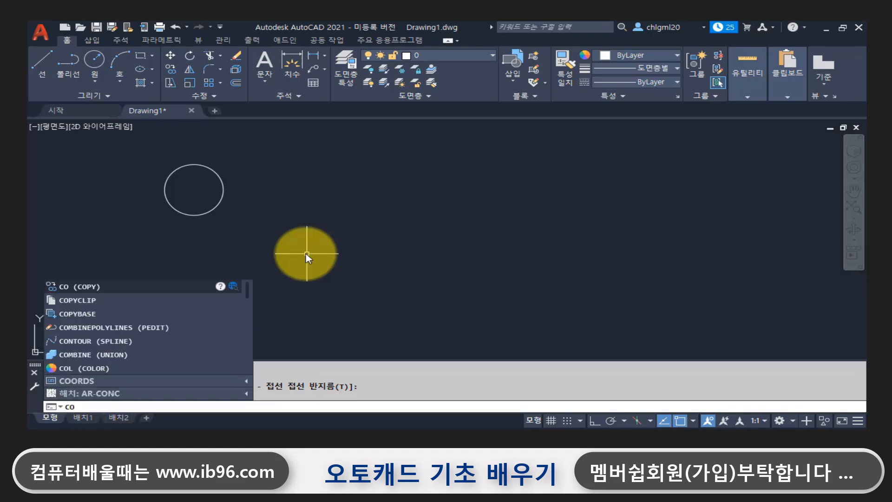
{"action": "key", "text": "Return"}
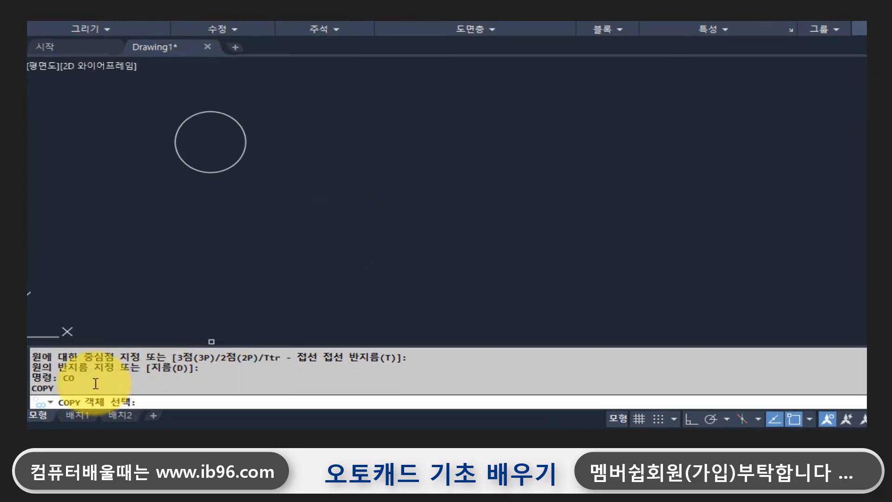
{"action": "left_click_drag", "start_coordinate": [88, 377], "coordinate": [59, 380]}
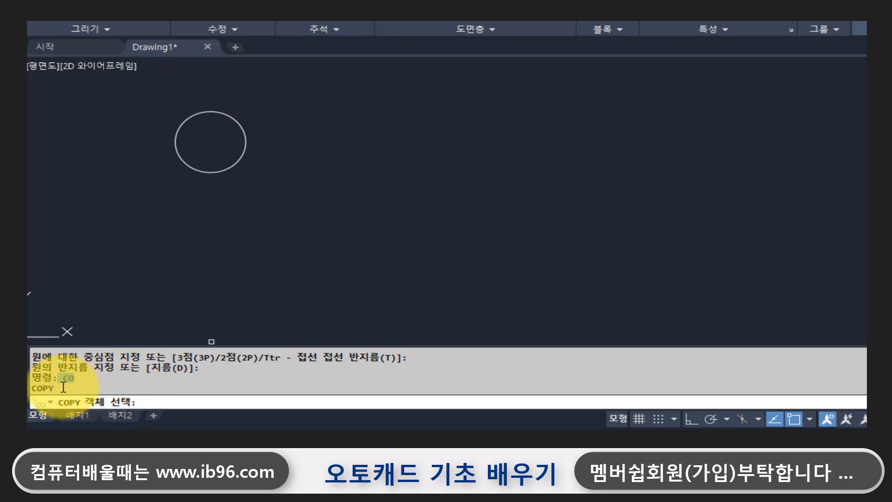
{"action": "left_click_drag", "start_coordinate": [61, 389], "coordinate": [30, 388]}
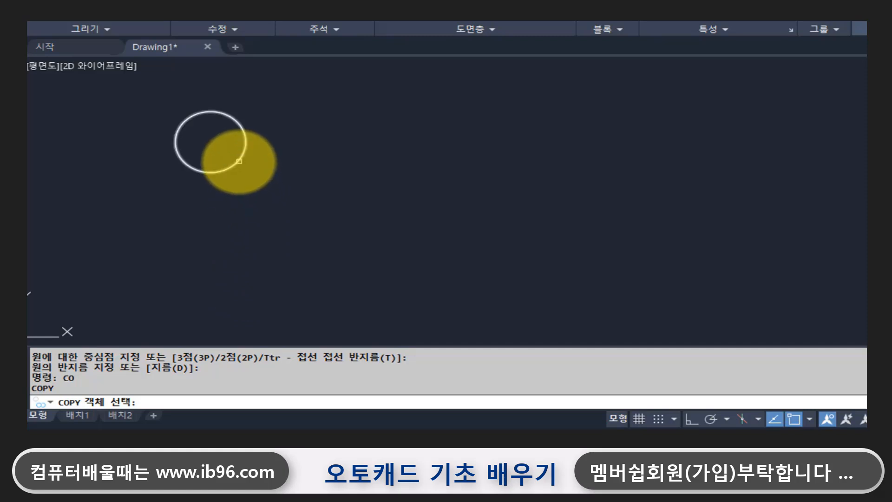
{"action": "left_click", "coordinate": [239, 161]}
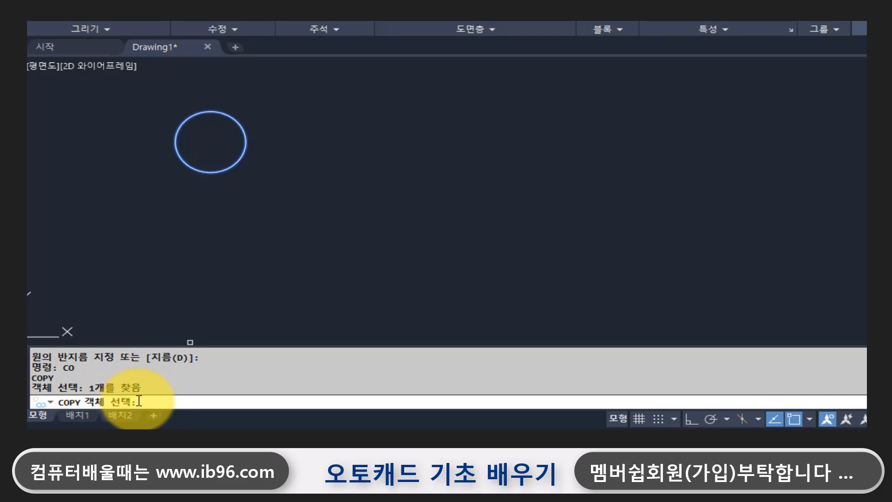
{"action": "key", "text": "Return"}
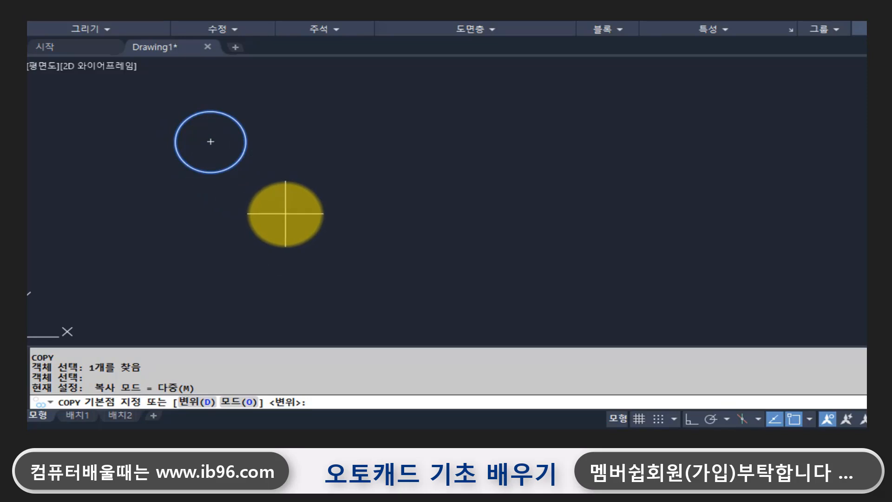
{"action": "left_click", "coordinate": [285, 214]}
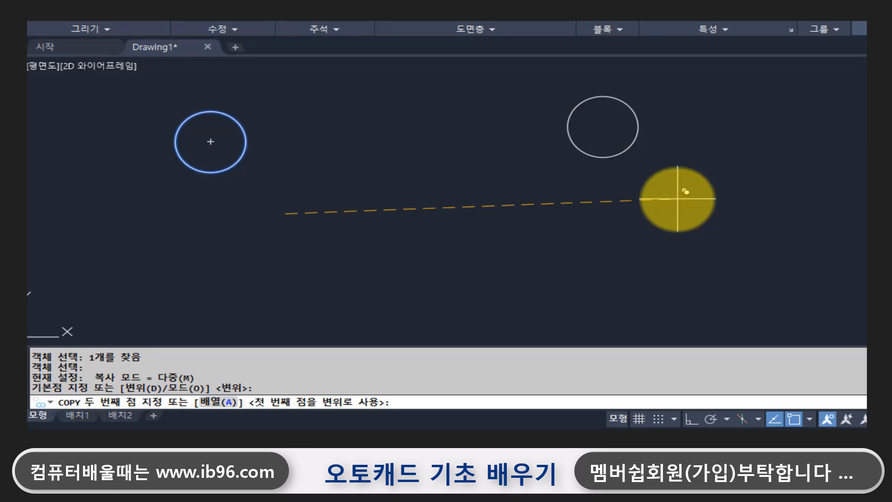
{"action": "left_click", "coordinate": [507, 186]}
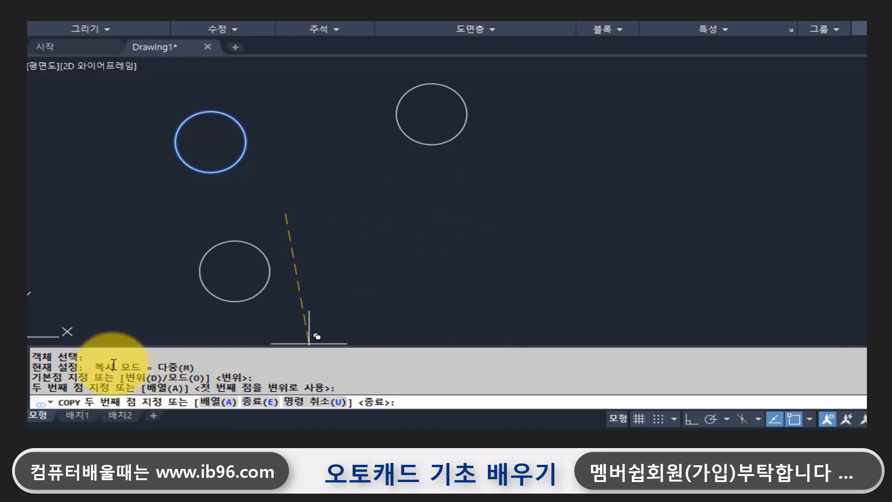
- Check the Multiple (M) copy mode, place seven more copies of the circle around the drawing, and finish Copy
{"action": "left_click_drag", "start_coordinate": [95, 367], "coordinate": [198, 365]}
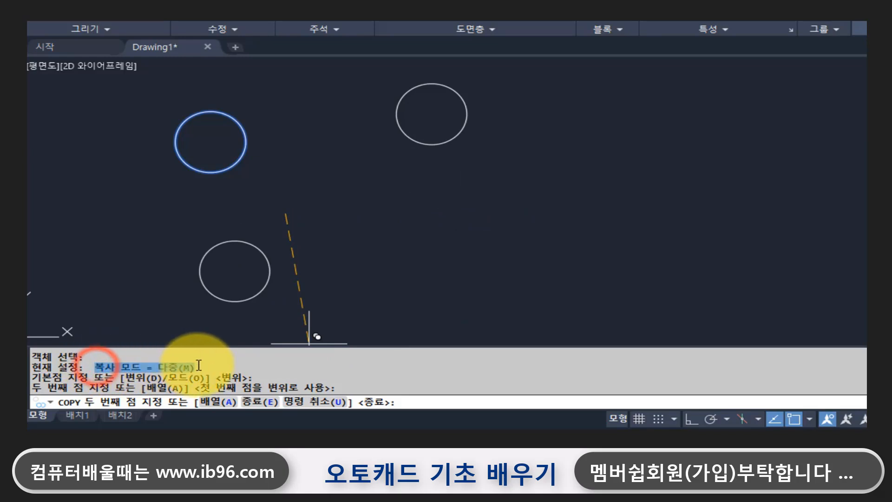
{"action": "left_click", "coordinate": [225, 370]}
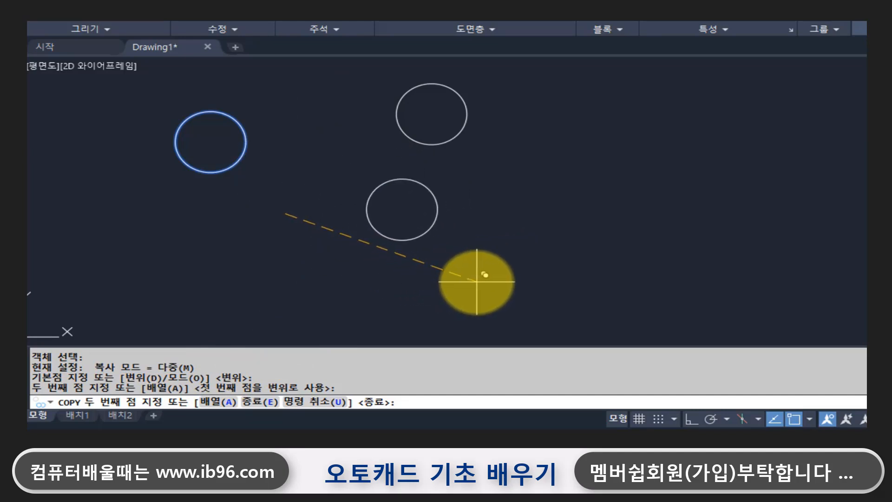
{"action": "left_click", "coordinate": [476, 282]}
{"action": "left_click", "coordinate": [652, 181]}
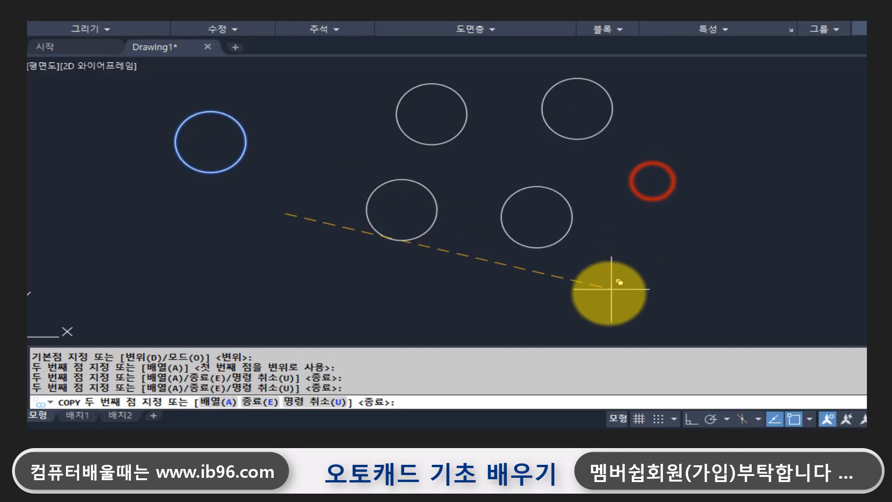
{"action": "left_click", "coordinate": [604, 299]}
{"action": "left_click", "coordinate": [773, 190]}
{"action": "left_click", "coordinate": [717, 293]}
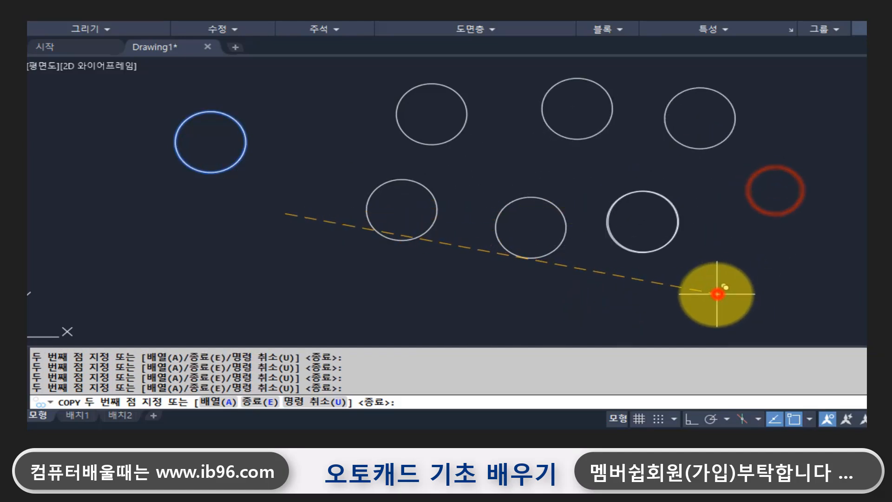
{"action": "left_click", "coordinate": [327, 306]}
{"action": "left_click", "coordinate": [171, 322]}
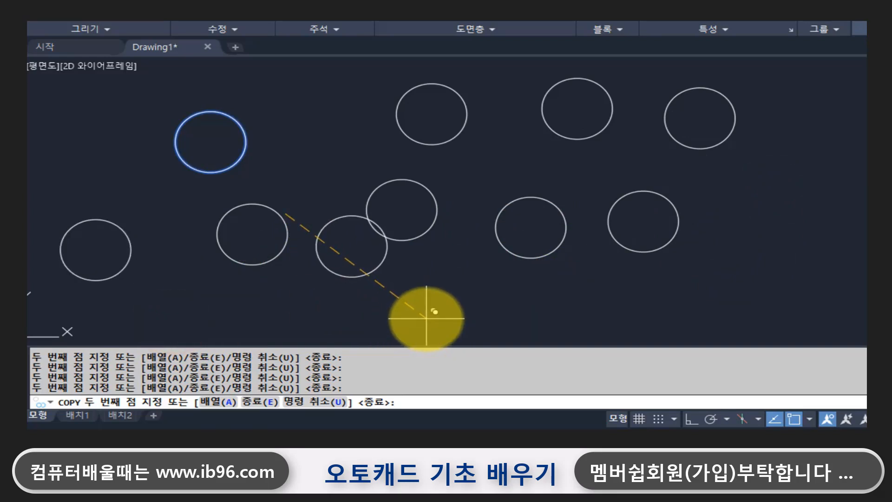
{"action": "key", "text": "Return"}
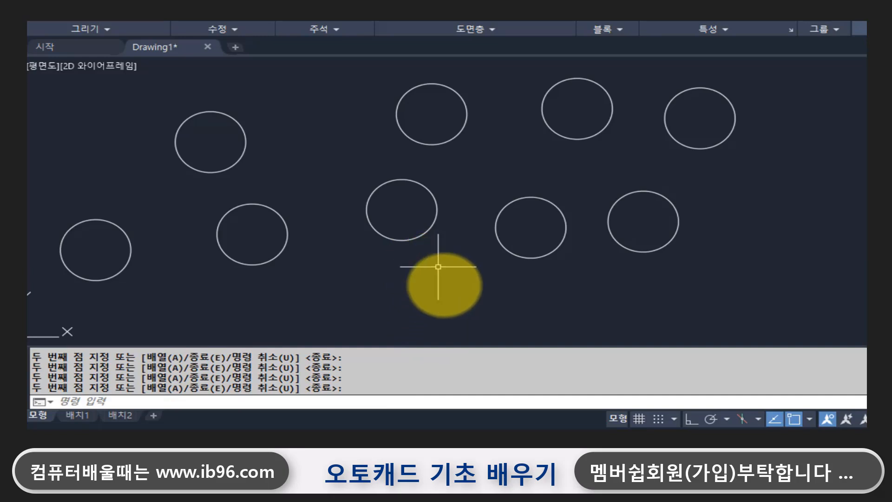
- Erase (E) the eight copied circles in two passes with crossing selections, keeping only the original circle at the upper left
{"action": "type", "text": "e"}
{"action": "key", "text": "Return"}
{"action": "left_click", "coordinate": [768, 288]}
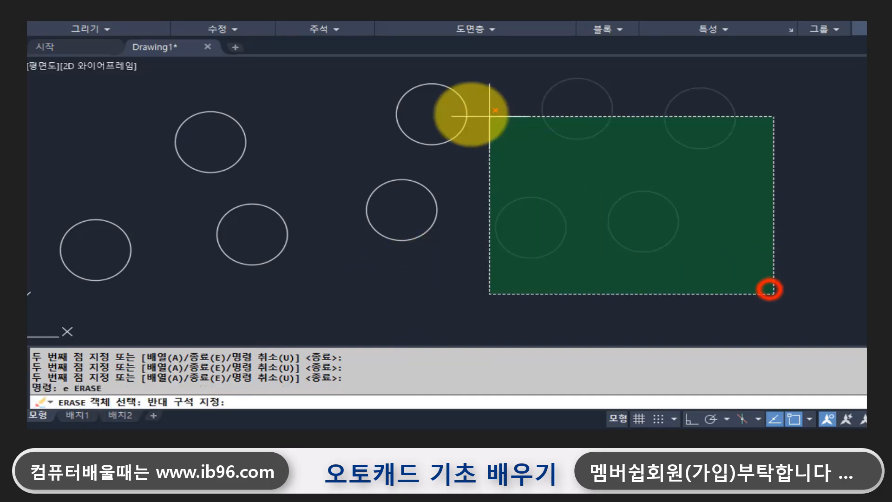
{"action": "left_click", "coordinate": [400, 99]}
{"action": "key", "text": "Return"}
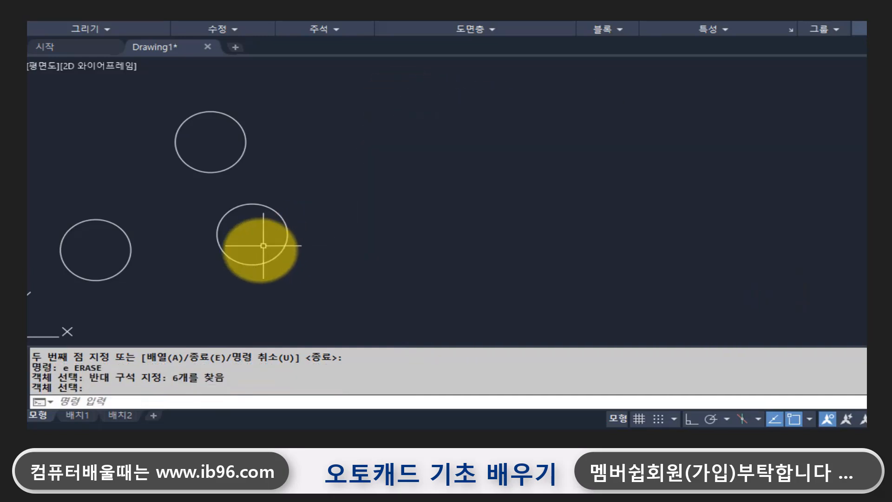
{"action": "key", "text": "Return"}
{"action": "left_click", "coordinate": [336, 274]}
{"action": "left_click", "coordinate": [94, 231]}
{"action": "key", "text": "Return"}
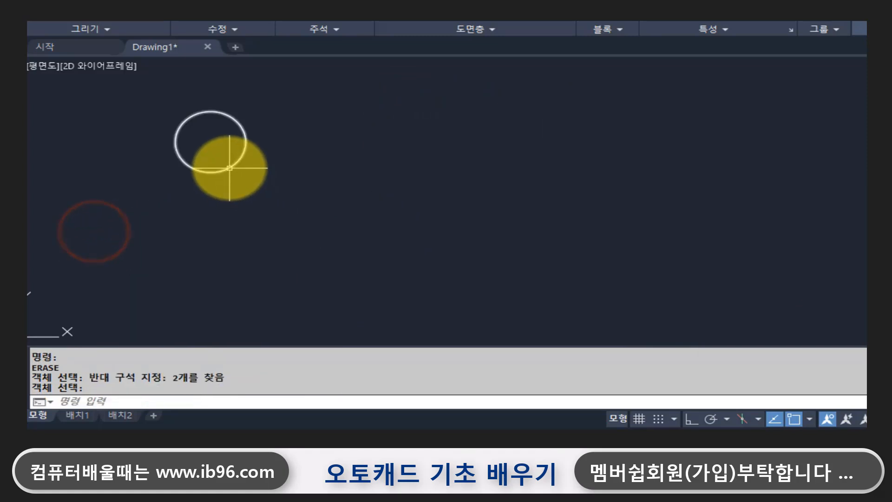
- Examine the remaining circle's grip points and check which object snap modes are enabled
{"action": "key", "text": "Return"}
{"action": "left_click", "coordinate": [230, 166]}
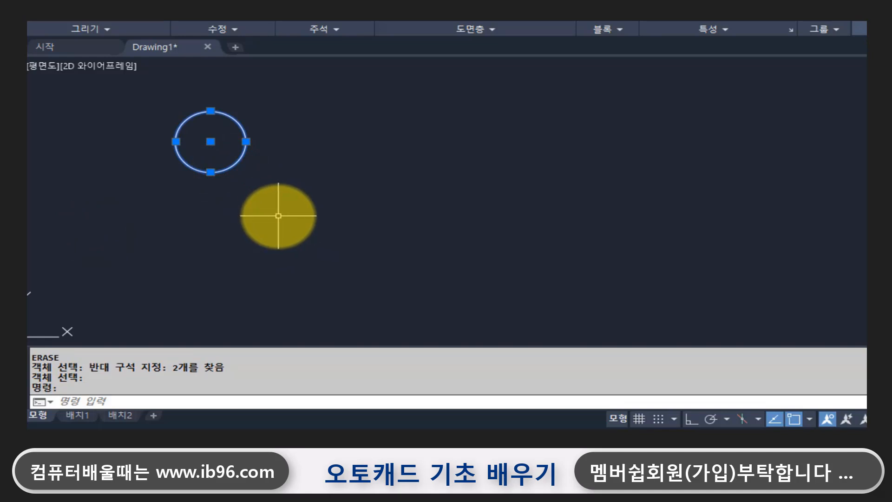
{"action": "key", "text": "Escape"}
{"action": "left_click", "coordinate": [241, 164]}
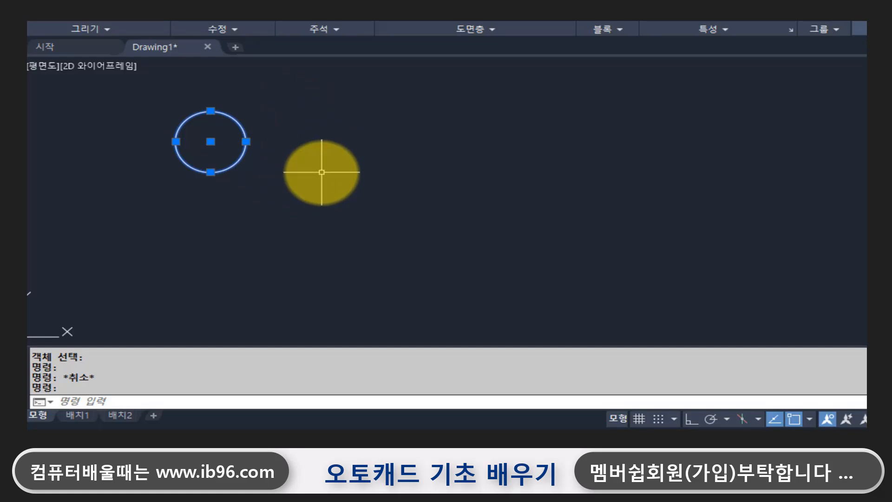
{"action": "key", "text": "Escape"}
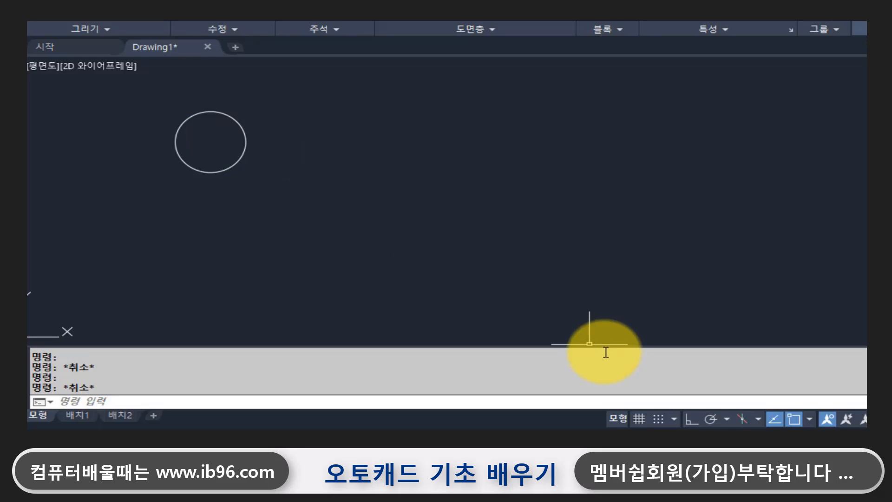
{"action": "right_click", "coordinate": [793, 421]}
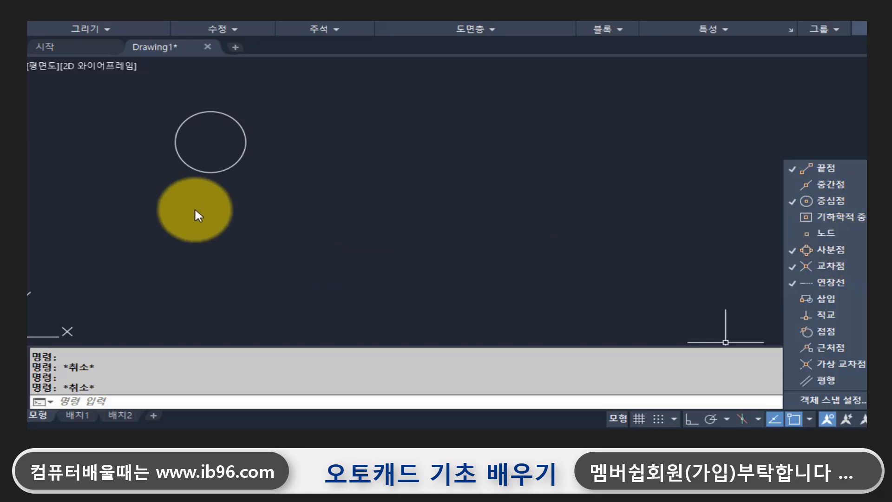
{"action": "left_click", "coordinate": [213, 244]}
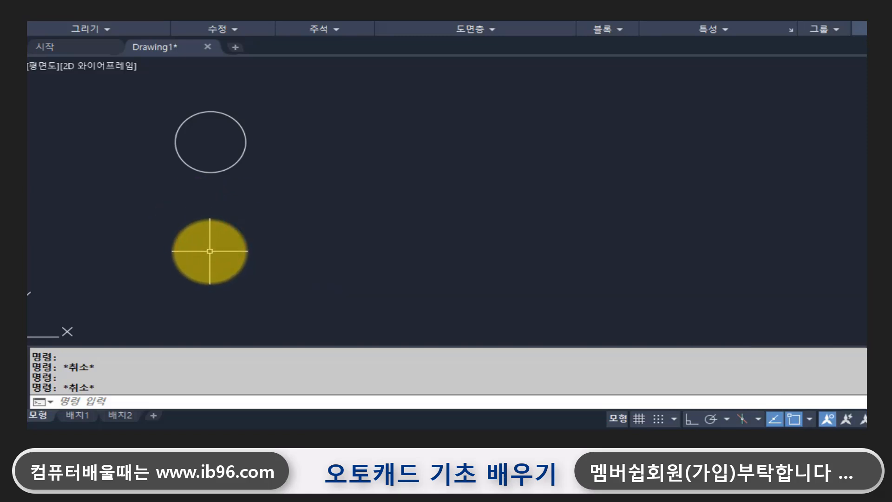
- Copy (CO) the circle from its left quadrant to successive right quadrants four times, forming a horizontal row of five touching circles
{"action": "type", "text": "co"}
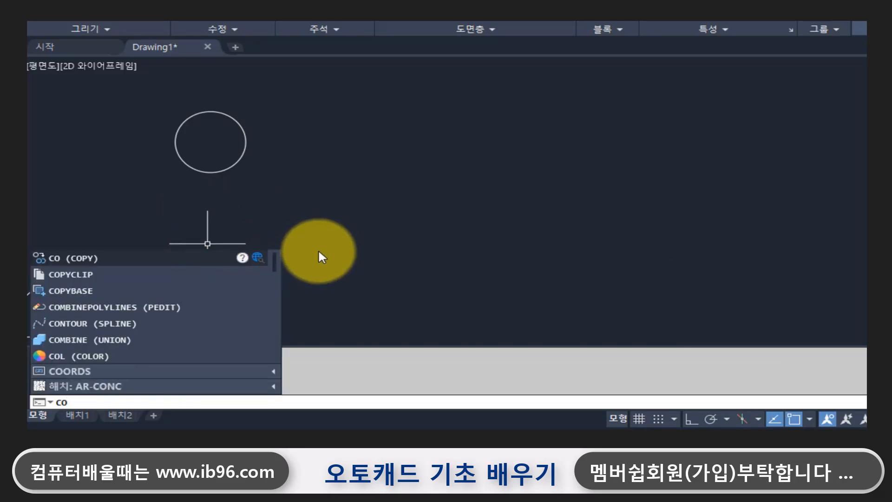
{"action": "key", "text": "Return"}
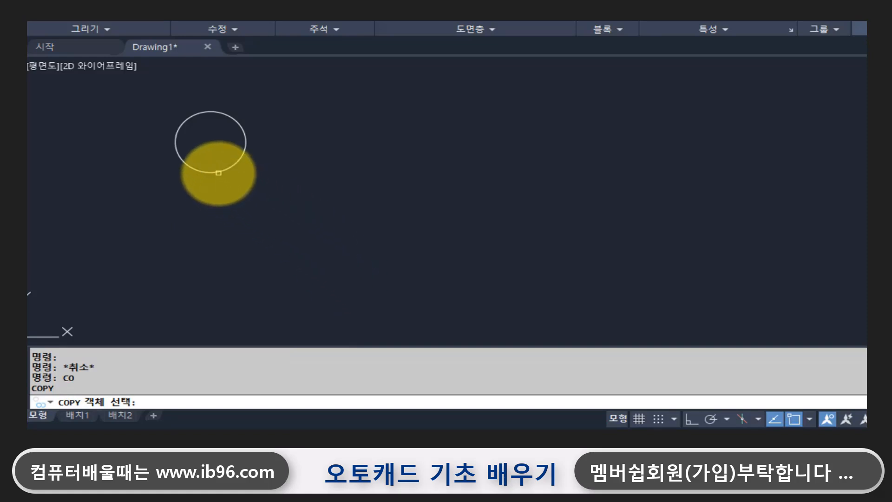
{"action": "left_click", "coordinate": [218, 169]}
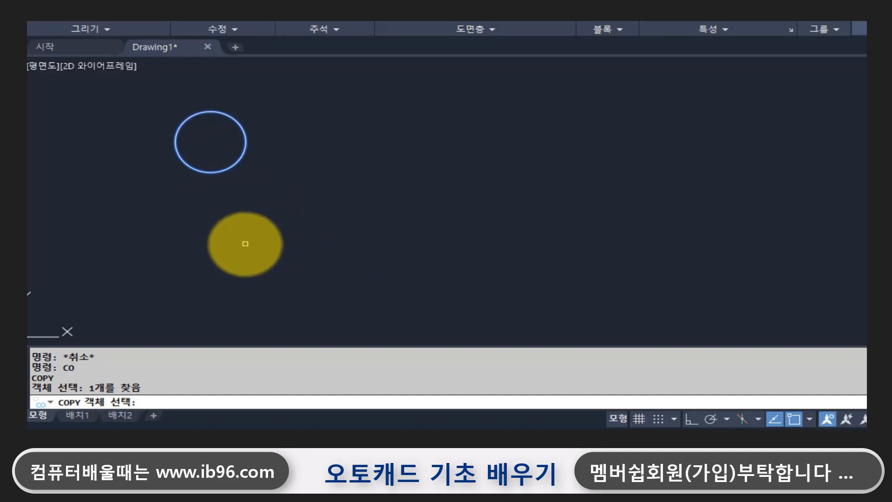
{"action": "key", "text": "Return"}
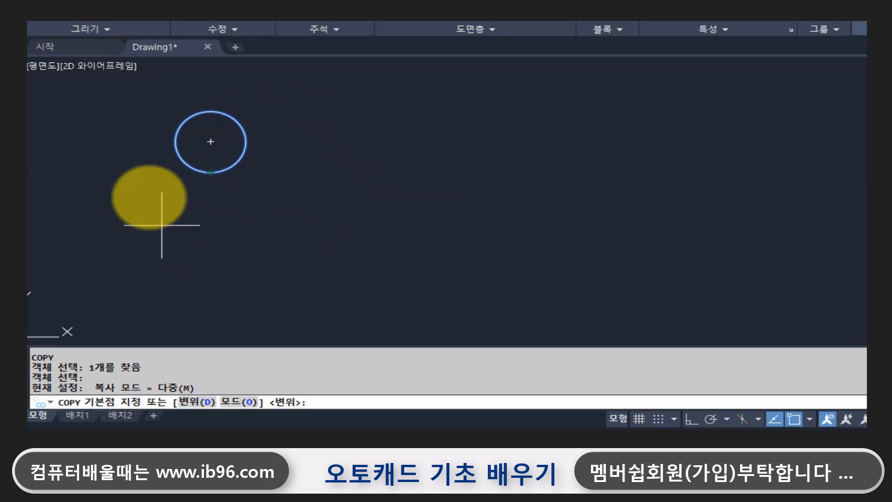
{"action": "left_click", "coordinate": [175, 141]}
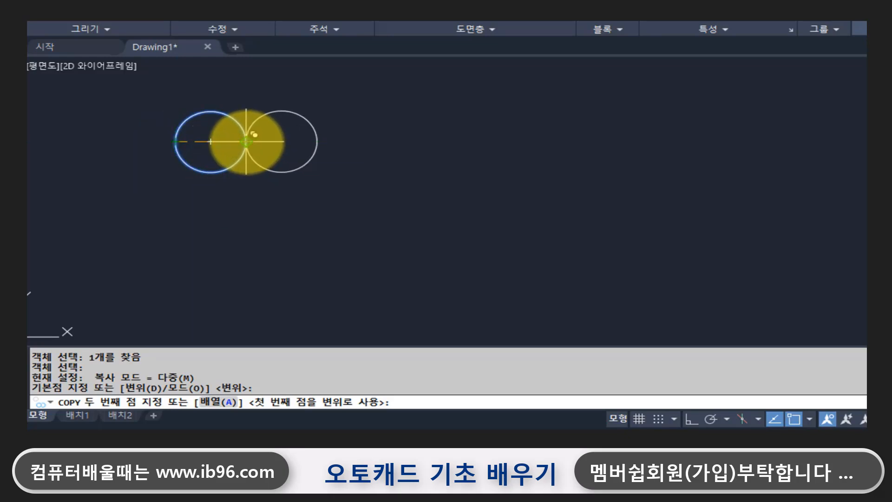
{"action": "left_click", "coordinate": [247, 141]}
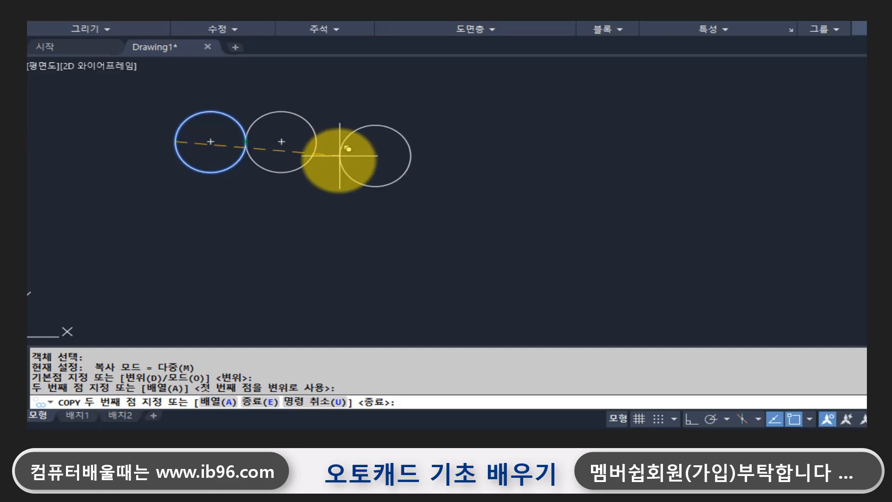
{"action": "left_click", "coordinate": [317, 141]}
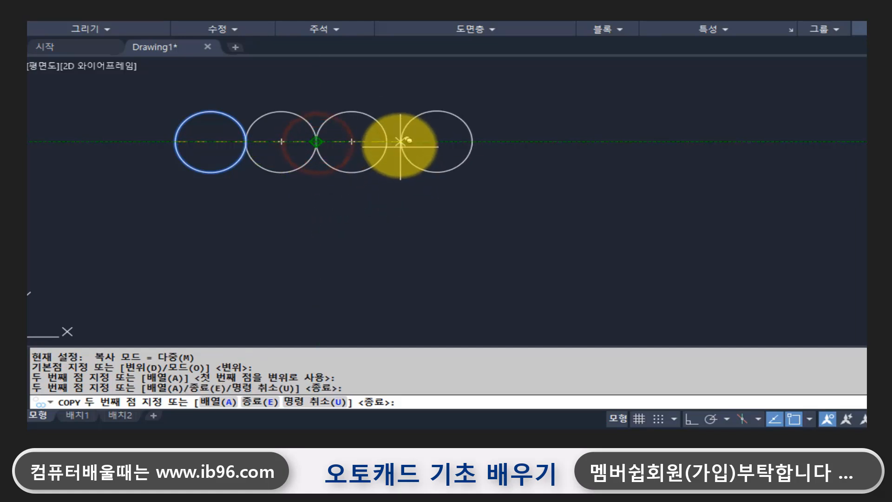
{"action": "left_click", "coordinate": [387, 141]}
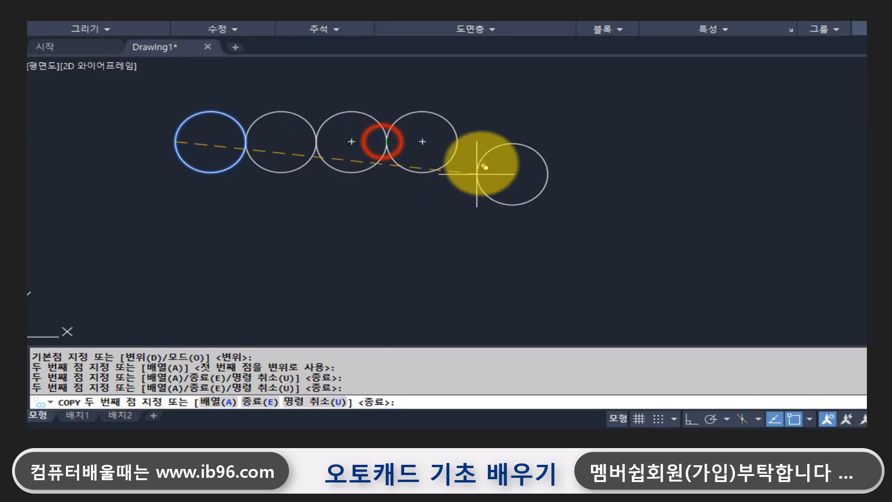
{"action": "left_click", "coordinate": [458, 141]}
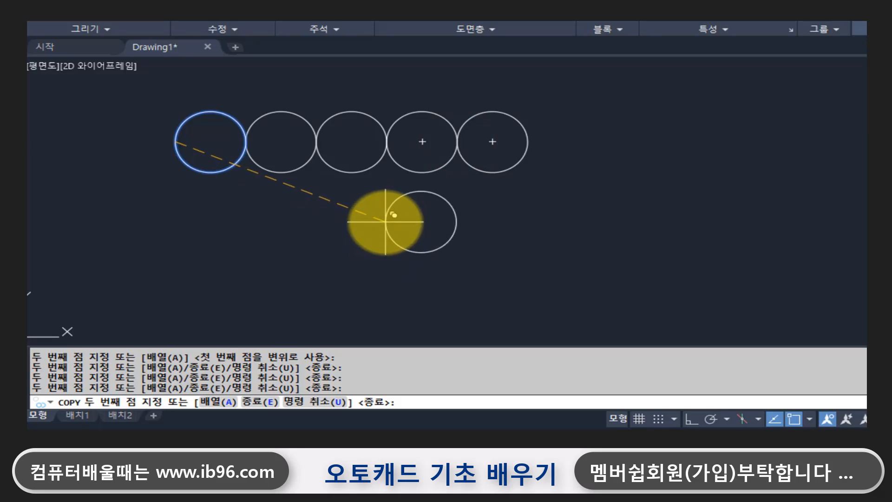
{"action": "key", "text": "Return"}
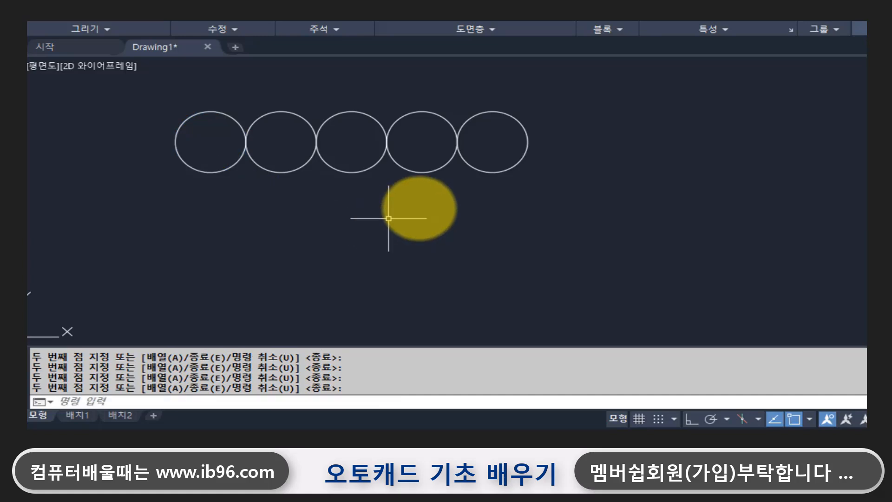
{"action": "left_click", "coordinate": [533, 177]}
{"action": "left_click", "coordinate": [221, 154]}
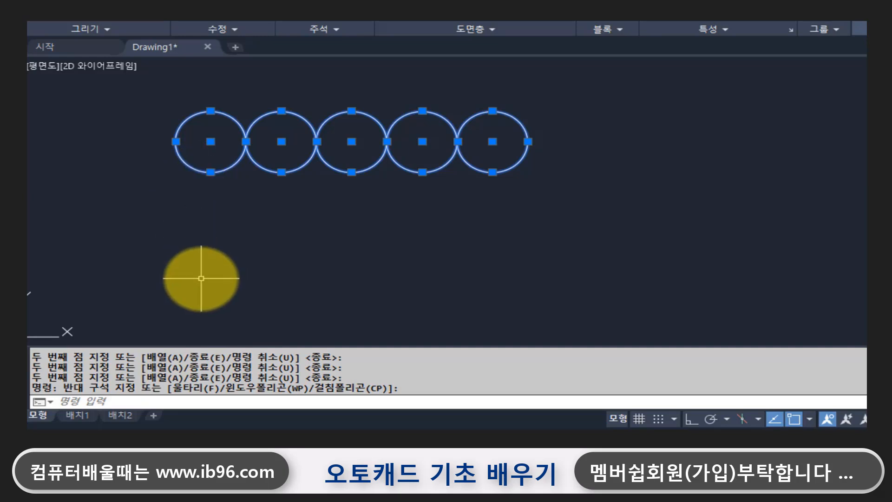
{"action": "key", "text": "Escape"}
{"action": "key", "text": "Escape"}
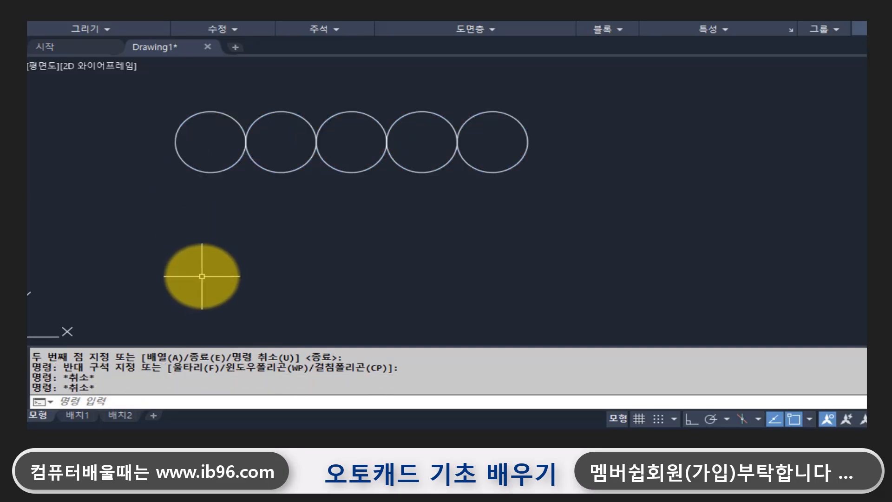
- Start Copy (CO) and select all five circles of the row as the objects to copy
{"action": "type", "text": "co"}
{"action": "key", "text": "Return"}
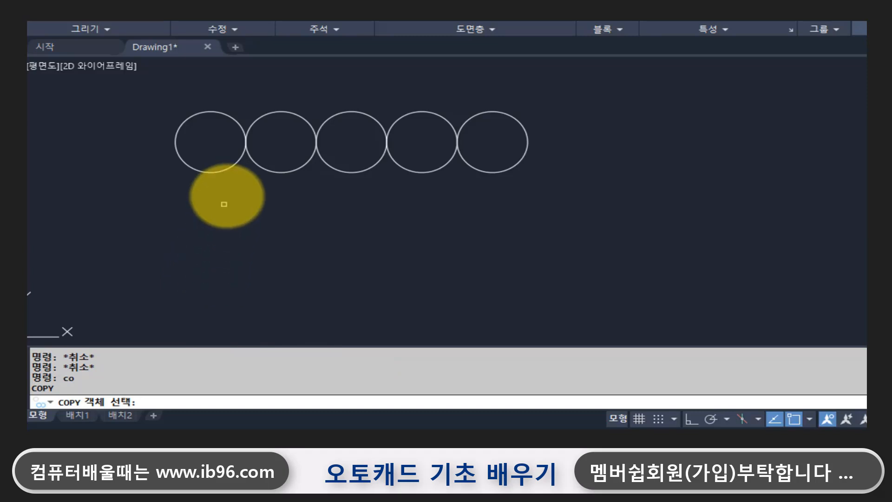
{"action": "left_click", "coordinate": [225, 169]}
{"action": "left_click", "coordinate": [267, 169]}
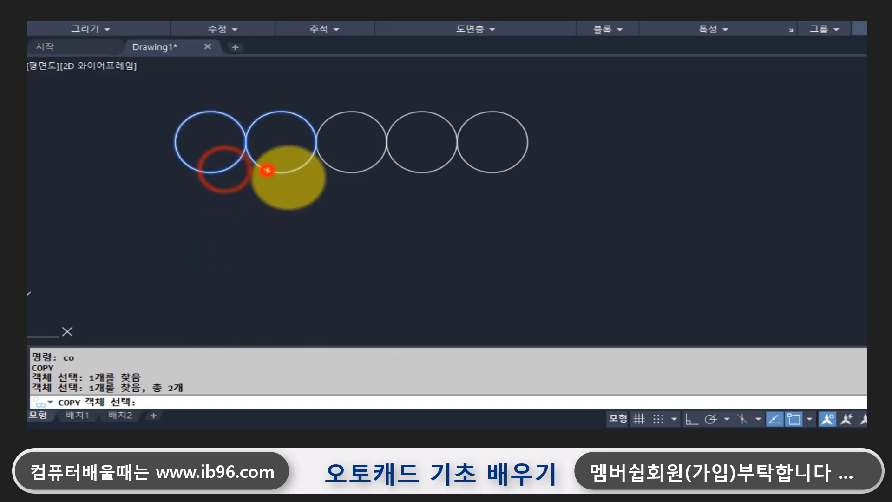
{"action": "left_click", "coordinate": [582, 188]}
{"action": "left_click", "coordinate": [189, 154]}
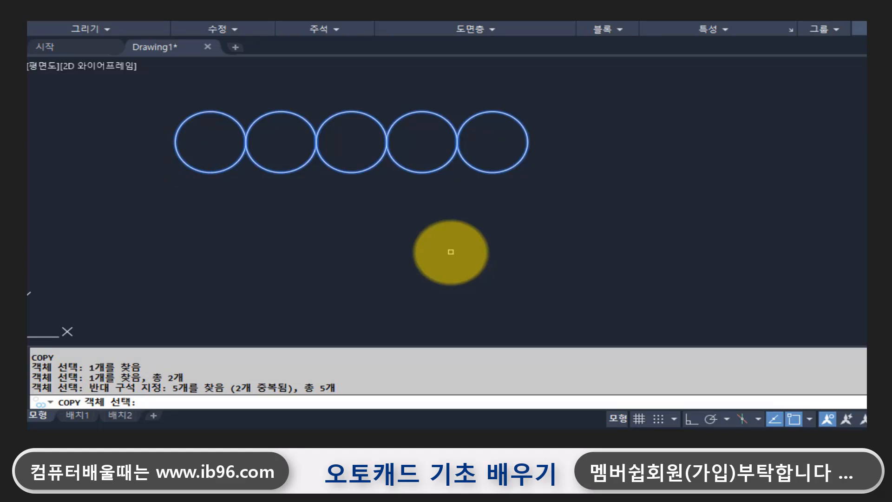
{"action": "key", "text": "Return"}
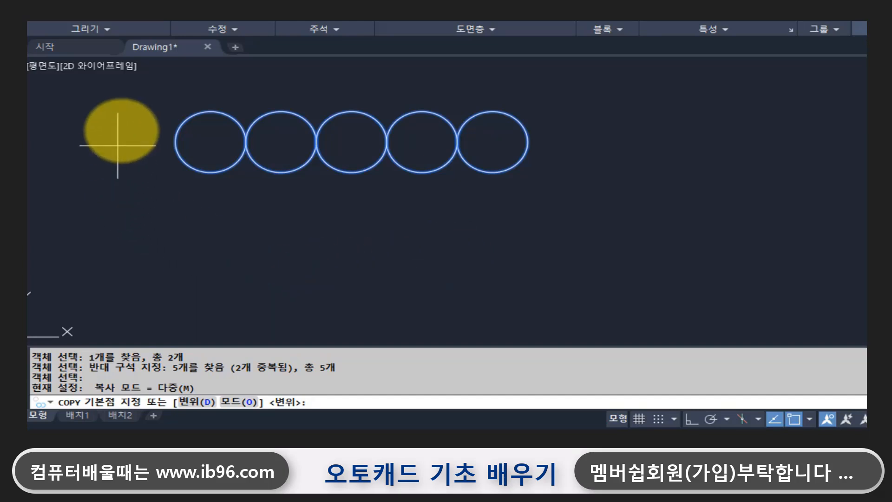
- Copy the row downward three times from the first circle's top quadrant to successive bottom quadrants, forming four touching rows, and finish Copy
{"action": "left_click", "coordinate": [211, 111]}
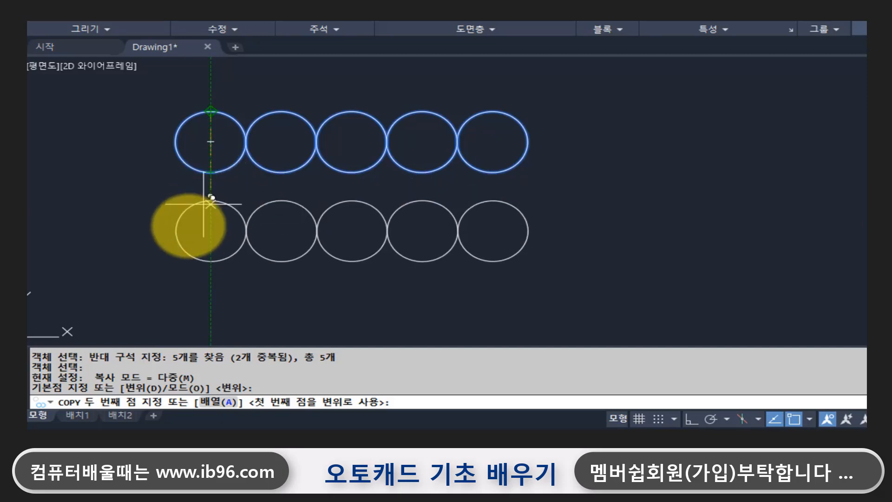
{"action": "left_click", "coordinate": [211, 172]}
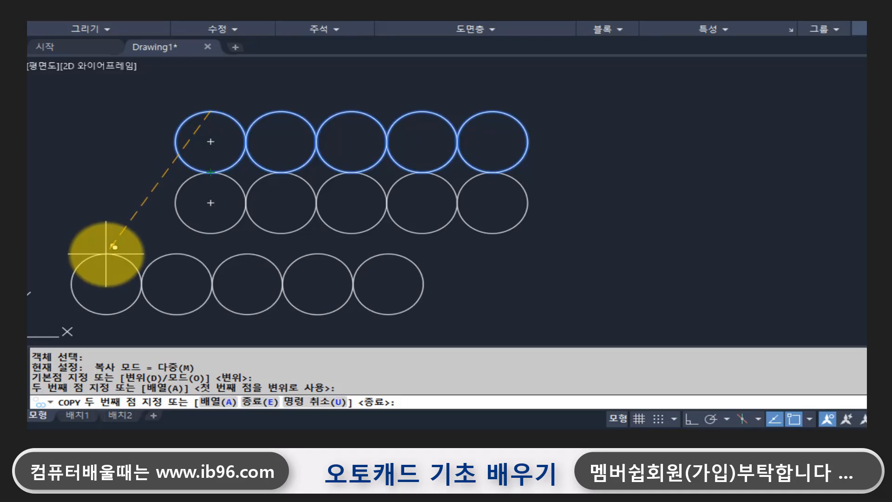
{"action": "left_click", "coordinate": [210, 233]}
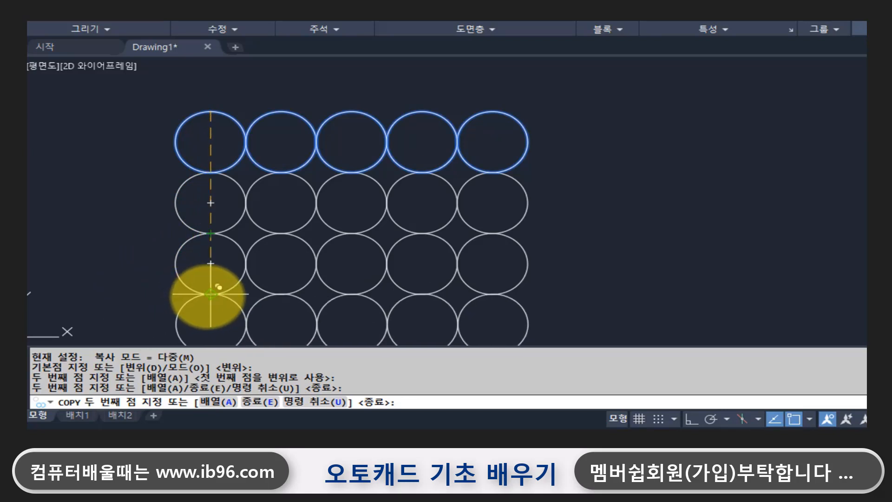
{"action": "middle_click_drag", "start_coordinate": [210, 290], "coordinate": [213, 259]}
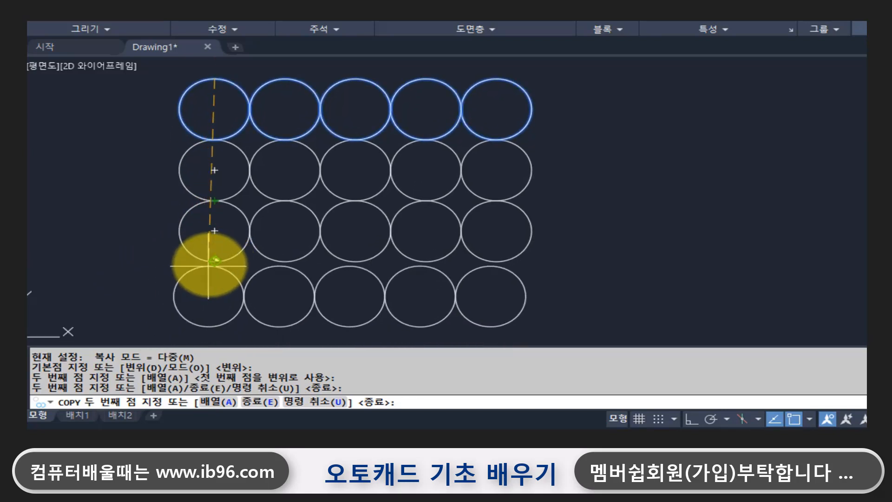
{"action": "left_click", "coordinate": [213, 261]}
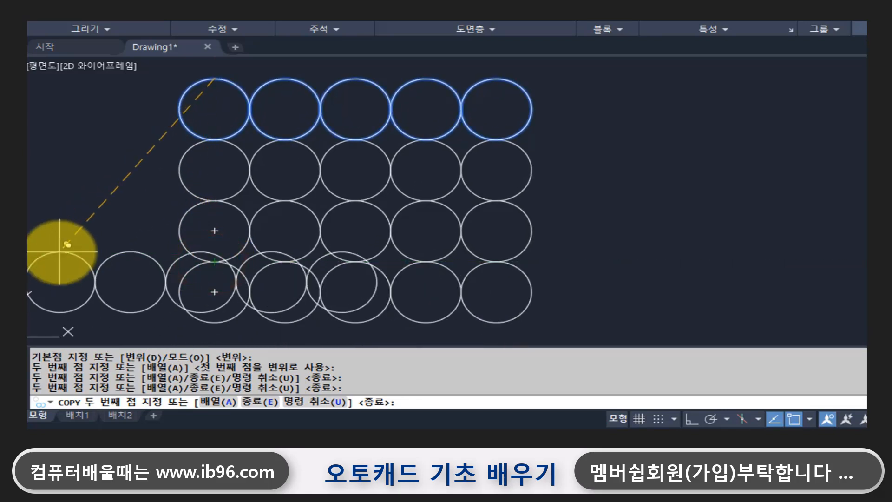
{"action": "key", "text": "Return"}
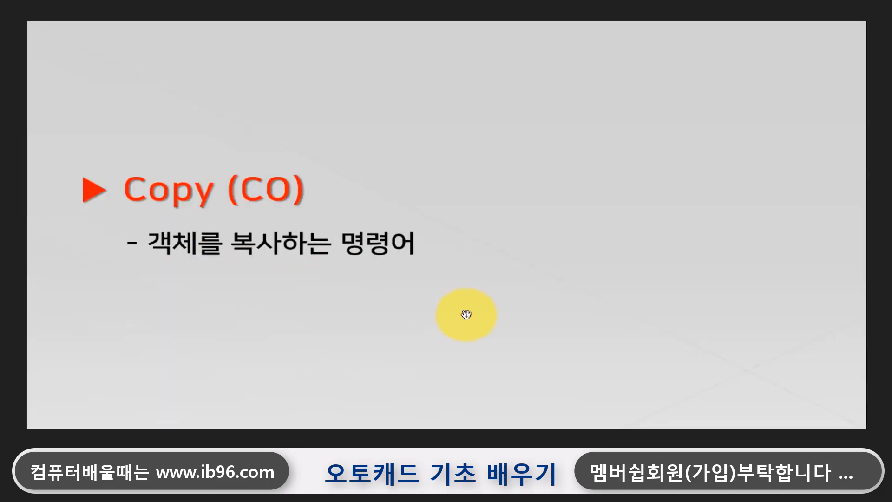
{"action": "left_click", "coordinate": [465, 314]}
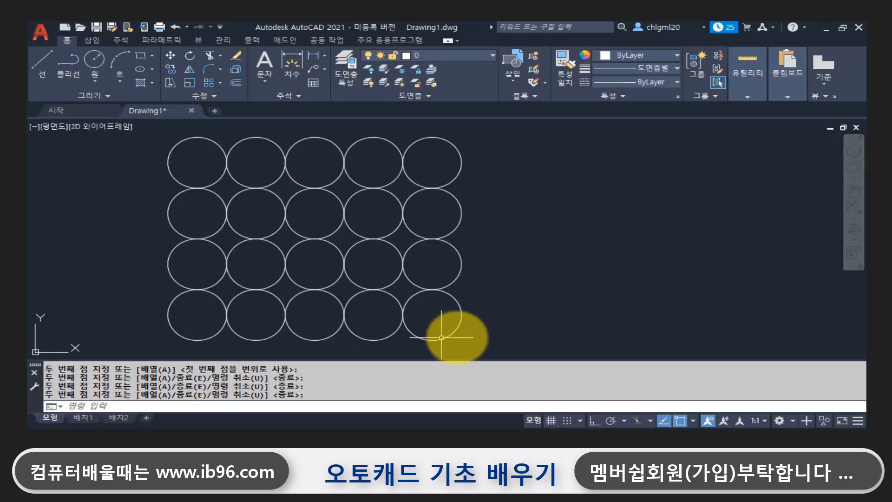
- Select the whole grid of circles with a crossing selection and erase (E) it
{"action": "left_click", "coordinate": [467, 335]}
{"action": "left_click", "coordinate": [111, 172]}
{"action": "type", "text": "e"}
{"action": "key", "text": "Return"}
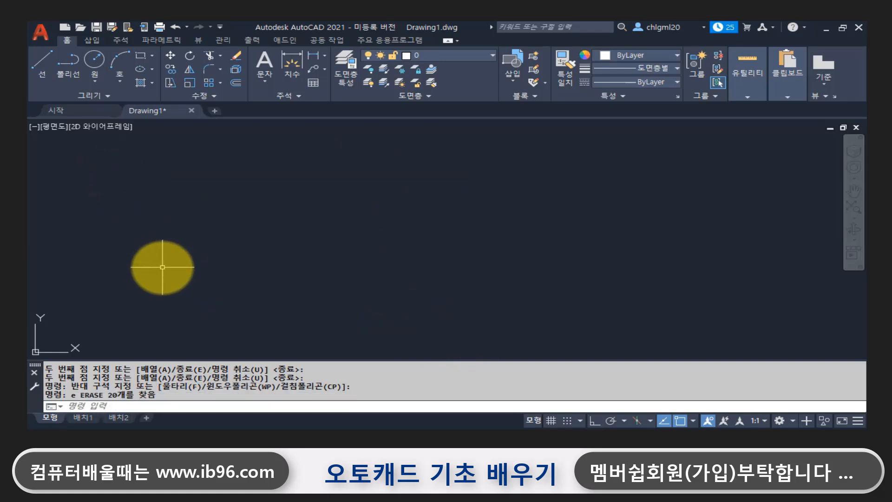
{"action": "key", "text": "Escape"}
{"action": "key", "text": "Escape"}
- Draw a new circle (C) freehand in the upper left area of the empty drawing
{"action": "type", "text": "c"}
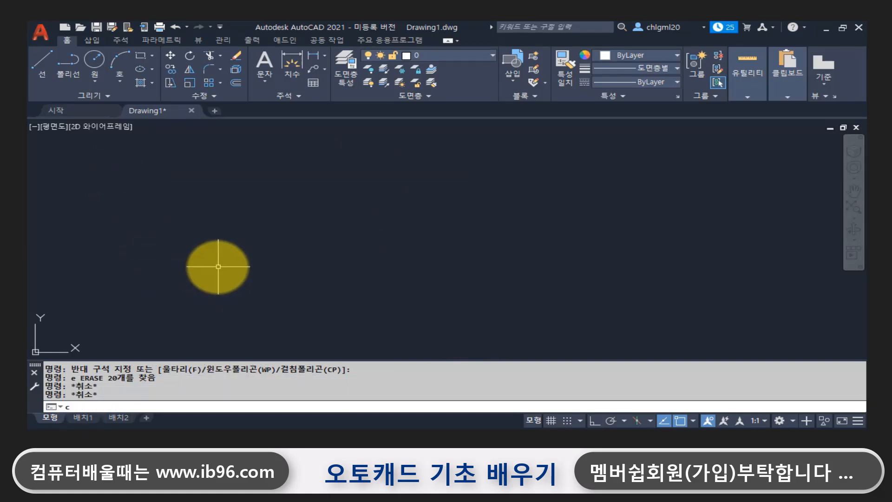
{"action": "key", "text": "Return"}
{"action": "left_click", "coordinate": [163, 199]}
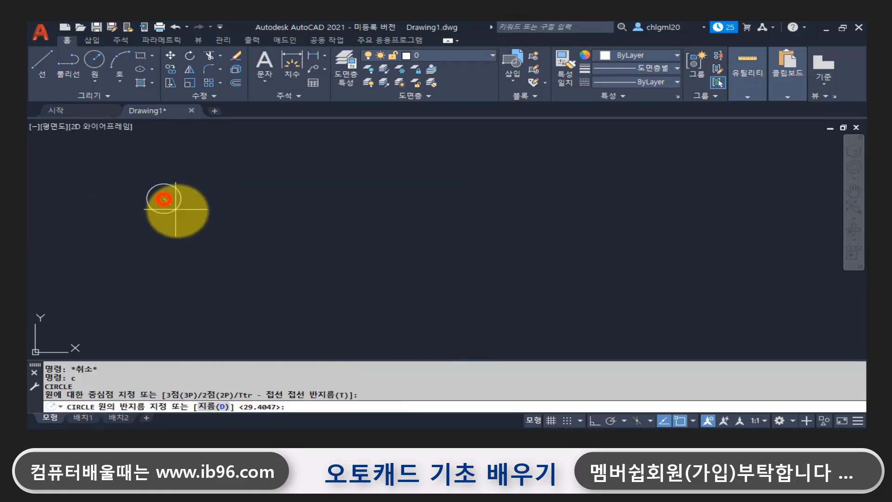
{"action": "left_click", "coordinate": [187, 218]}
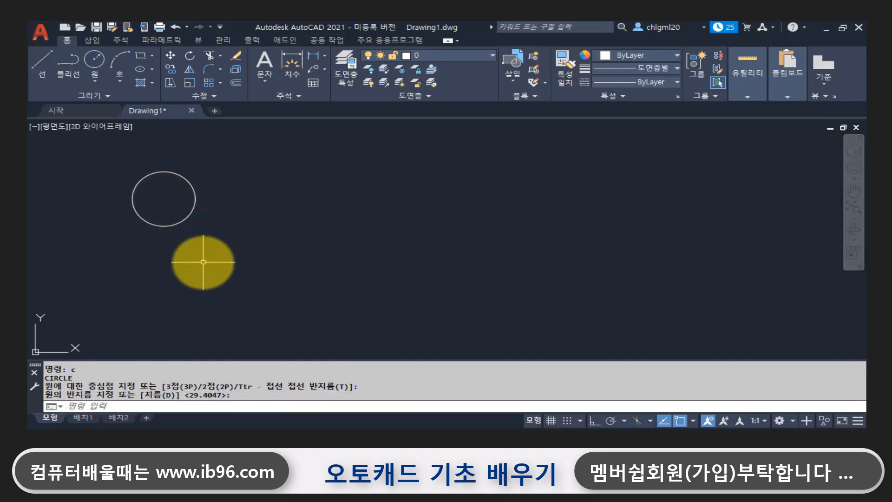
- Move (M) the circle freely to the right into the middle of the drawing, using an arbitrary base point below it
{"action": "type", "text": "m"}
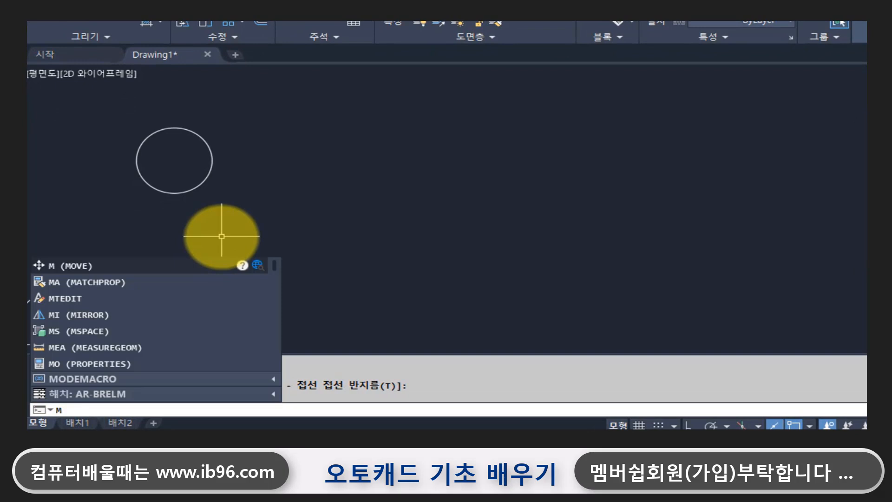
{"action": "key", "text": "Return"}
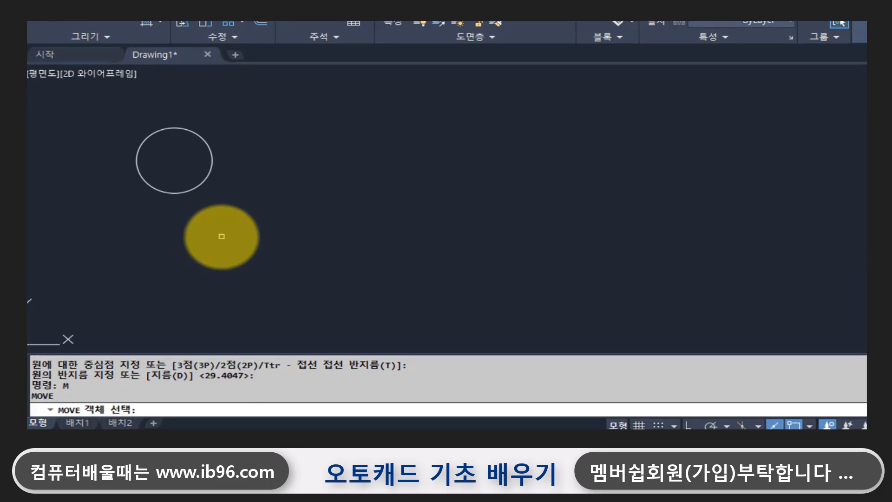
{"action": "left_click_drag", "start_coordinate": [60, 386], "coordinate": [31, 398]}
{"action": "left_click", "coordinate": [66, 399]}
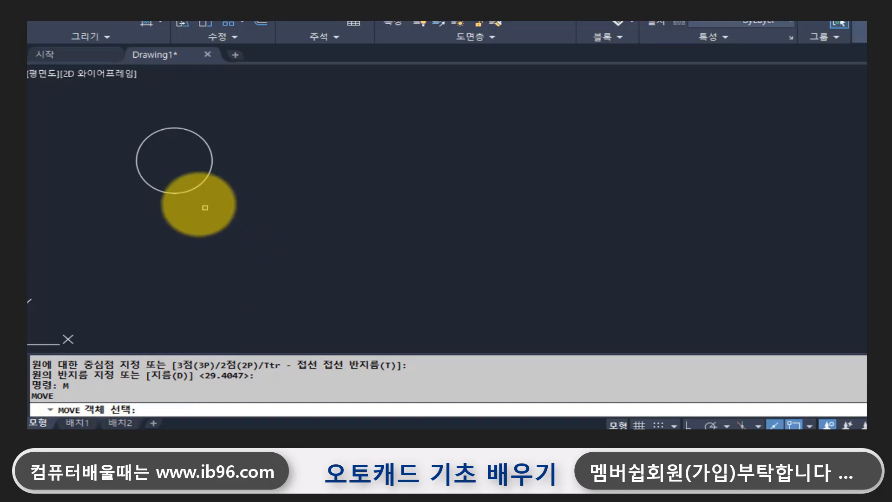
{"action": "left_click", "coordinate": [193, 190]}
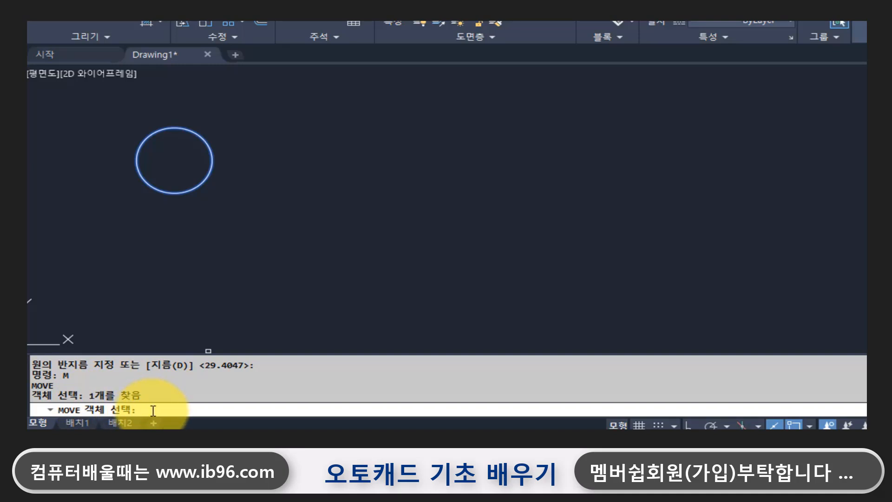
{"action": "key", "text": "Return"}
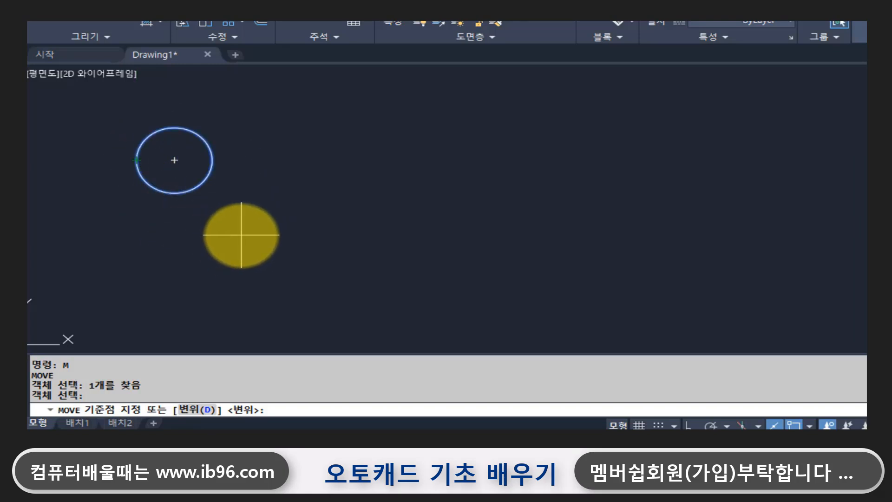
{"action": "left_click", "coordinate": [241, 236]}
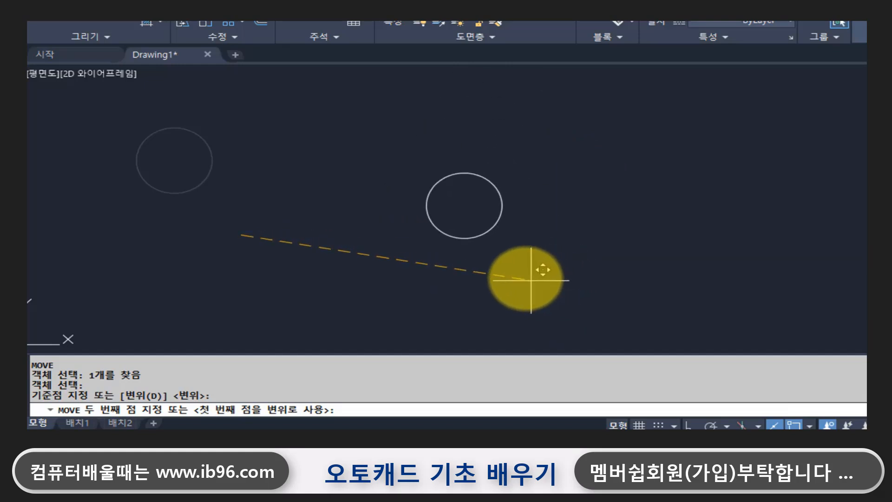
{"action": "left_click", "coordinate": [499, 260]}
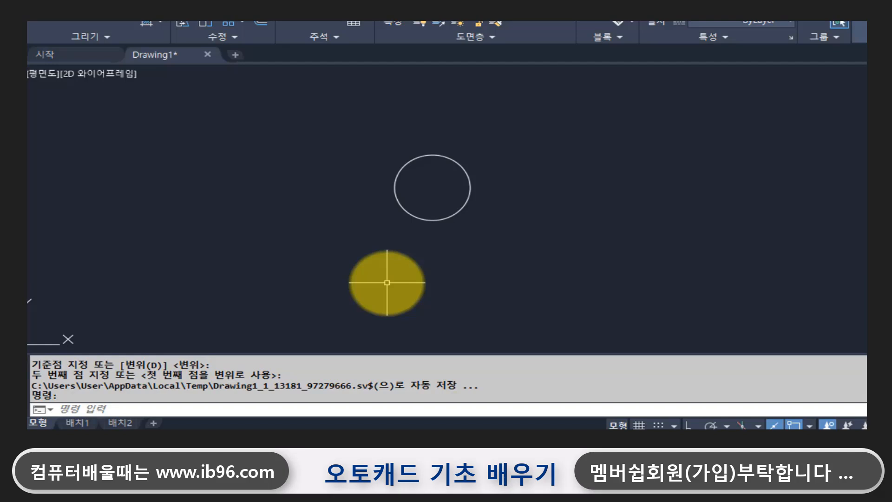
- Repeat Move to bring the circle back to the upper left area of the drawing, using a free base point
{"action": "key", "text": "Return"}
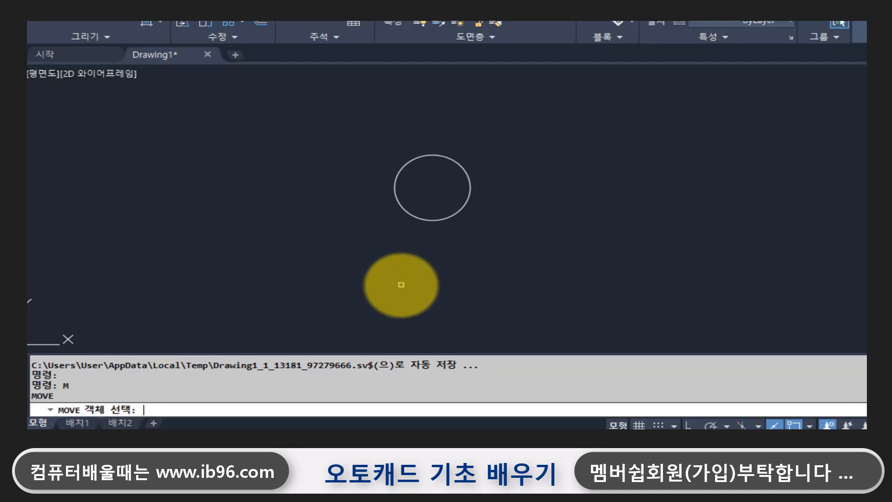
{"action": "left_click", "coordinate": [432, 219]}
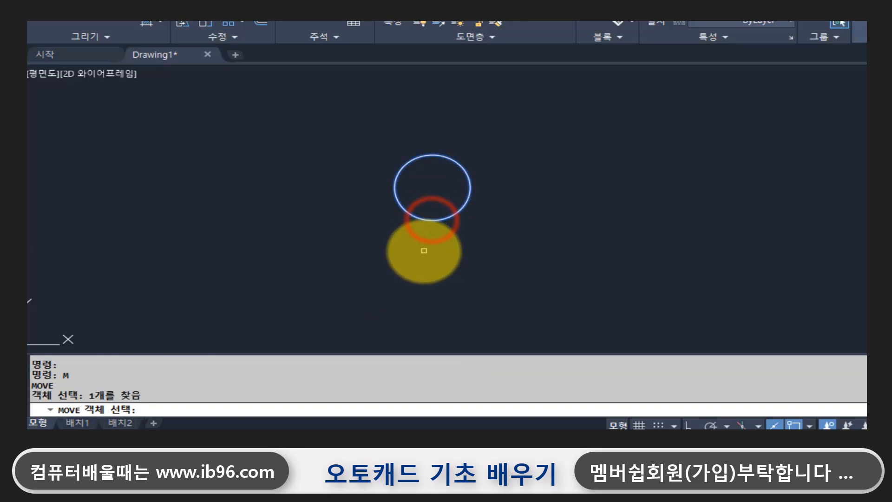
{"action": "key", "text": "Return"}
{"action": "left_click", "coordinate": [420, 256]}
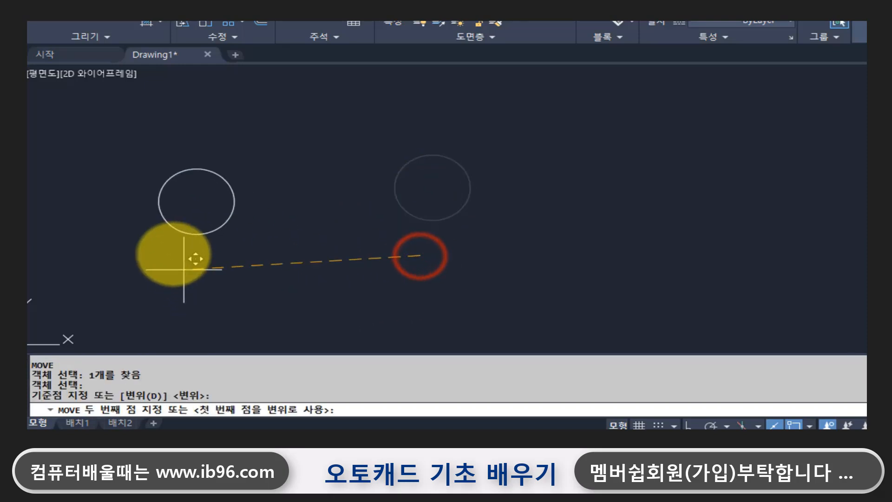
{"action": "left_click", "coordinate": [161, 205]}
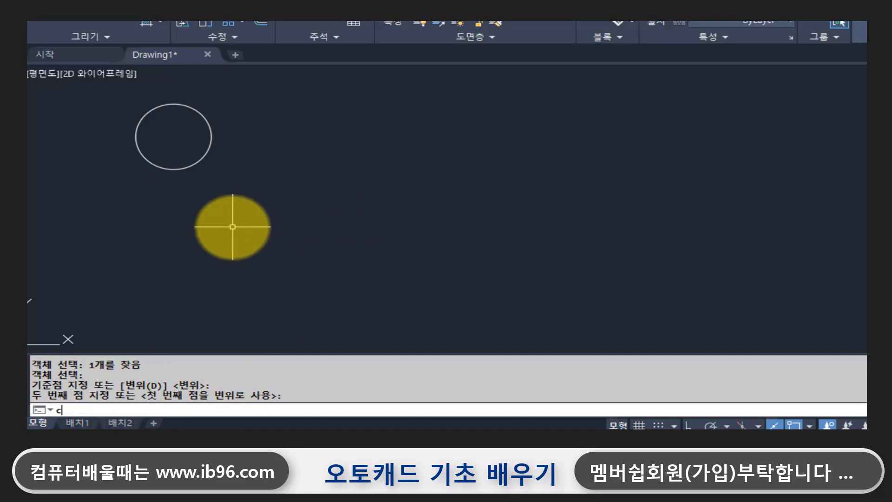
- Copy (CO) the circle four times from its left quadrant to successive right quadrants, forming a row of five touching circles
{"action": "type", "text": "o"}
{"action": "key", "text": "Return"}
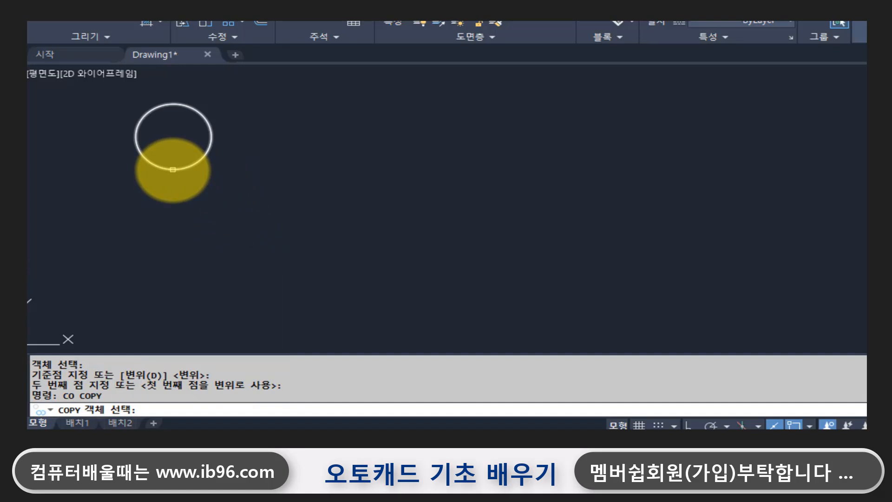
{"action": "left_click", "coordinate": [173, 169]}
{"action": "key", "text": "Return"}
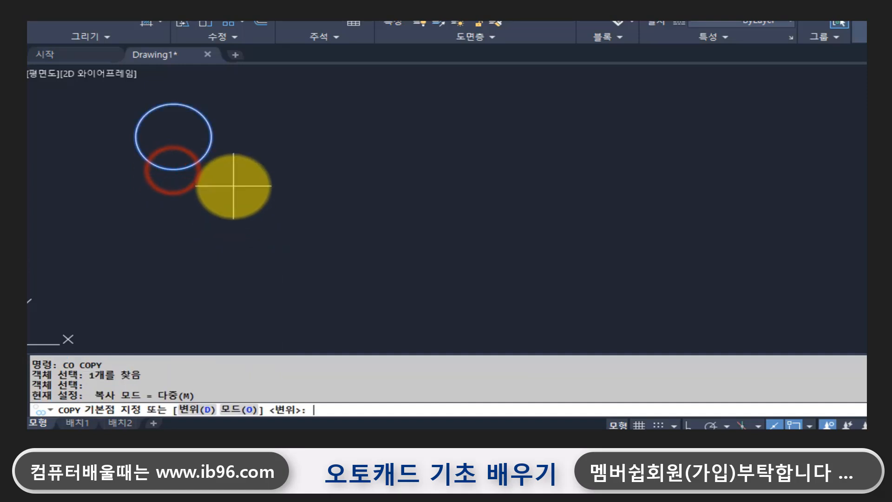
{"action": "left_click", "coordinate": [135, 138]}
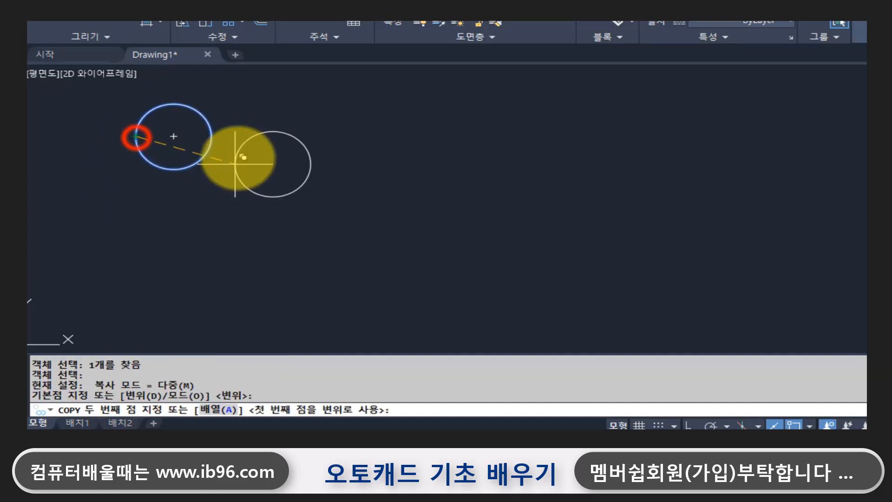
{"action": "left_click", "coordinate": [213, 137]}
{"action": "left_click", "coordinate": [287, 137]}
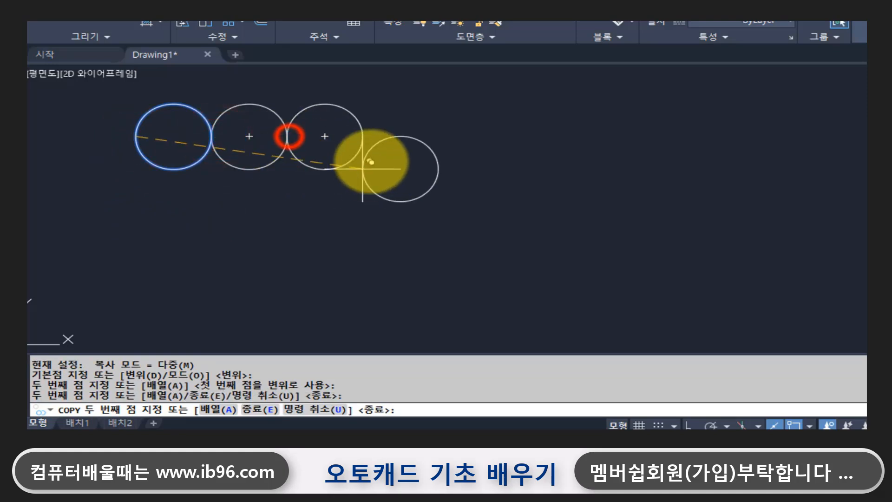
{"action": "left_click", "coordinate": [364, 137]}
{"action": "left_click", "coordinate": [439, 137]}
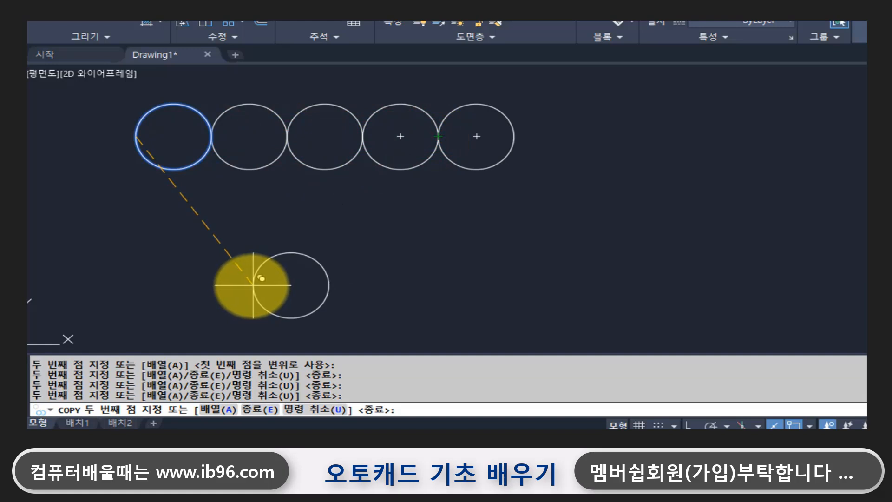
{"action": "key", "text": "Return"}
- Copy the whole row downward three times from the first circle's top quadrant to successive bottom quadrants, forming four touching rows
{"action": "key", "text": "Return"}
{"action": "left_click", "coordinate": [511, 193]}
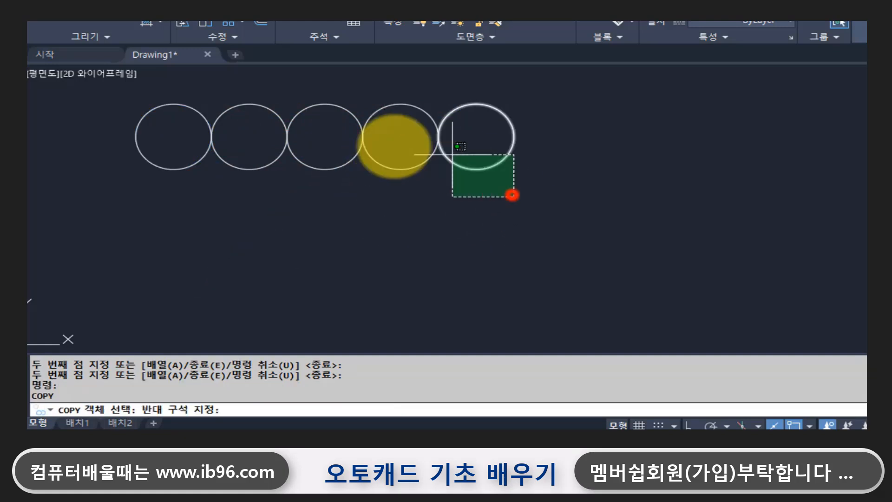
{"action": "left_click", "coordinate": [146, 143]}
{"action": "key", "text": "Return"}
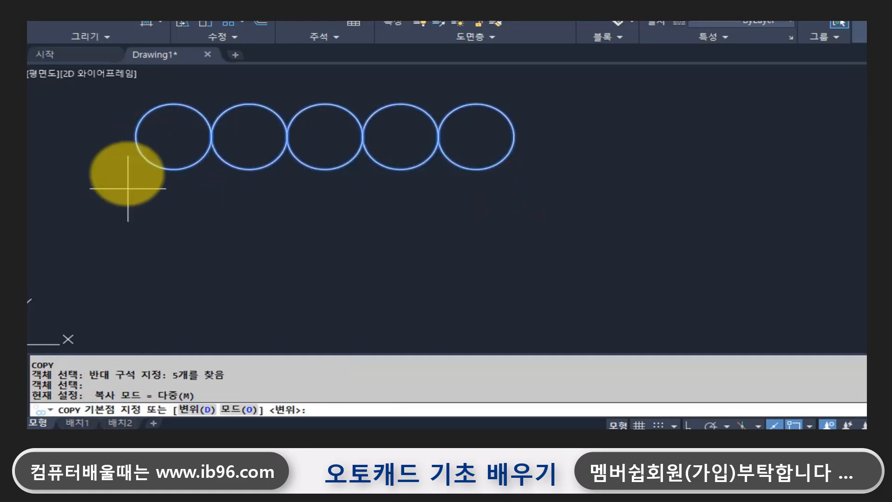
{"action": "left_click", "coordinate": [174, 104]}
{"action": "left_click", "coordinate": [174, 169]}
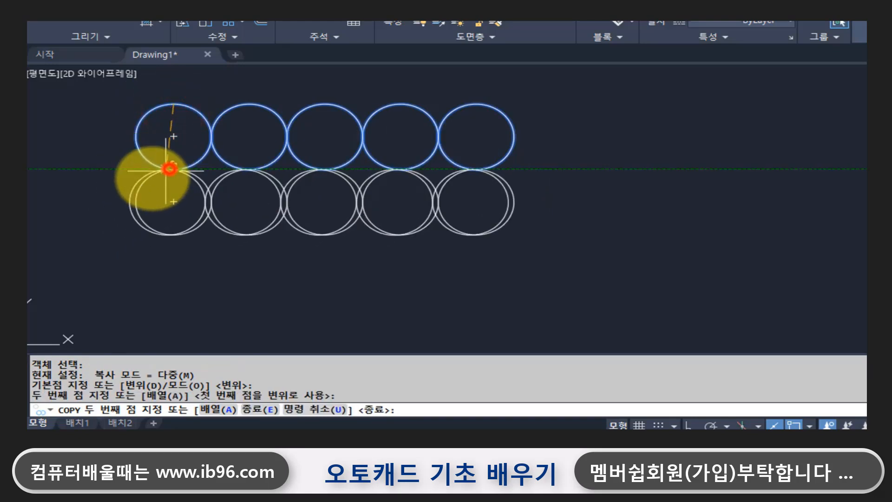
{"action": "left_click", "coordinate": [173, 234]}
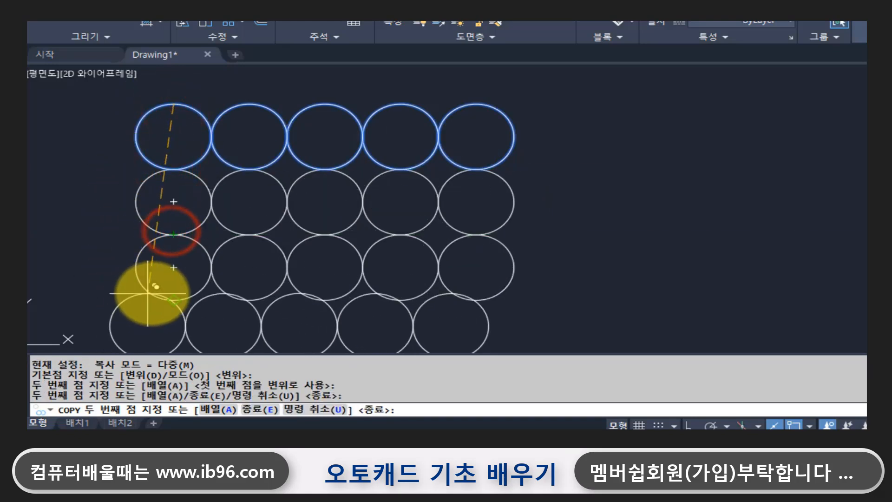
{"action": "left_click", "coordinate": [170, 298]}
{"action": "key", "text": "Return"}
{"action": "middle_click_drag", "start_coordinate": [223, 293], "coordinate": [224, 263]}
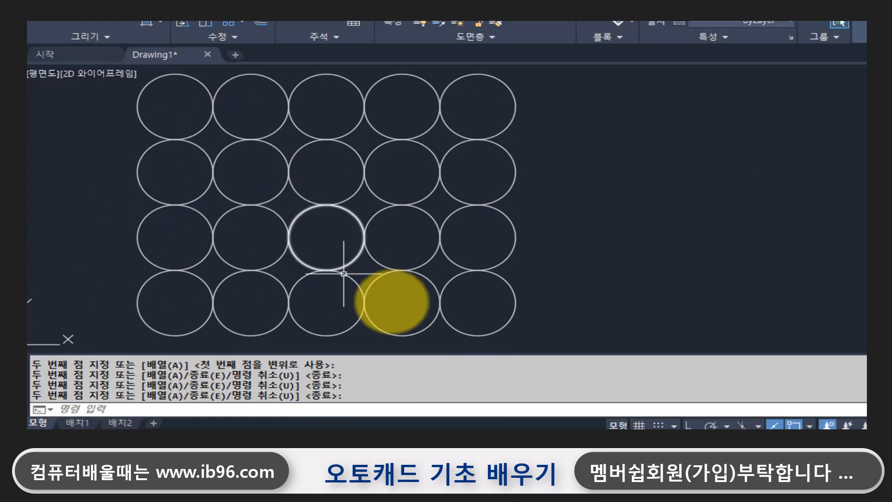
- Select the five circles of the bottom row with a crossing selection and change their color to yellow
{"action": "left_click", "coordinate": [582, 325]}
{"action": "left_click", "coordinate": [101, 292]}
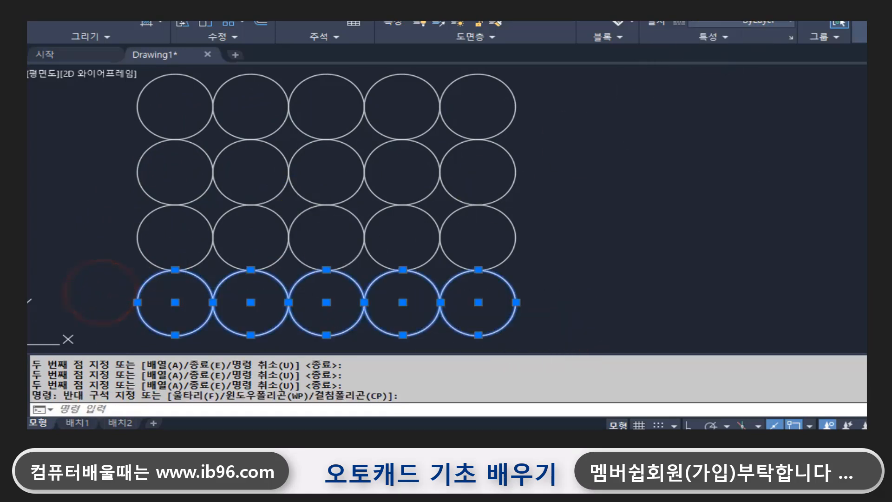
{"action": "left_click", "coordinate": [739, 22]}
{"action": "left_click", "coordinate": [716, 127]}
{"action": "key", "text": "Escape"}
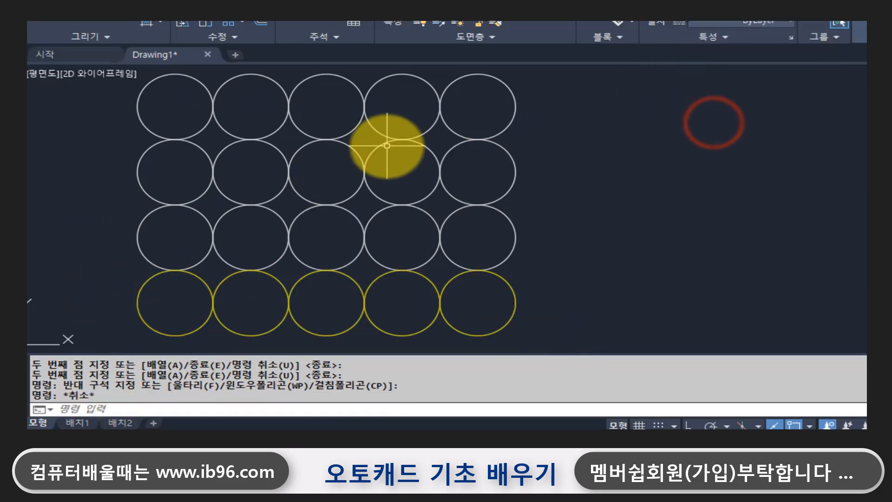
- Delete the fourth circle of the first row, the second of the third row and the fifth of the second row
{"action": "left_click", "coordinate": [381, 135]}
{"action": "key", "text": "Delete"}
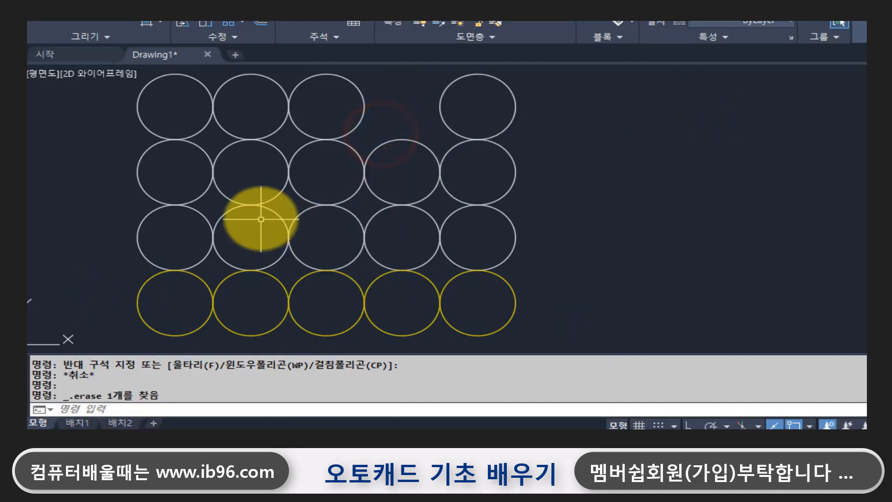
{"action": "left_click", "coordinate": [275, 211]}
{"action": "key", "text": "Delete"}
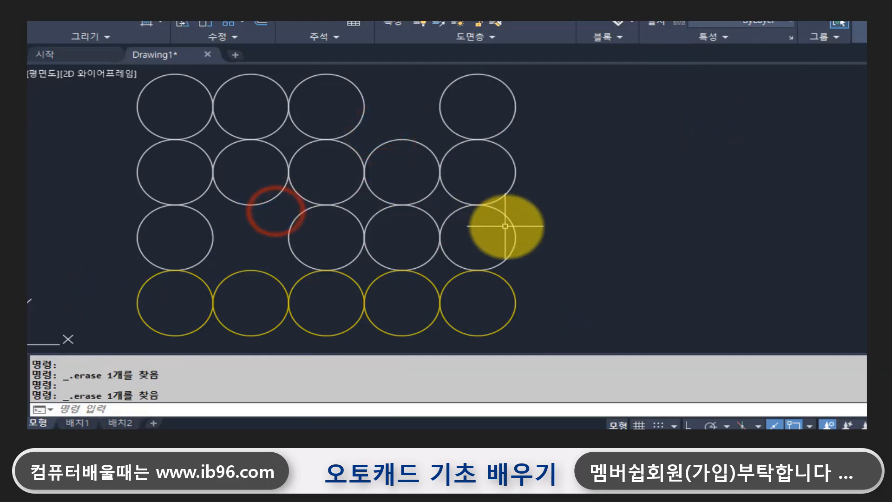
{"action": "left_click", "coordinate": [503, 191]}
{"action": "key", "text": "Delete"}
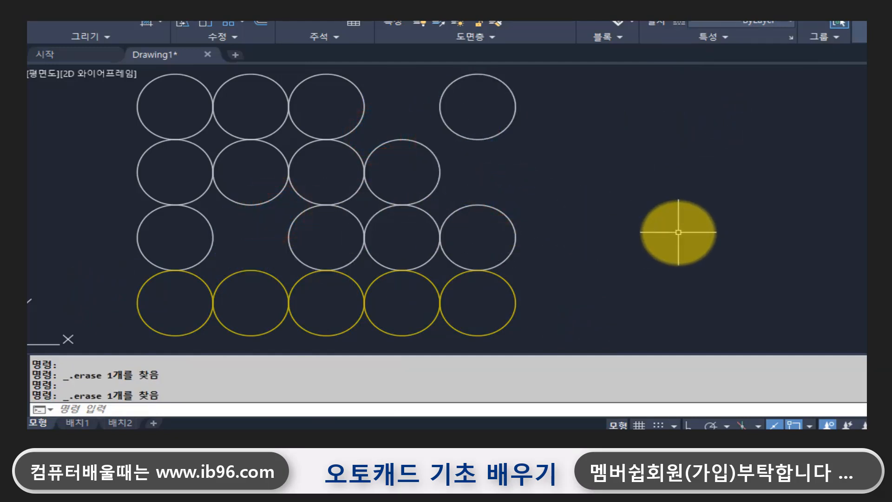
{"action": "left_click", "coordinate": [593, 319]}
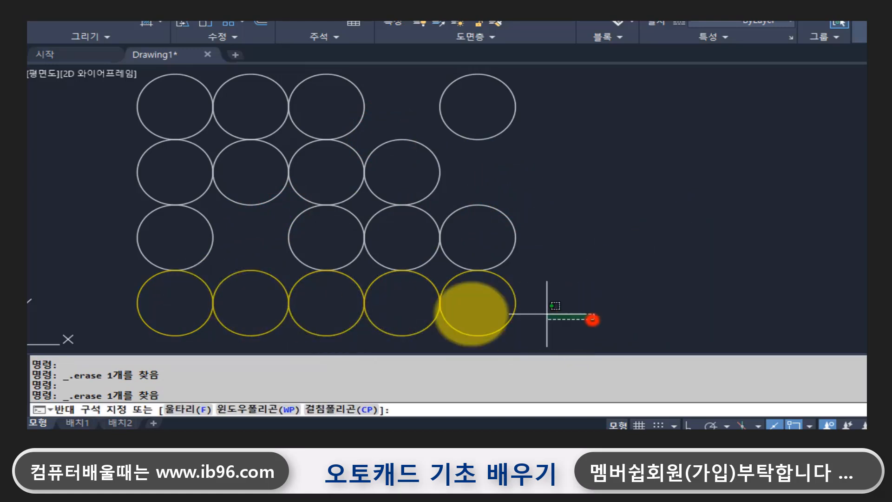
{"action": "left_click", "coordinate": [175, 313]}
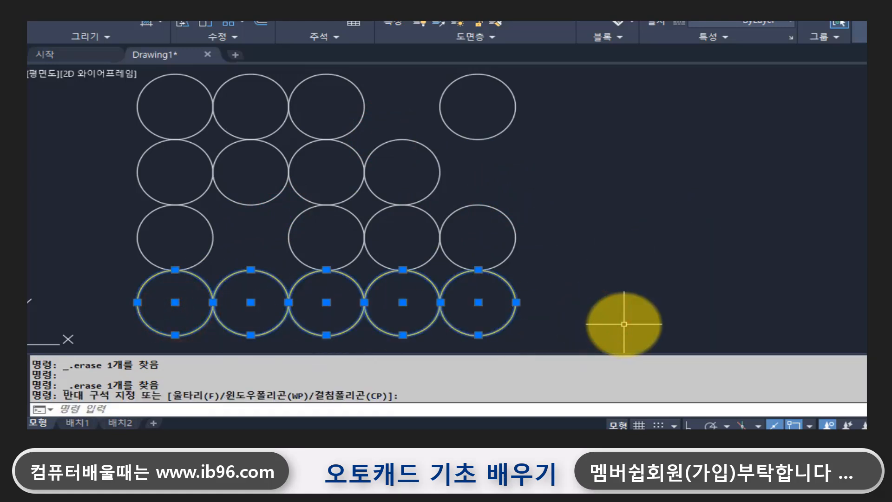
{"action": "key", "text": "Escape"}
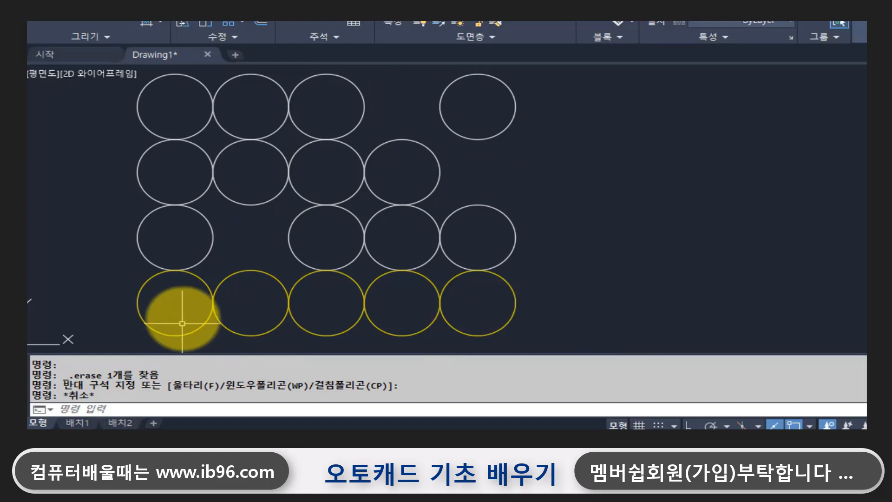
{"action": "left_click", "coordinate": [200, 280]}
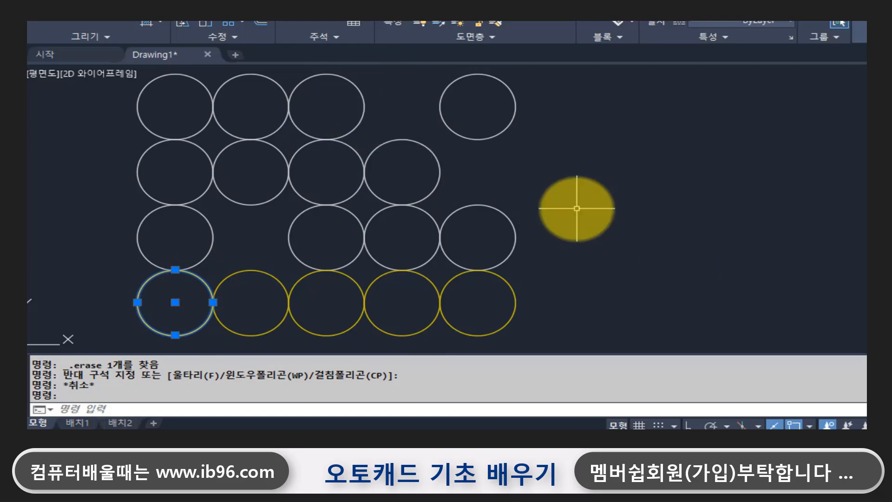
{"action": "key", "text": "Escape"}
- Try moving the bottom row's first yellow circle from its right quadrant to the fifth top-row circle's left quadrant, and undo the move
{"action": "type", "text": "M"}
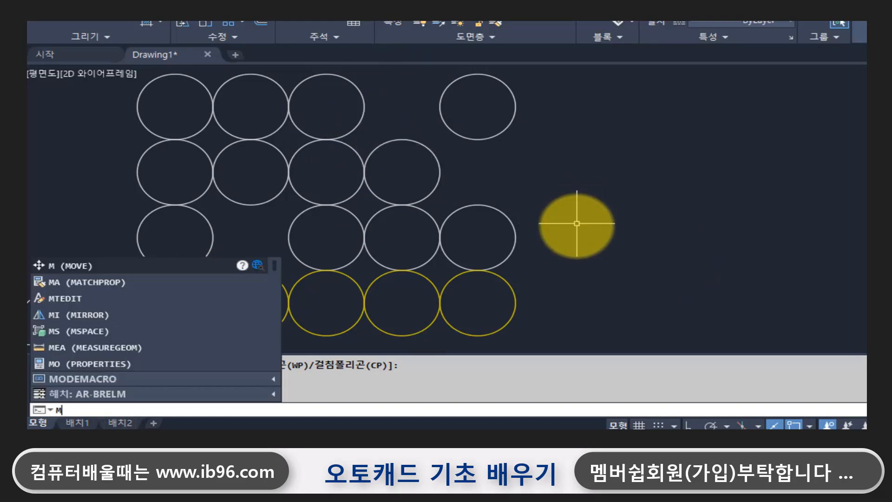
{"action": "key", "text": "Return"}
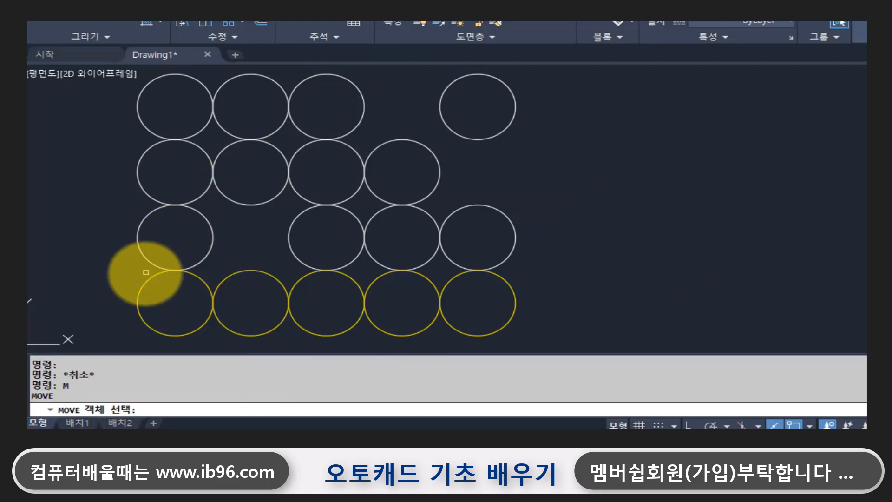
{"action": "left_click", "coordinate": [142, 290]}
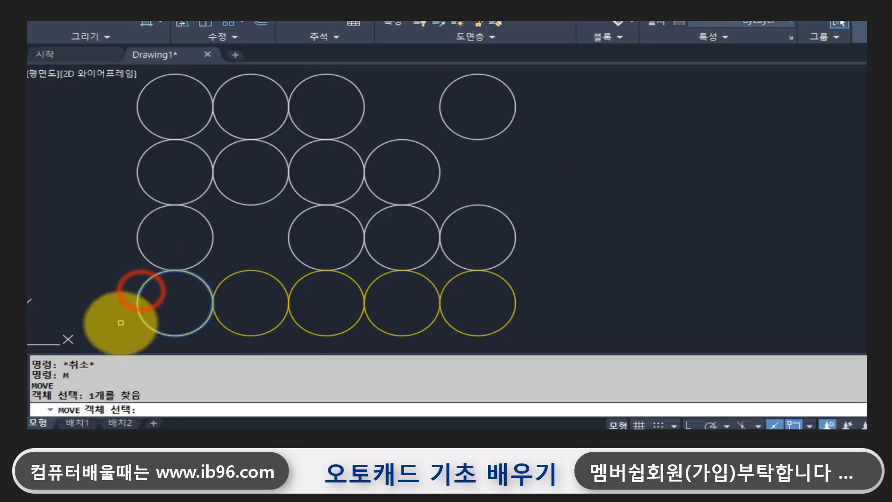
{"action": "key", "text": "Return"}
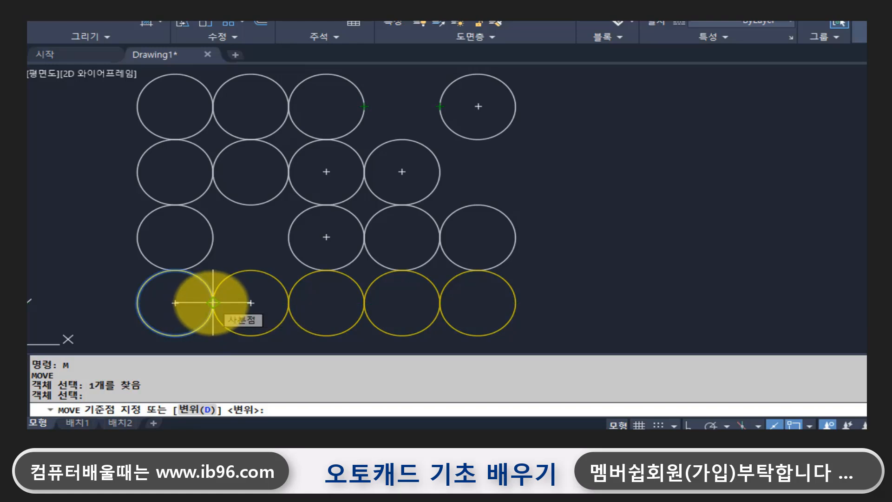
{"action": "left_click", "coordinate": [213, 302]}
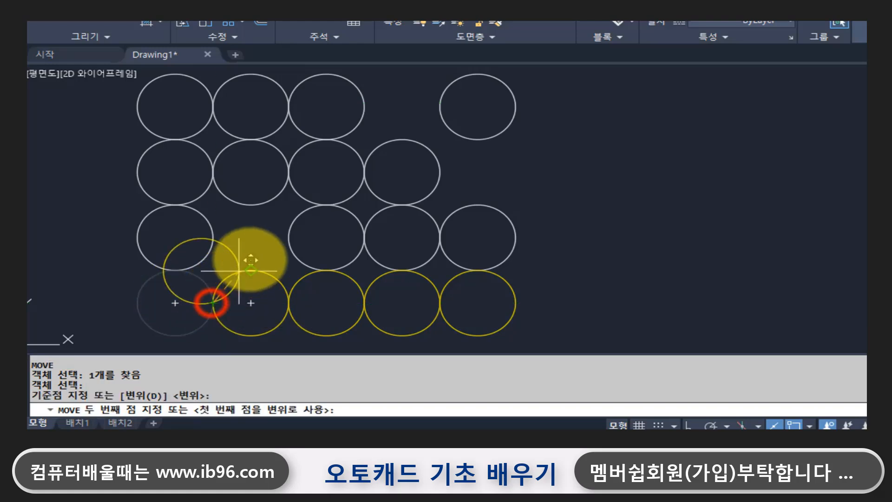
{"action": "left_click", "coordinate": [441, 106]}
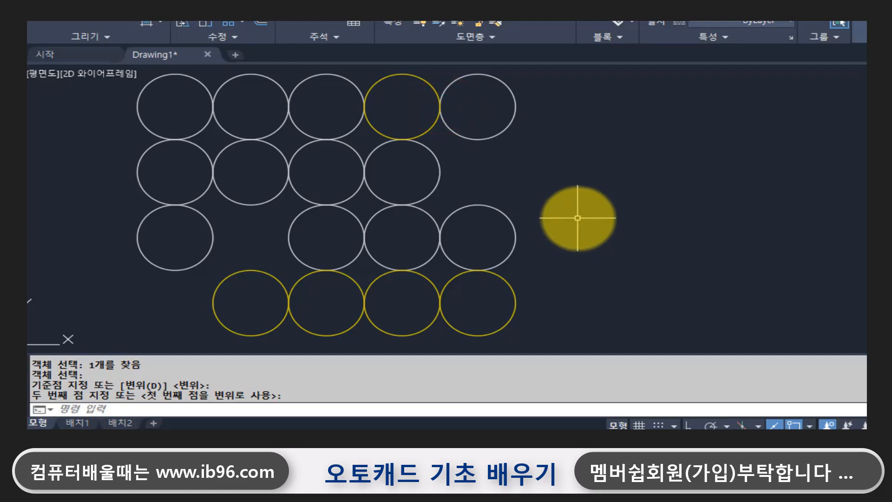
{"action": "type", "text": "u"}
{"action": "key", "text": "Return"}
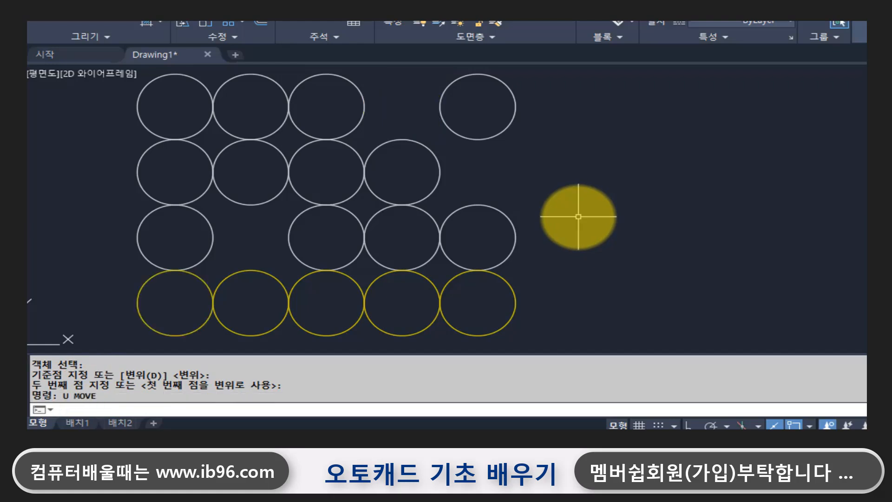
{"action": "type", "text": "M"}
{"action": "key", "text": "Return"}
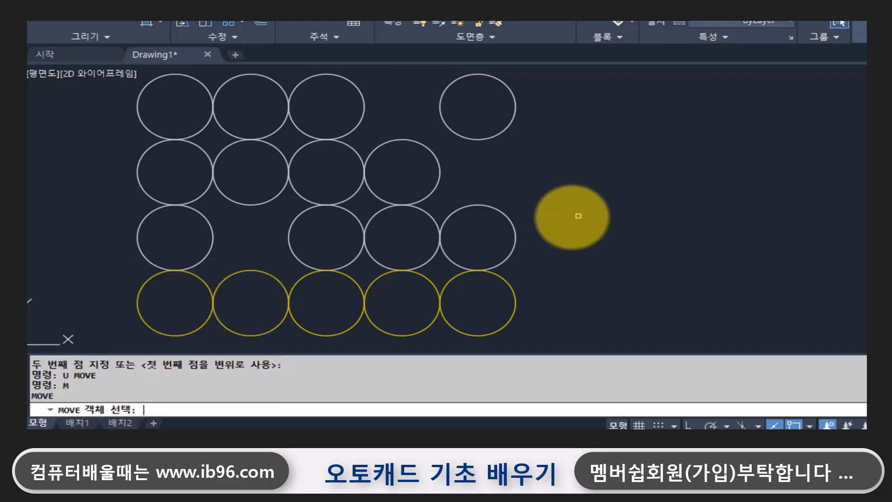
{"action": "left_click", "coordinate": [179, 336]}
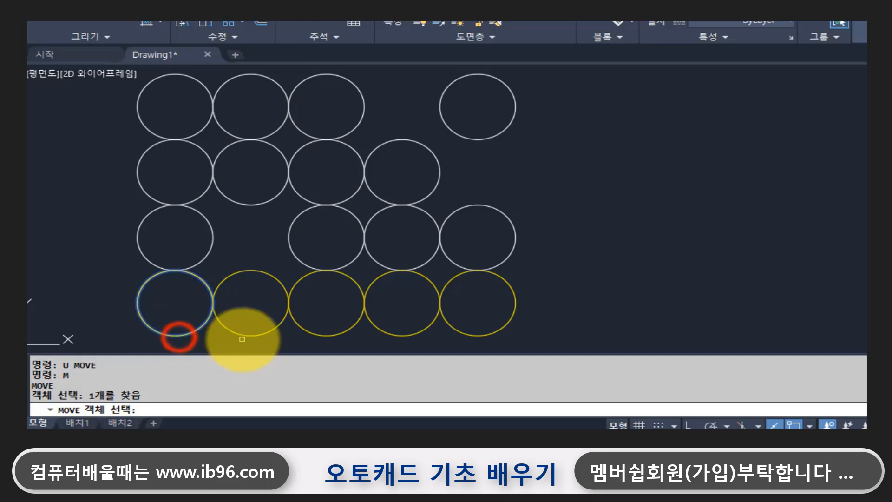
{"action": "key", "text": "Return"}
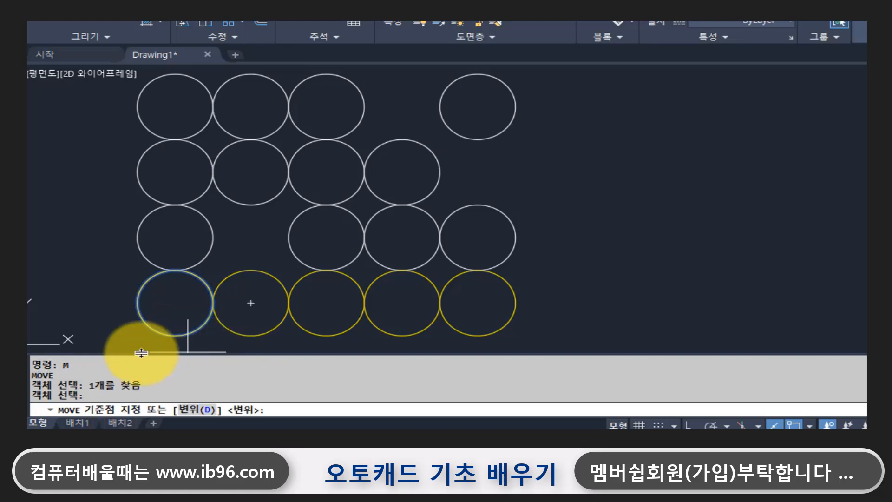
{"action": "left_click", "coordinate": [176, 270]}
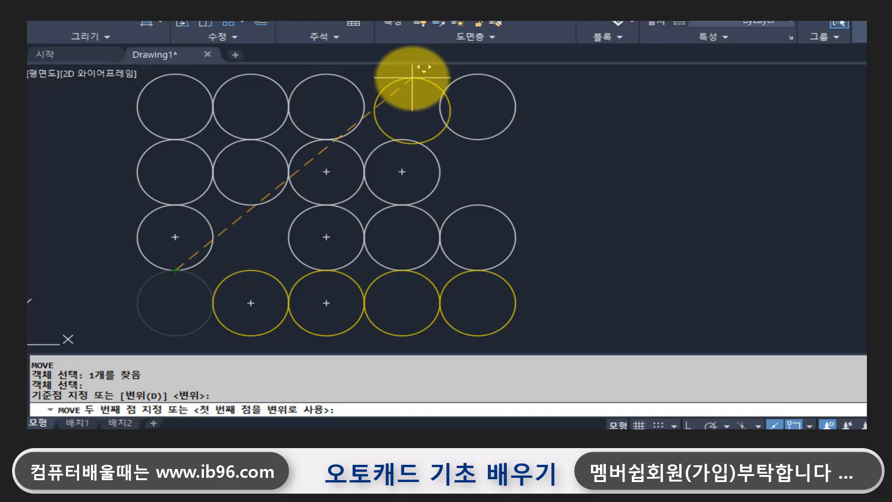
{"action": "key", "text": "Escape"}
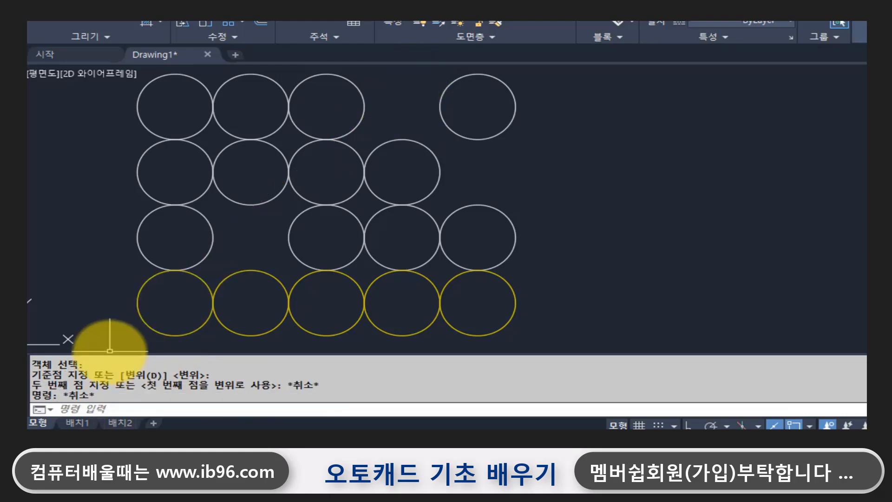
- Move the bottom row's first yellow circle from its left quadrant to the right quadrant of the third circle in the first row
{"action": "type", "text": "m"}
{"action": "key", "text": "Return"}
{"action": "left_click", "coordinate": [165, 334]}
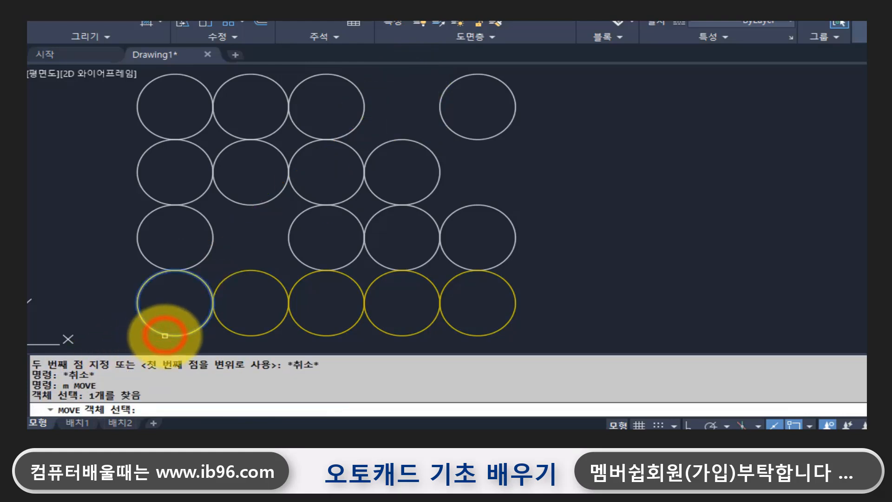
{"action": "key", "text": "Return"}
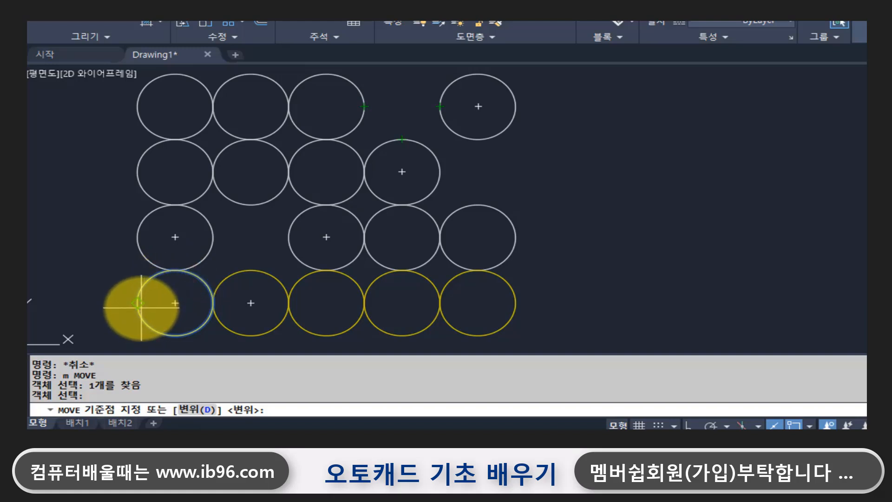
{"action": "left_click", "coordinate": [137, 302]}
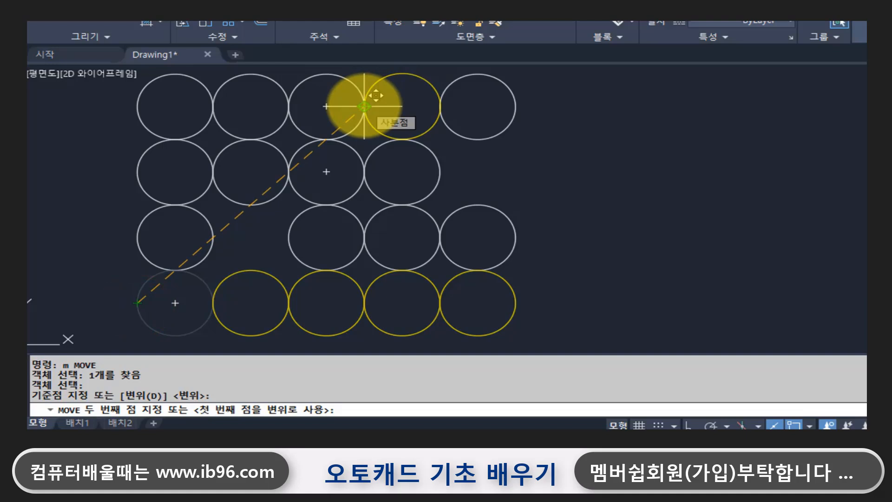
{"action": "left_click", "coordinate": [364, 106]}
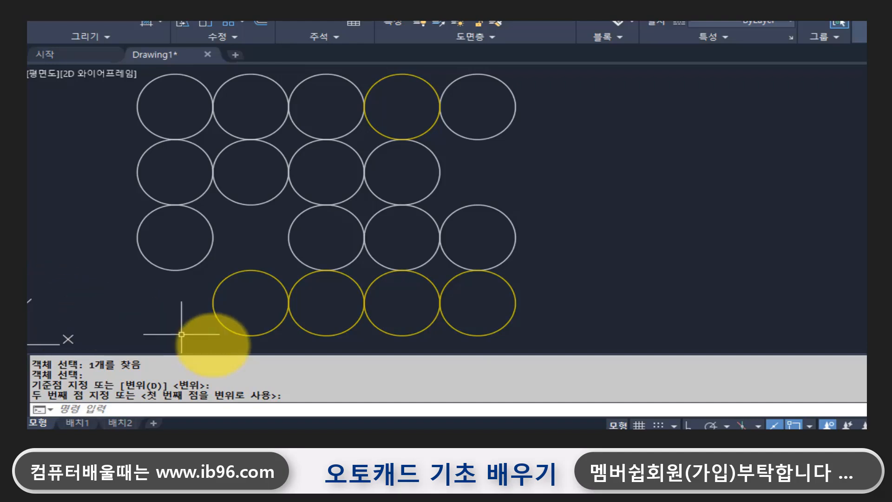
{"action": "left_click", "coordinate": [375, 331]}
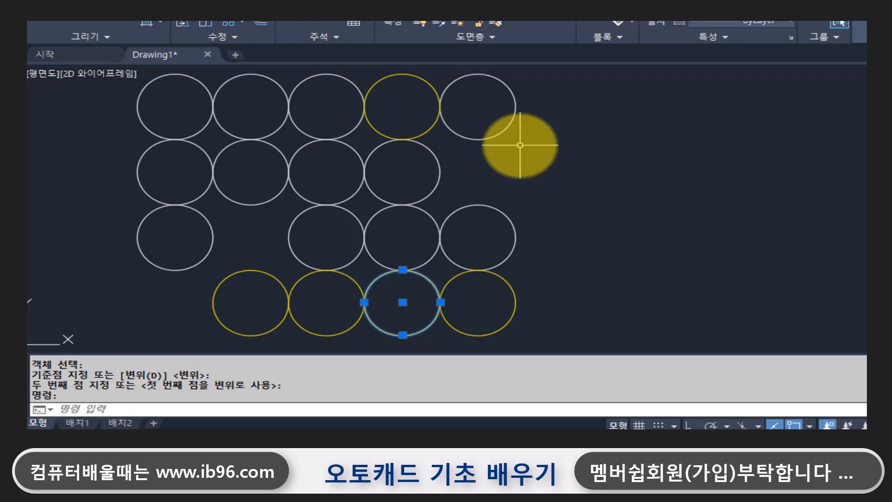
{"action": "type", "text": "l"}
{"action": "key", "text": "Return"}
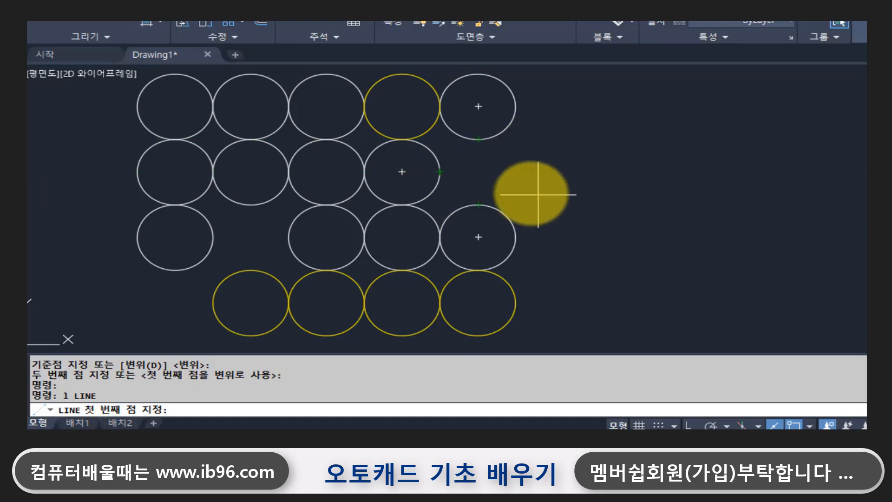
{"action": "key", "text": "Escape"}
- Move the yellow circle in the fourth column of the bottom row from its top quadrant to the bottom quadrant of the first row's fifth circle
{"action": "type", "text": "m"}
{"action": "key", "text": "Return"}
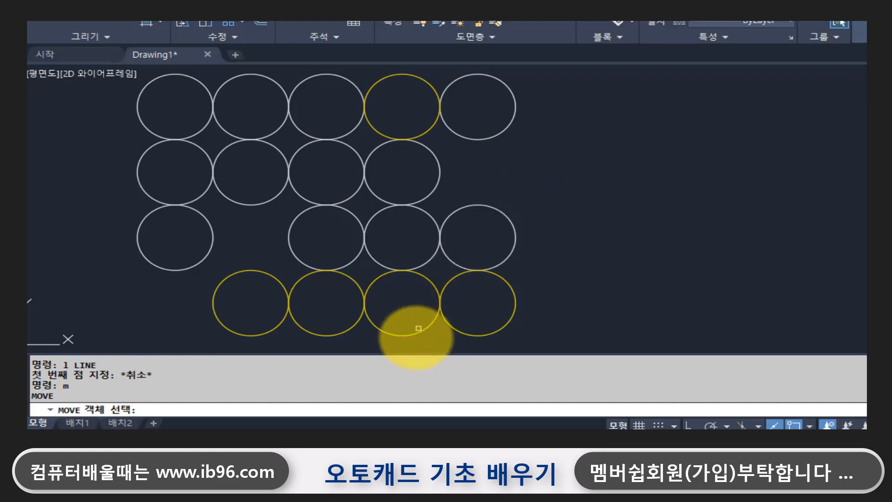
{"action": "left_click", "coordinate": [414, 333]}
{"action": "key", "text": "Return"}
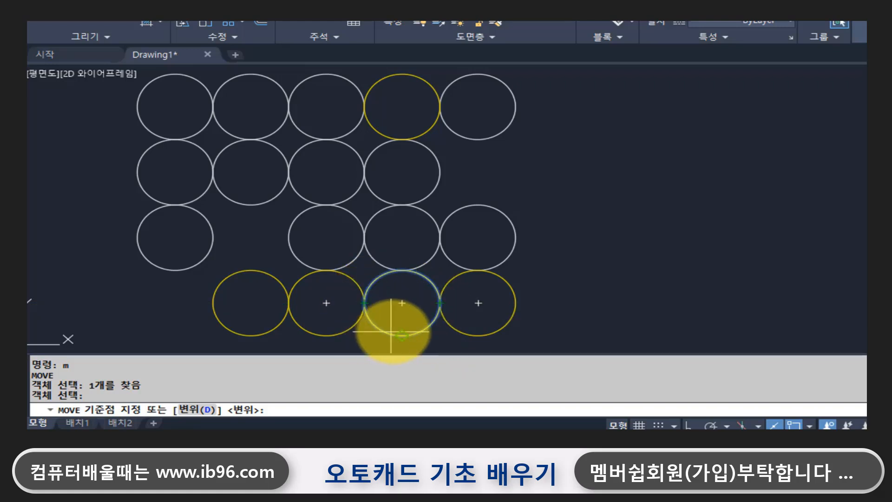
{"action": "left_click", "coordinate": [401, 270]}
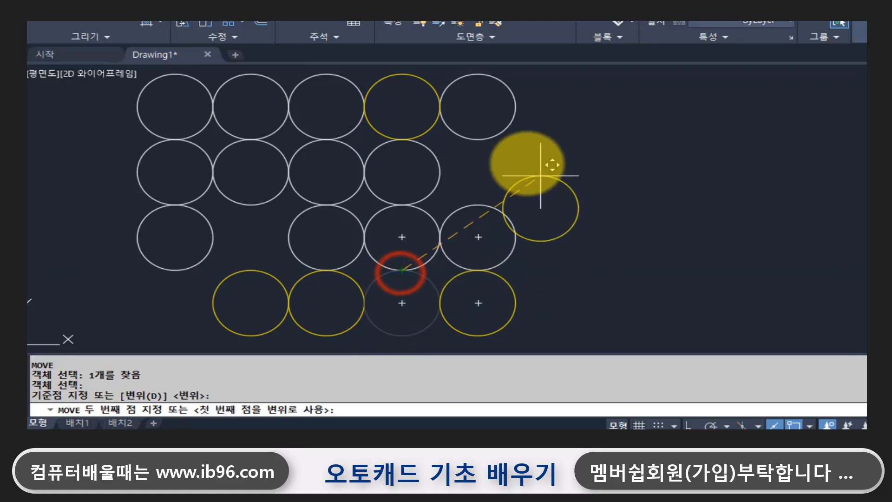
{"action": "left_click", "coordinate": [479, 139]}
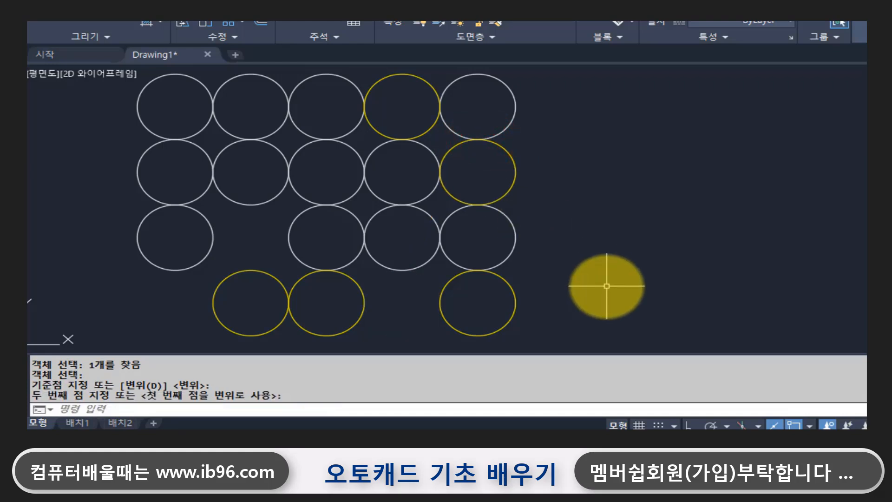
{"action": "left_click", "coordinate": [513, 294]}
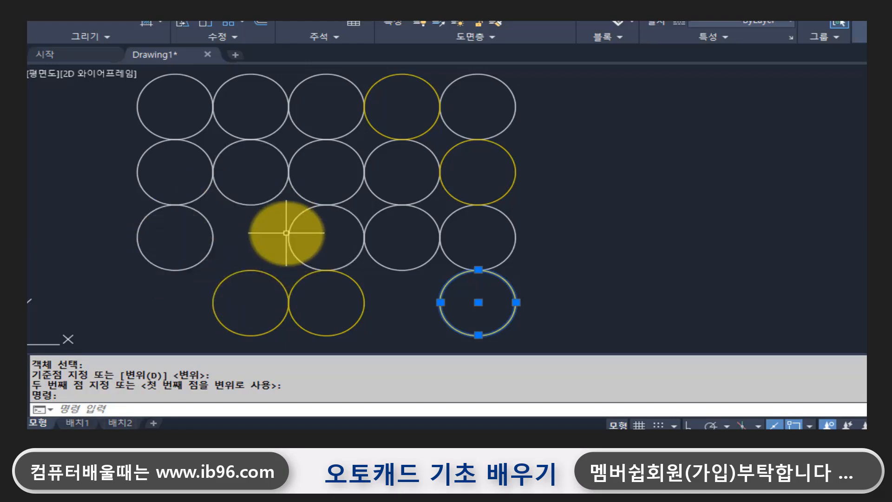
{"action": "key", "text": "Escape"}
{"action": "type", "text": "l"}
{"action": "key", "text": "Return"}
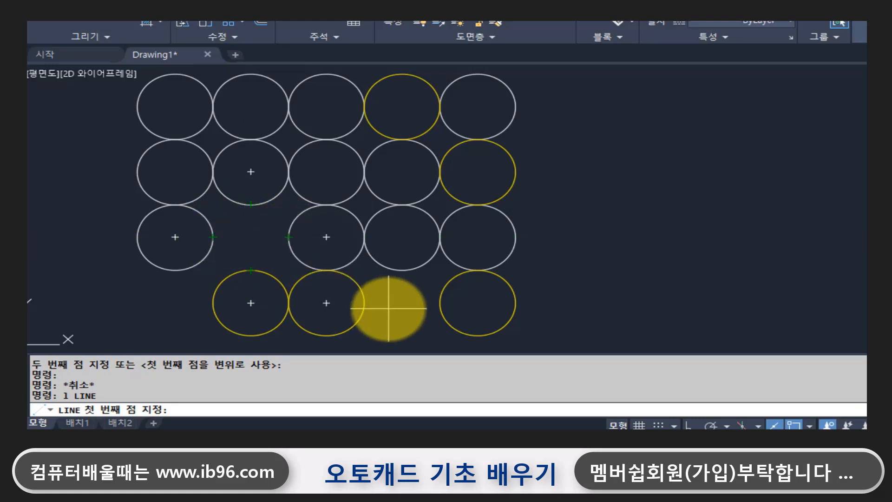
{"action": "key", "text": "Escape"}
- Erase the two adjacent yellow circles in the second and third columns of the bottom row using a crossing selection
{"action": "type", "text": "e"}
{"action": "key", "text": "Return"}
{"action": "left_click", "coordinate": [374, 342]}
{"action": "left_click", "coordinate": [213, 308]}
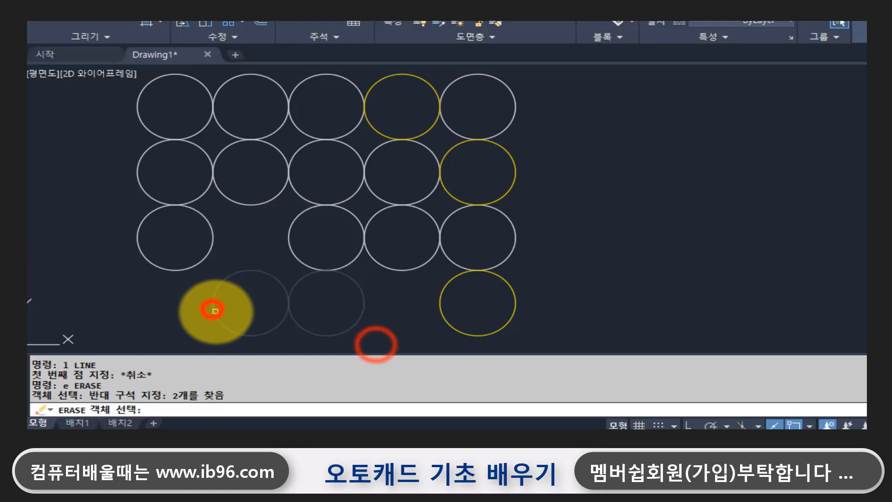
{"action": "key", "text": "Return"}
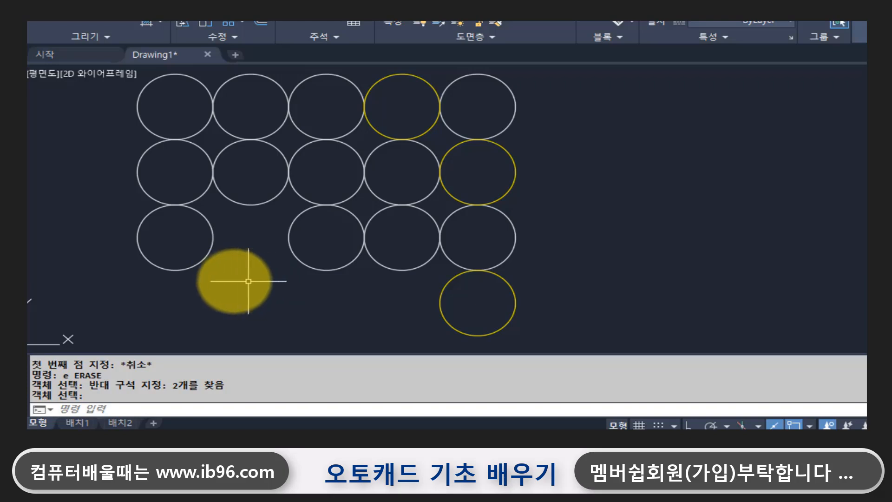
- Move the last yellow circle of the bottom row from its right quadrant to the left quadrant of the third row's third-column circle
{"action": "type", "text": "m"}
{"action": "key", "text": "Return"}
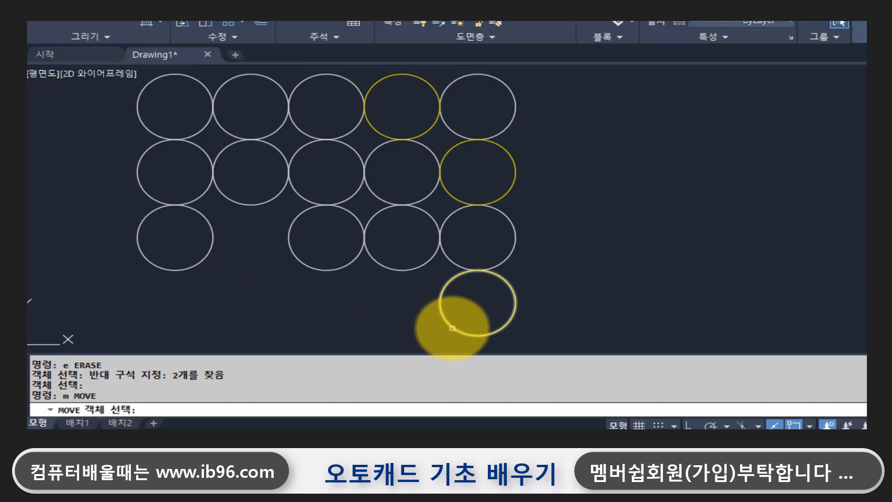
{"action": "left_click", "coordinate": [454, 327]}
{"action": "right_click", "coordinate": [453, 327]}
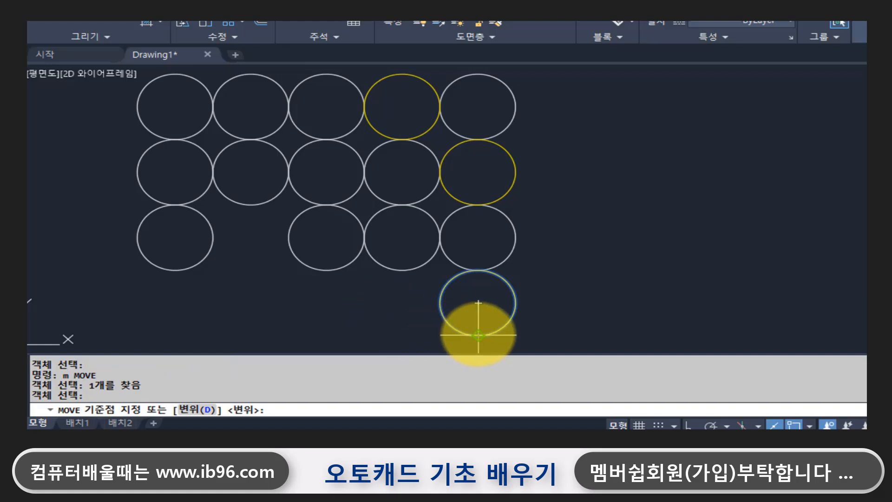
{"action": "left_click", "coordinate": [478, 335]}
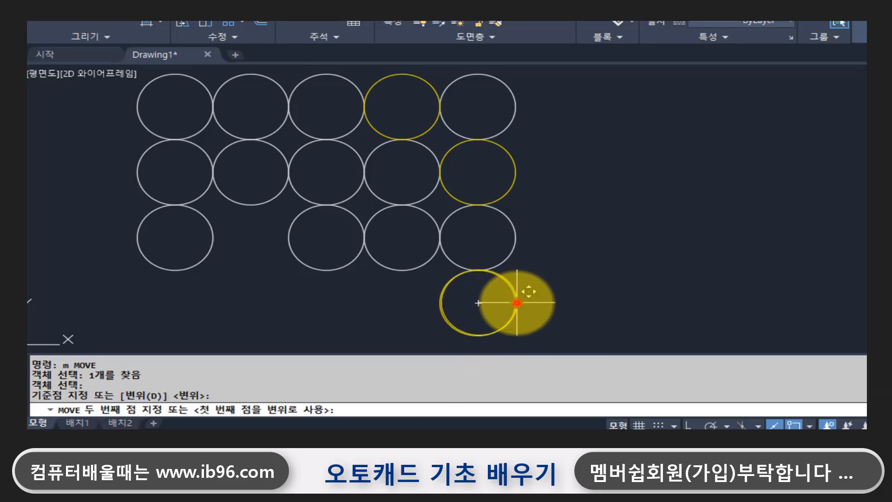
{"action": "left_click", "coordinate": [288, 237]}
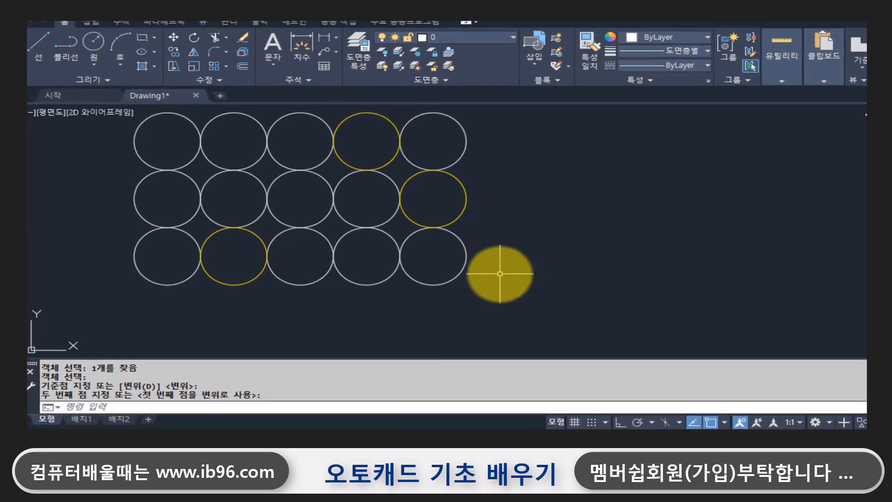